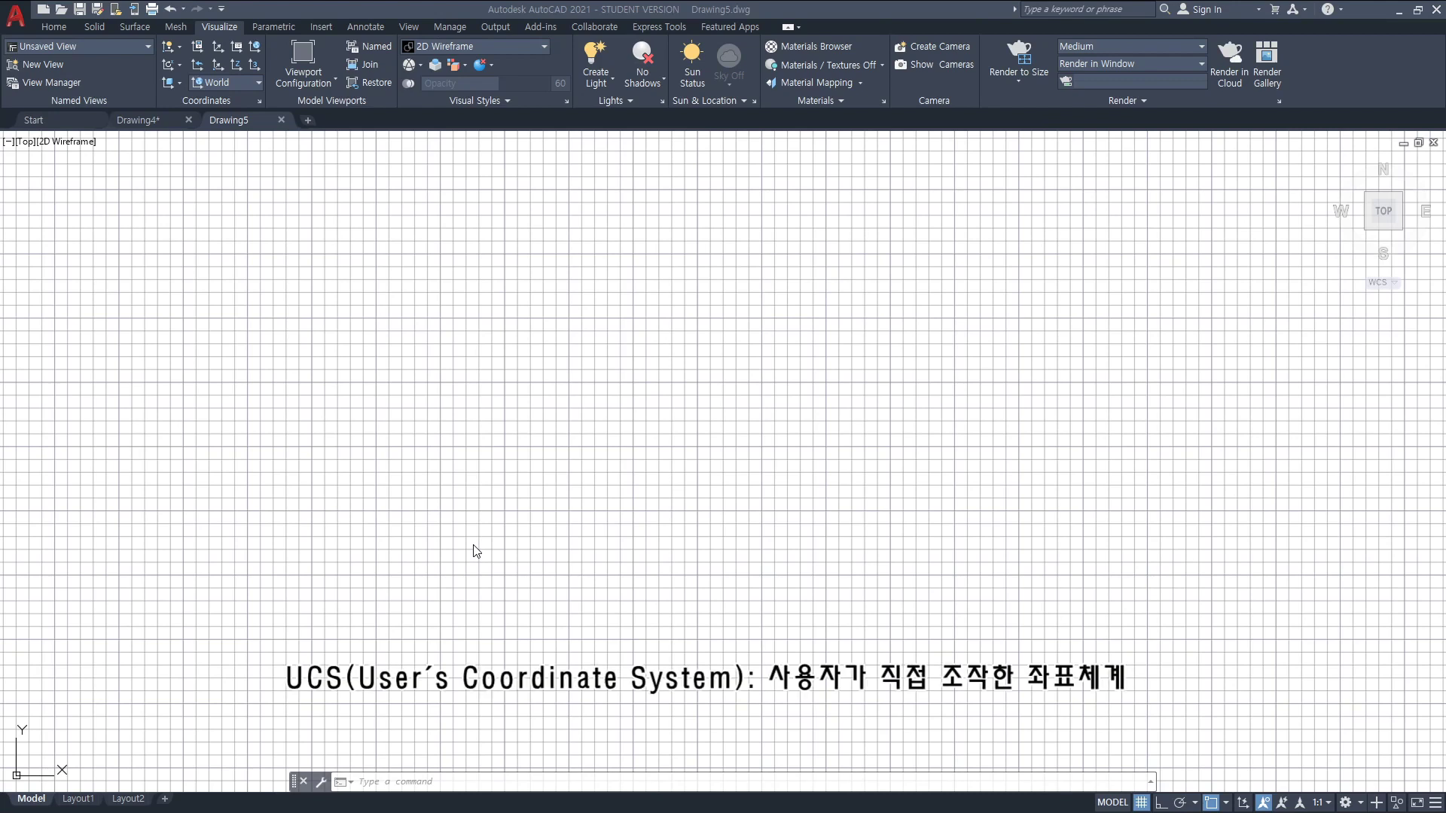
- Draw a freehand rectangle on the ground plane in a tilted 3D view seen from above the front
type("3do")
key("Return")
left_click_drag(753, 624, 736, 489)
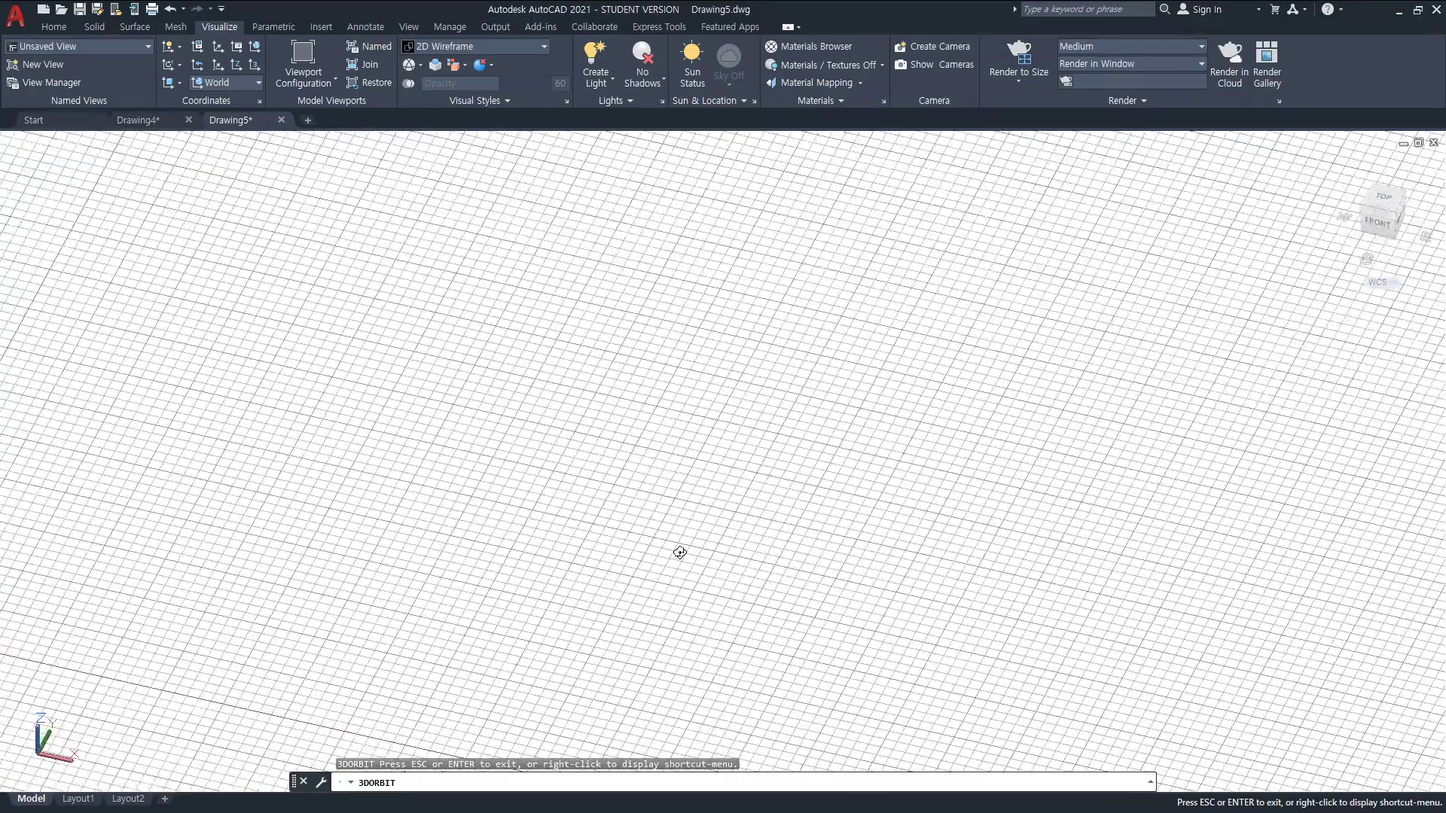
left_click_drag(680, 552, 678, 519)
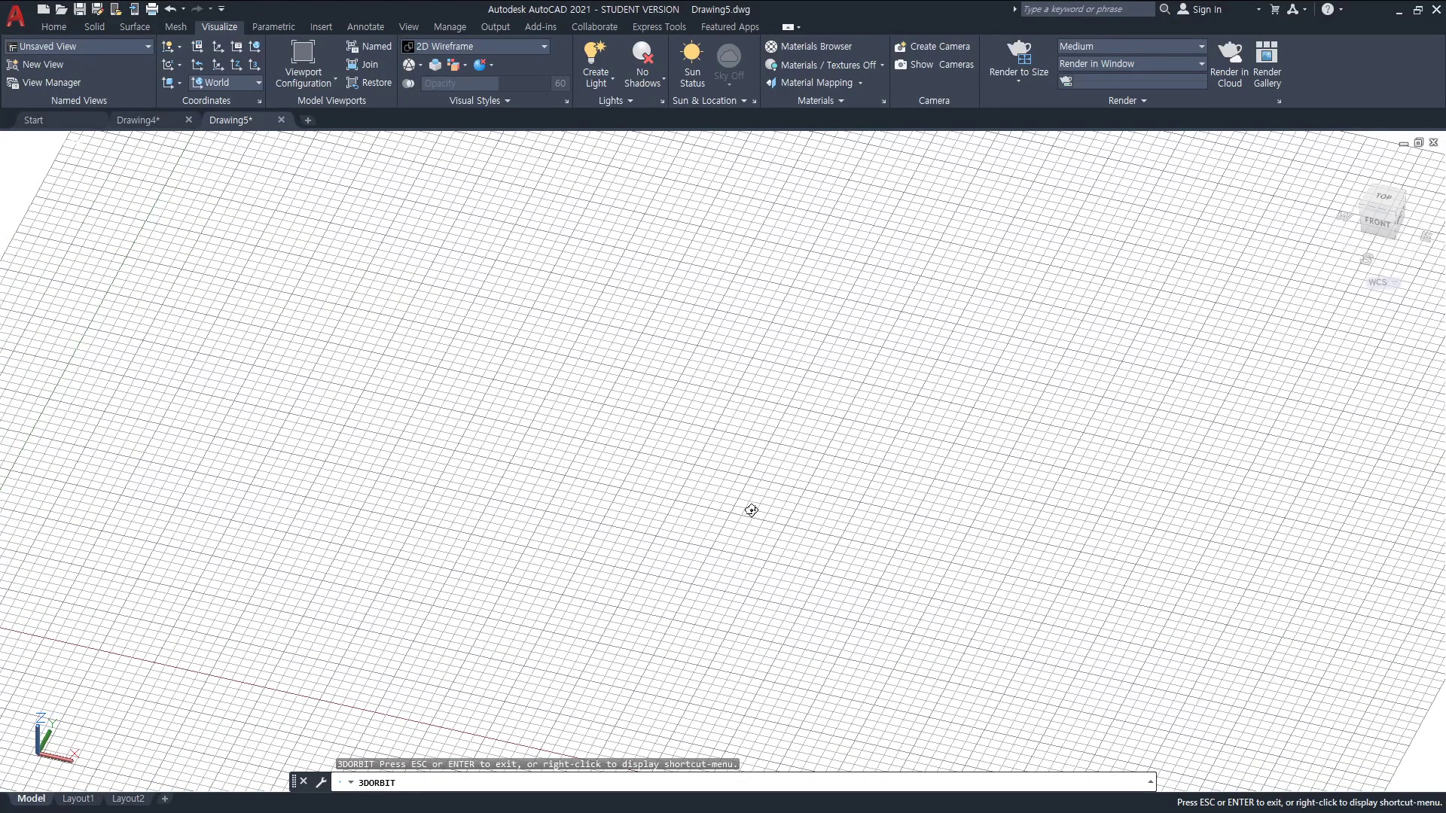
key("Escape")
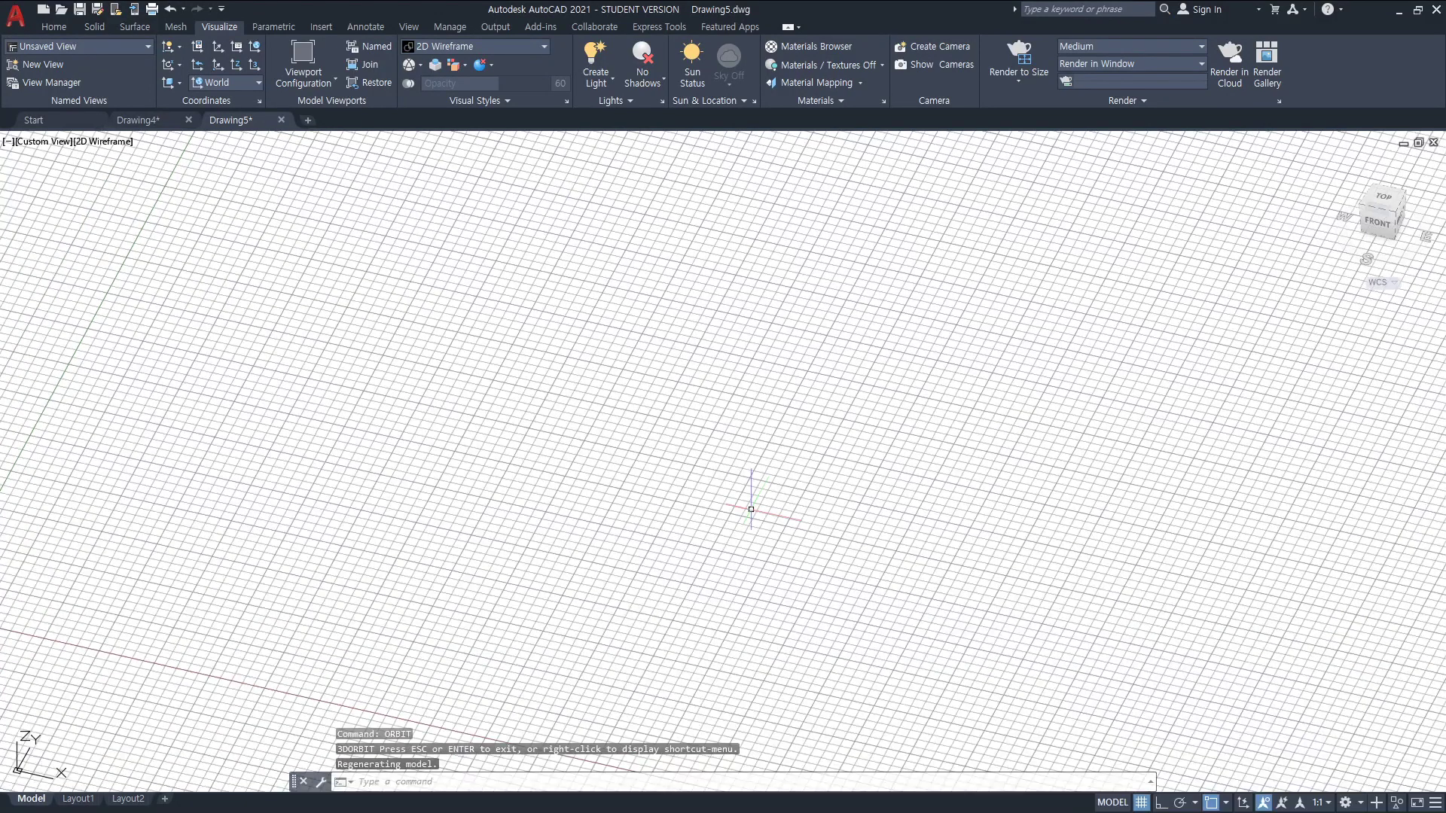
type("rec")
key("Return")
left_click(637, 544)
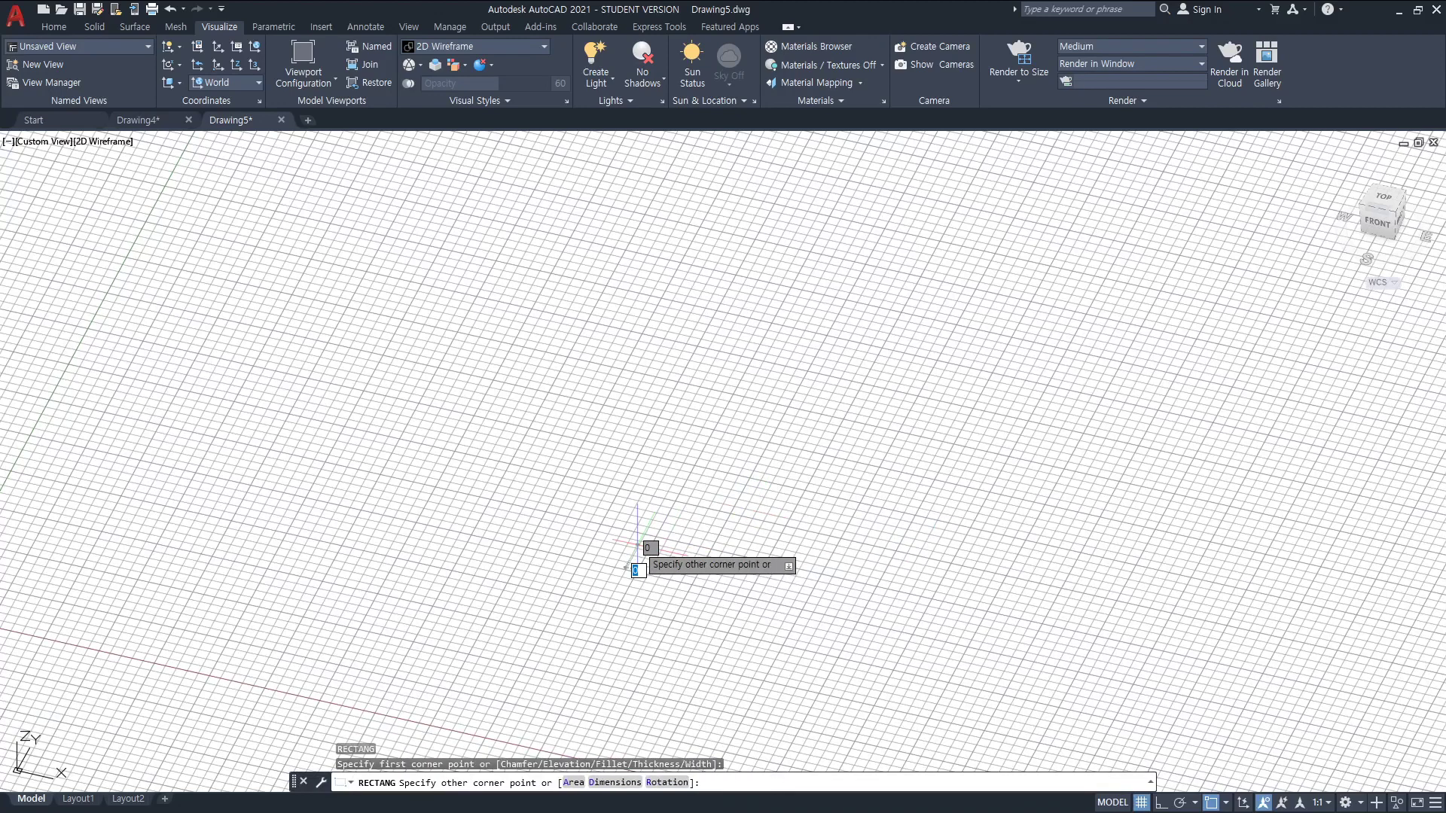
left_click(804, 465)
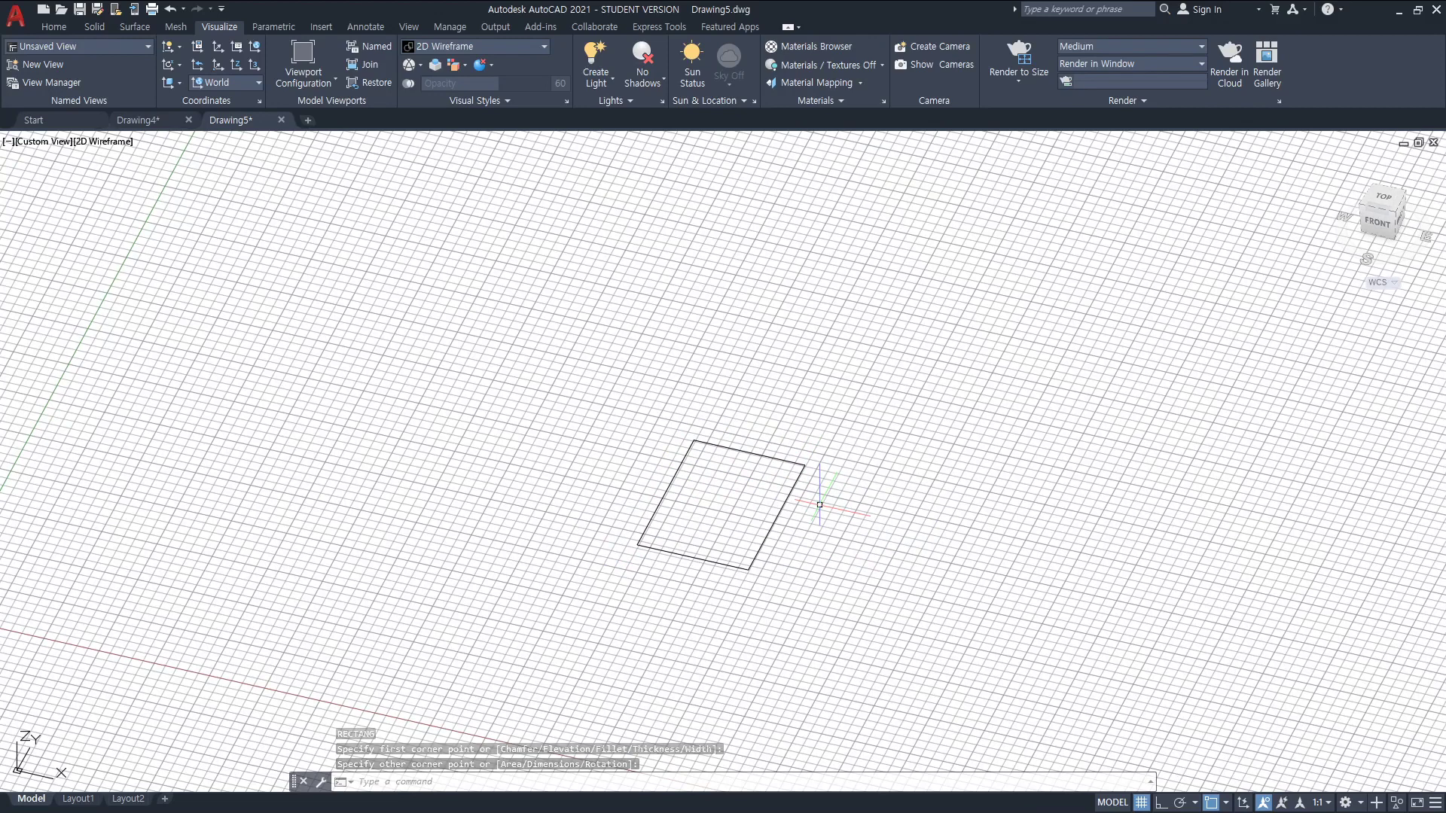
- Extrude the rectangle upward into a tall box, picking the height freehand
type("extrude")
key("Return")
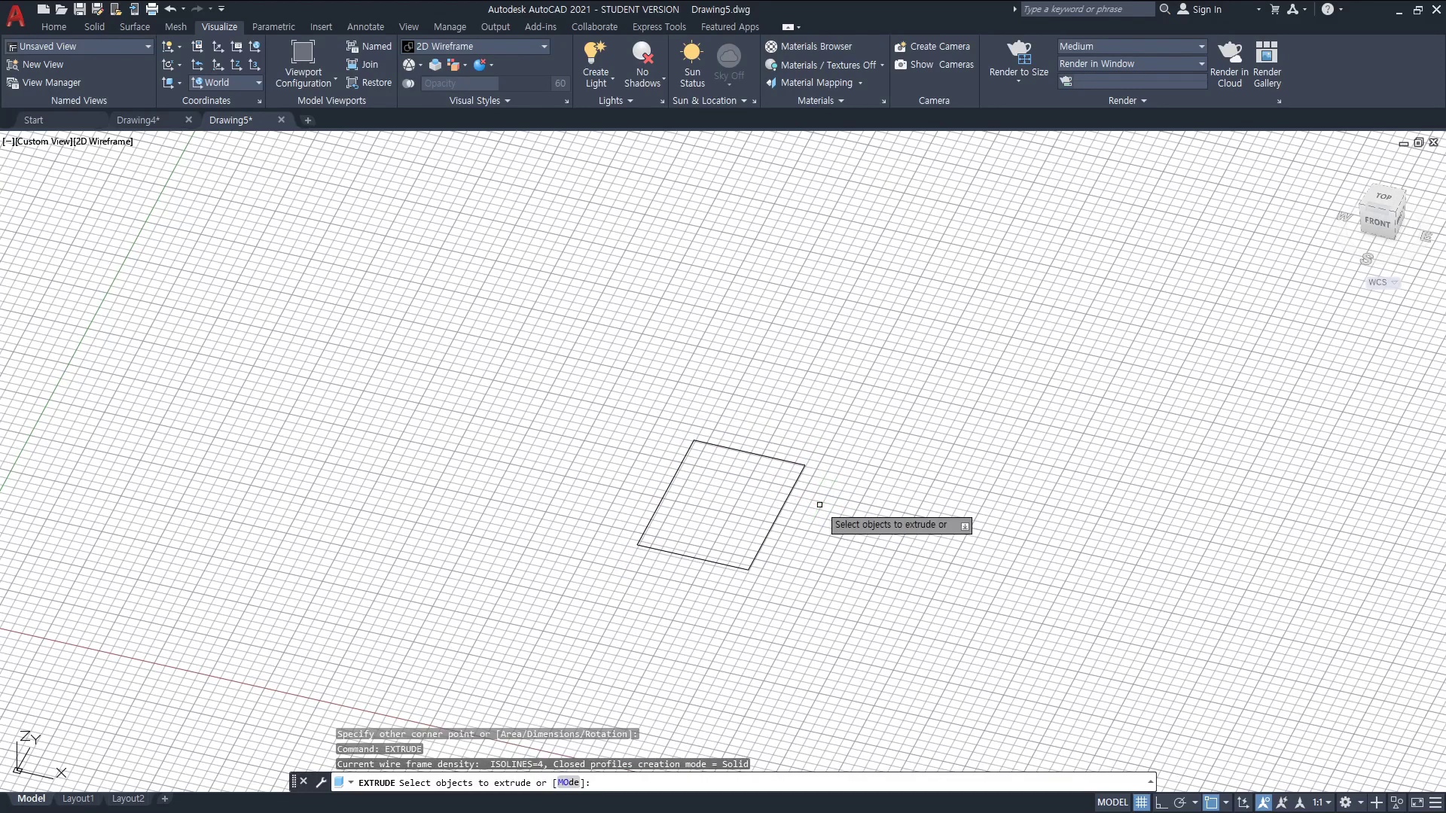
left_click(790, 490)
key("Return")
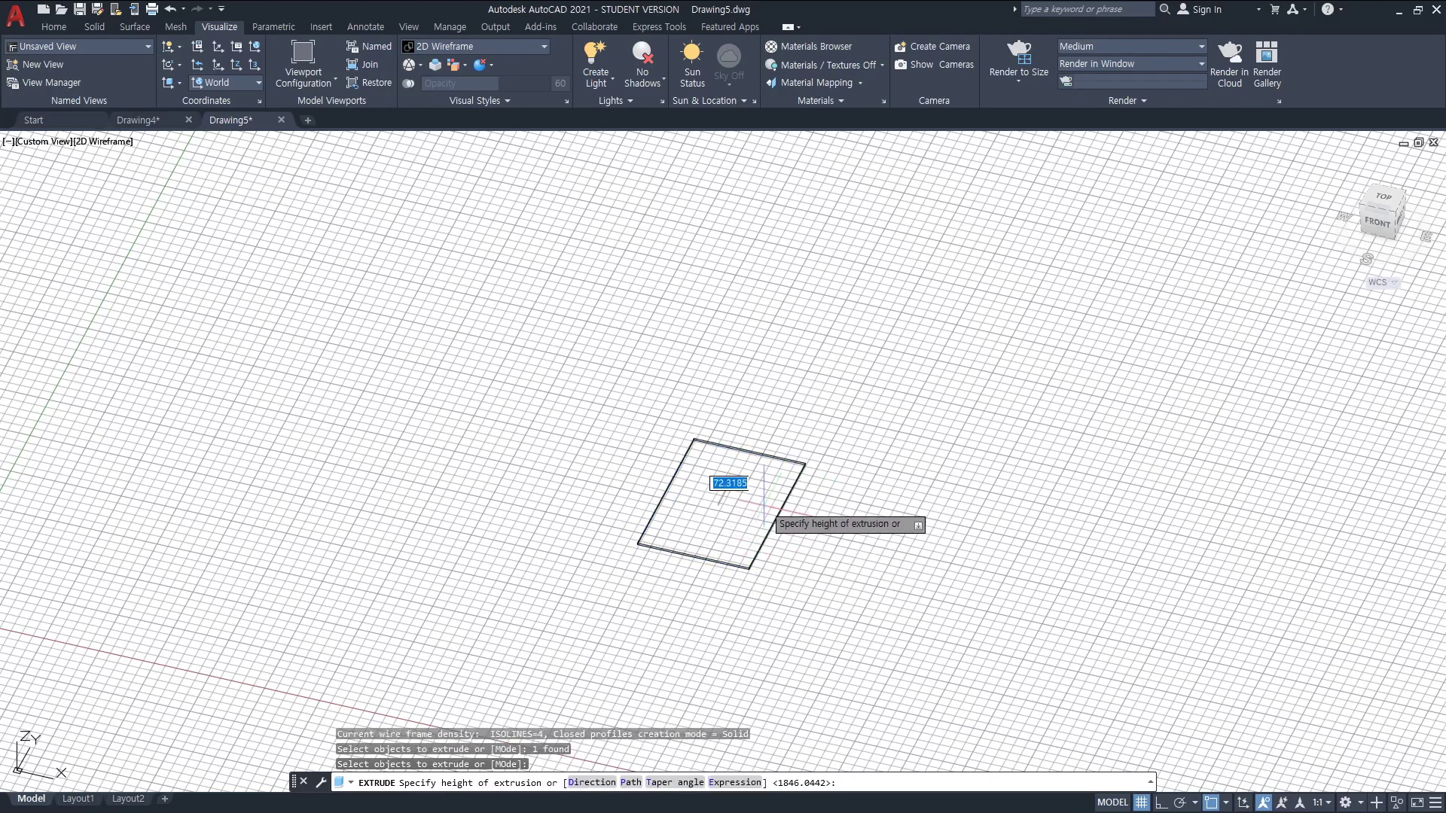
left_click(776, 337)
key("Return")
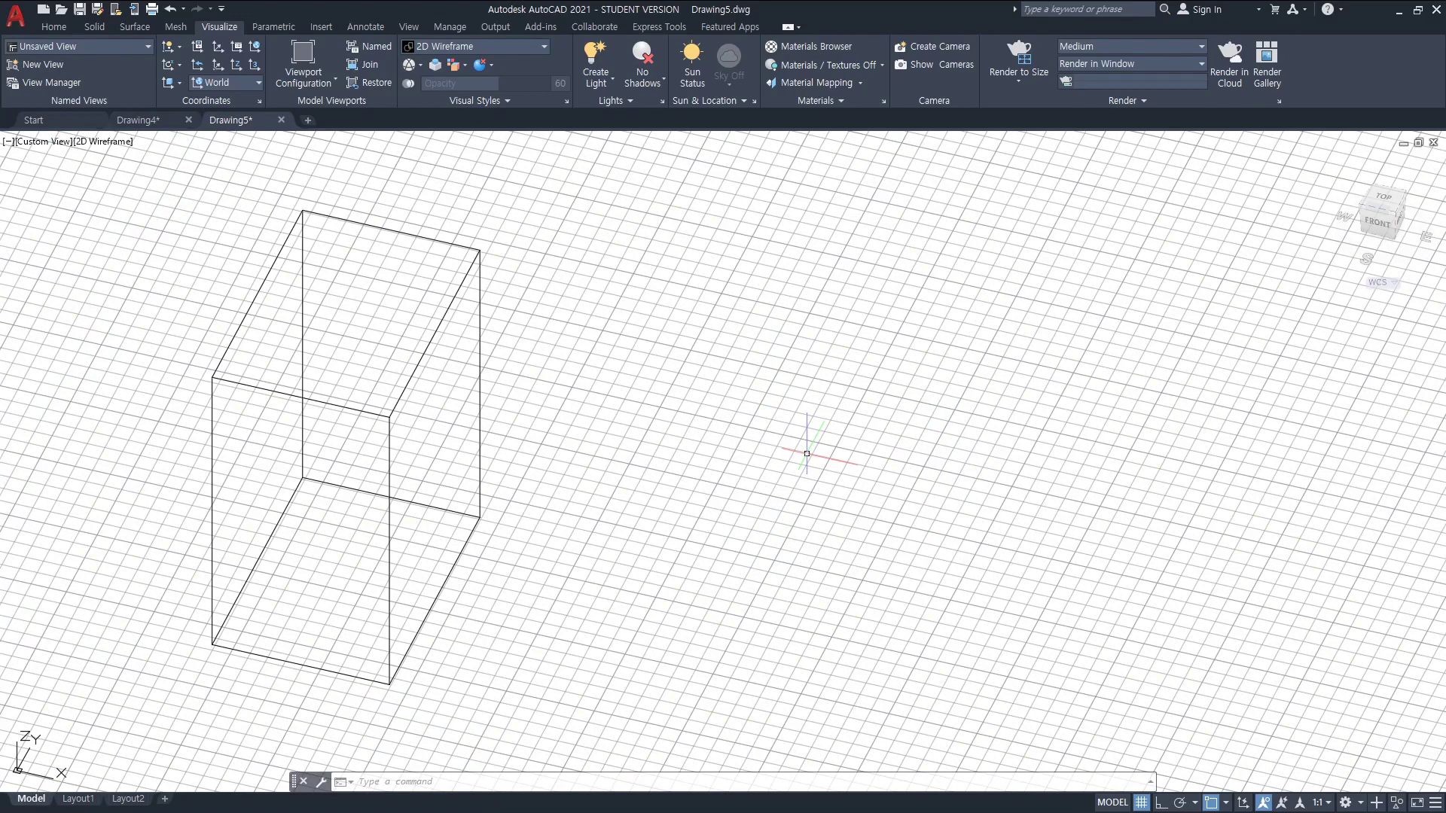
left_click(835, 586)
key("Escape")
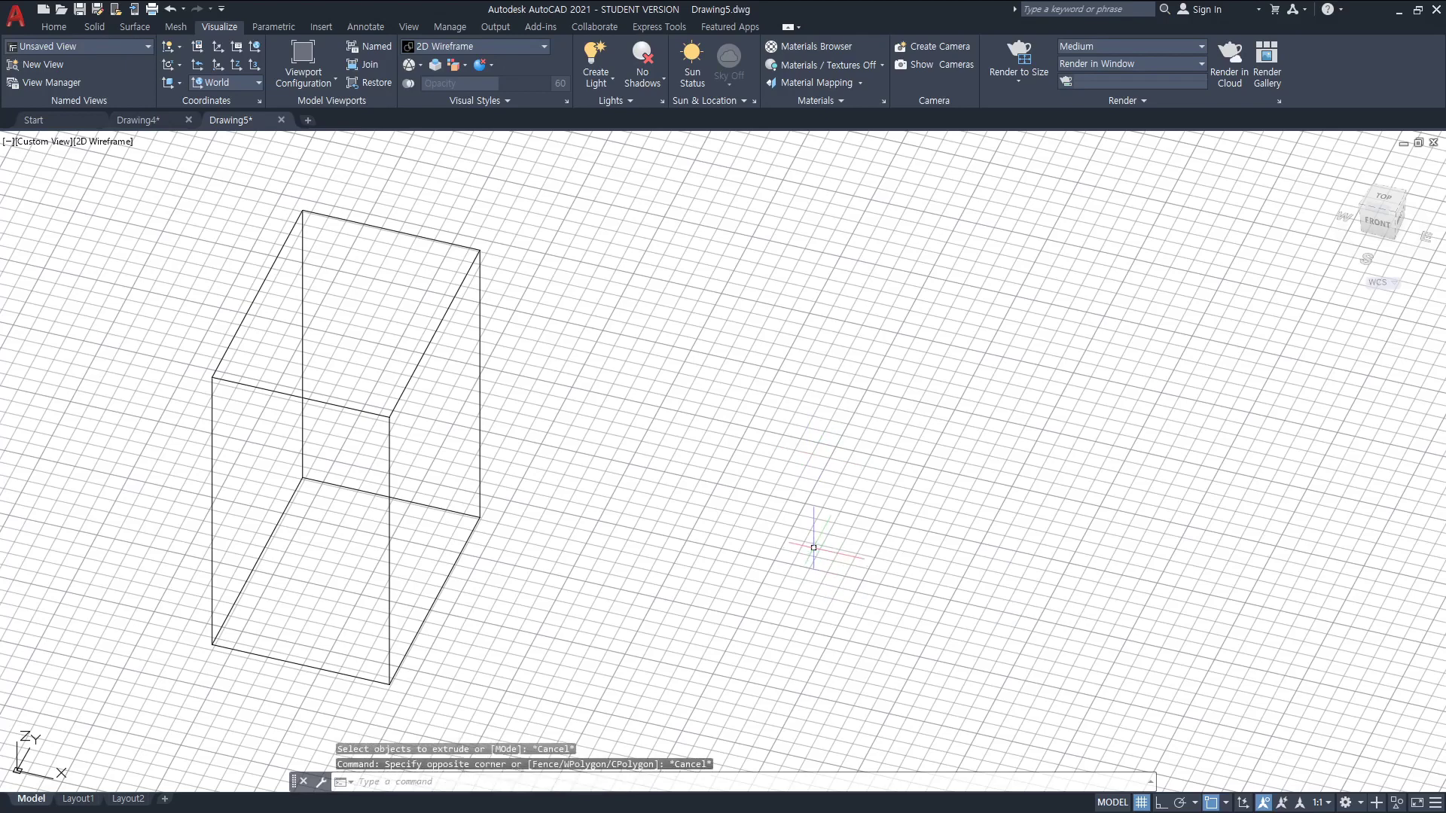
- Create a cylinder beside the box with a base radius of about 252 and a height of about 587
type("CYLinde")
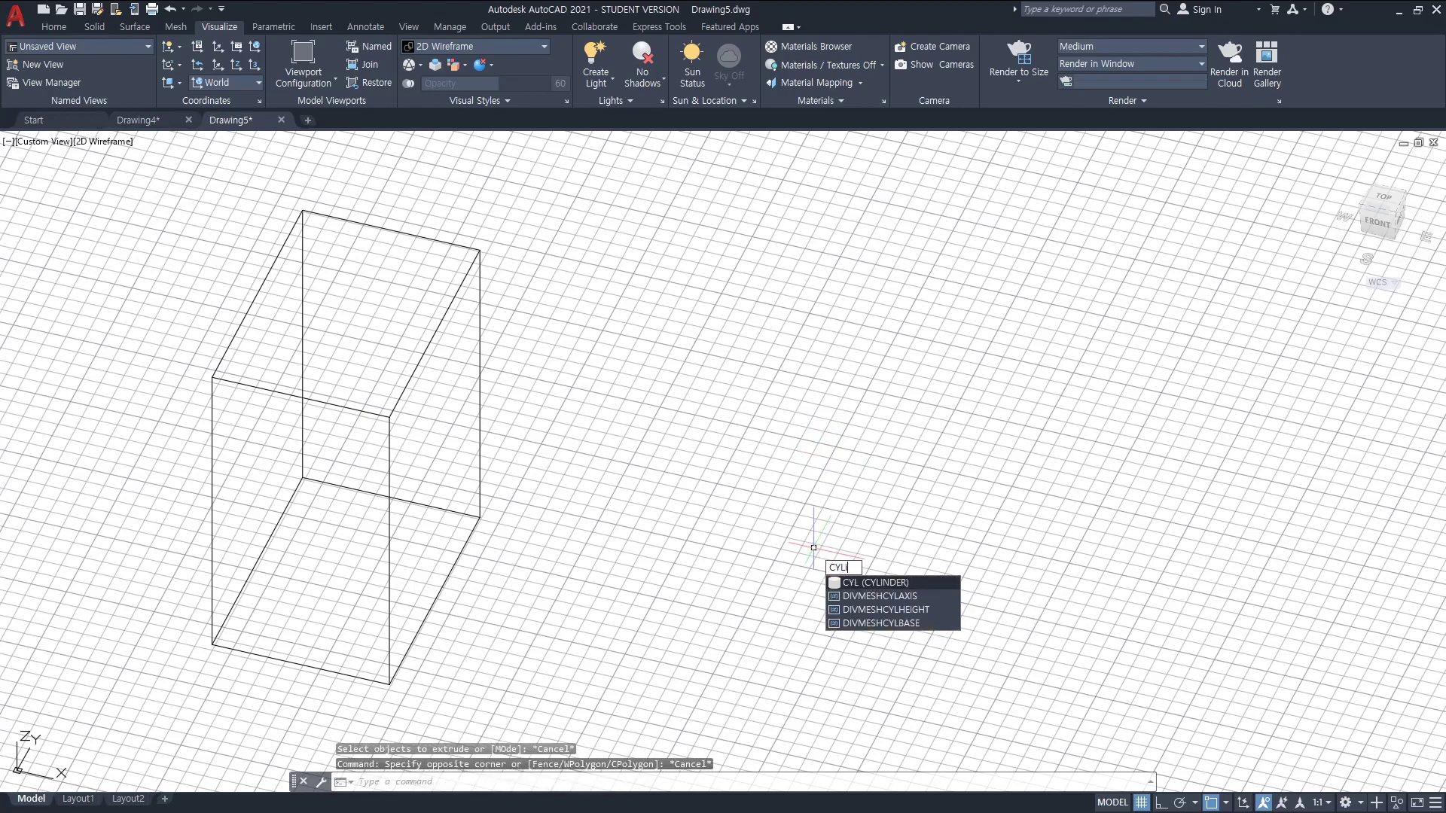
key("Return")
left_click(764, 517)
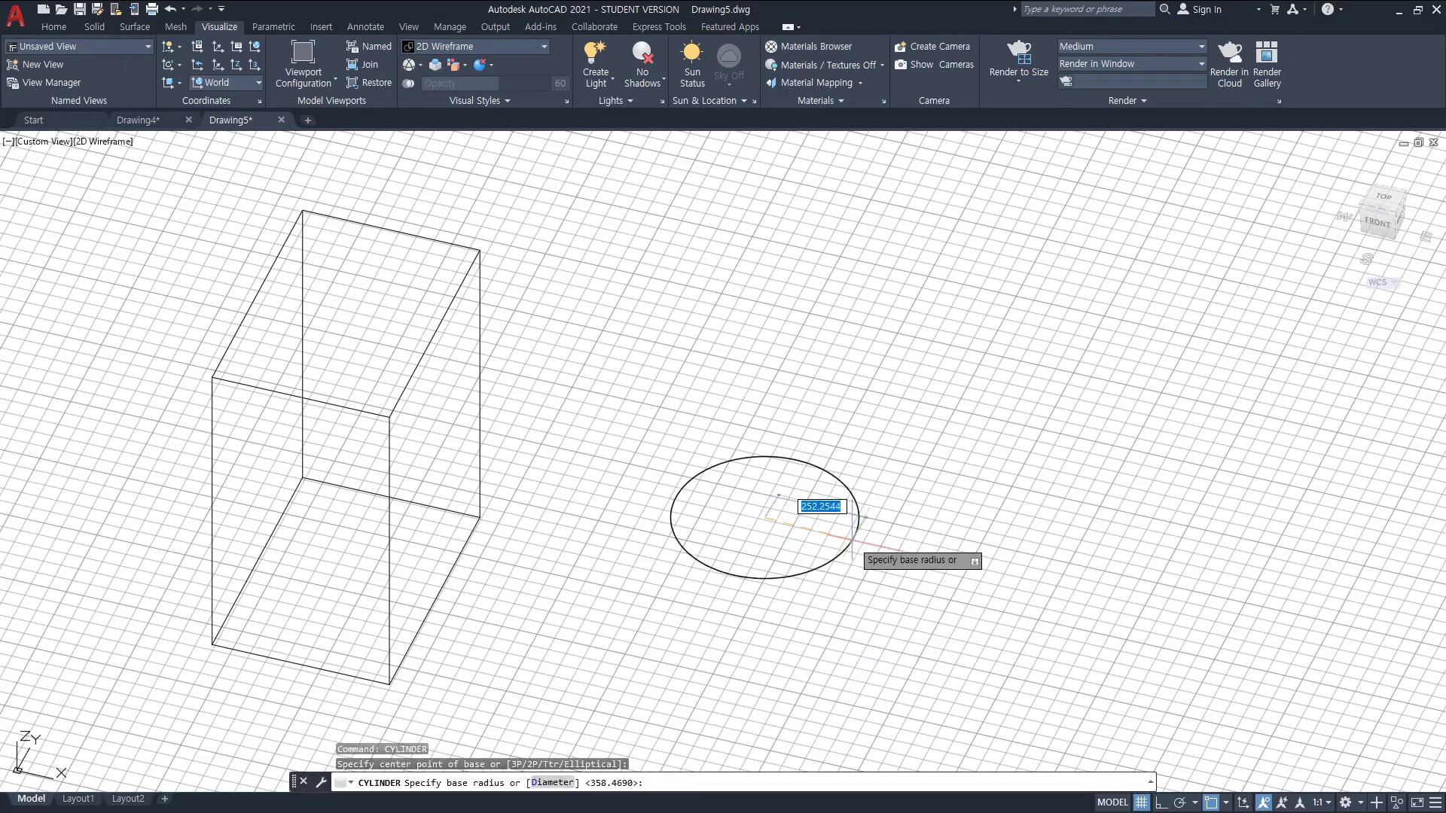
left_click(857, 518)
left_click(854, 360)
- Create a cone next to the cylinder with a height of about 698
type("cone")
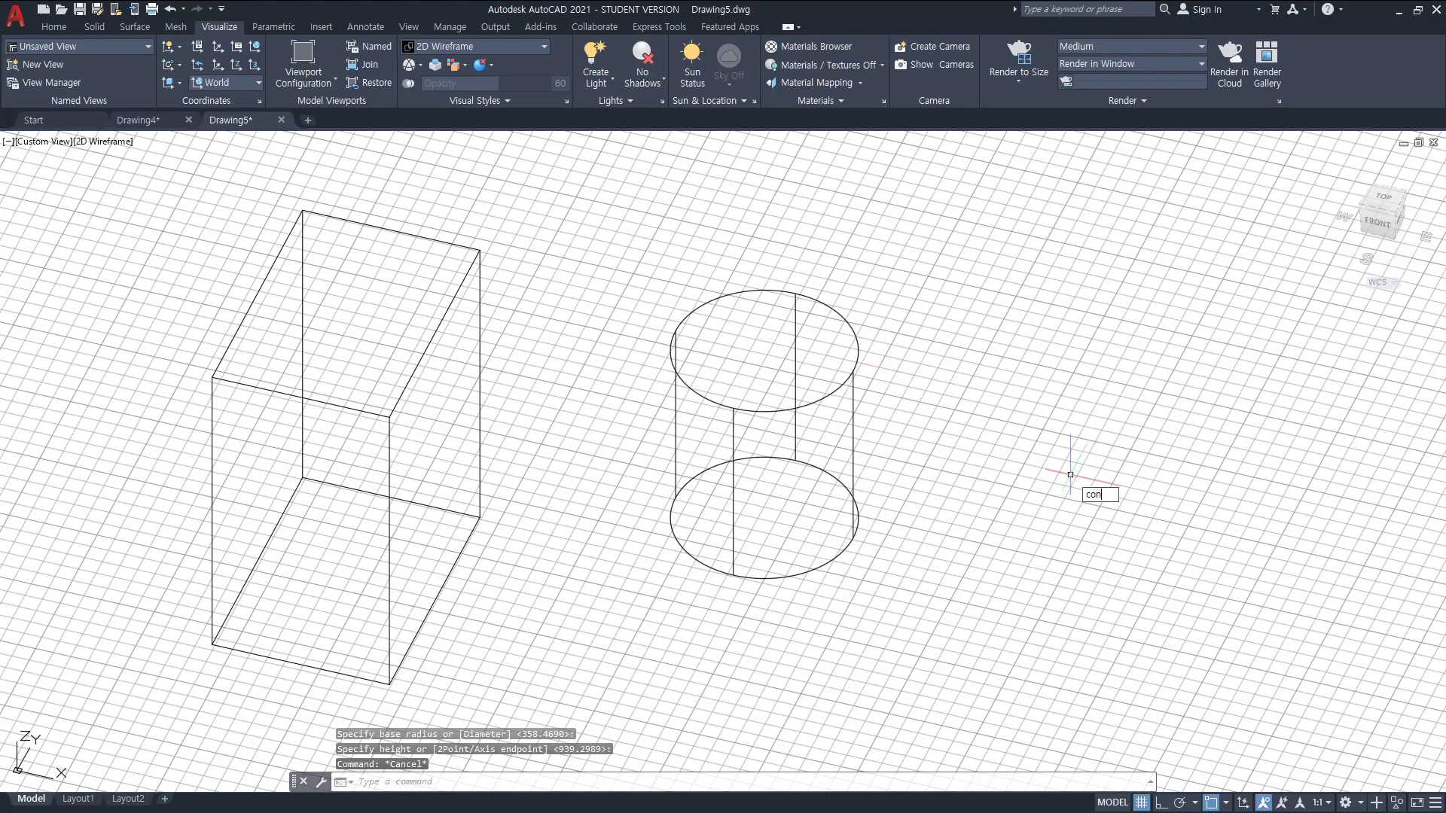
key("Return")
left_click(921, 462)
left_click(997, 458)
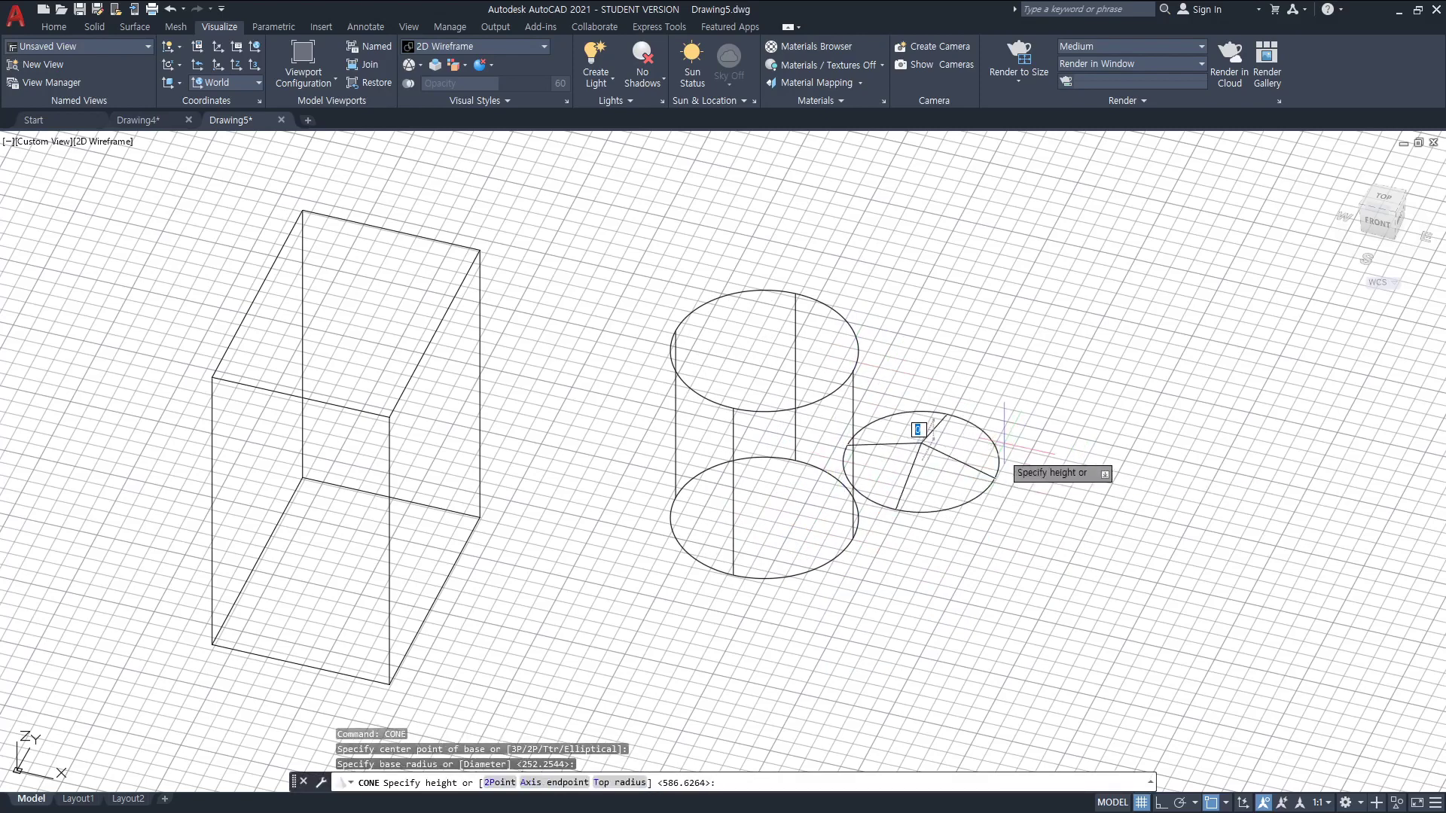
left_click(1016, 258)
- Create a wedge on the ground plane beyond the cone, picking its two base corners and height freehand
middle_click_drag(1130, 473, 940, 368)
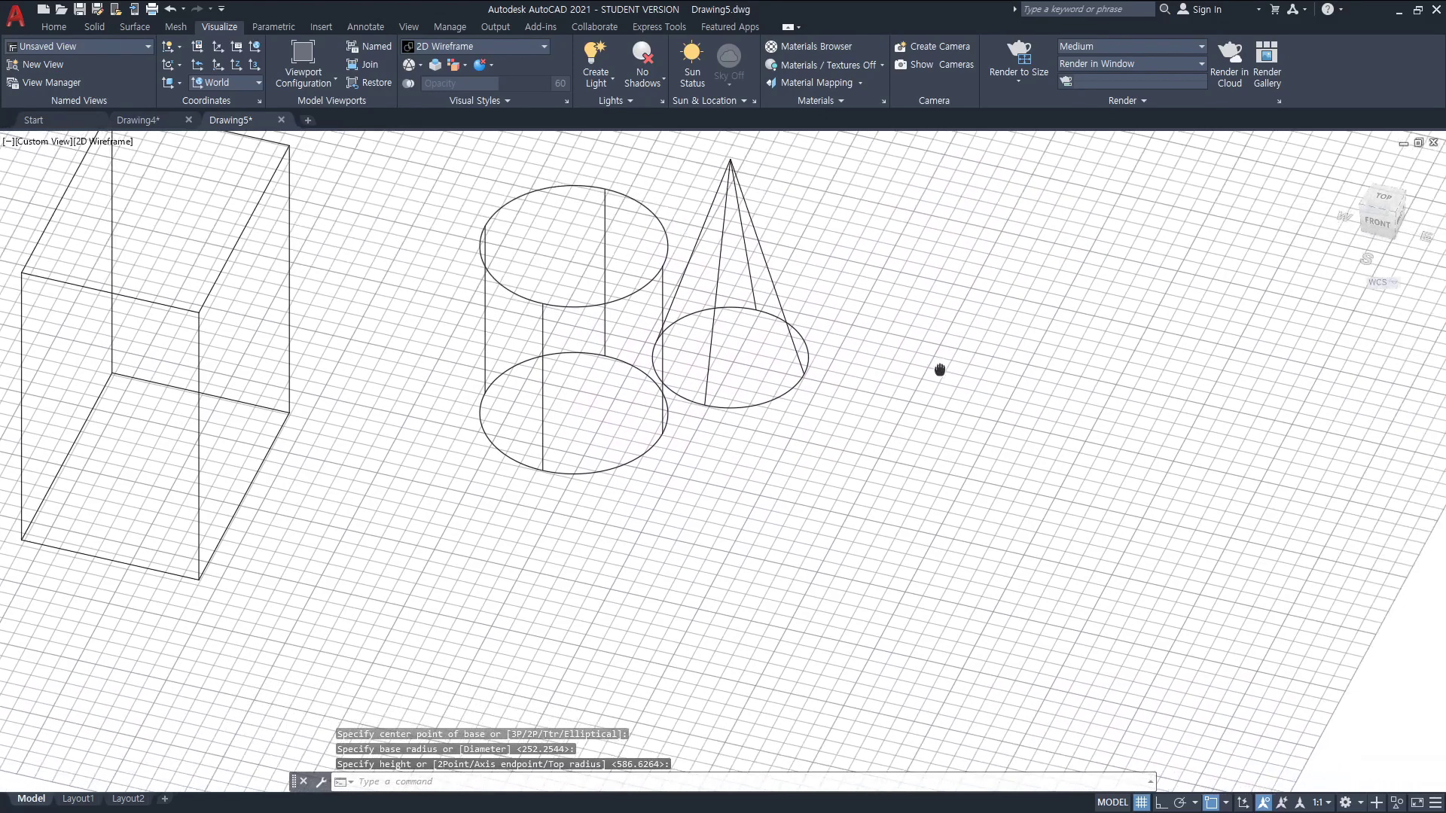
type("WEDGE")
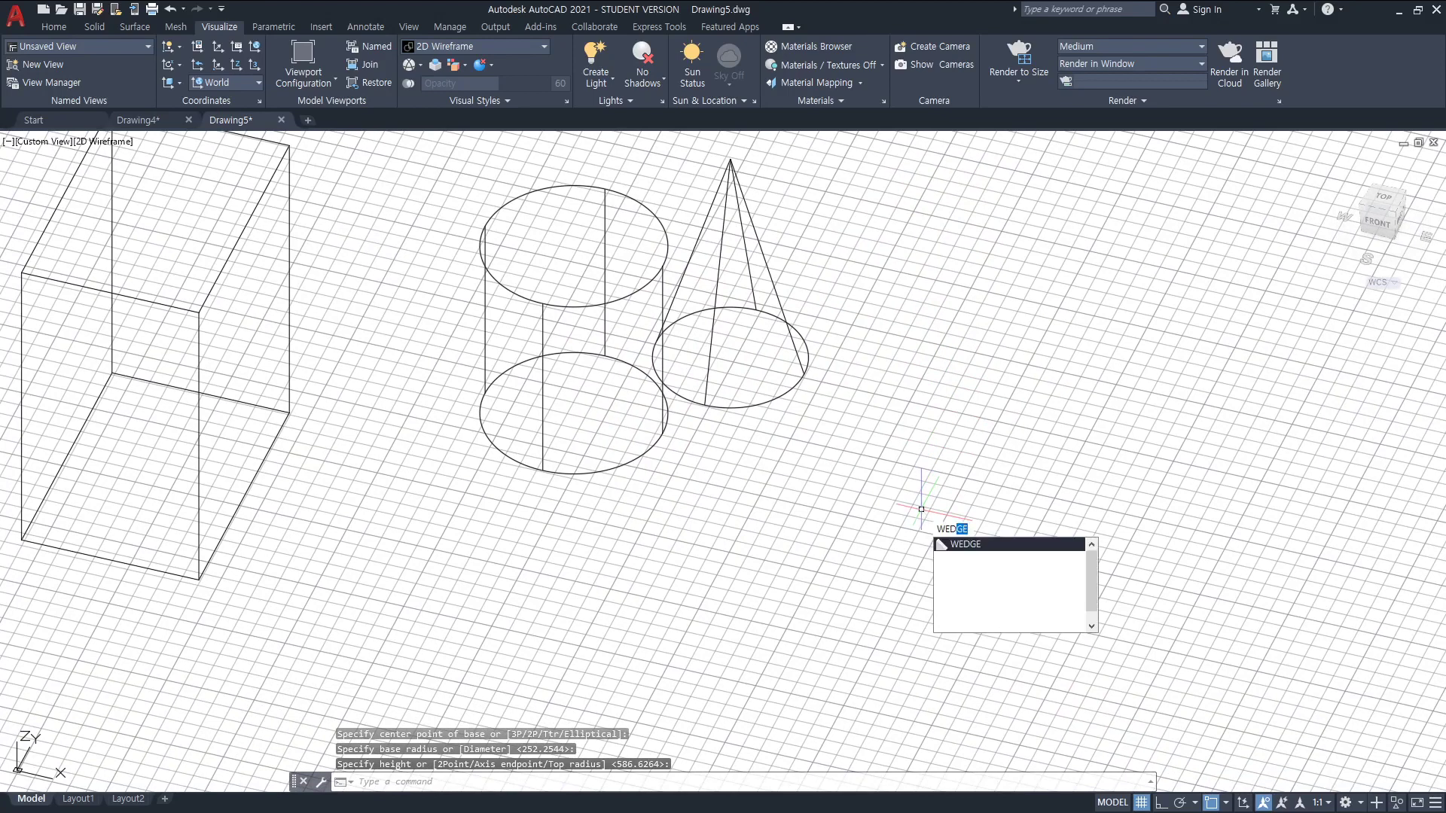
key("Return")
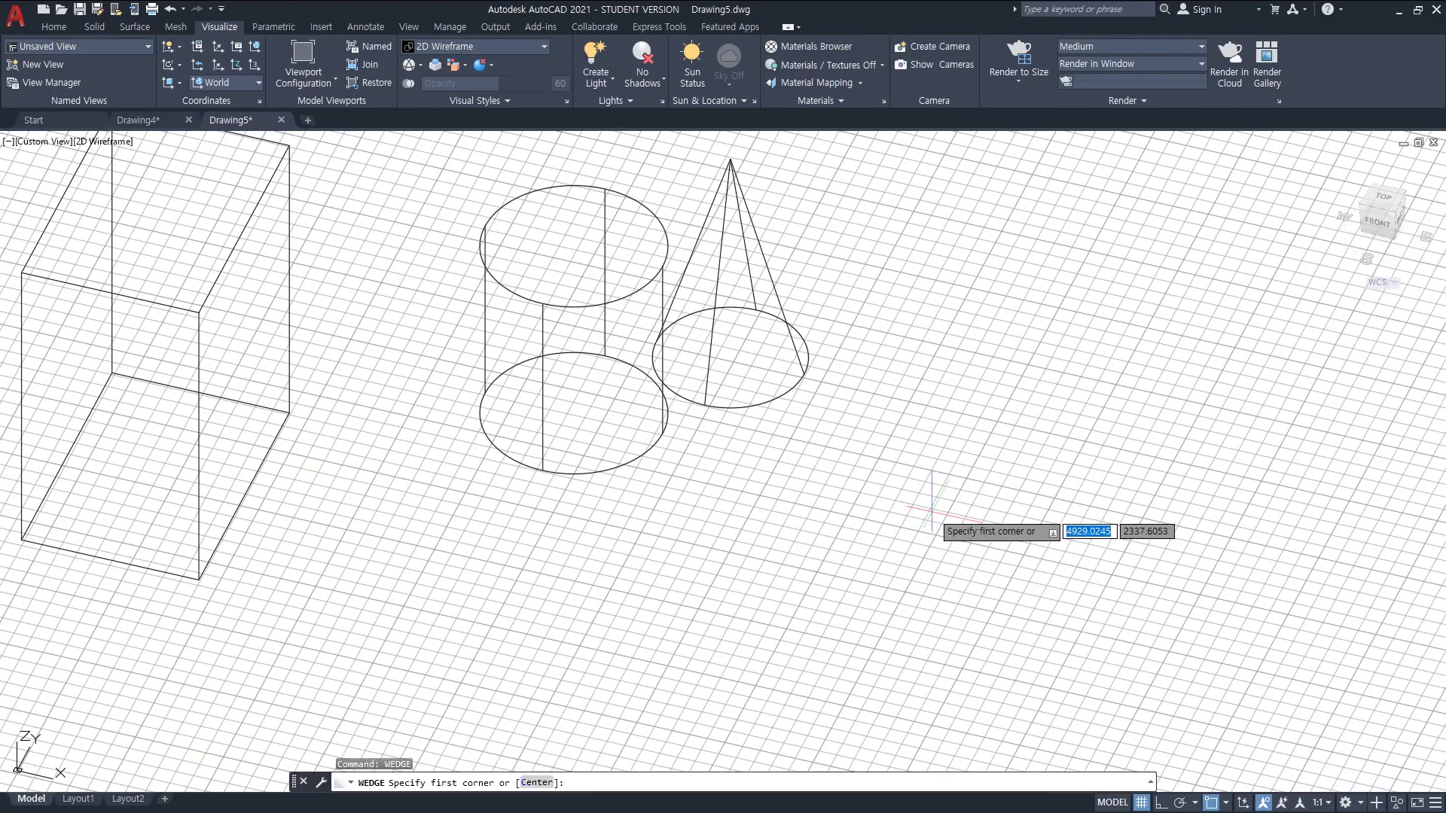
left_click(858, 551)
left_click(1174, 458)
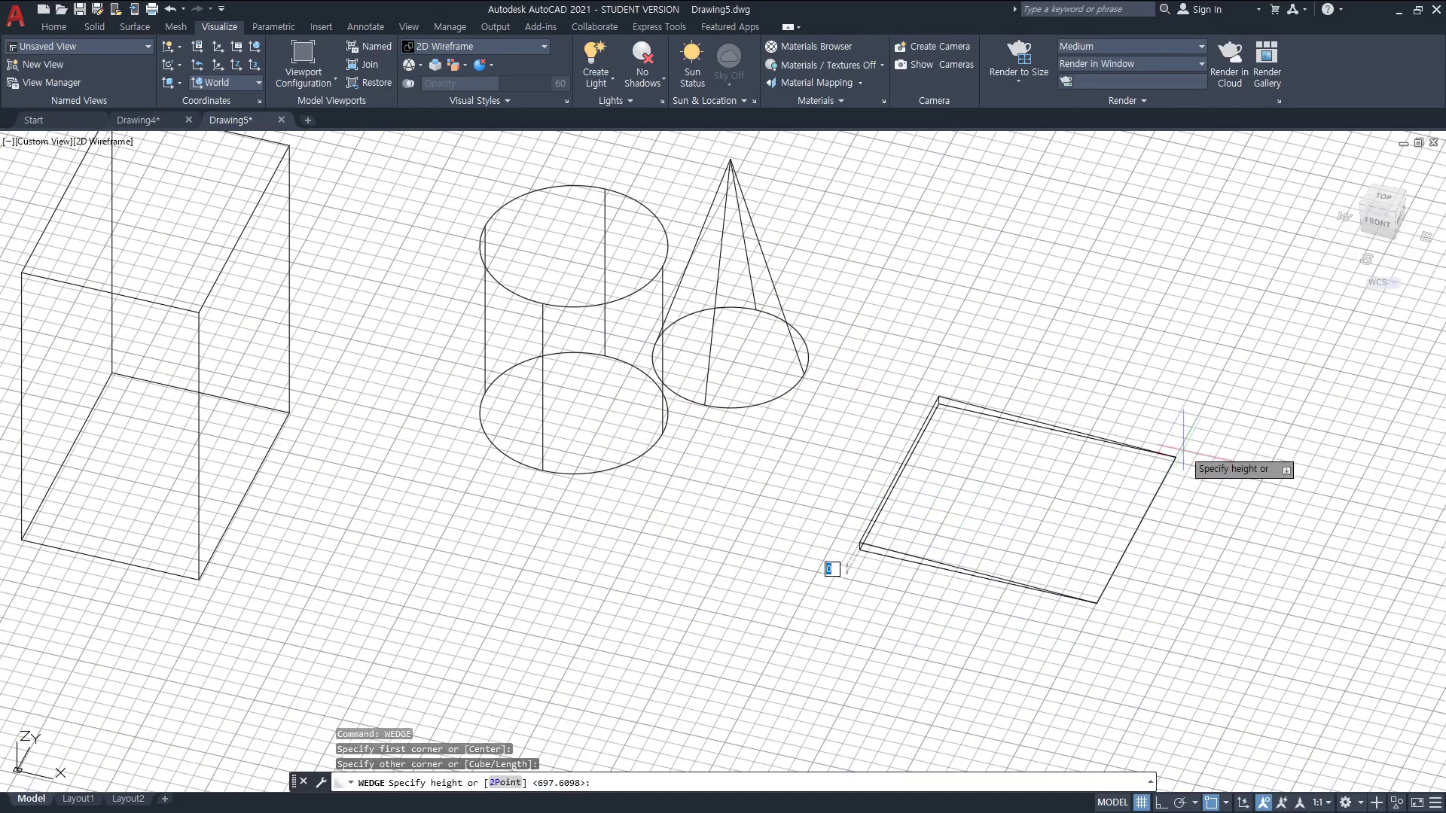
left_click(1217, 341)
key("Escape")
scroll(652, 407, "down", 2)
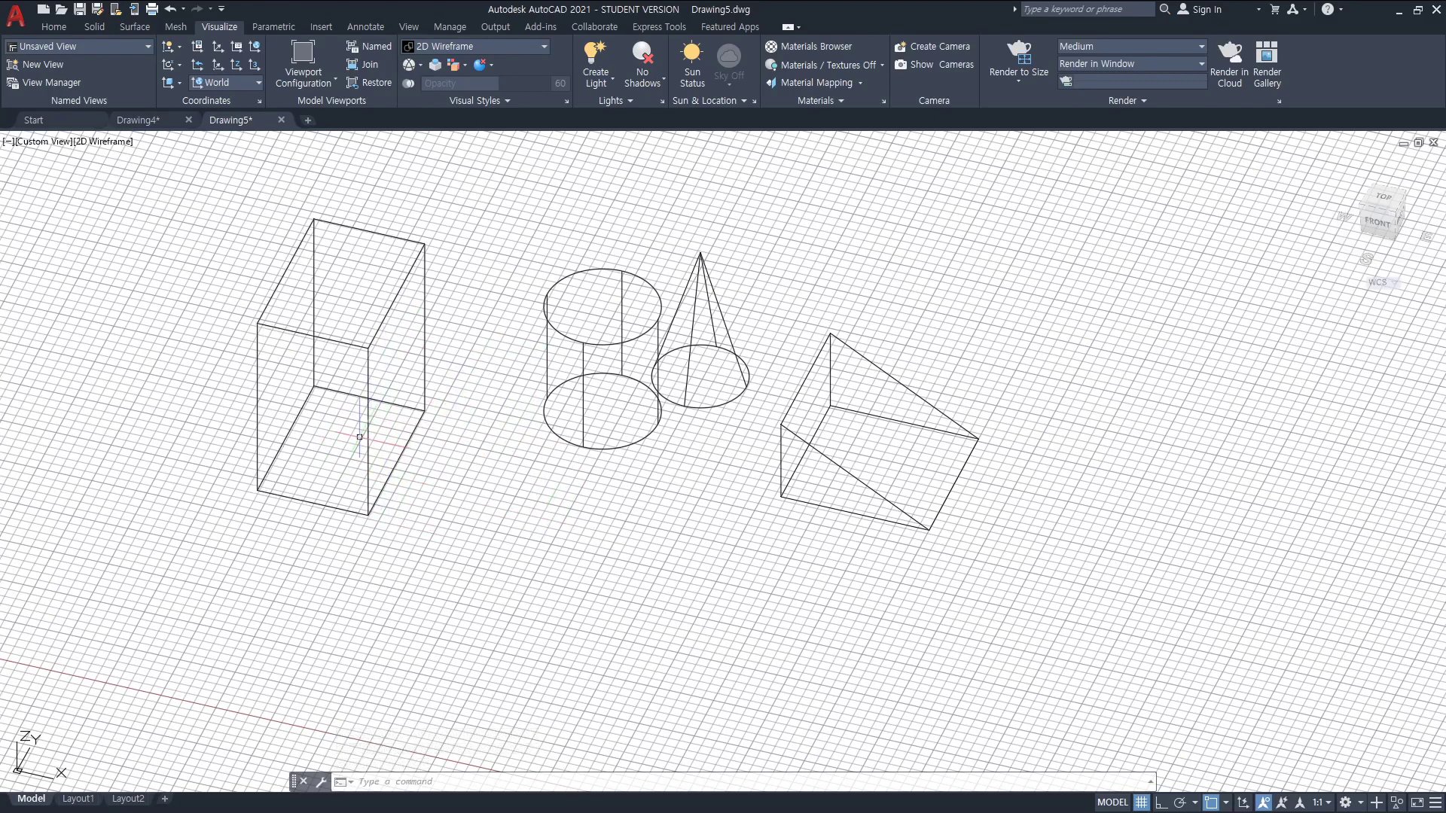
- Examine how the four solids stand on the ground plane from a front and a tilted view, and inspect the wedge closely
type("hi")
middle_click_drag(796, 518, 742, 445)
key("Return")
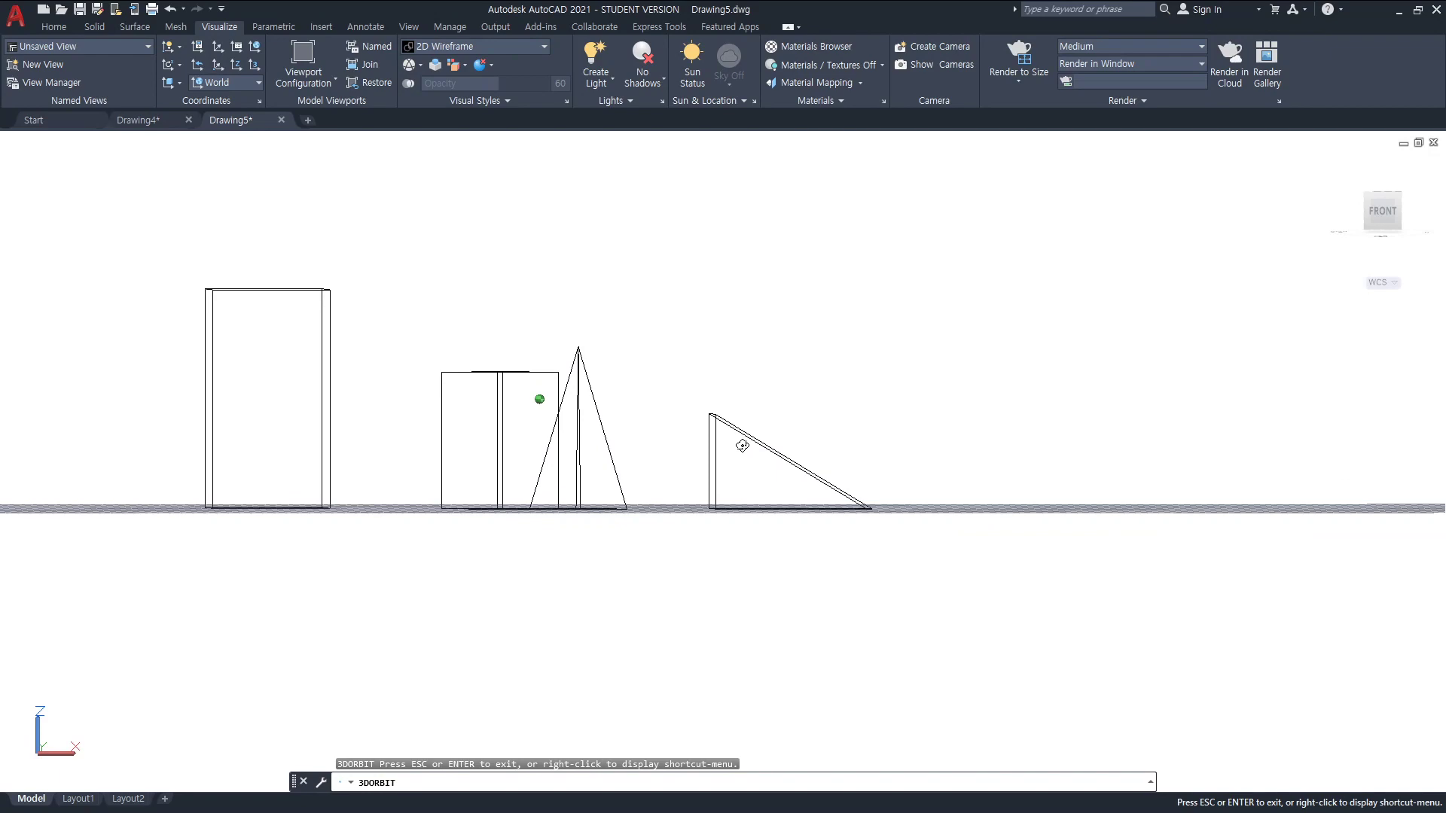
middle_click_drag(743, 445, 679, 539, "shift")
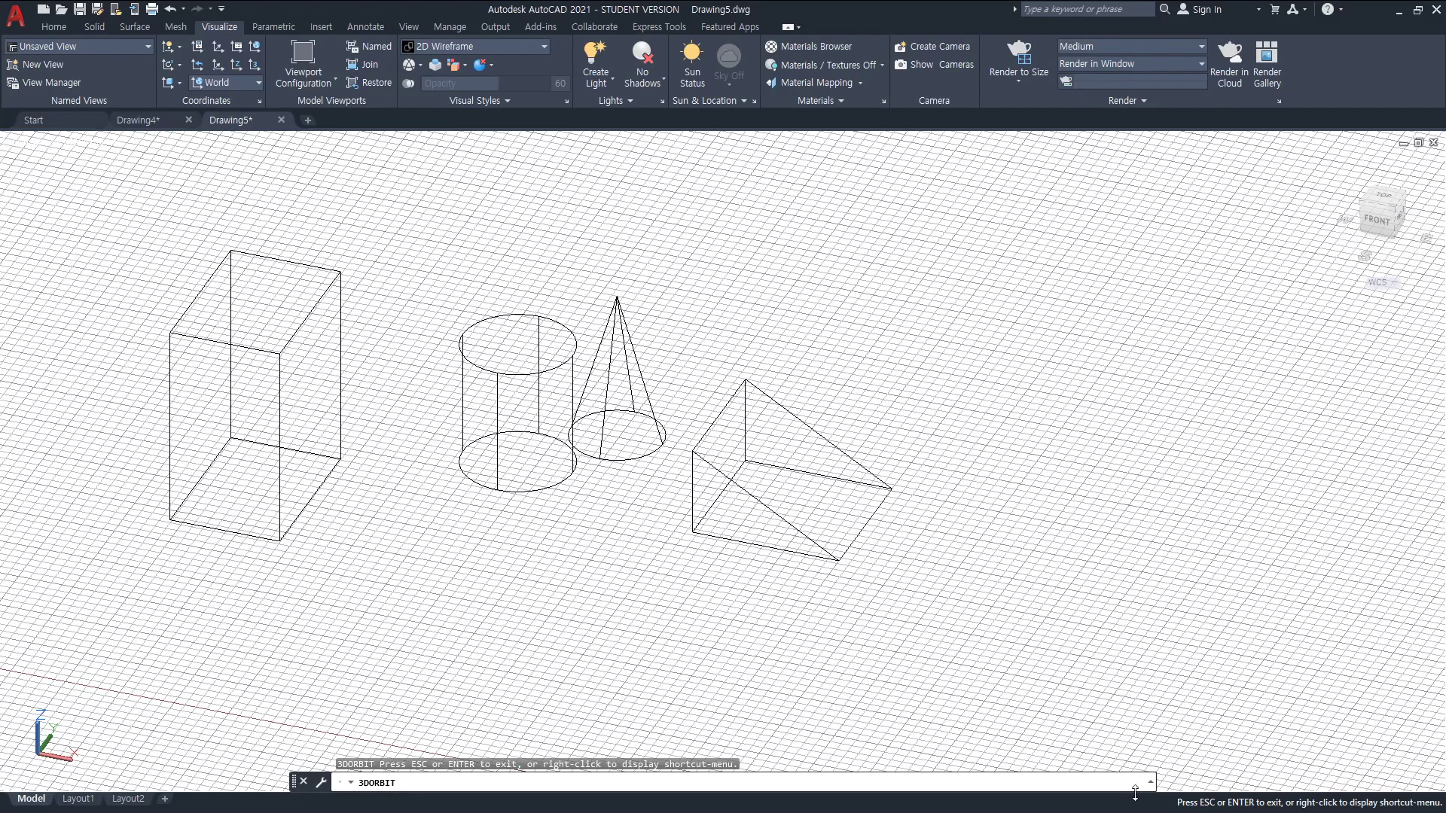
key("Escape")
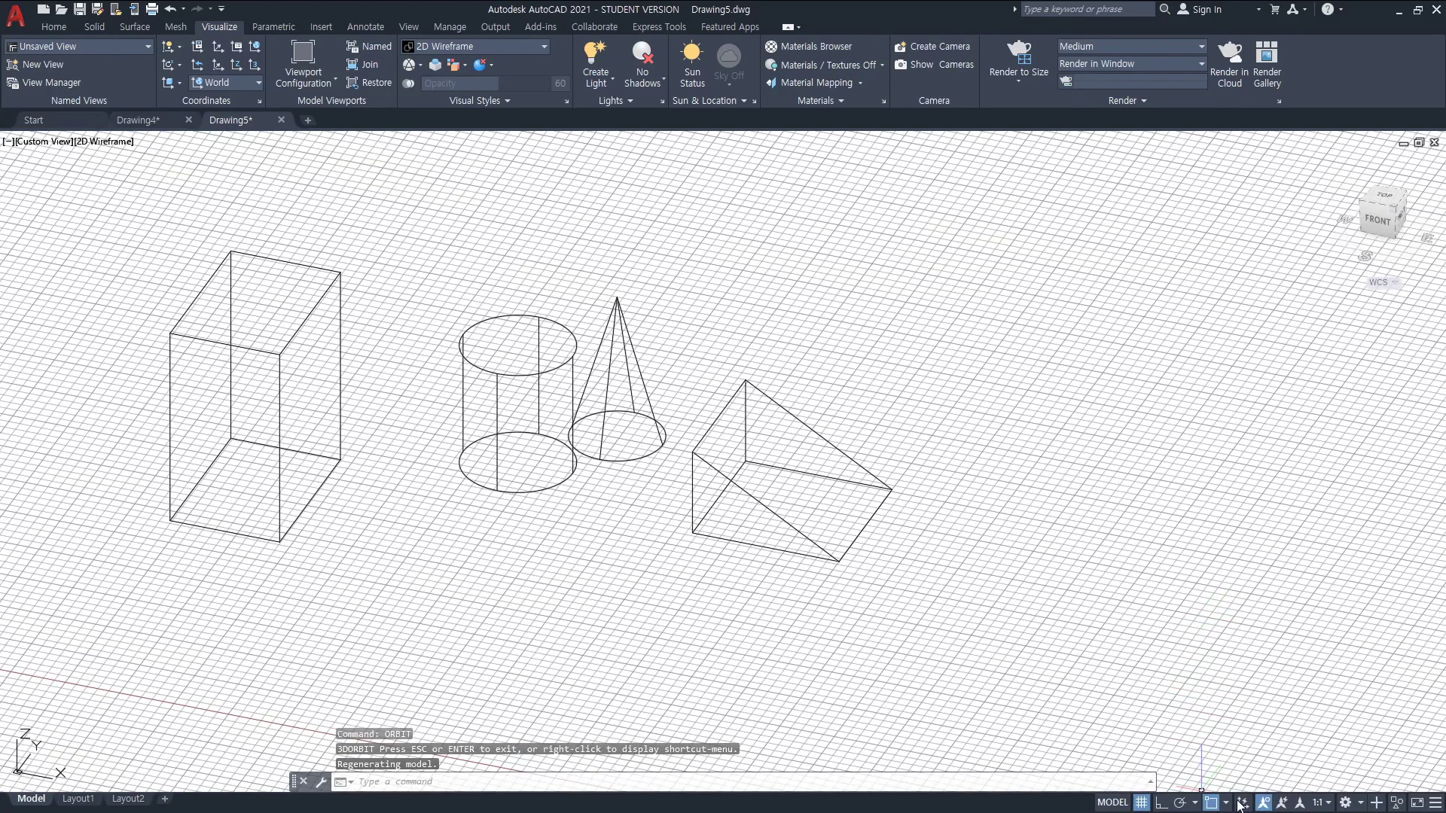
scroll(1070, 689, "up", 2)
middle_click_drag(879, 562, 956, 716)
scroll(760, 587, "up", 2)
scroll(791, 548, "down", 1)
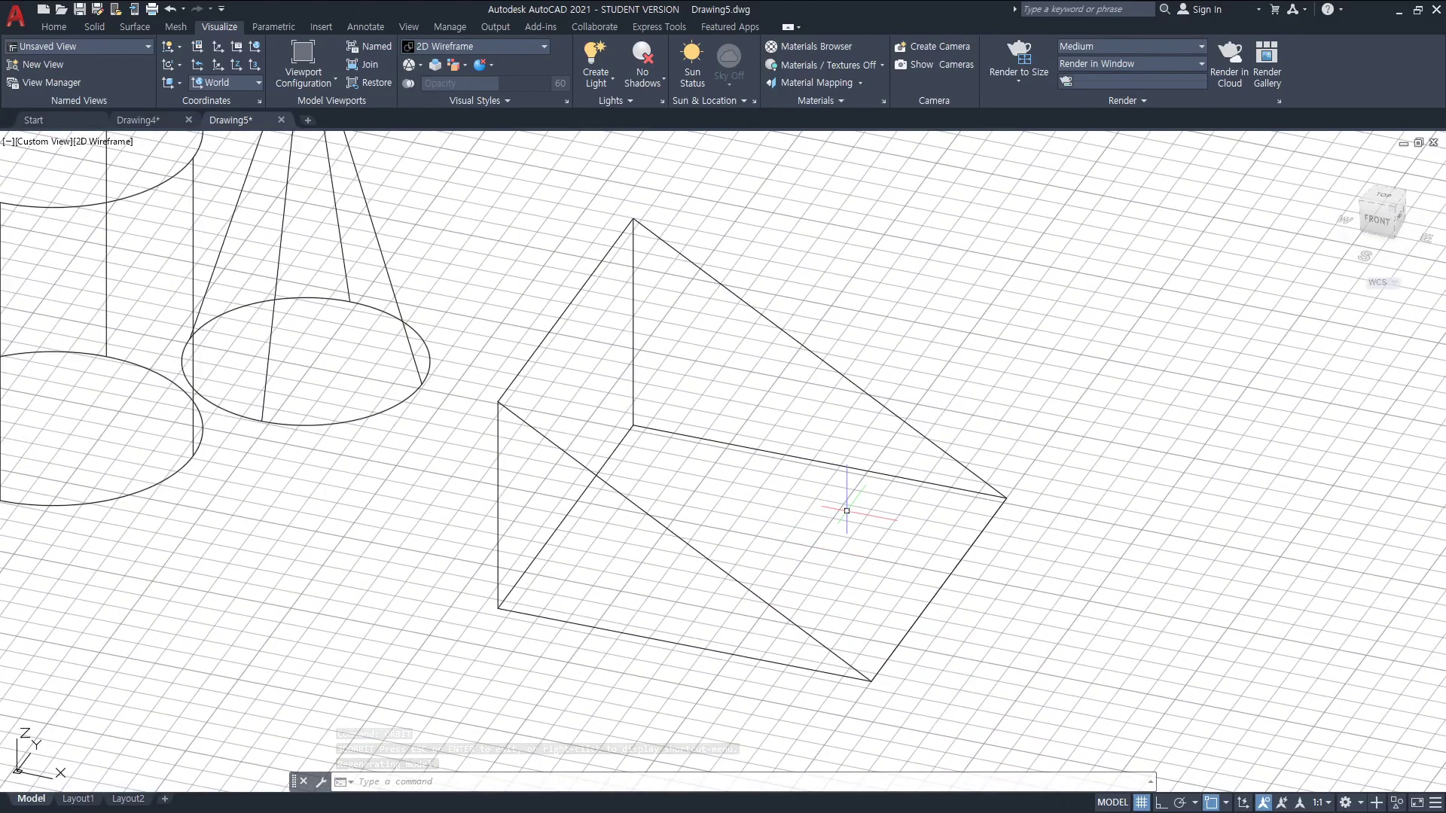
mouse_move(498, 396)
left_mouse_down()
mouse_move(613, 490)
mouse_move(833, 613)
mouse_move(886, 665)
mouse_move(1020, 497)
mouse_move(934, 420)
mouse_move(667, 248)
mouse_move(536, 372)
left_mouse_up()
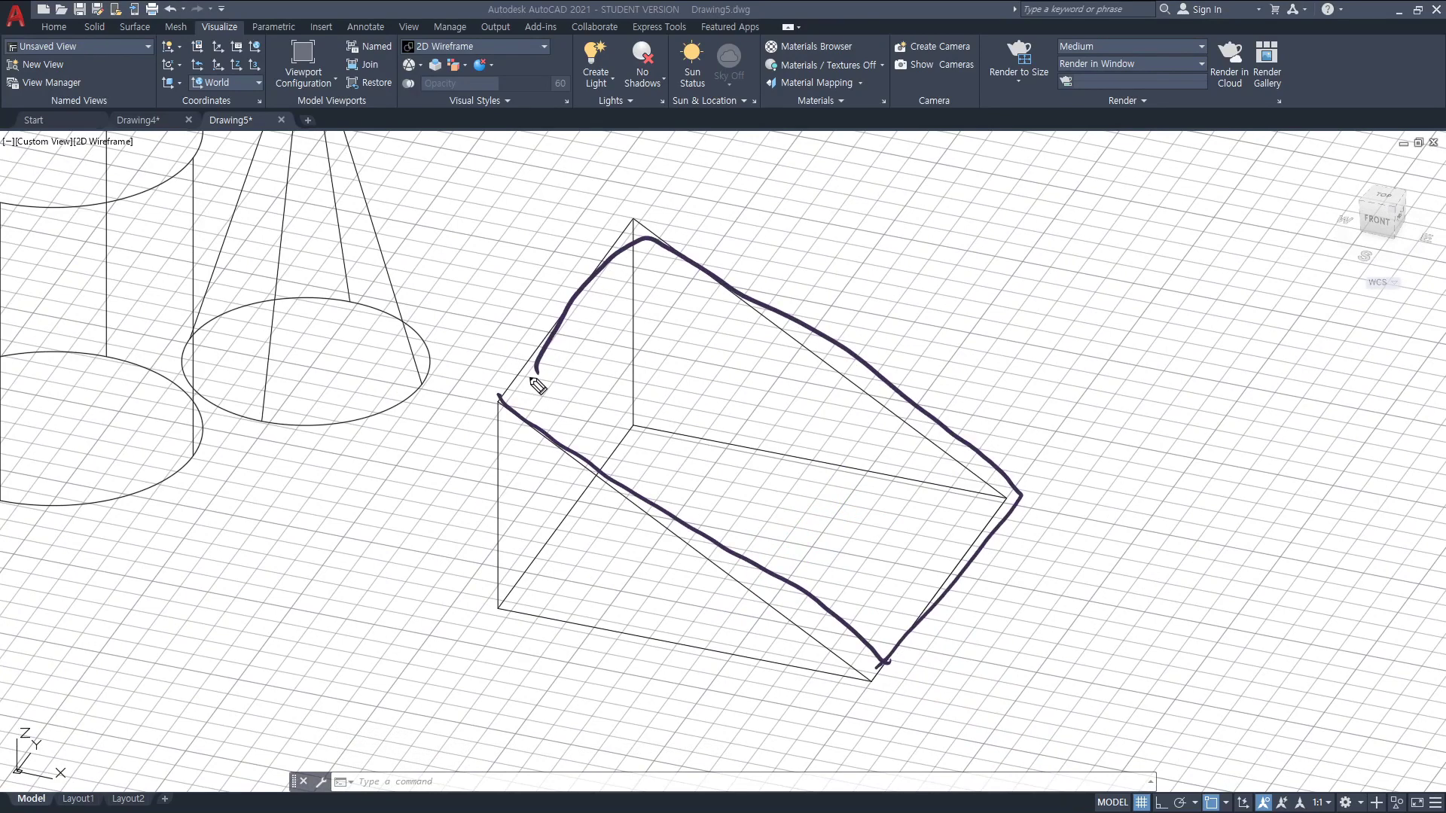
left_click_drag(644, 306, 766, 336)
mouse_move(1211, 424)
left_mouse_down()
mouse_move(1149, 510)
mouse_move(1363, 591)
mouse_move(1339, 441)
mouse_move(1234, 431)
left_mouse_up()
mouse_move(1151, 557)
left_mouse_down()
mouse_move(1381, 597)
mouse_move(1350, 616)
left_mouse_up()
left_click_drag(1270, 623, 1294, 656)
left_click_drag(1322, 621, 1320, 644)
left_click_drag(1146, 541, 1236, 403)
left_click_drag(1128, 434, 1165, 422)
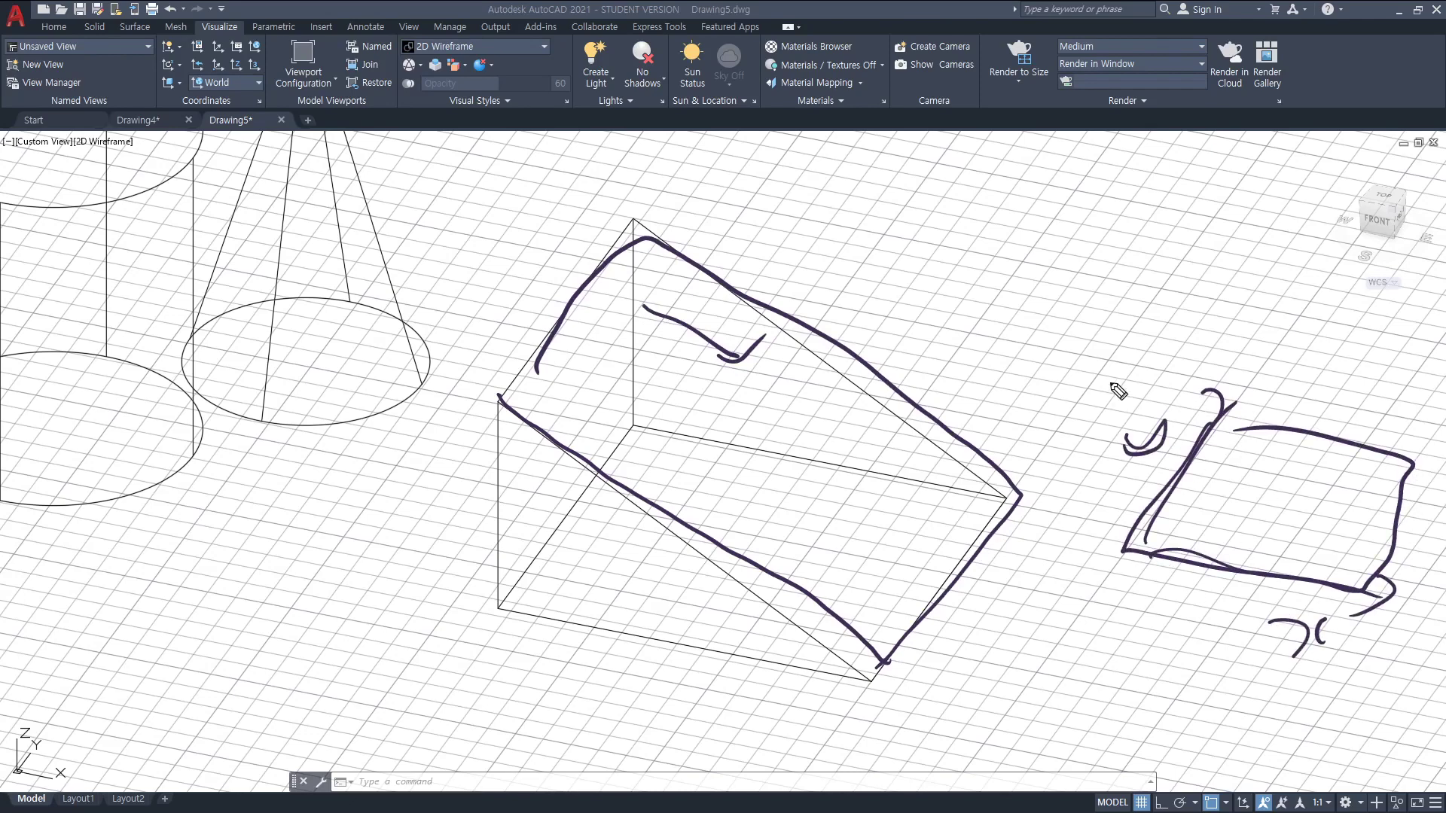
left_click_drag(1160, 544, 1316, 570)
mouse_move(870, 636)
left_mouse_down()
mouse_move(877, 647)
mouse_move(957, 430)
mouse_move(631, 240)
left_mouse_up()
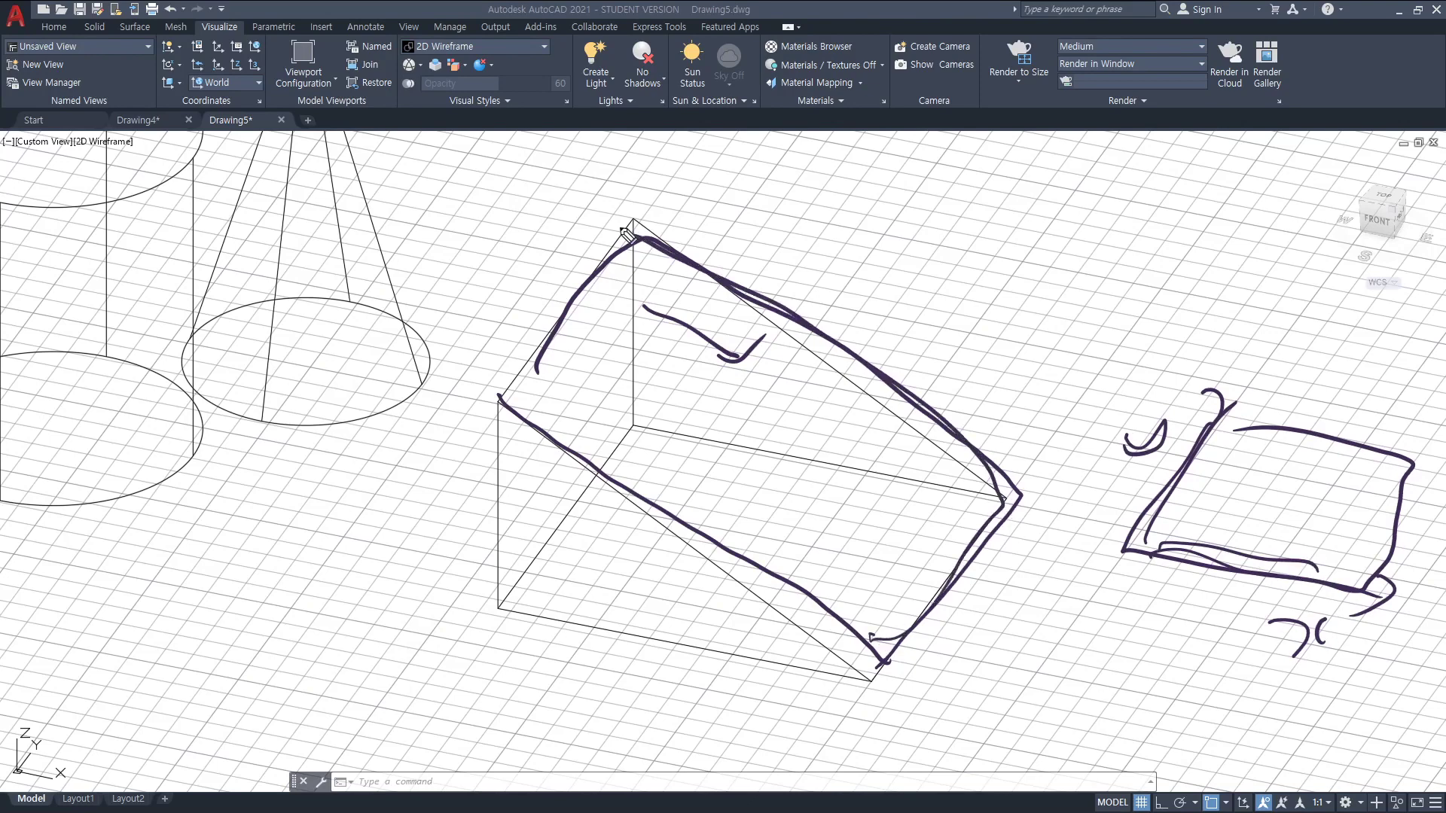
left_click_drag(740, 390, 812, 456)
key("e")
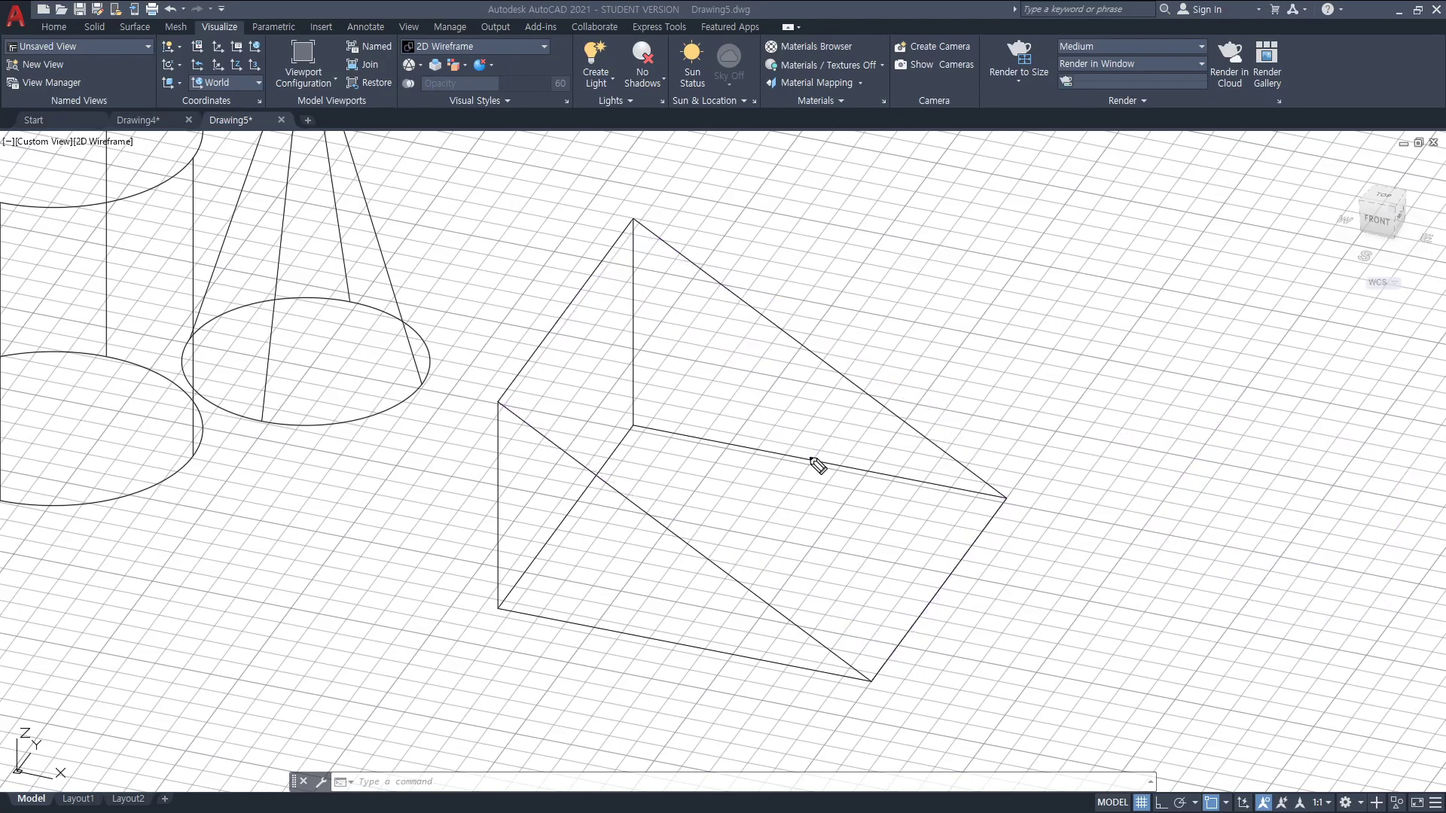
- Turn off object snap and place the single-line text BABO starting inside the wedge's outline, with a rotation angle of 0
key("F3")
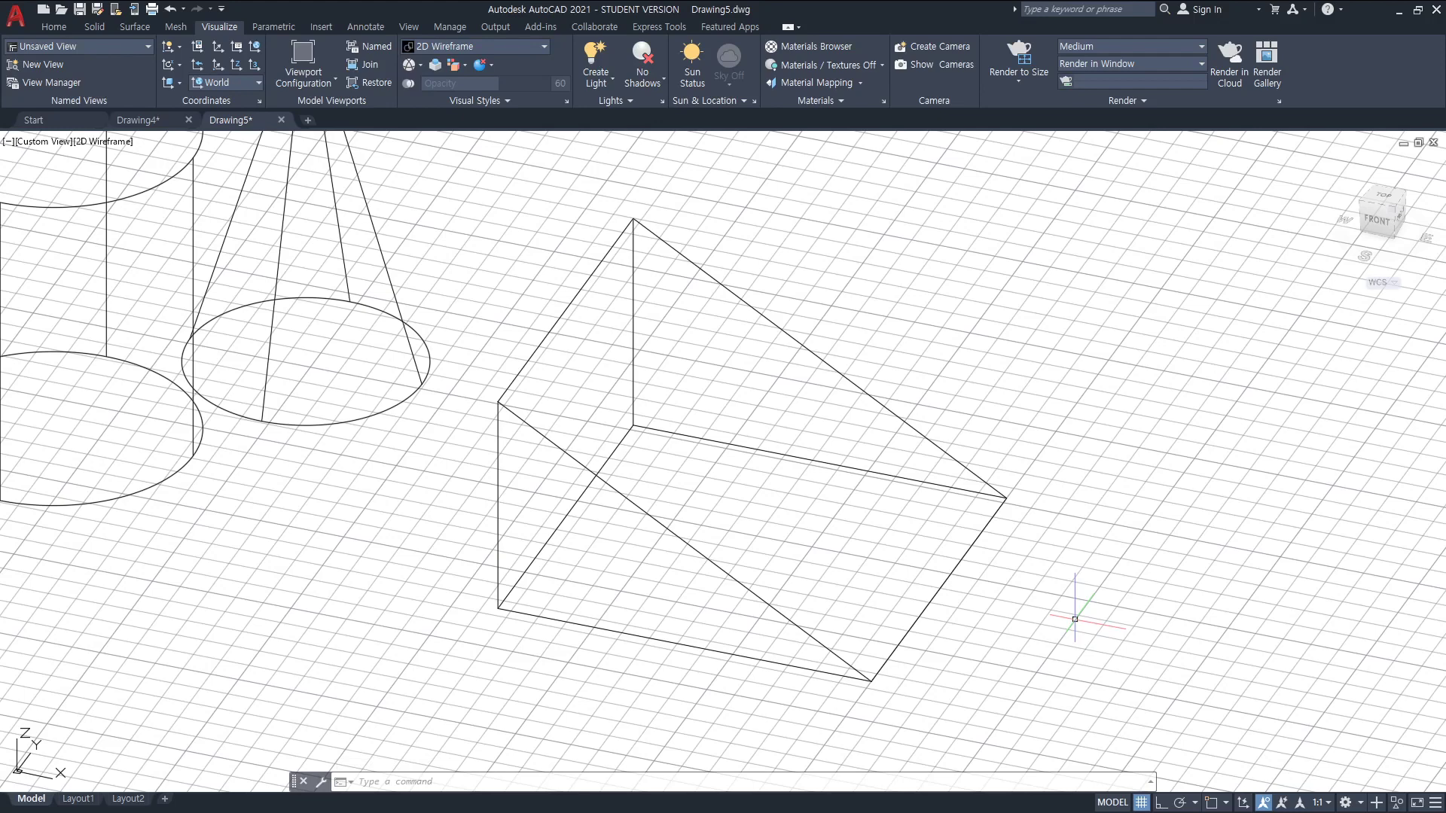
type("text")
key("Return")
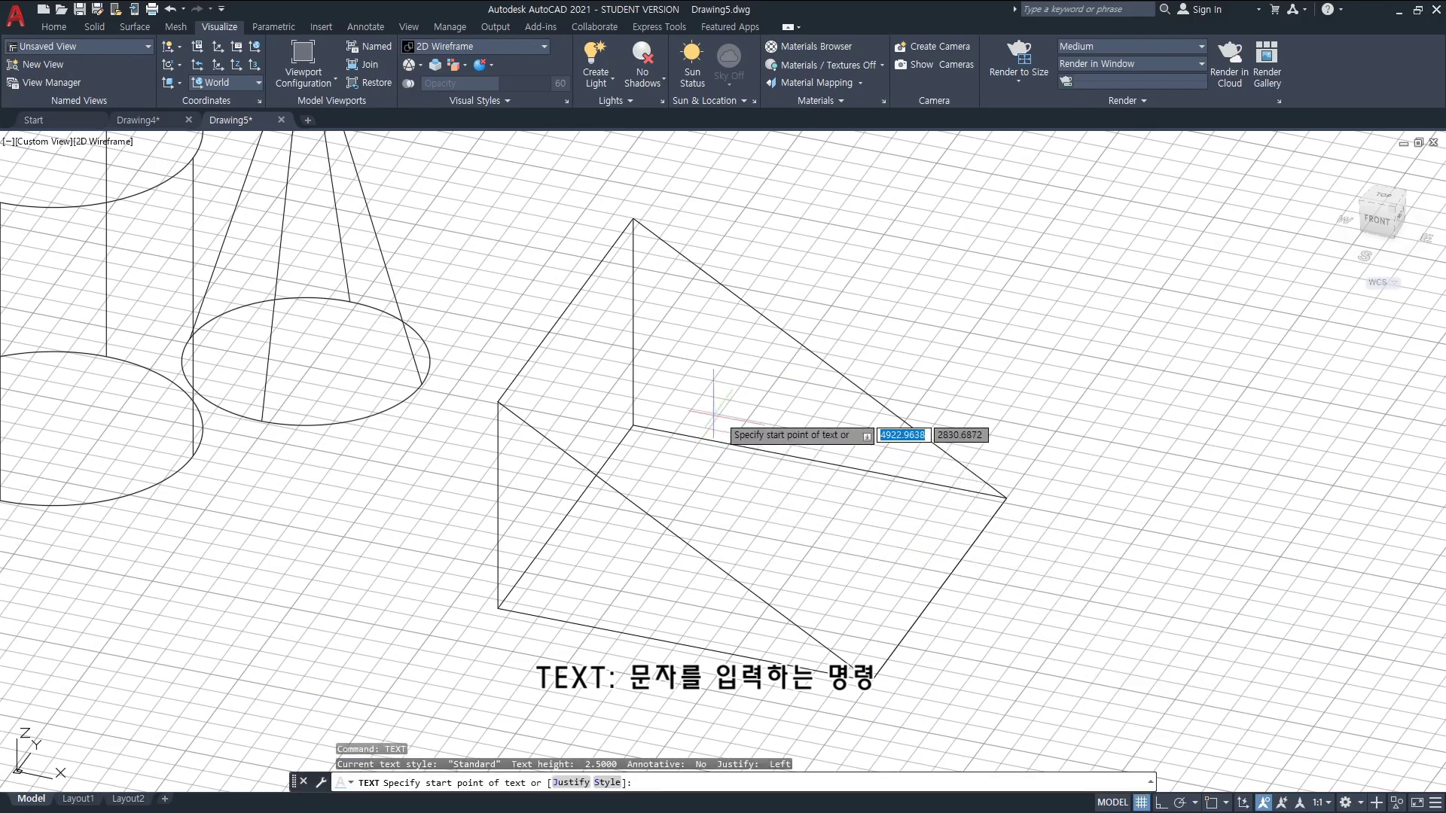
left_click(735, 498)
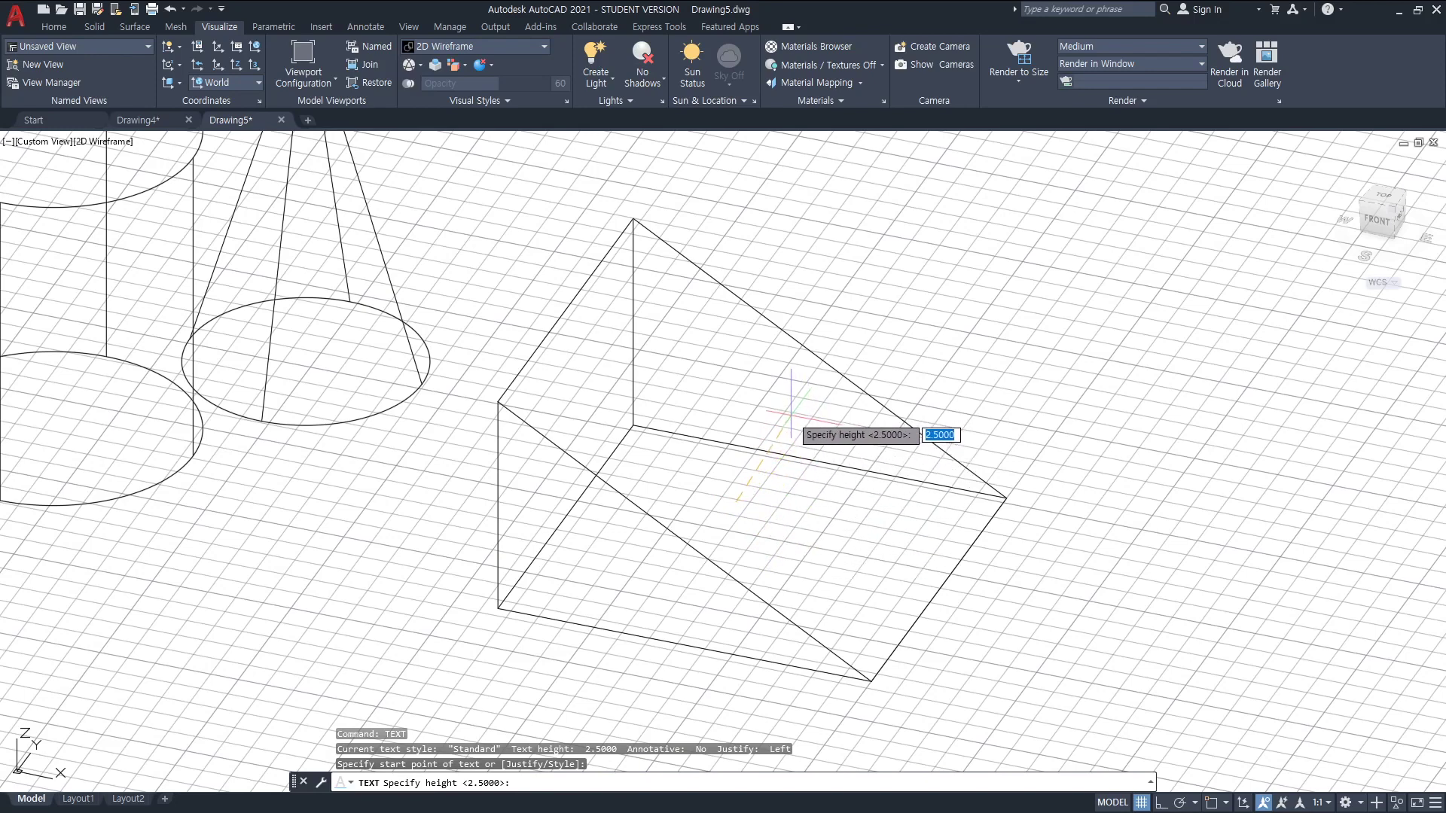
key("Return")
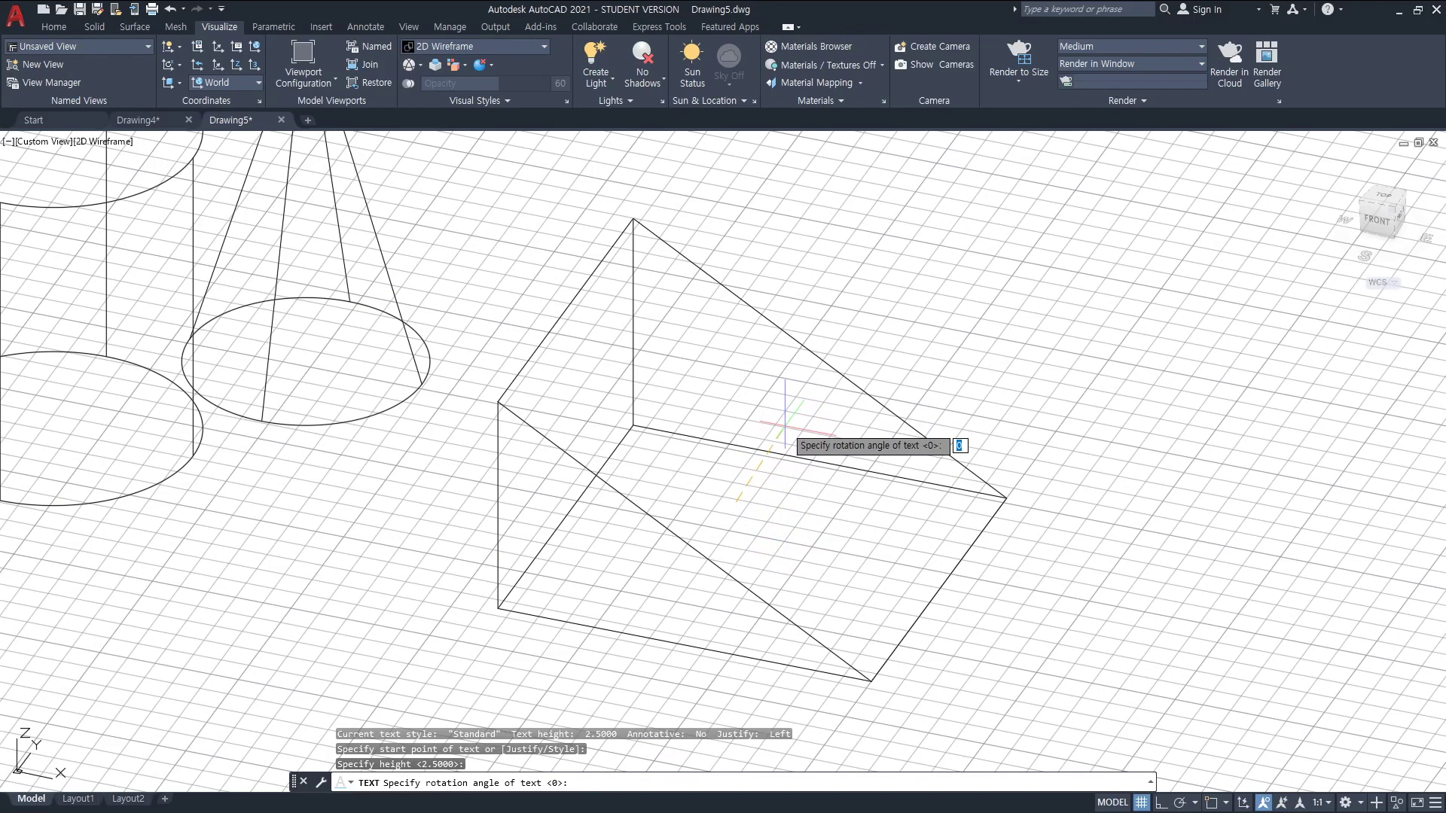
key("Return")
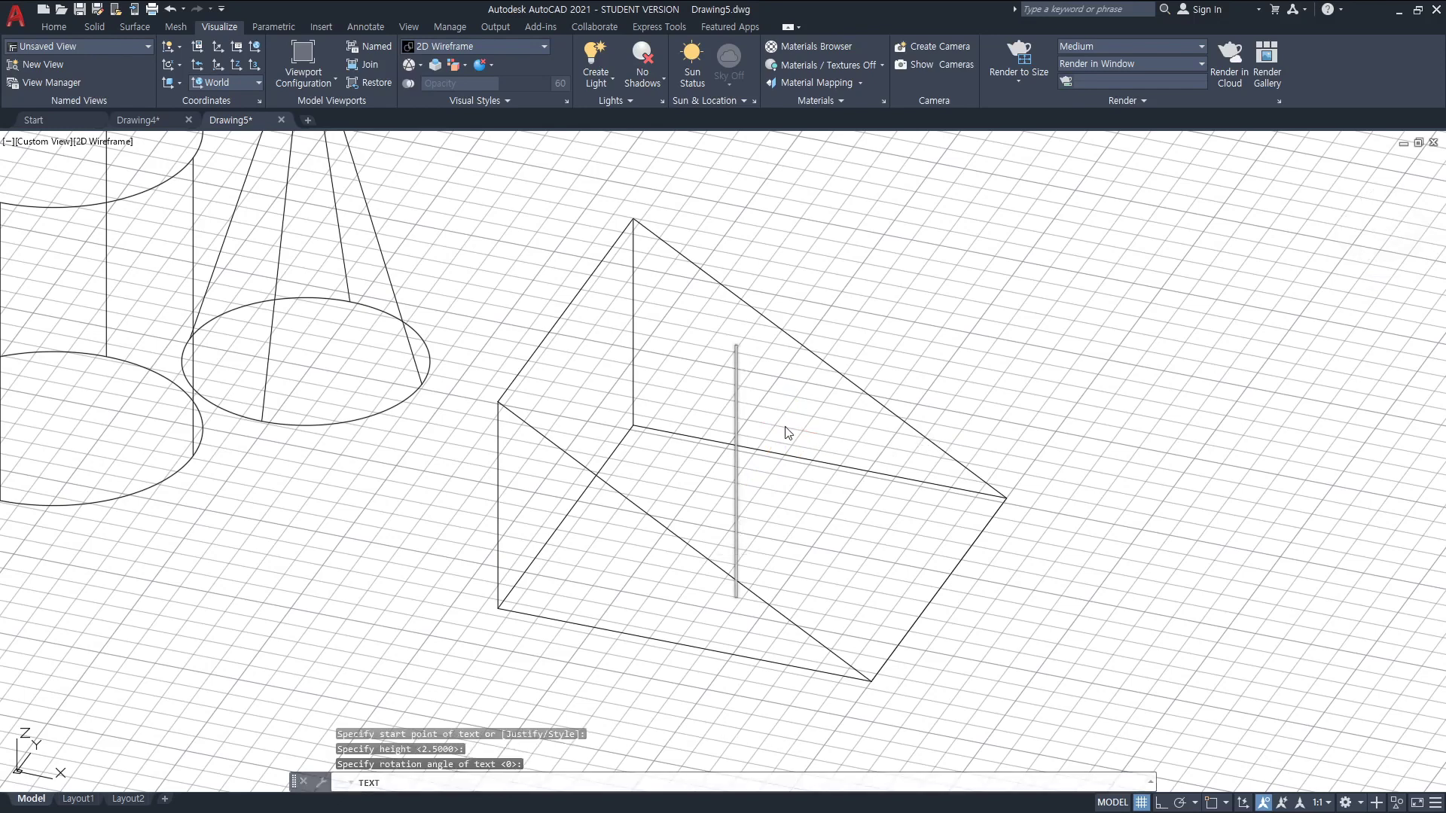
type("BABO")
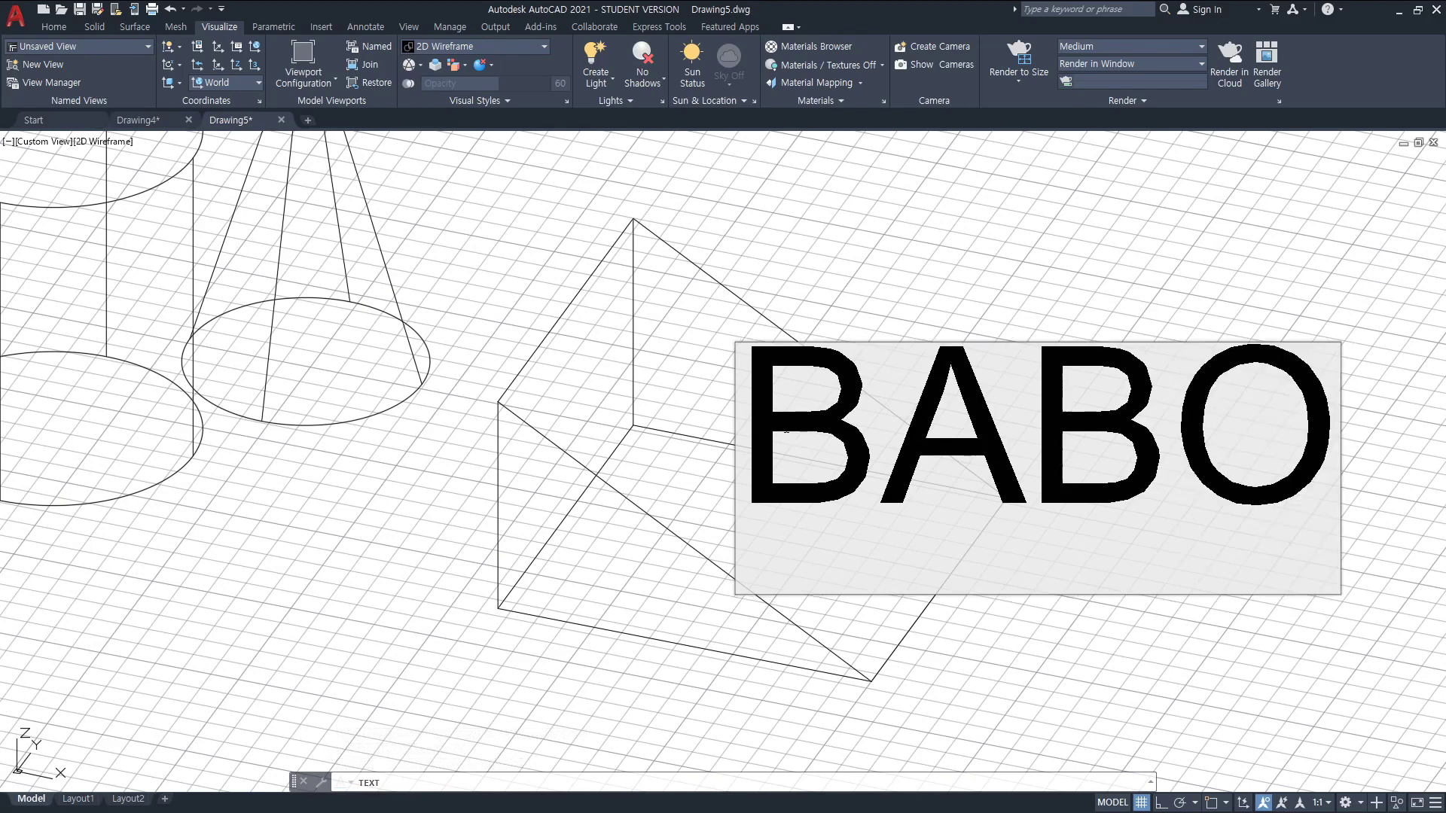
left_click(1037, 641)
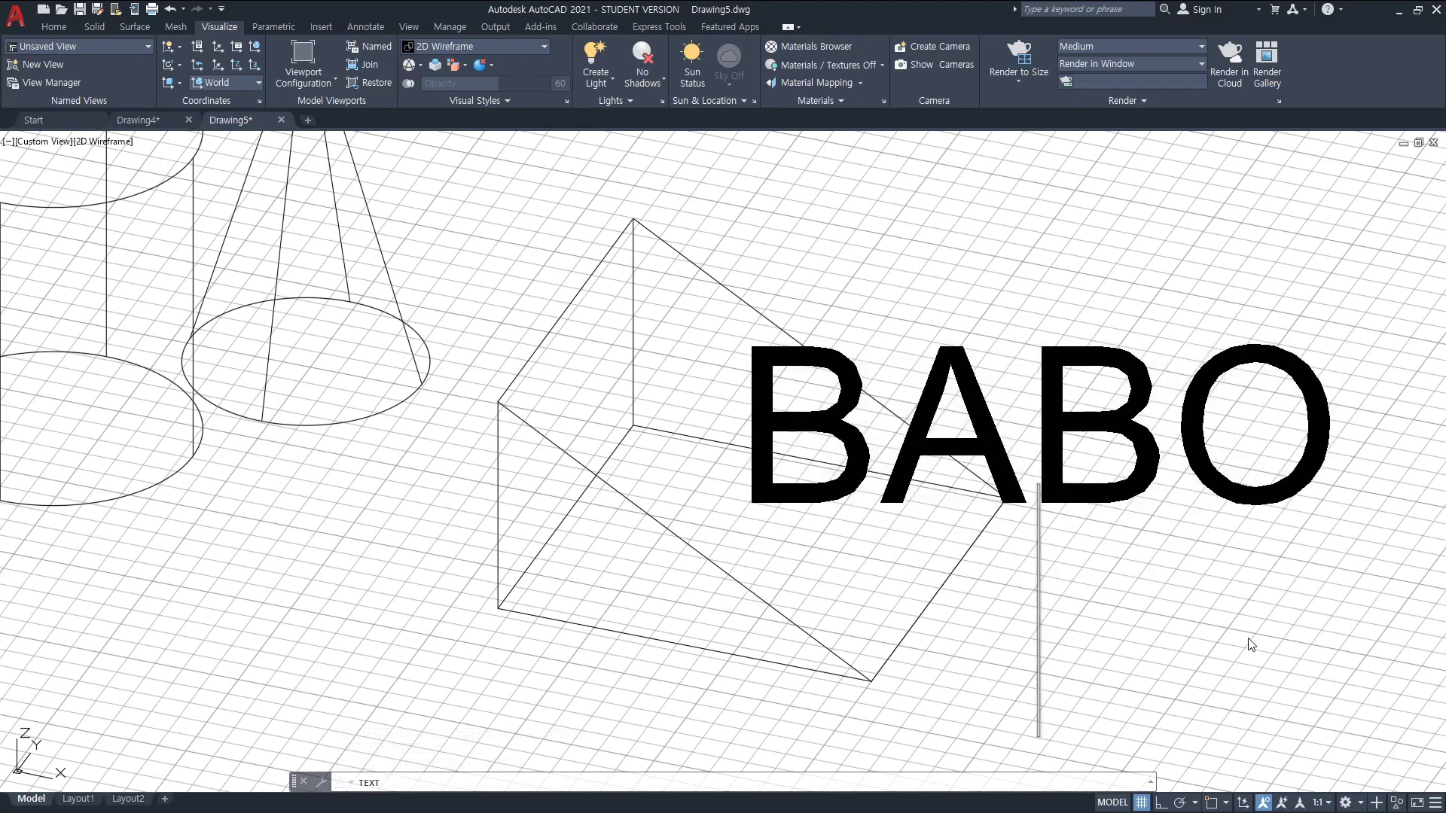
key("Return")
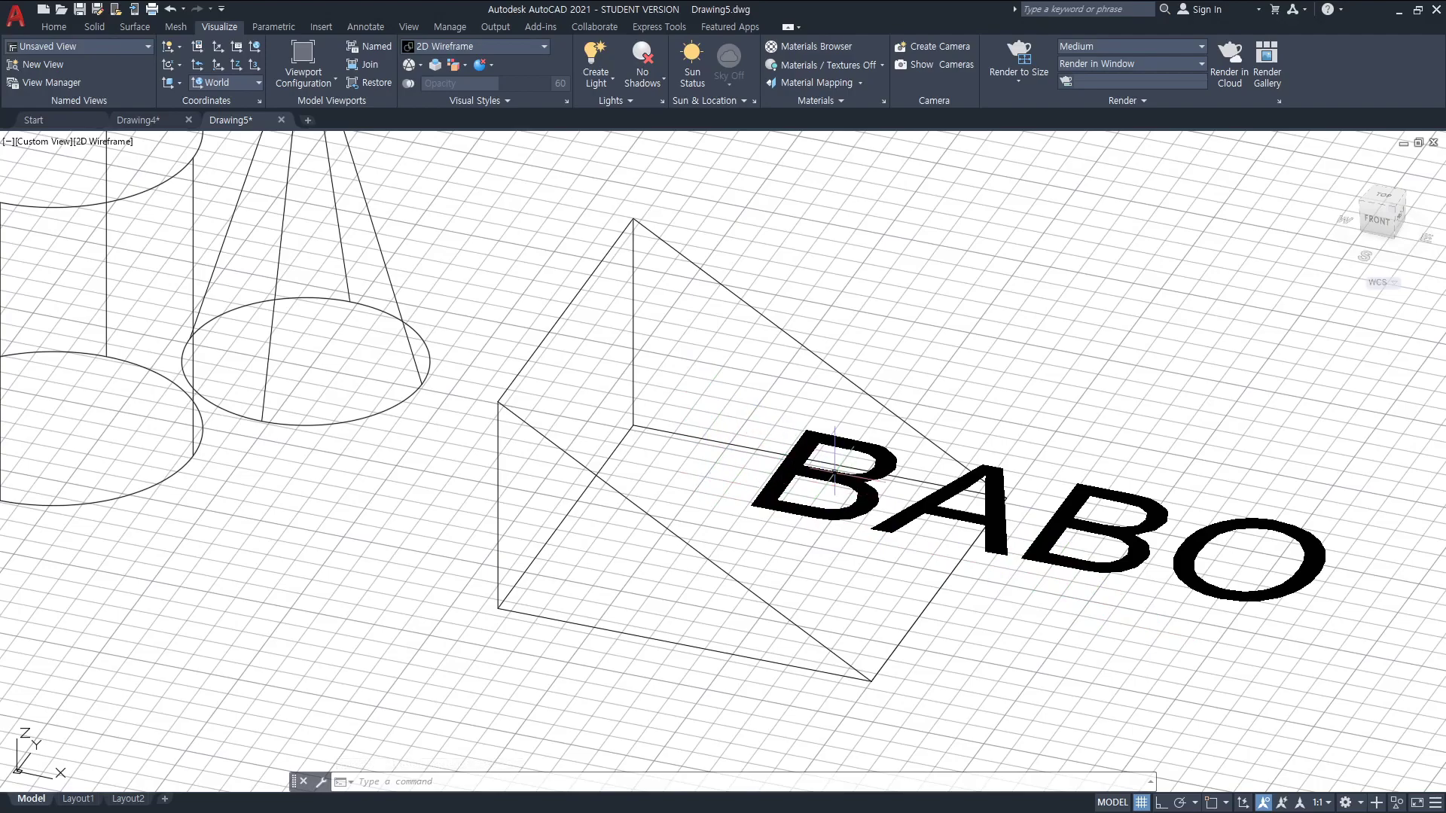
- Inspect the BABO text against the wedge from the front and a tilted view, and delete the text
type("3do")
key("Return")
left_click_drag(1042, 618, 1075, 527)
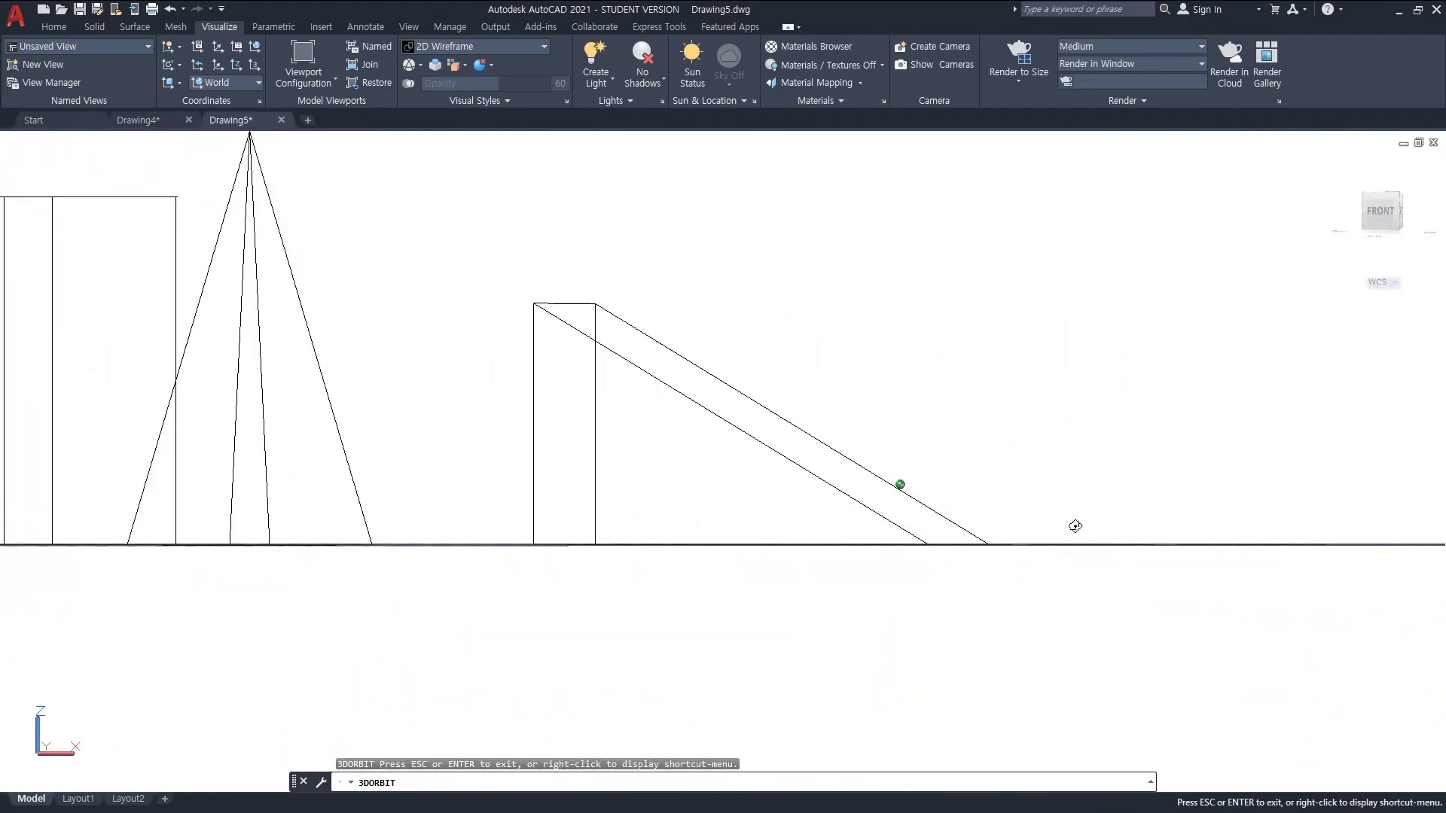
left_click_drag(1075, 526, 919, 491)
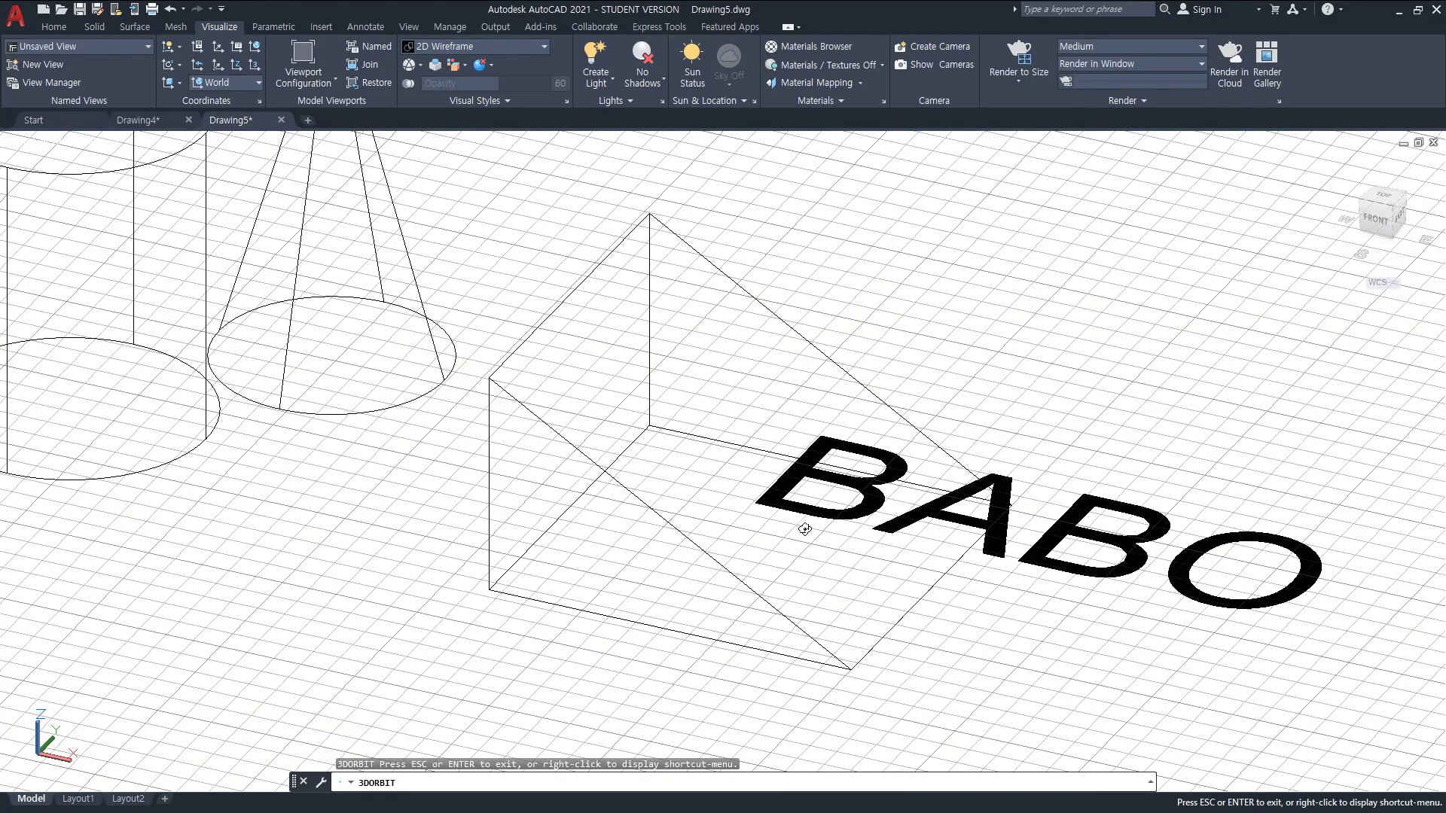
key("Escape")
left_click(1109, 537)
key("Delete")
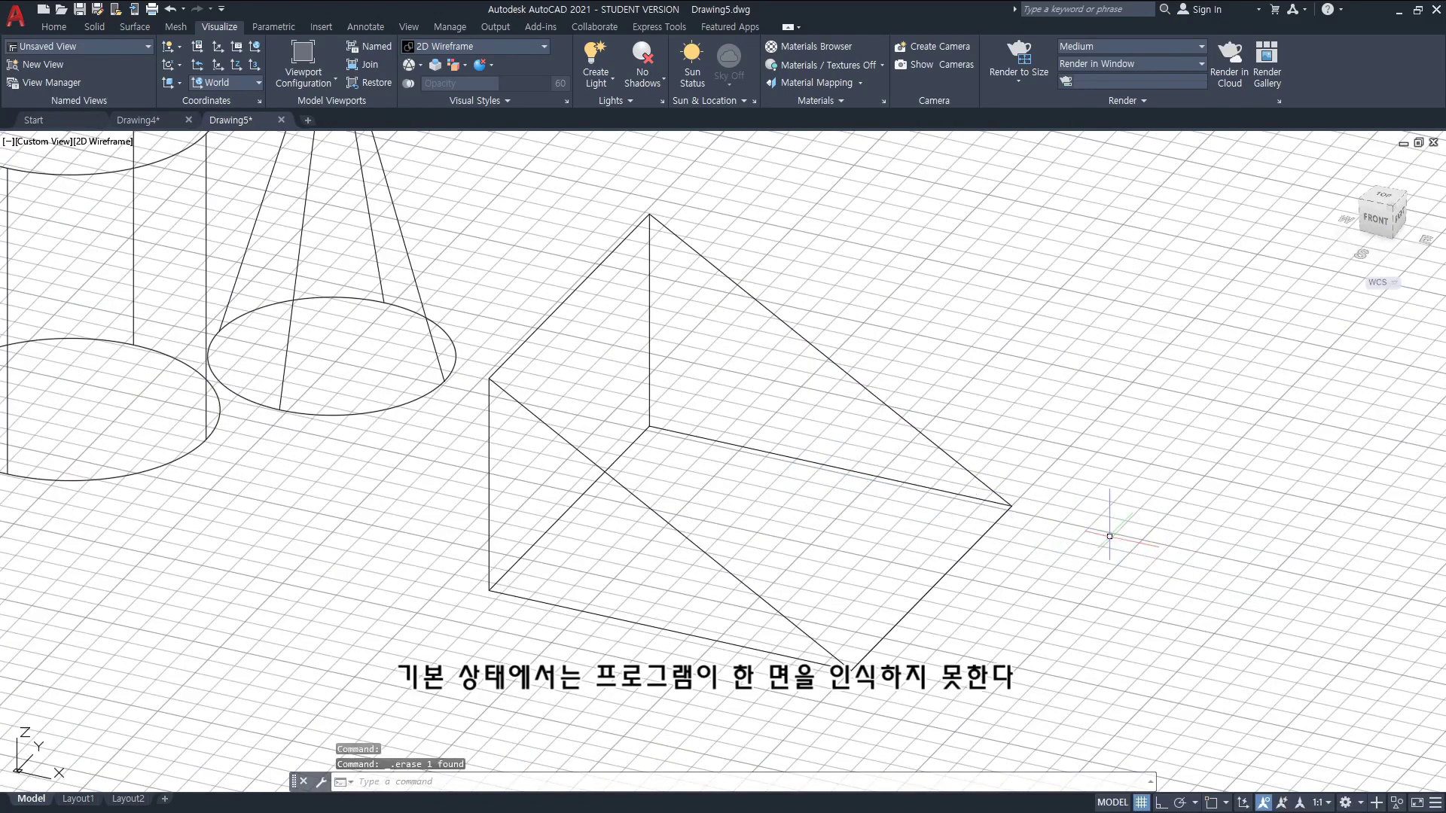
- Draw a circle with a radius of about 87 inside the wedge's outline
type("circe")
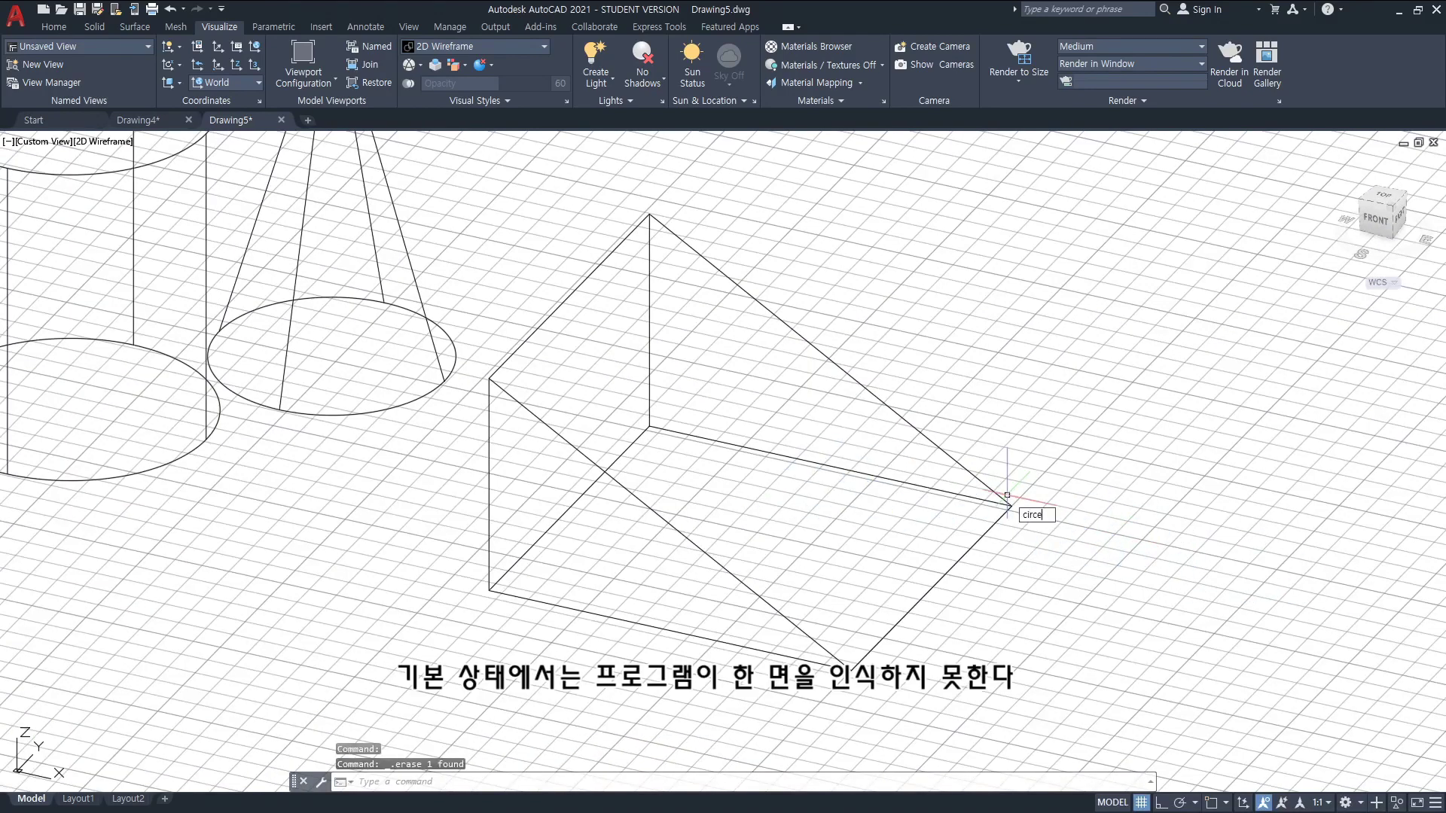
key("Return")
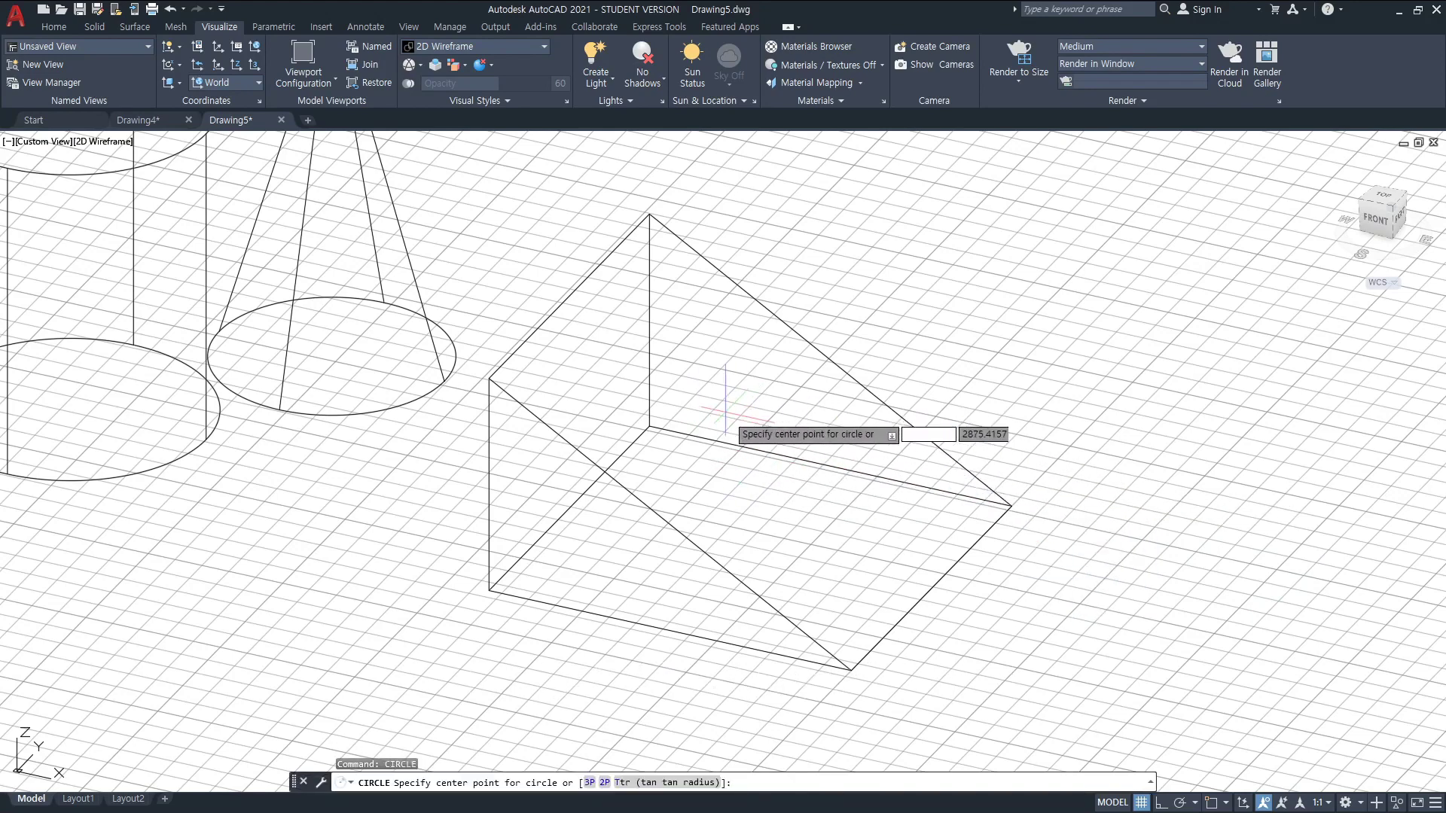
left_click(750, 480)
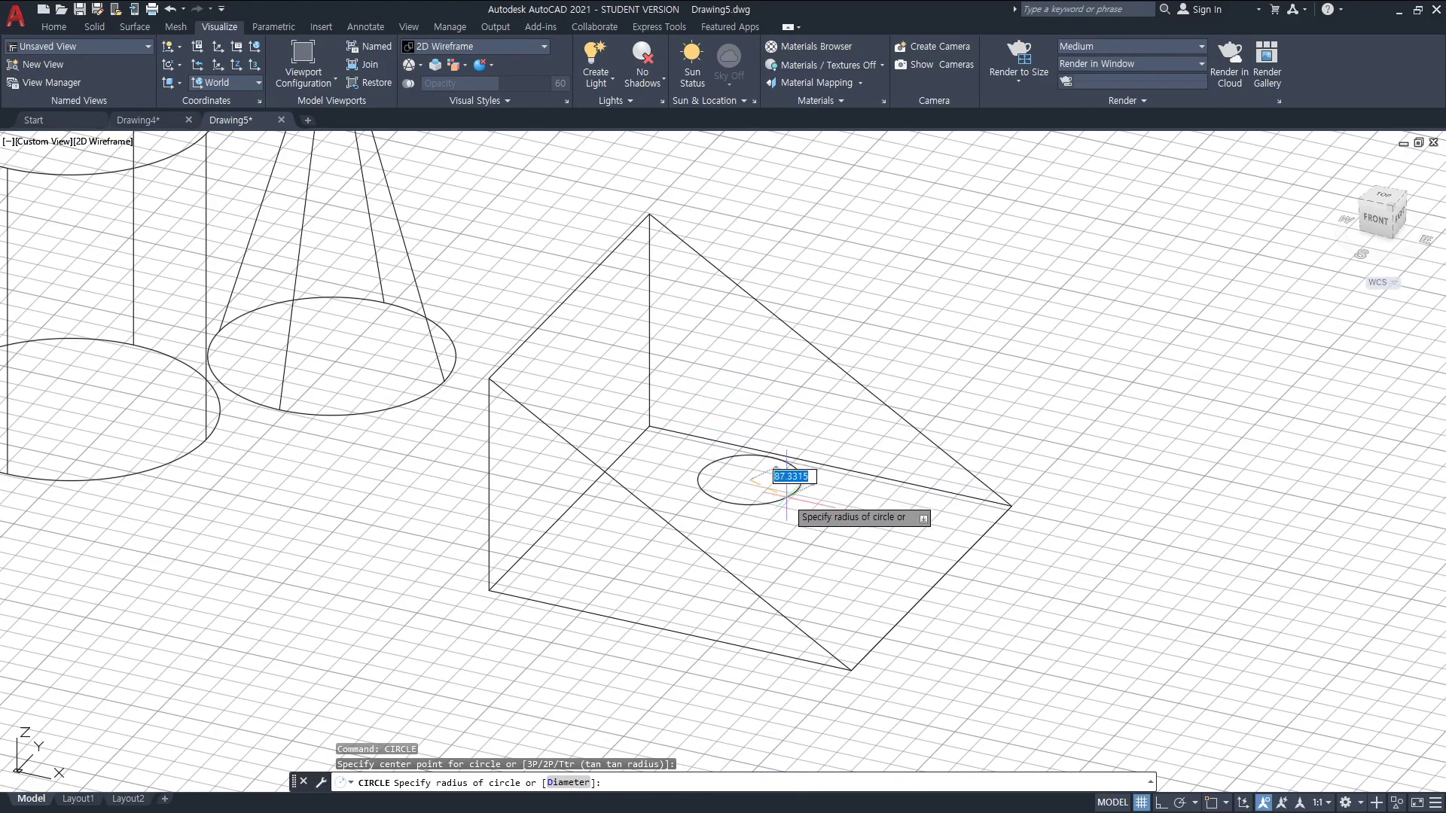
left_click(787, 480)
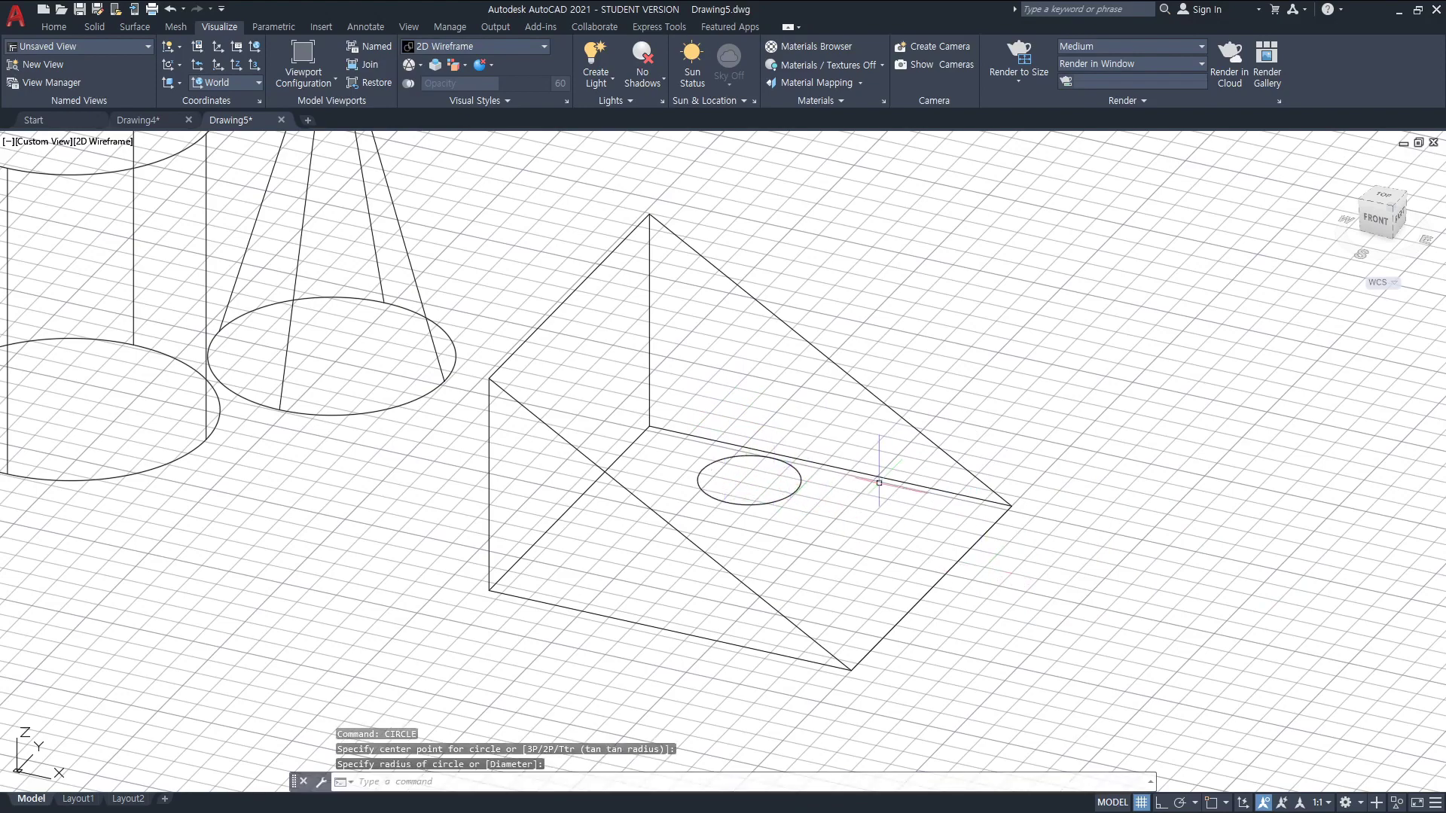
- Check the circle's position relative to the wedge from a steeper view and delete the circle
type("3do")
key("Return")
left_click_drag(816, 510, 797, 552)
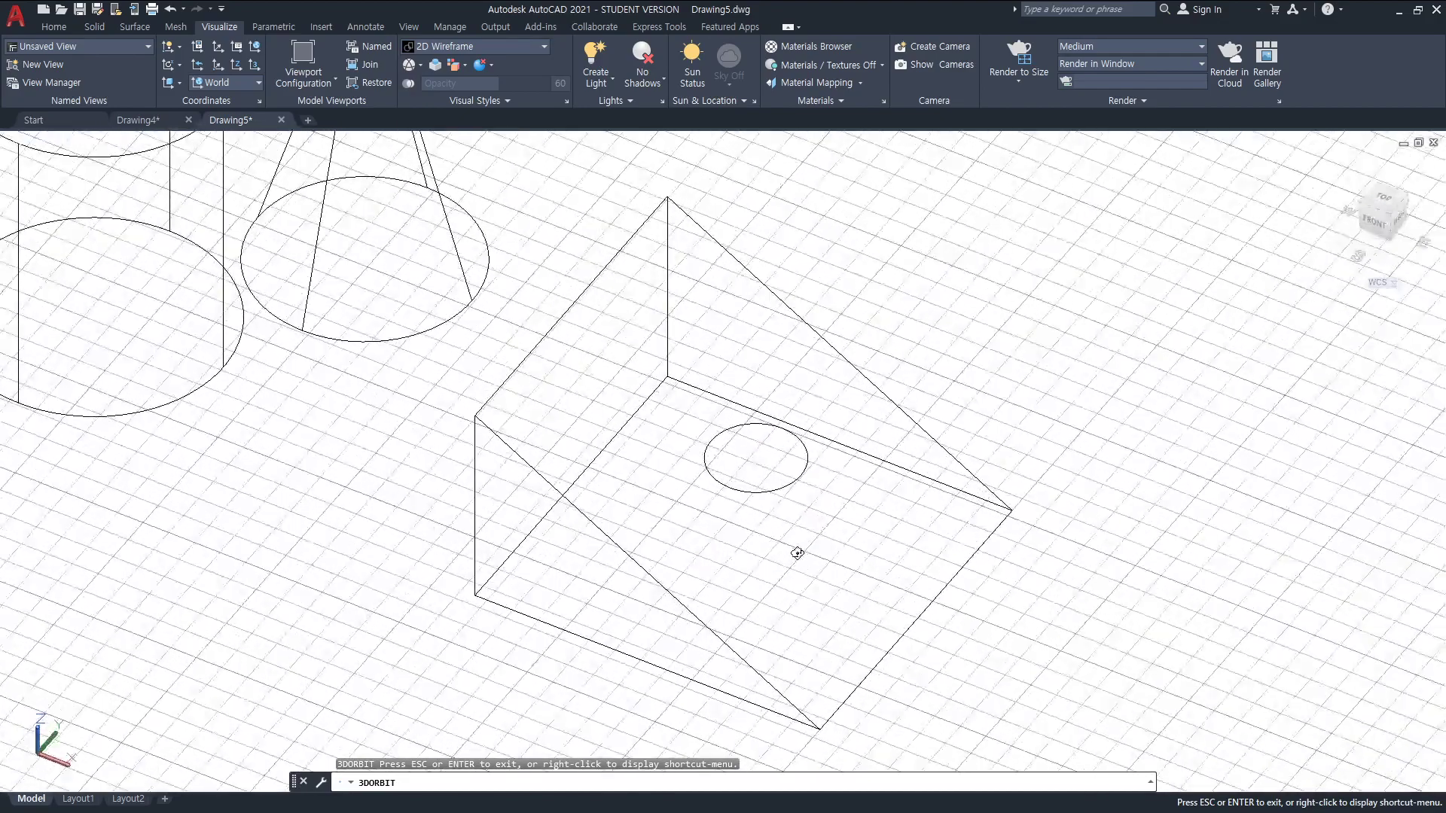
key("Escape")
left_click(801, 475)
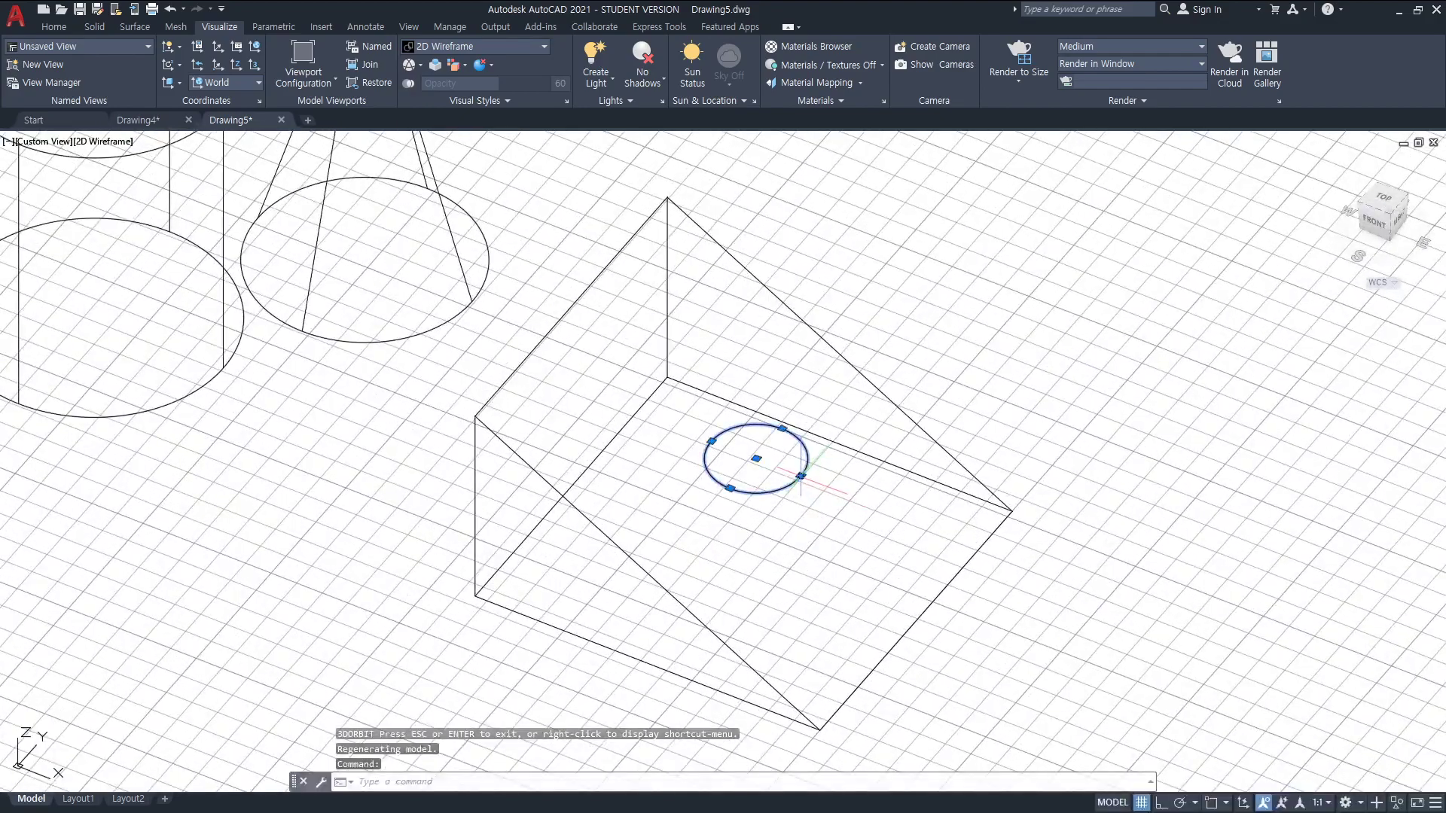
key("Delete")
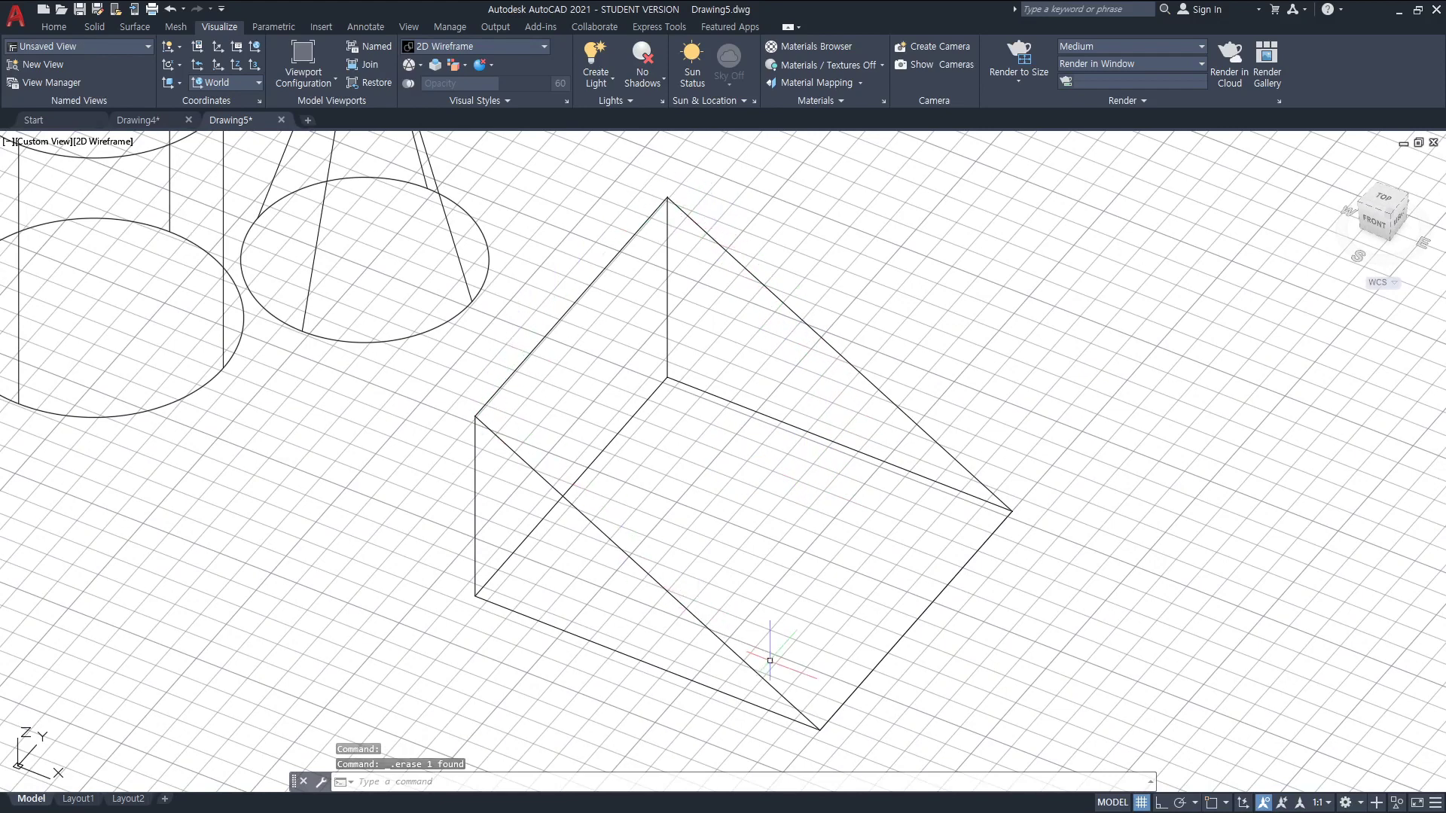
key("alt")
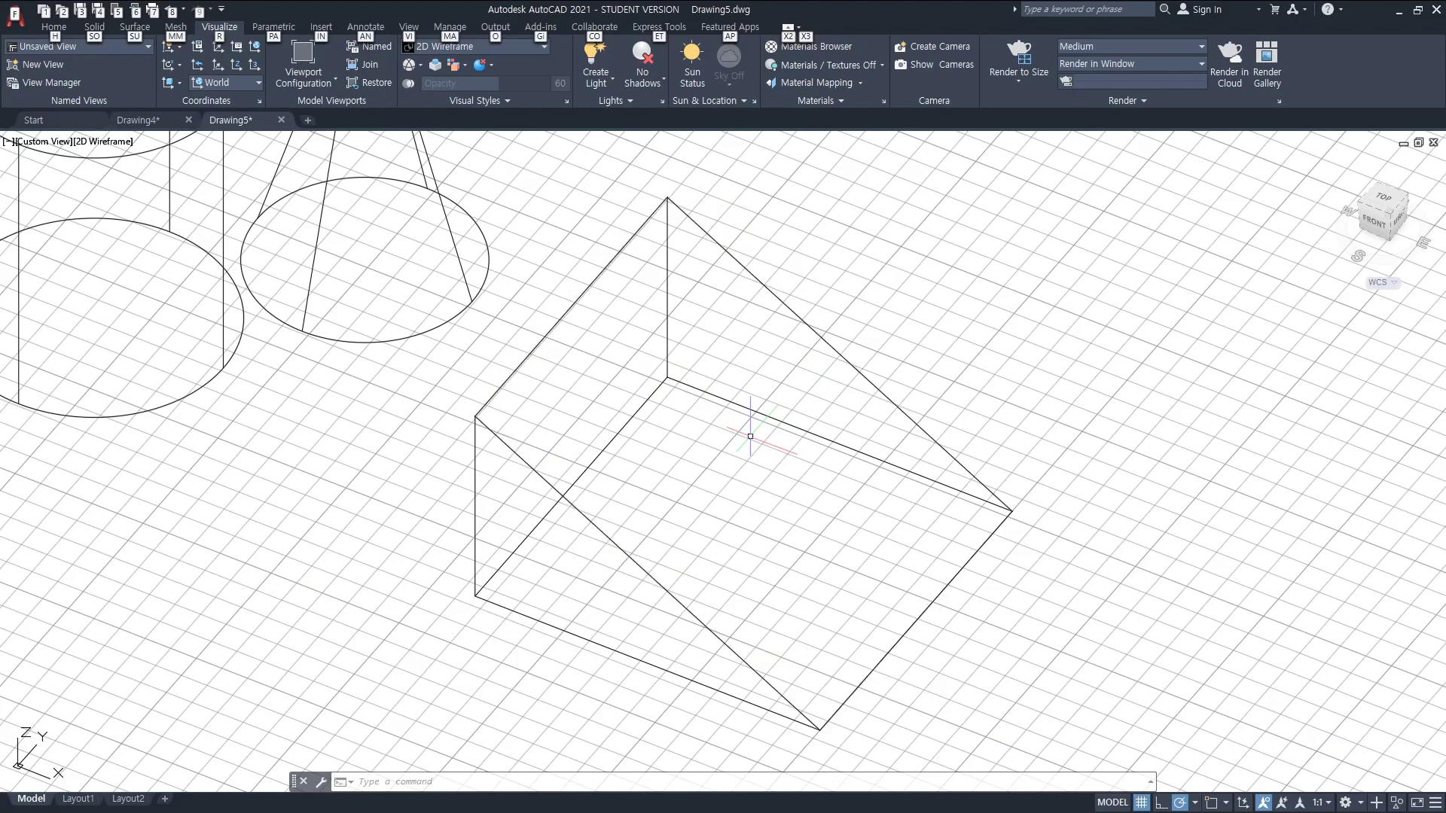
mouse_move(1098, 433)
left_mouse_down()
mouse_move(1132, 452)
mouse_move(1135, 427)
mouse_move(1182, 476)
left_mouse_up()
left_click_drag(1218, 416, 1188, 468)
left_click_drag(1097, 495, 1127, 491)
left_click_drag(1142, 489, 1222, 486)
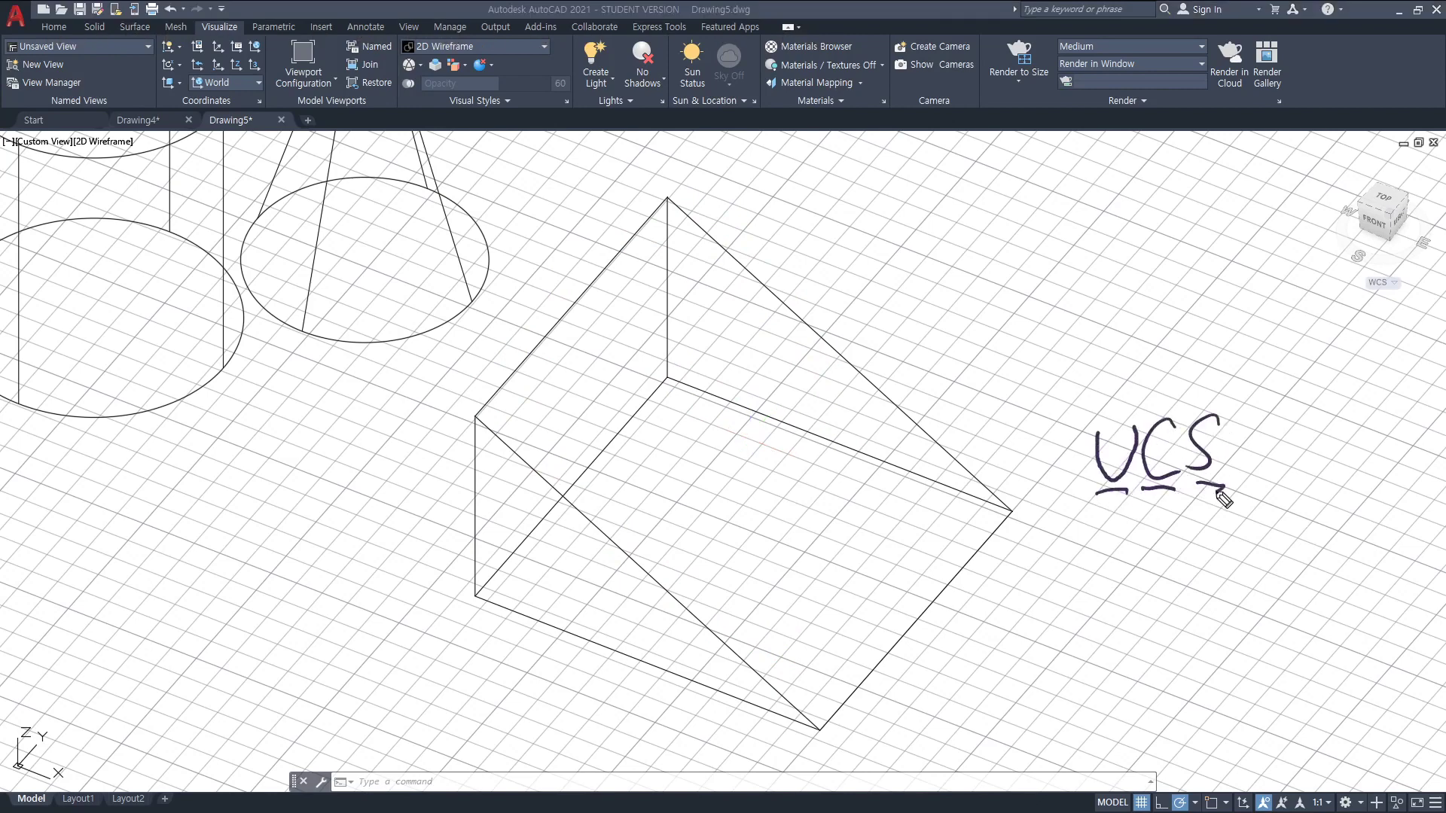
mouse_move(1101, 608)
left_mouse_down()
mouse_move(1113, 635)
mouse_move(1149, 607)
mouse_move(1196, 636)
mouse_move(1212, 615)
mouse_move(1203, 646)
left_mouse_up()
left_click_drag(1107, 654, 1224, 653)
mouse_move(1103, 665)
left_mouse_down()
mouse_move(1252, 663)
mouse_move(1249, 589)
mouse_move(1104, 588)
mouse_move(1096, 652)
left_mouse_up()
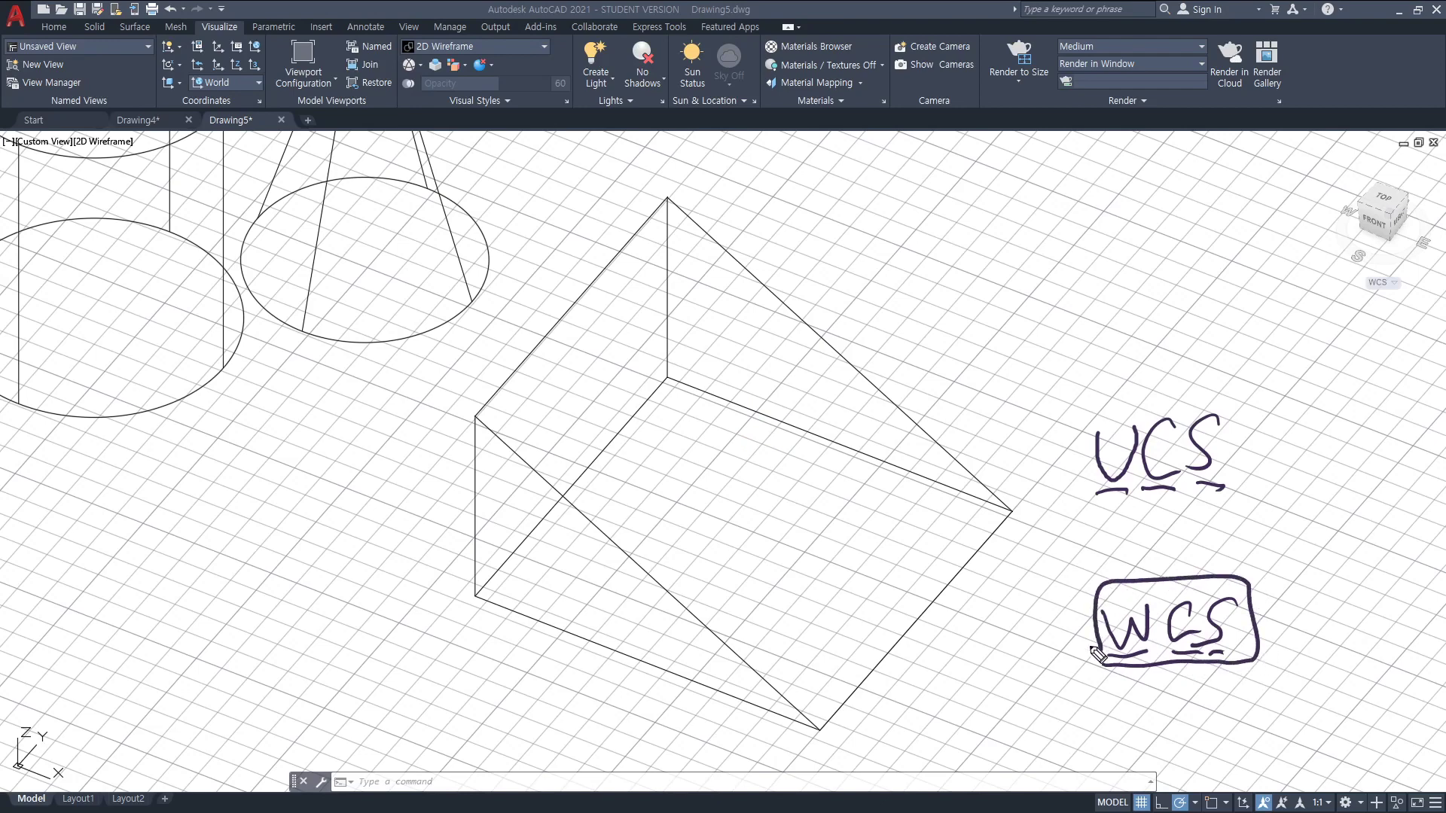
mouse_move(491, 411)
left_mouse_down()
mouse_move(813, 698)
mouse_move(896, 412)
mouse_move(644, 222)
left_mouse_up()
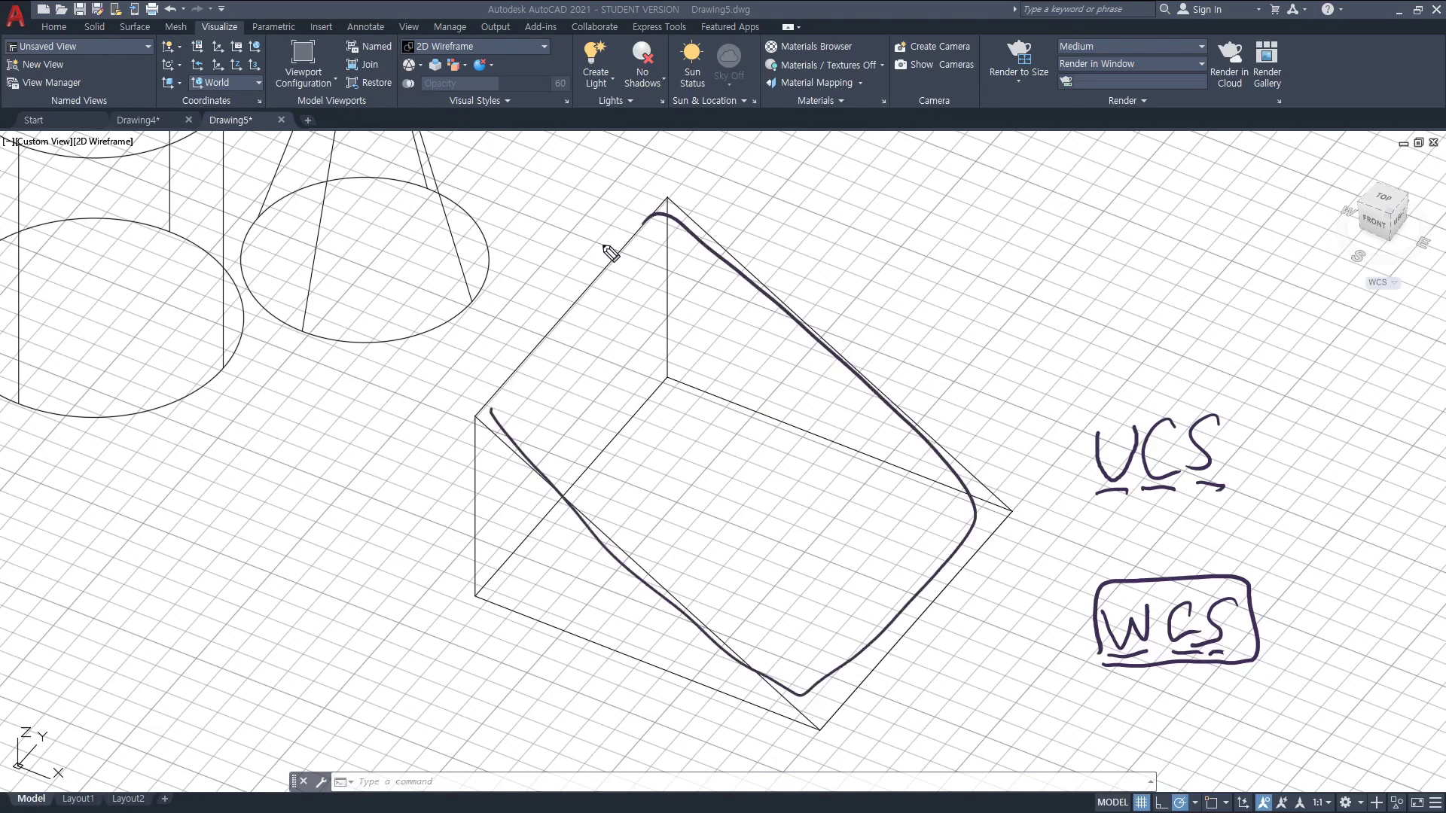
mouse_move(1128, 667)
left_mouse_down()
mouse_move(1256, 657)
mouse_move(1172, 586)
mouse_move(1103, 621)
mouse_move(1112, 654)
left_mouse_up()
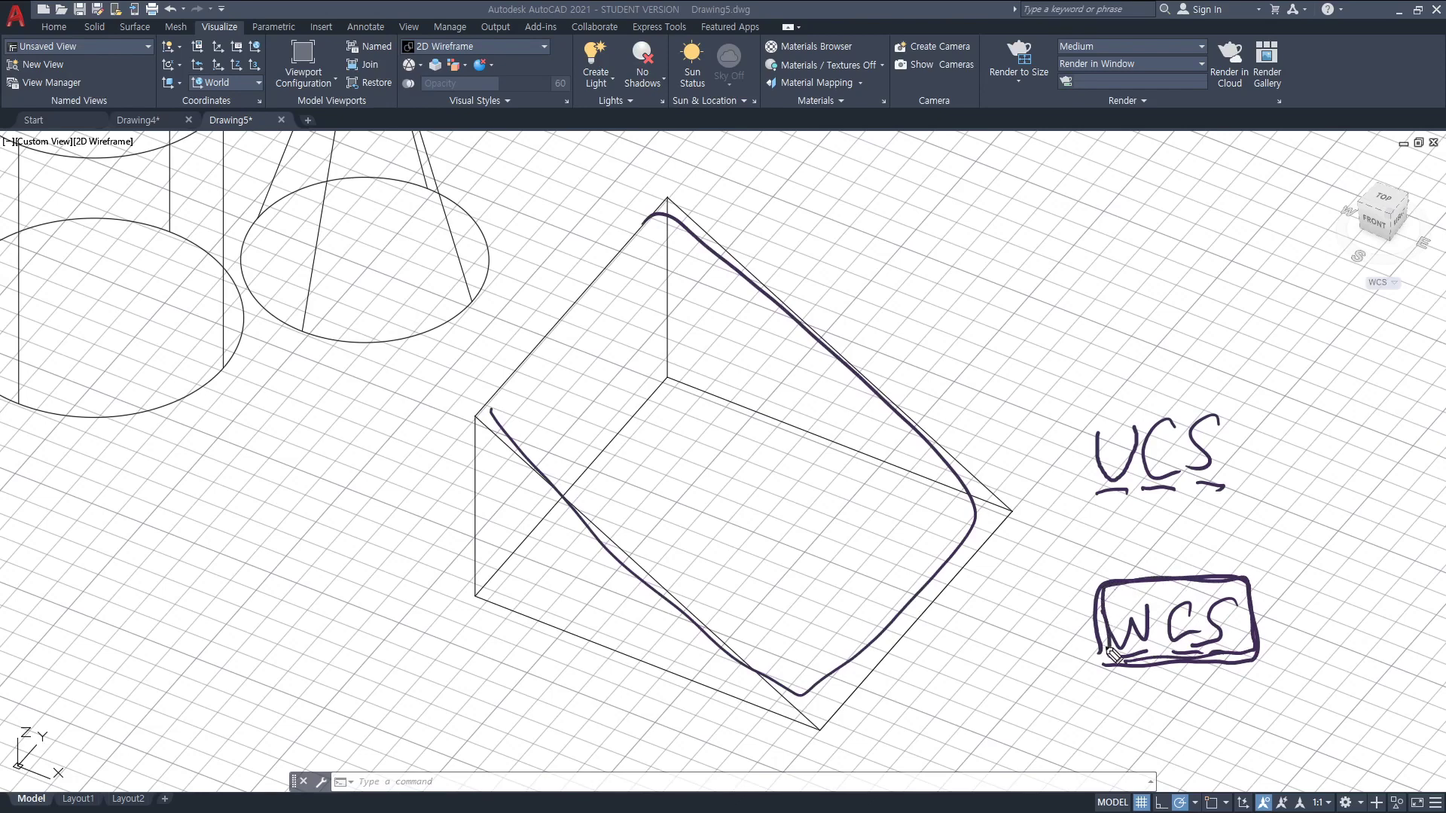
mouse_move(1163, 579)
left_mouse_down()
mouse_move(1163, 523)
mouse_move(1249, 461)
mouse_move(1077, 444)
mouse_move(1099, 505)
left_mouse_up()
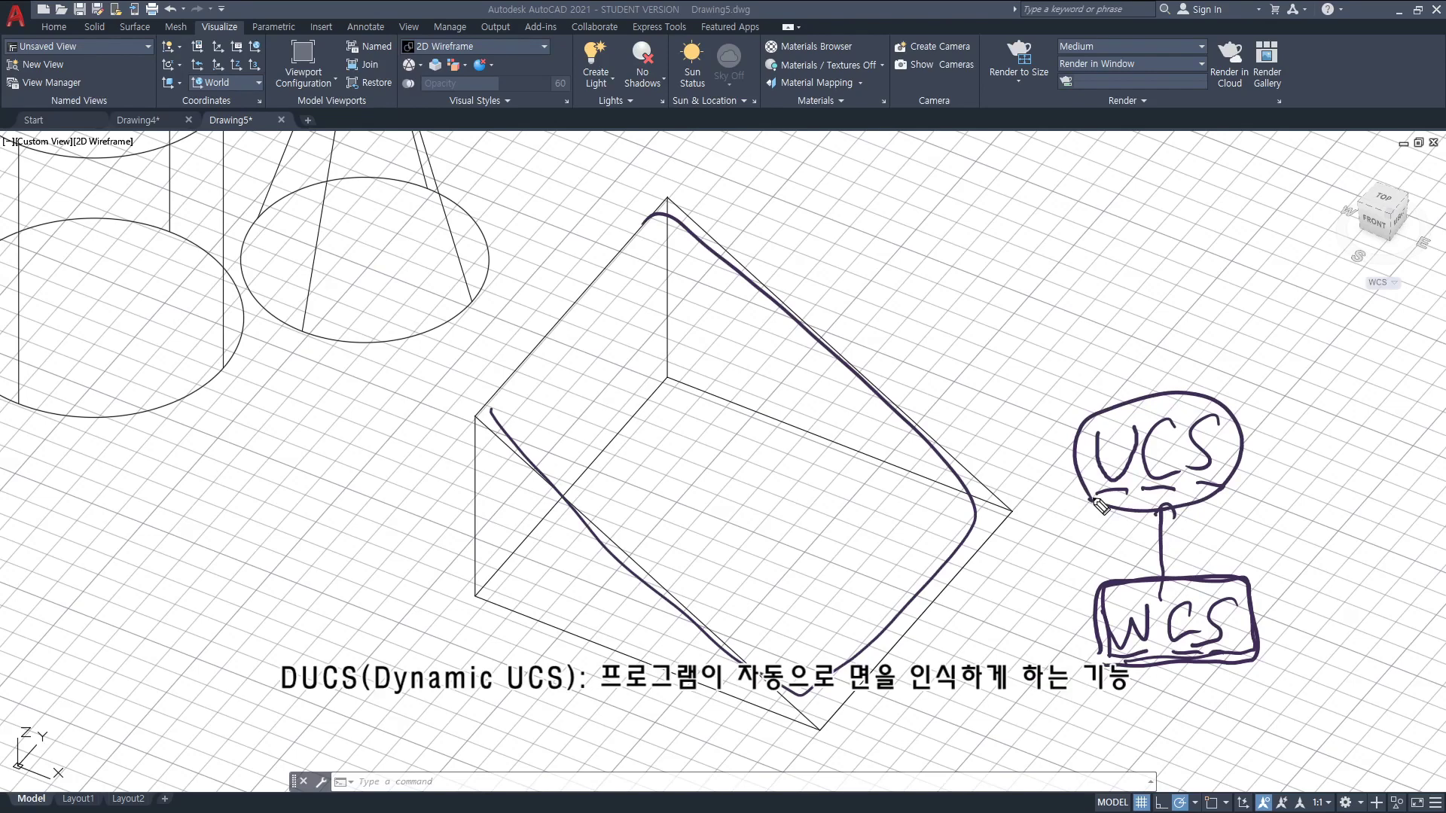
mouse_move(1036, 433)
left_mouse_down()
mouse_move(1069, 440)
mouse_move(1009, 476)
left_mouse_up()
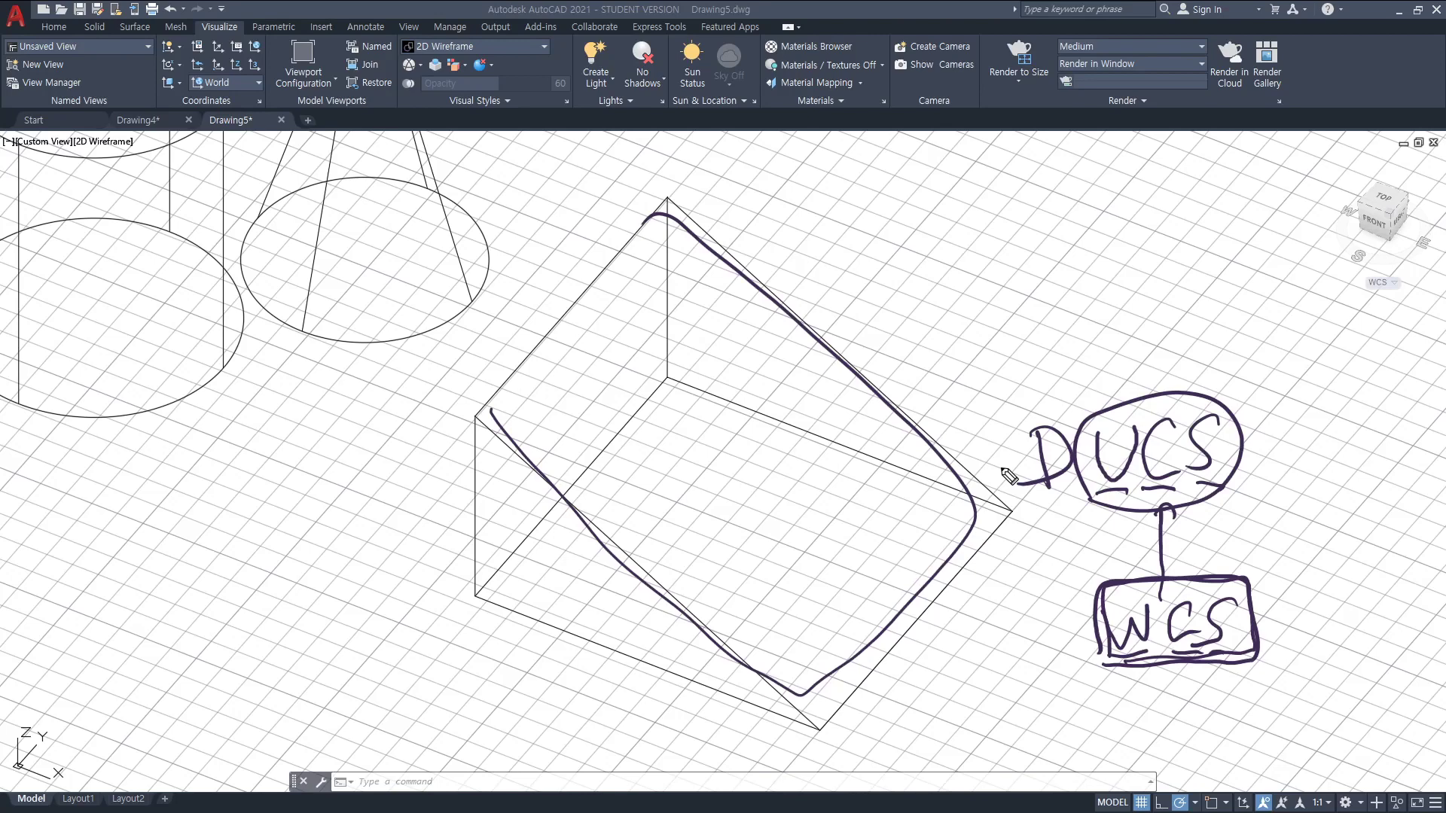
mouse_move(1041, 491)
left_mouse_down()
mouse_move(1226, 493)
mouse_move(1226, 405)
mouse_move(1034, 482)
mouse_move(1069, 497)
mouse_move(1184, 493)
mouse_move(1235, 400)
mouse_move(1031, 445)
left_mouse_up()
mouse_move(1139, 397)
left_mouse_down()
mouse_move(1137, 300)
mouse_move(1146, 320)
left_mouse_up()
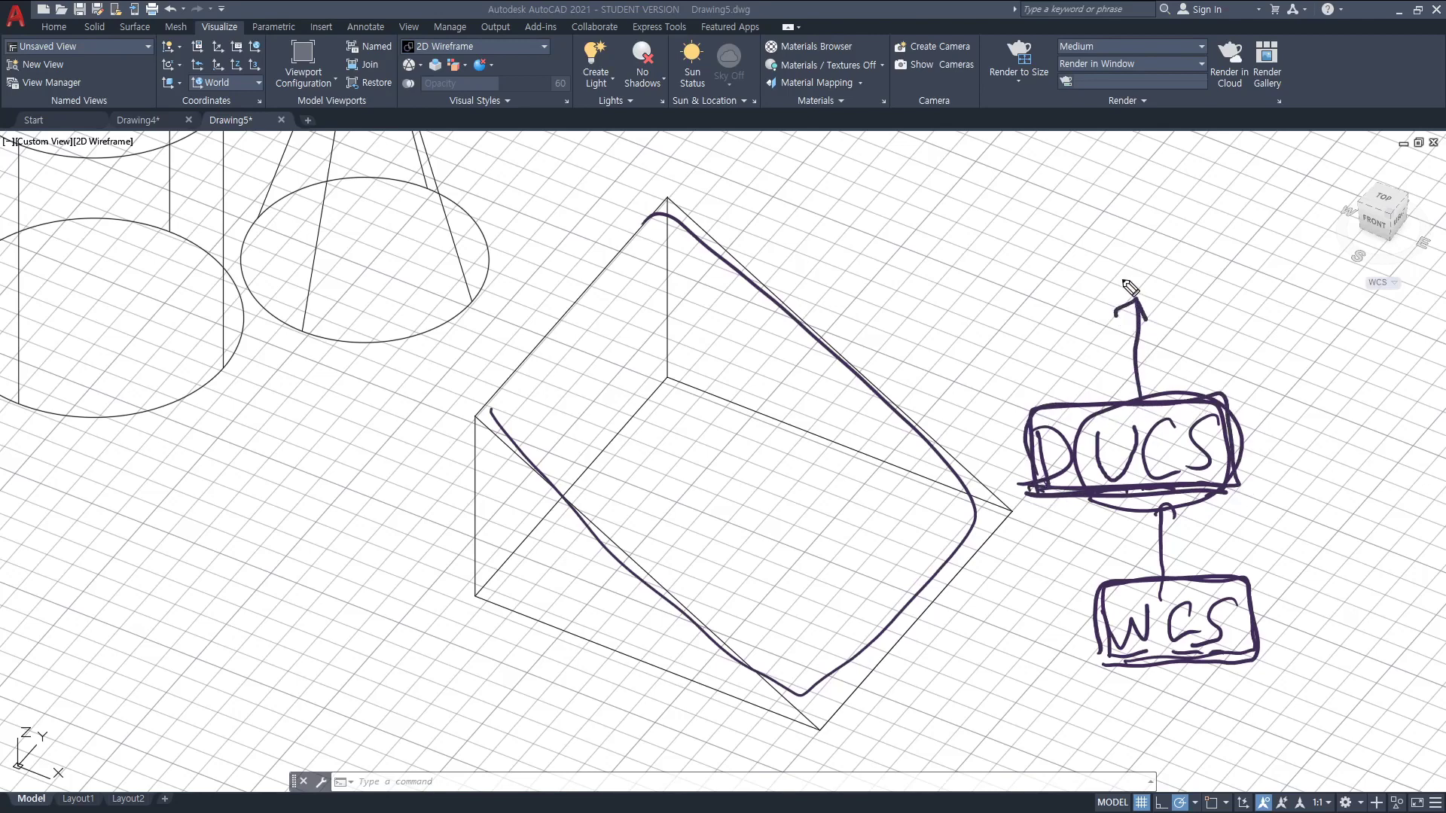
mouse_move(1047, 241)
left_mouse_down()
mouse_move(1084, 277)
mouse_move(1081, 238)
mouse_move(1128, 268)
left_mouse_up()
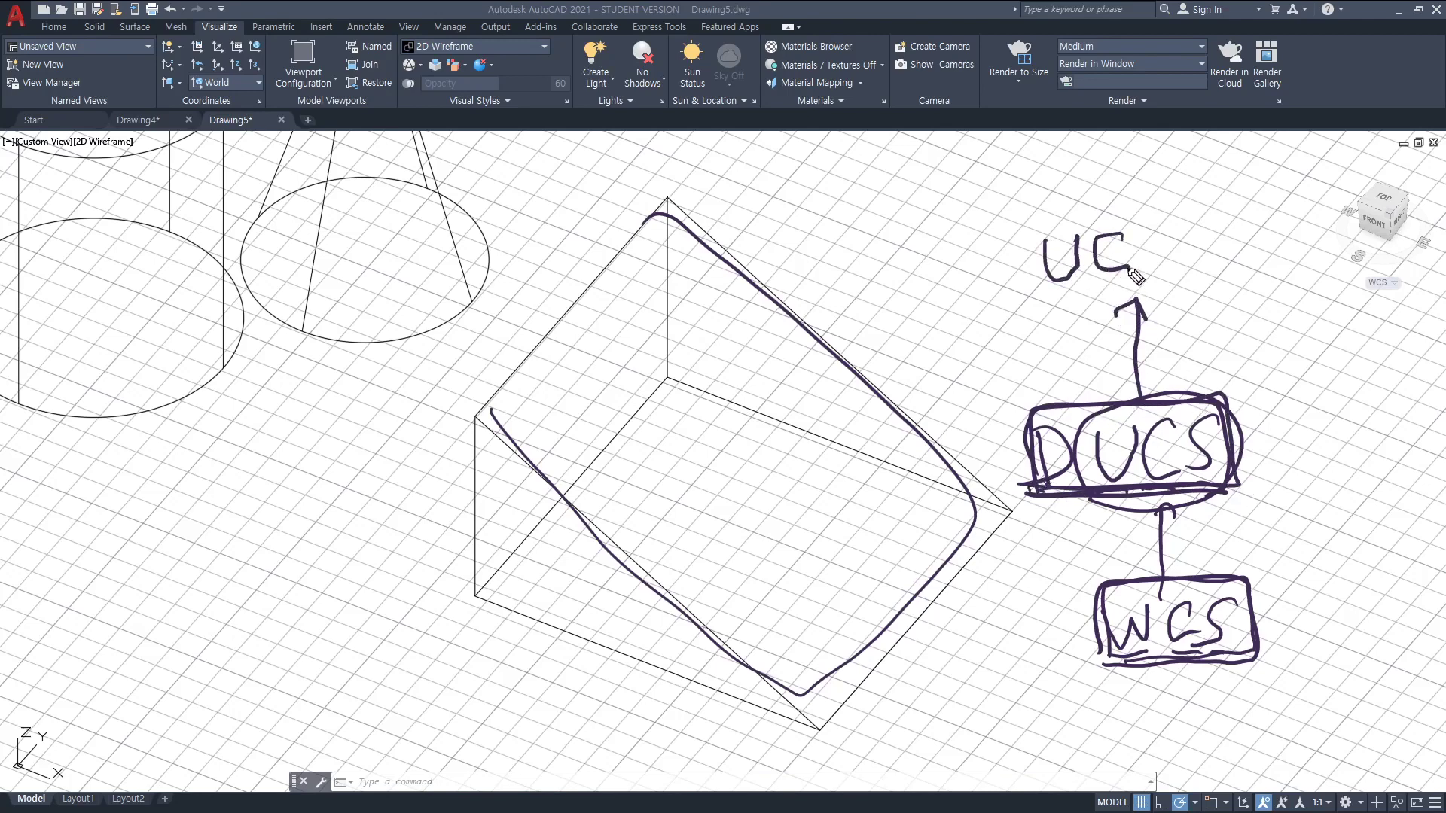
mouse_move(1181, 225)
left_mouse_down()
mouse_move(1172, 256)
mouse_move(1128, 273)
left_mouse_up()
key("Escape")
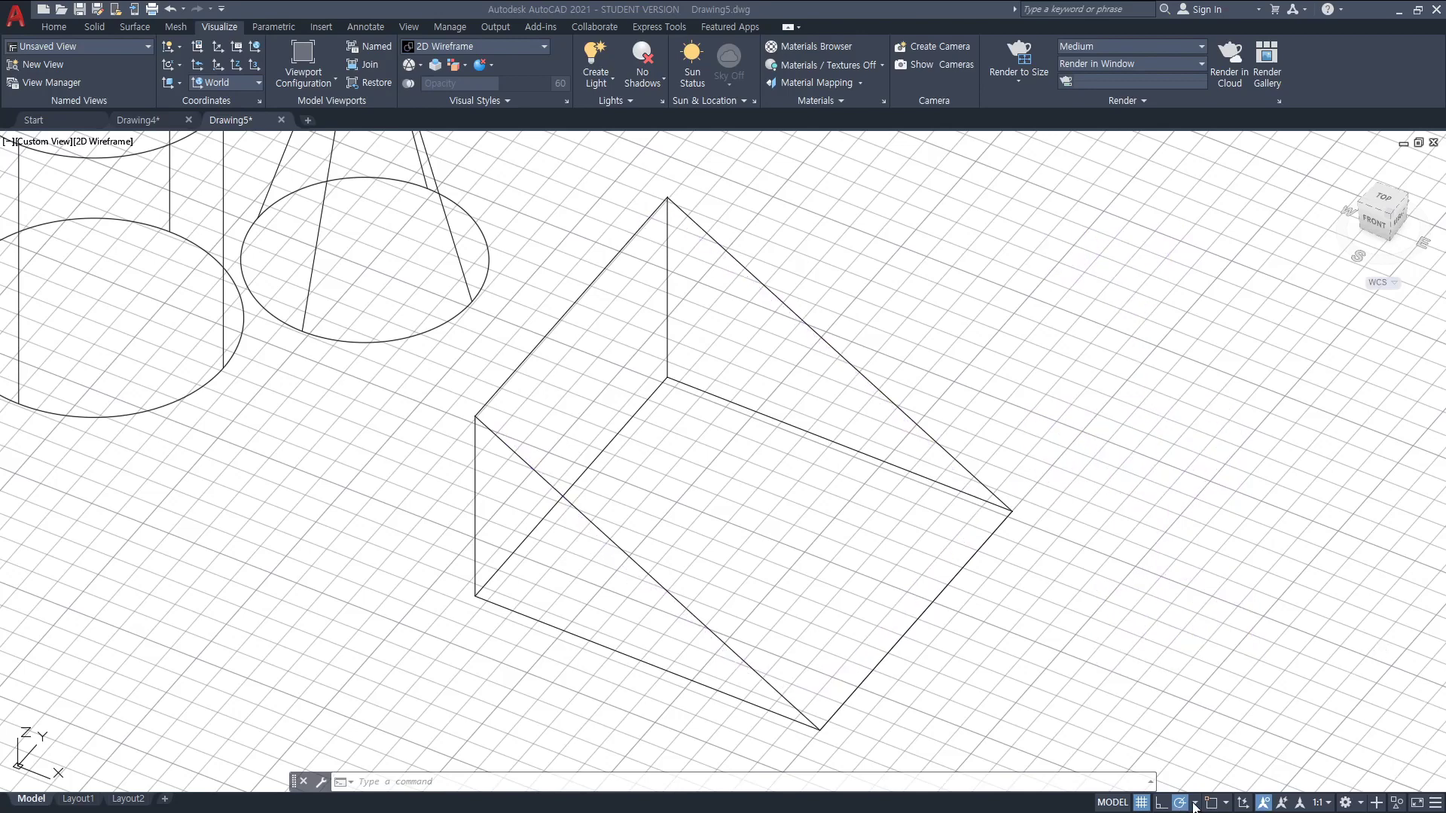
- Check that Dynamic UCS is enabled among the drafting toggles on display, and turn Dynamic UCS on
left_click(1436, 805)
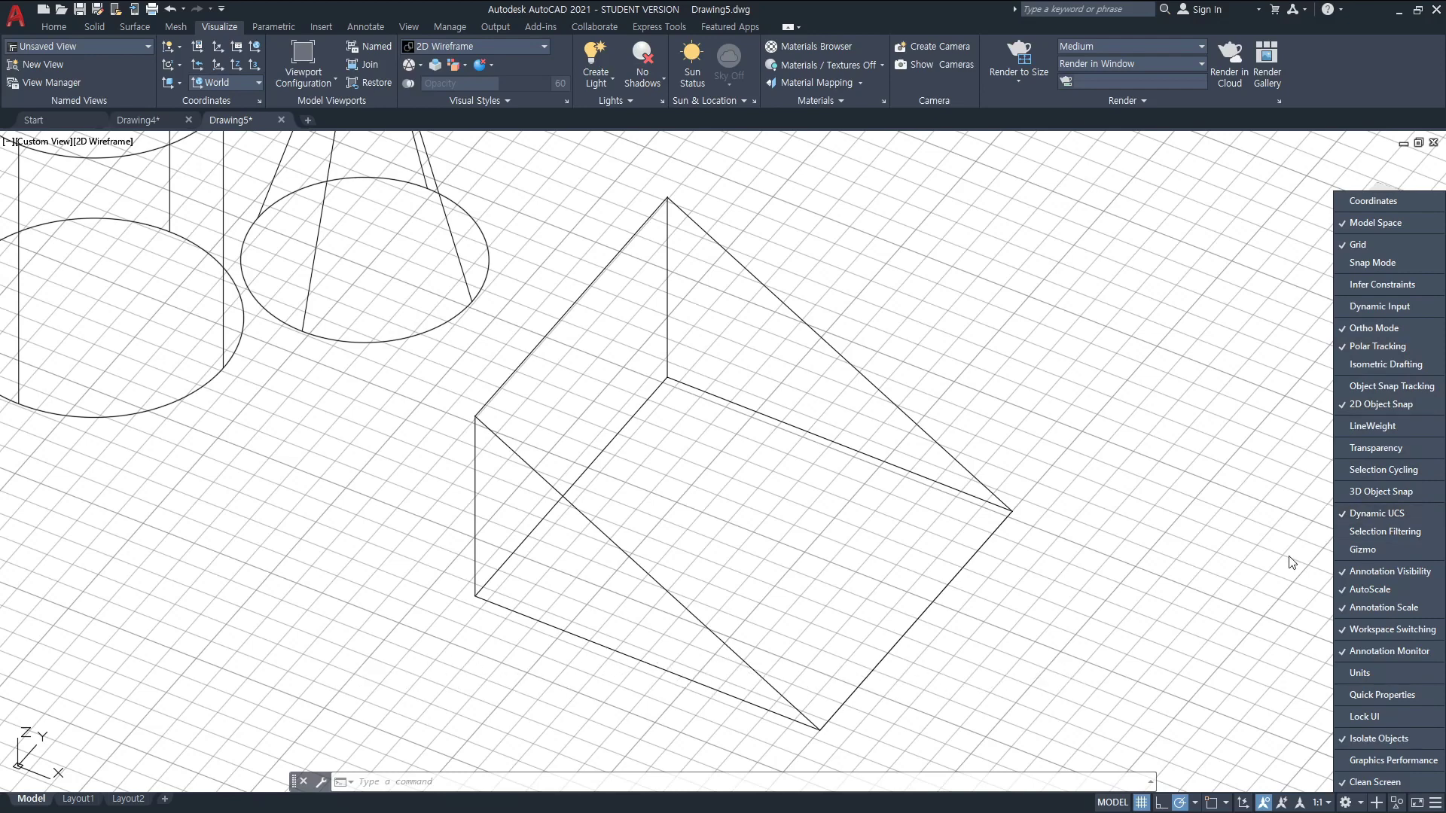
left_click(1269, 572)
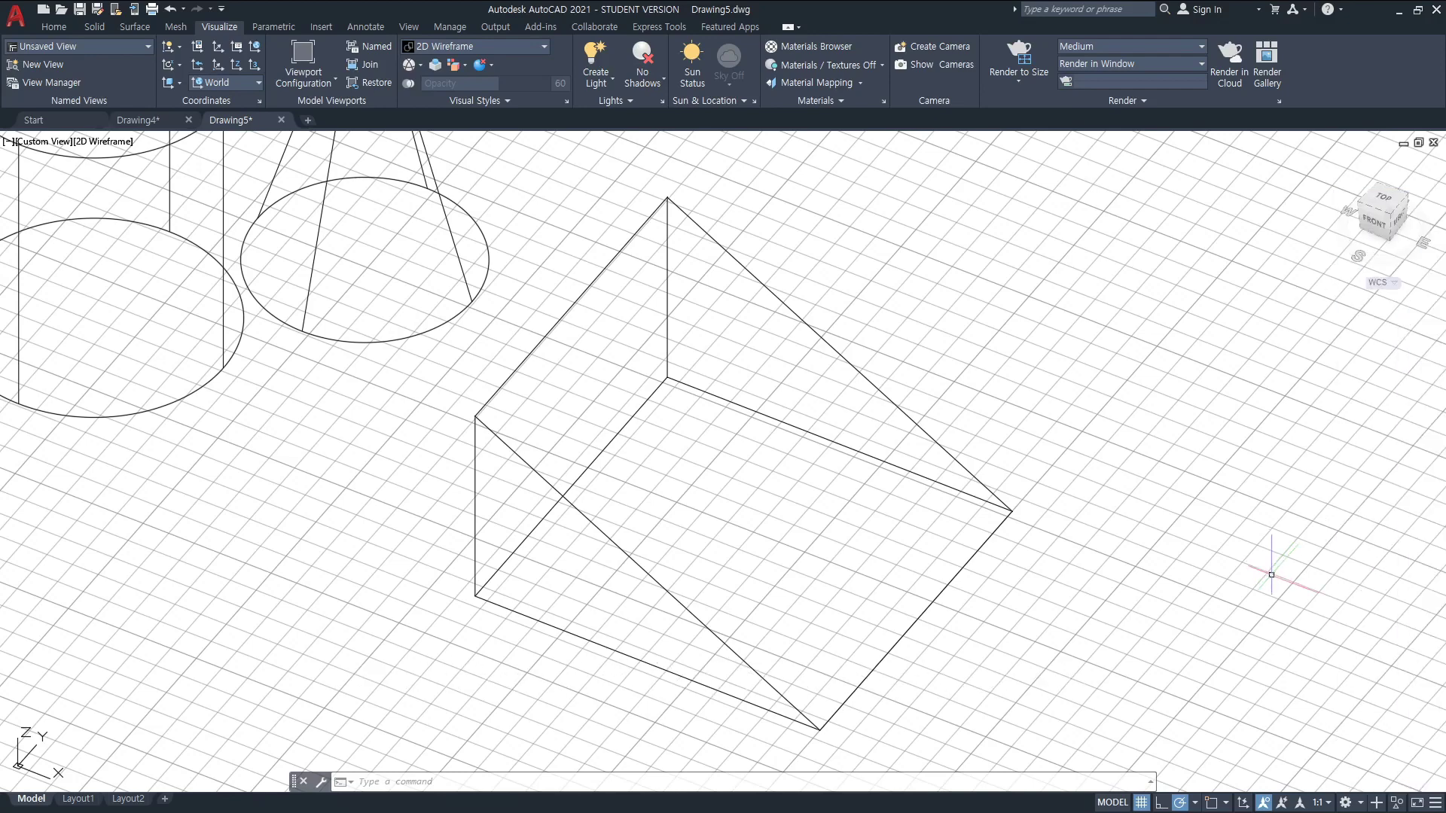
left_click(1242, 803)
left_click(1243, 805)
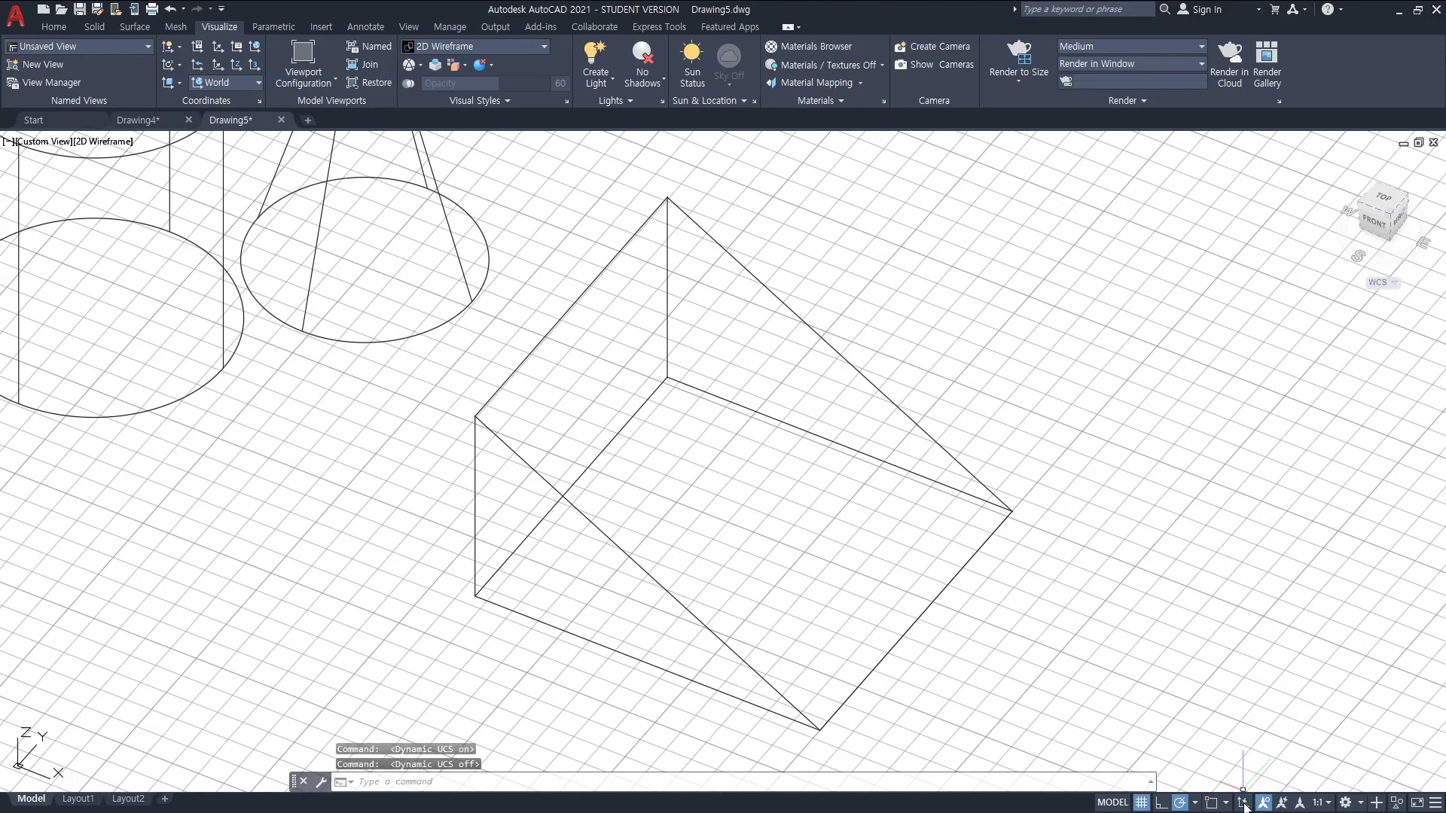
left_click(1243, 804)
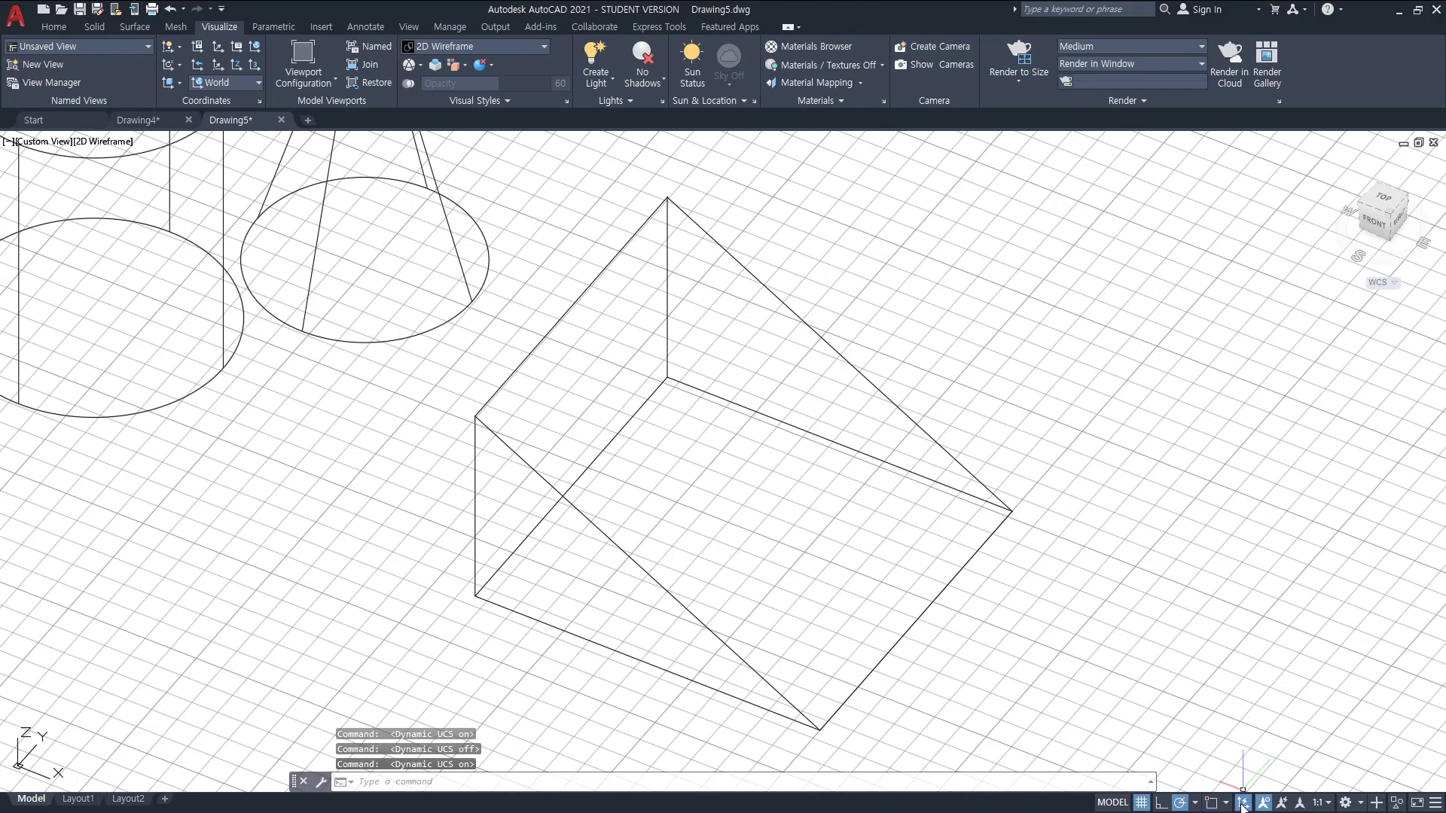
- Turn off polar tracking
left_click(1181, 805)
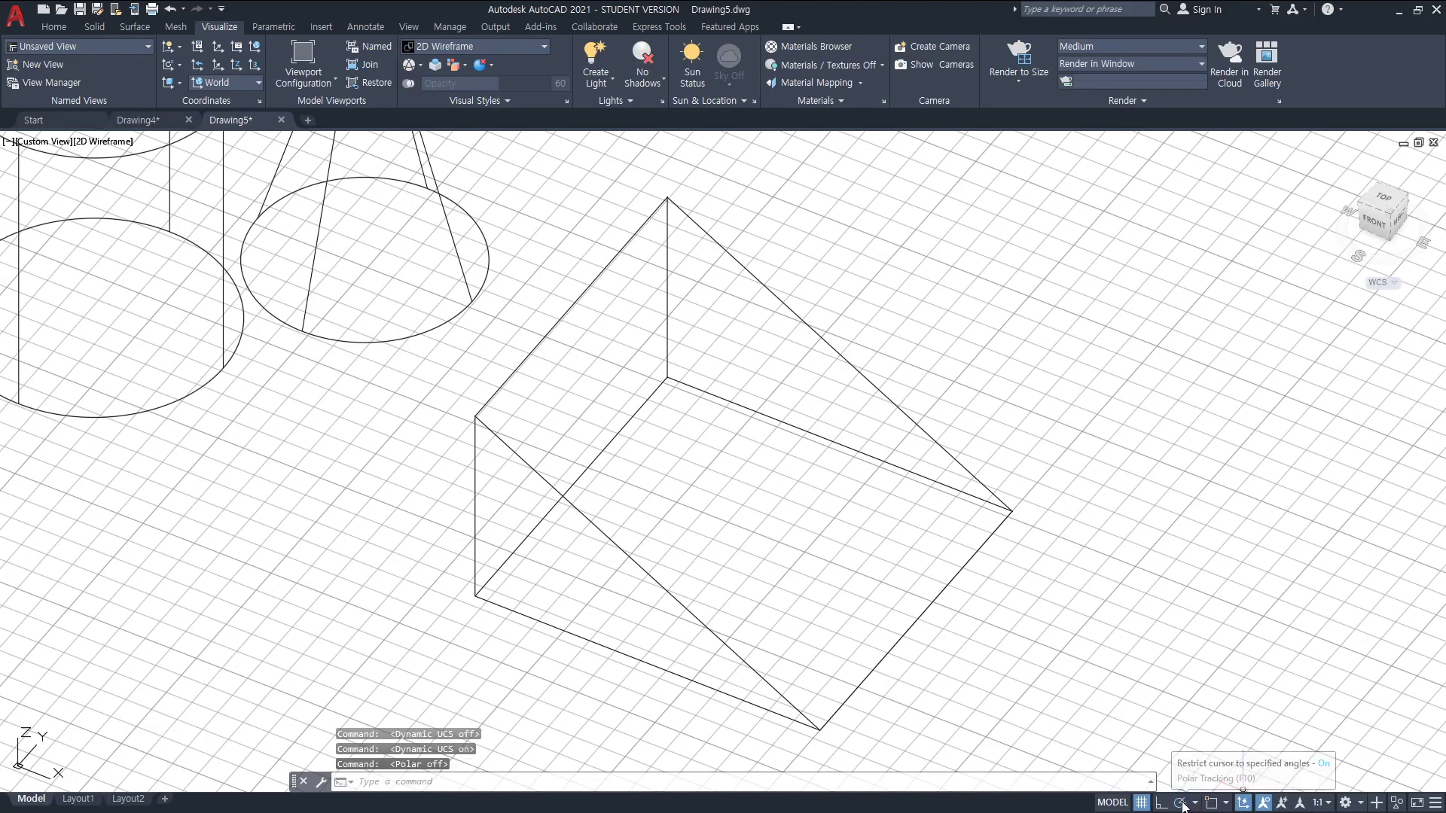
left_click(1182, 804)
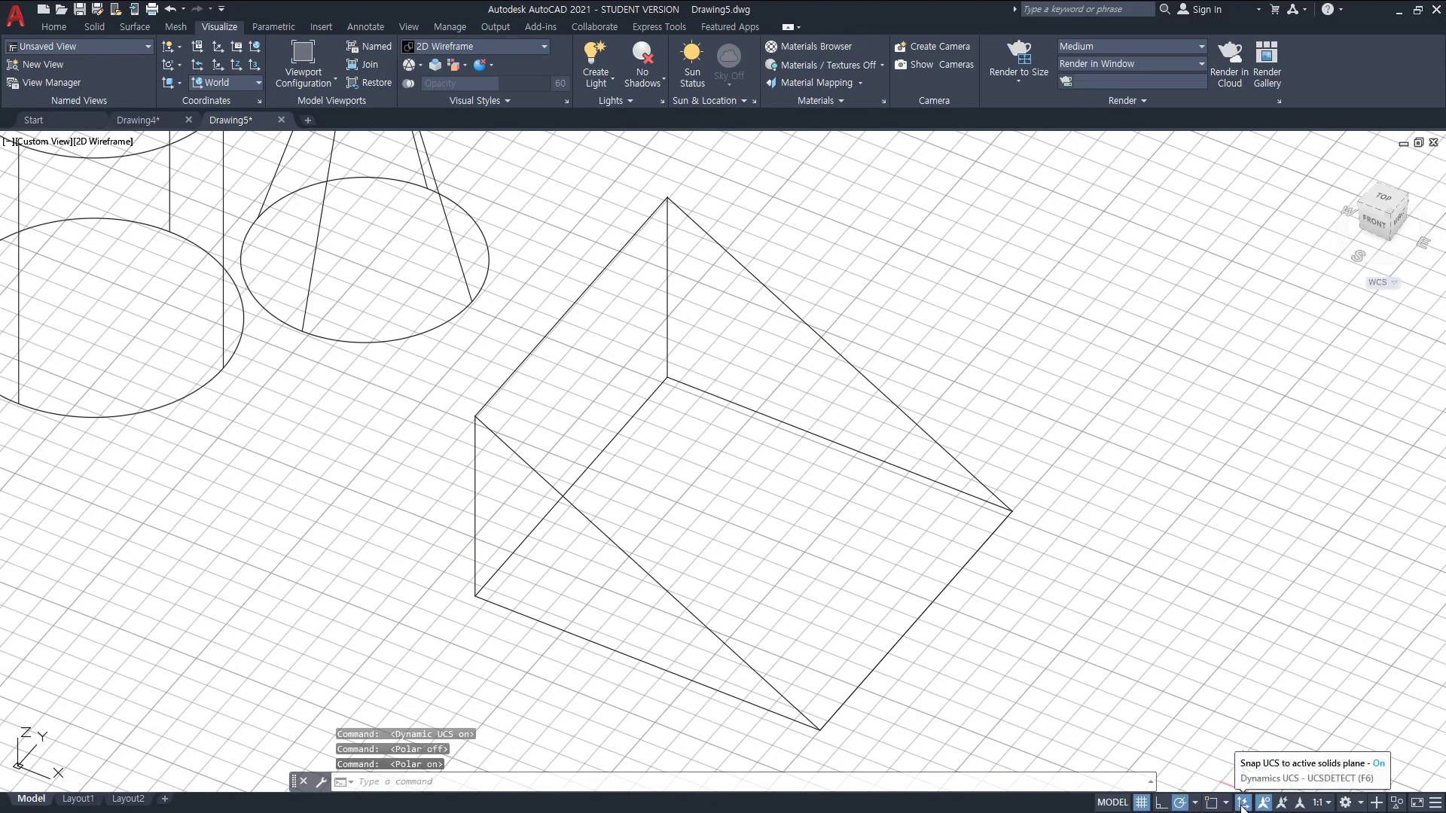
left_click(1180, 804)
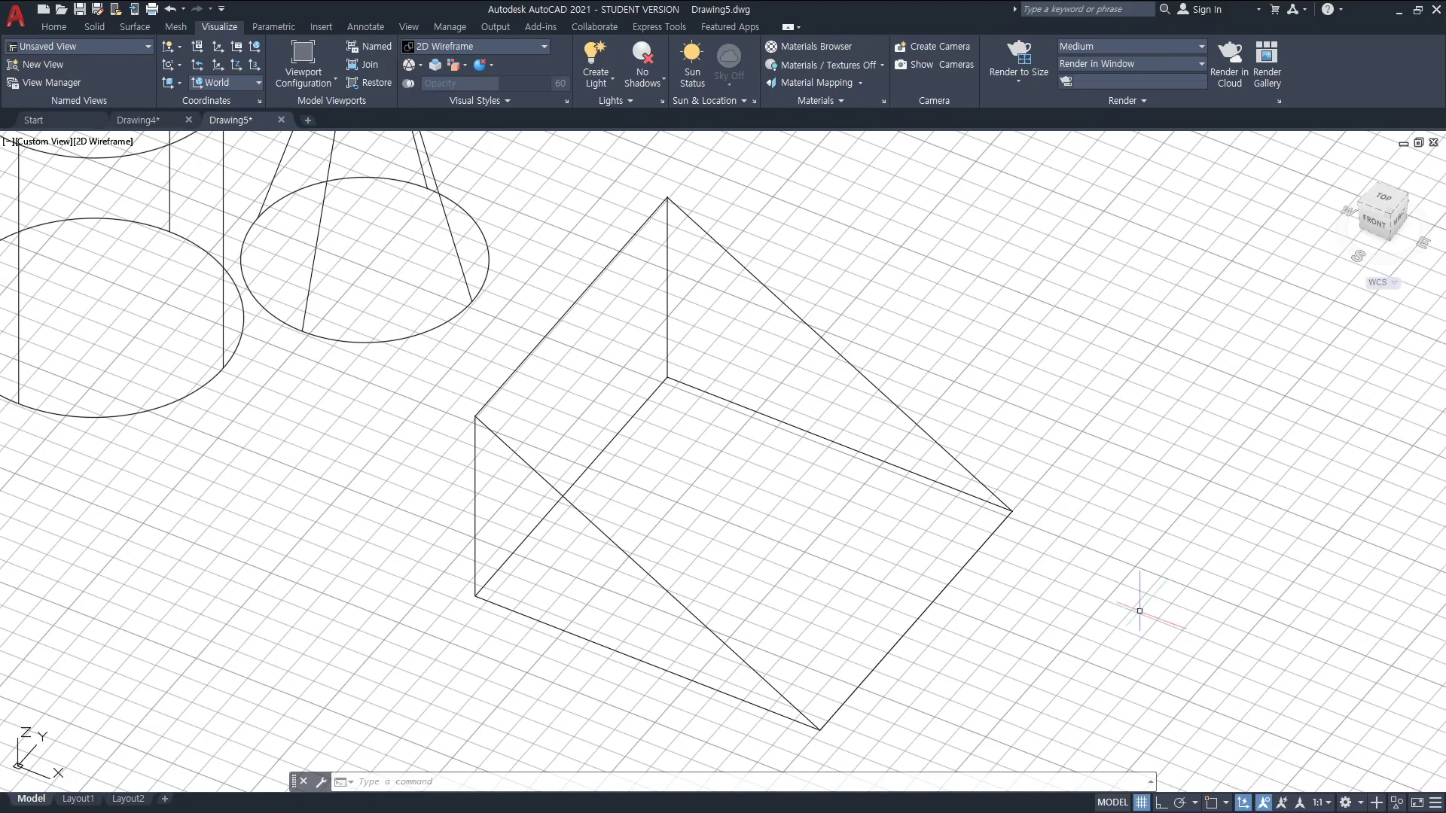
- Place the single-line text BABO on the wedge's sloped face with a height of 262.1897 and a rotation angle of 0
type("text")
key("Return")
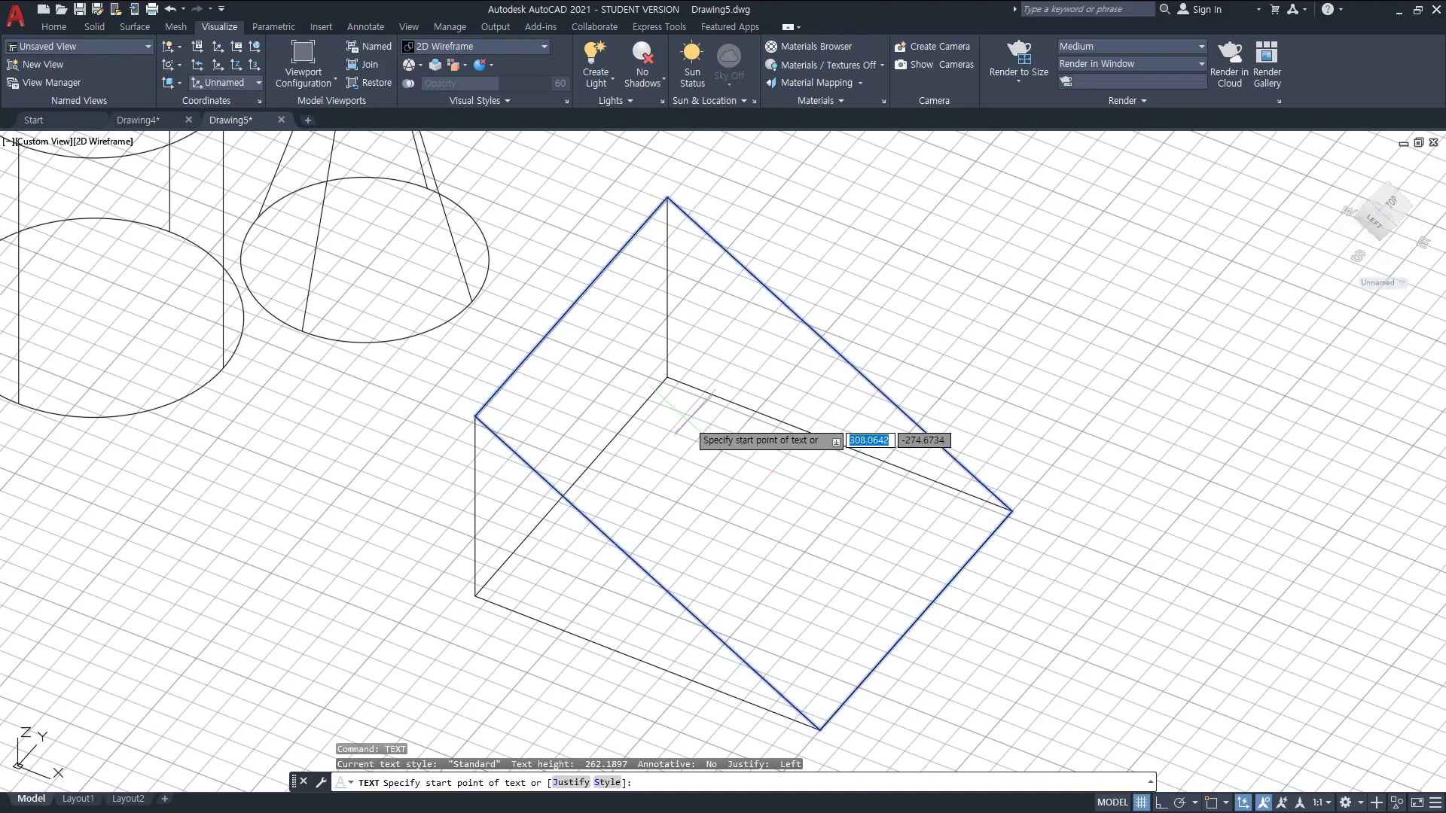
left_click(657, 454)
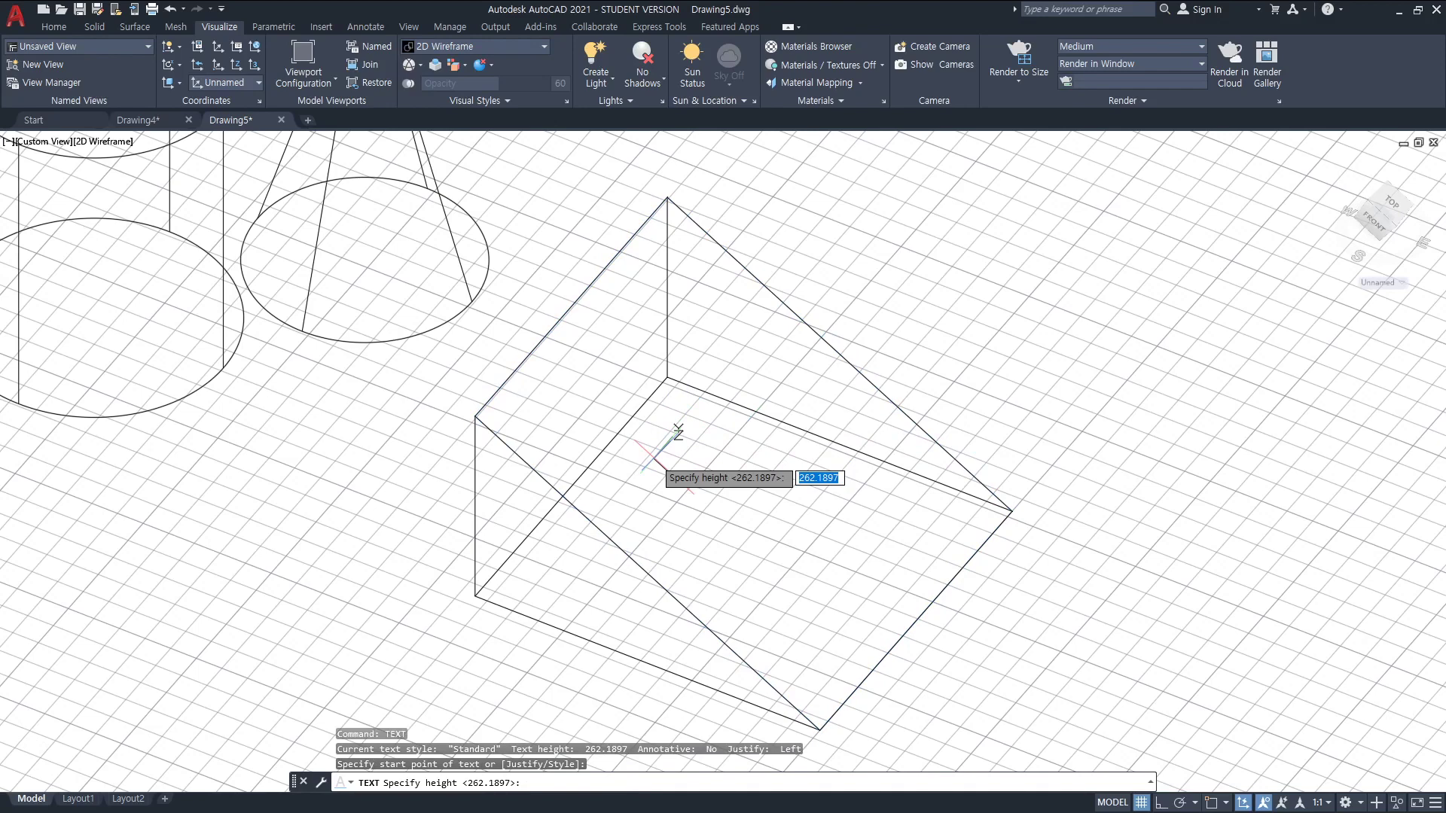
key("Return")
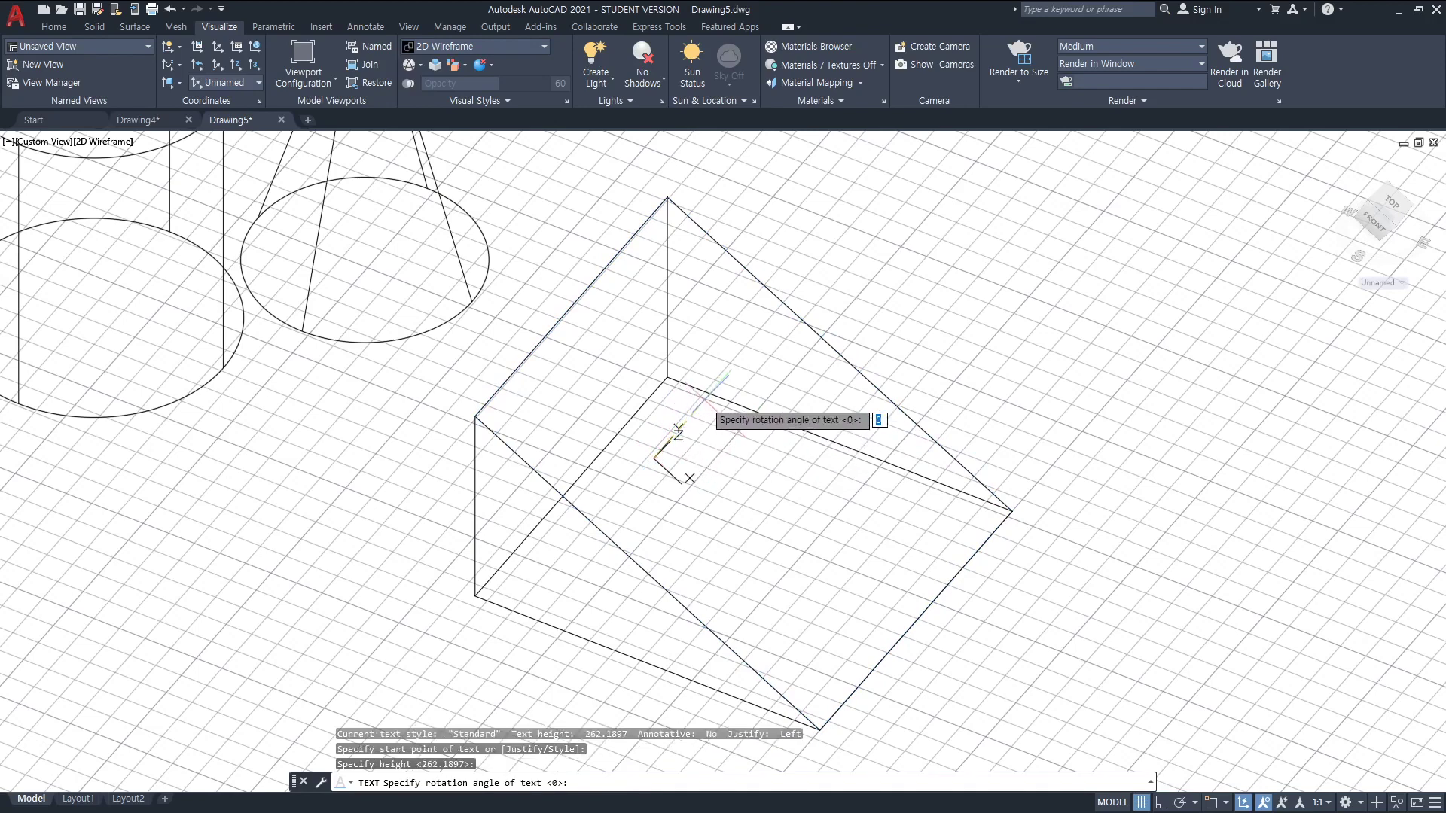
key("Return")
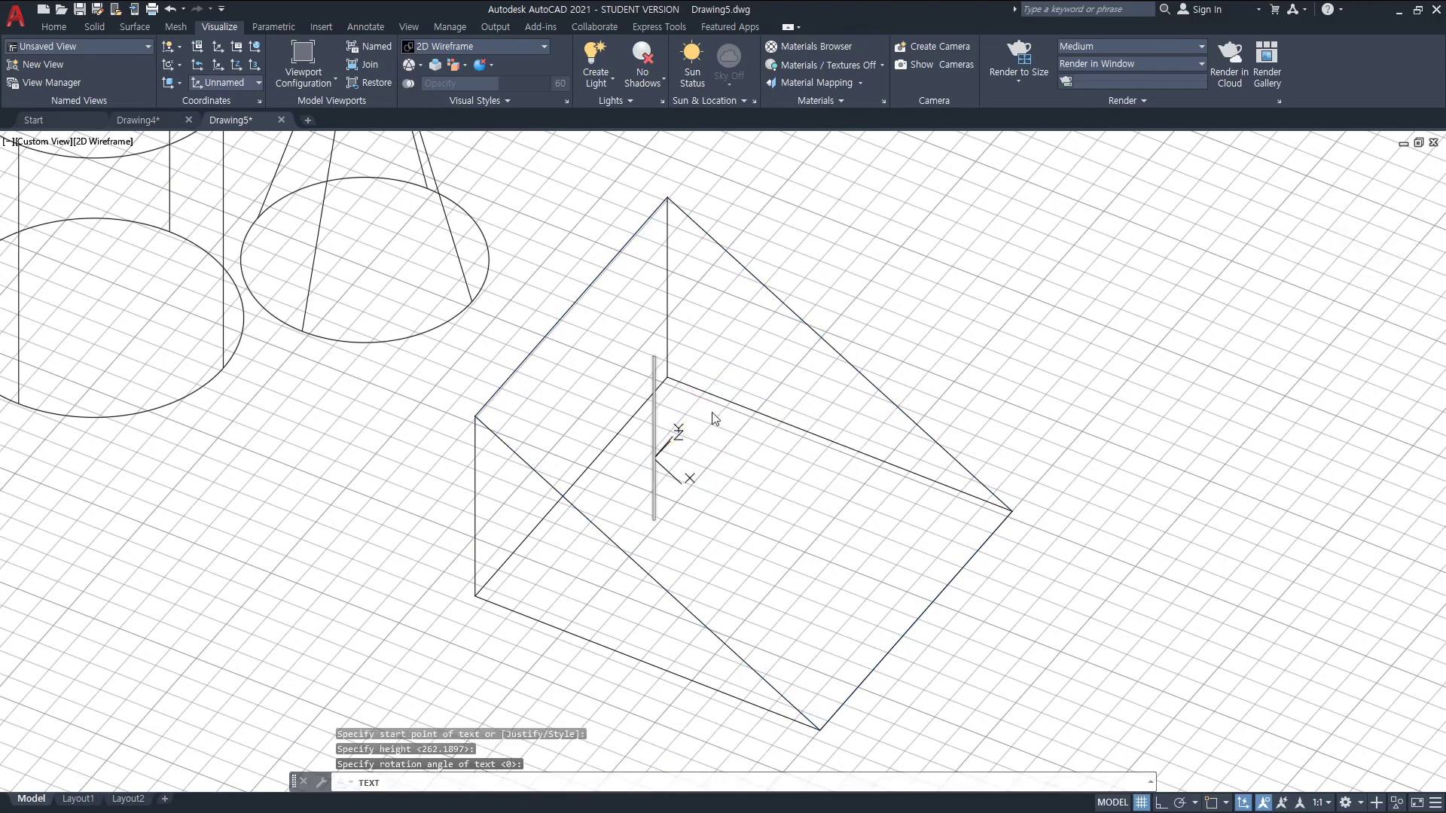
type("BABO")
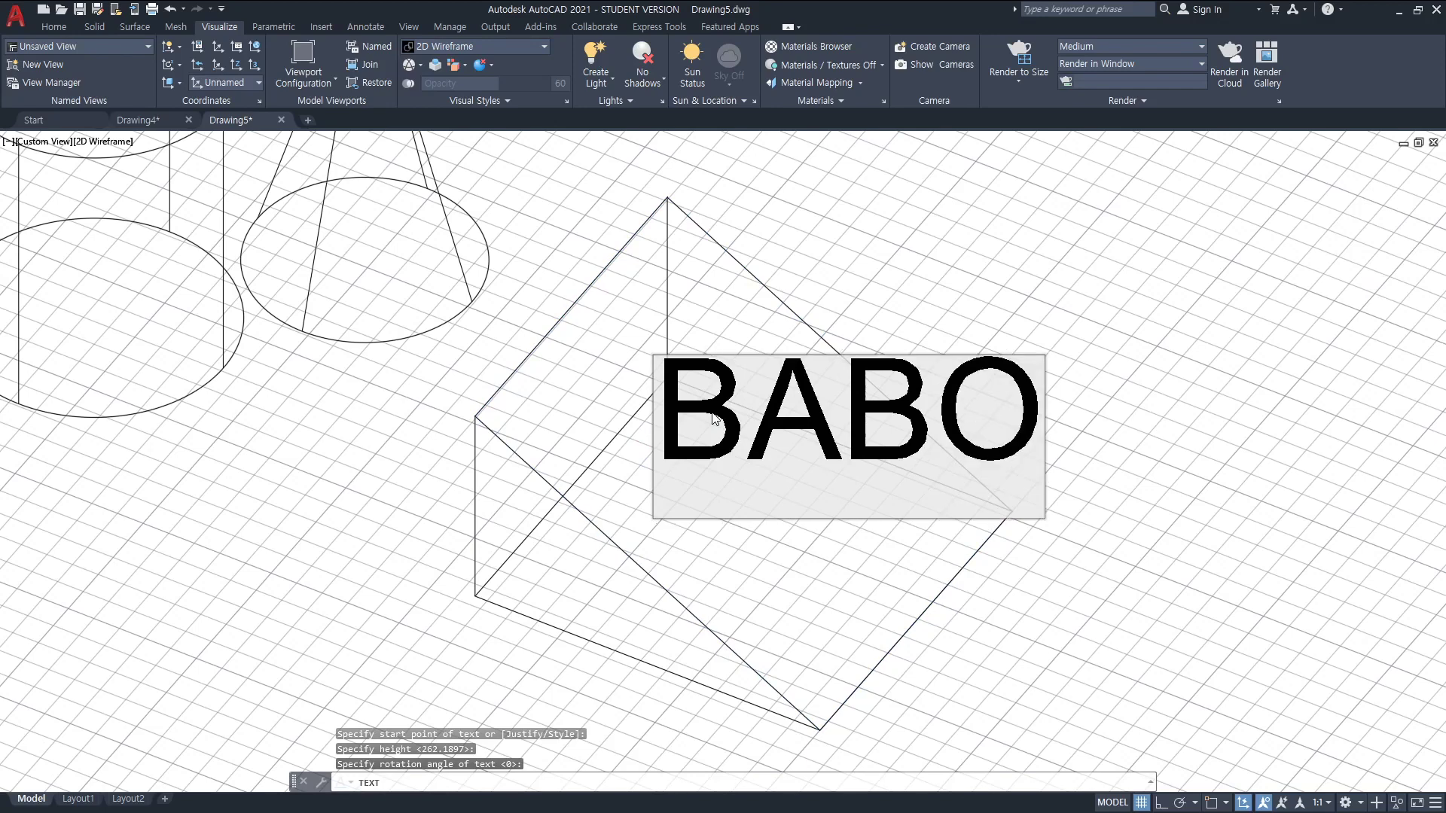
left_click(1110, 560)
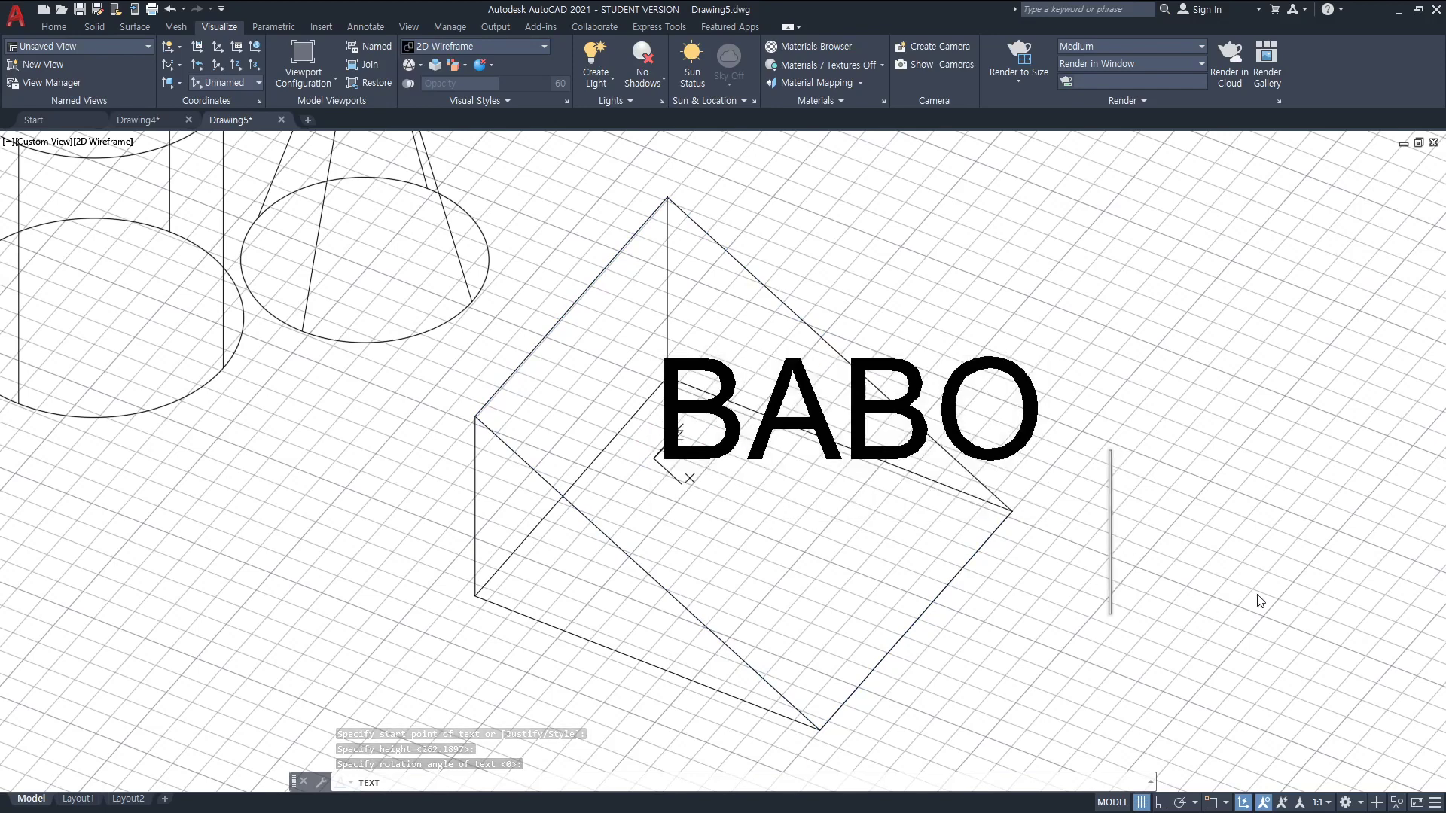
key("Return")
- Draw a circle with a radius of about 195 on the wedge's sloped face, beside the BABO text
type("3dorbit")
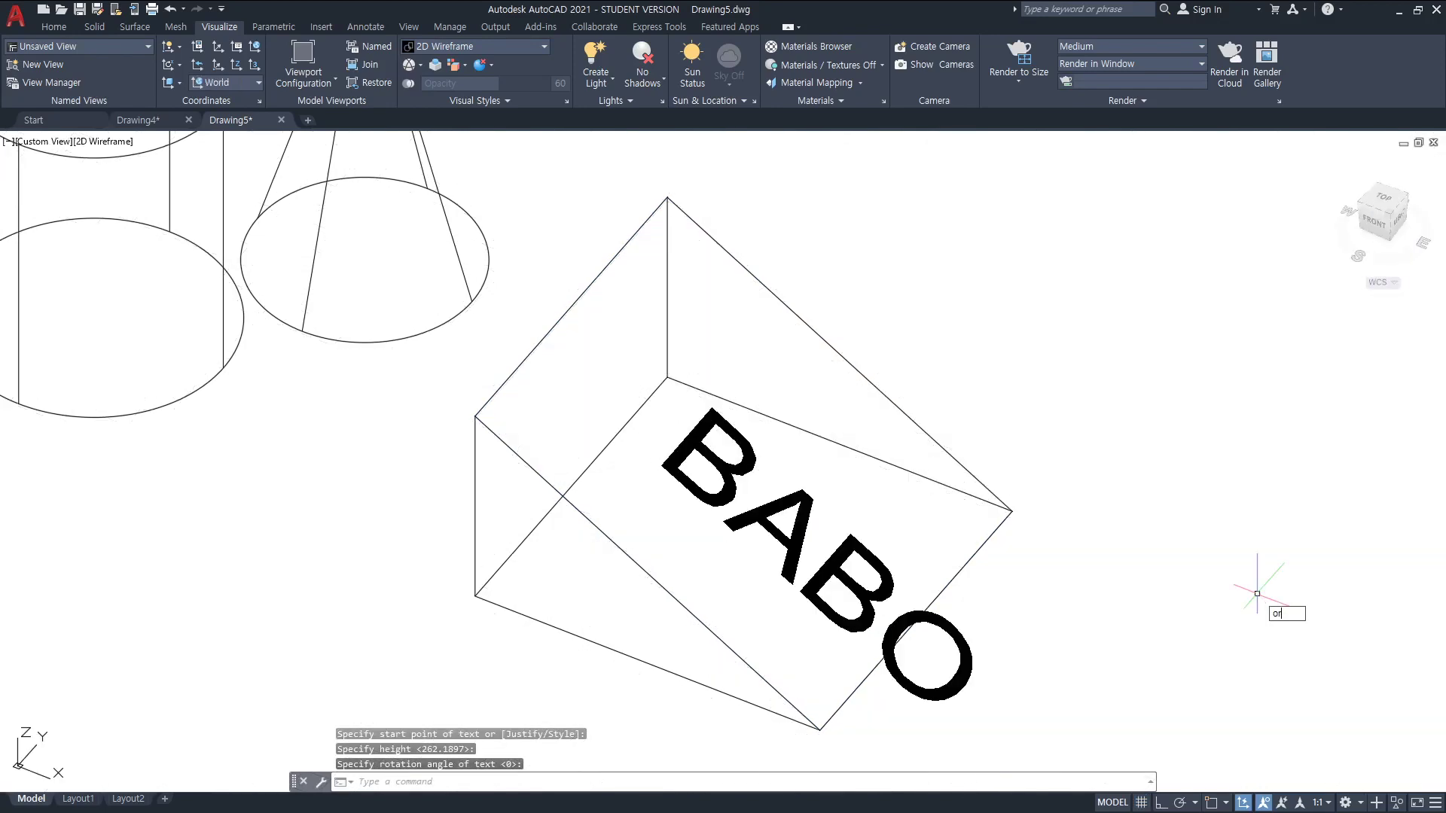
key("Return")
left_click_drag(1083, 610, 1179, 497)
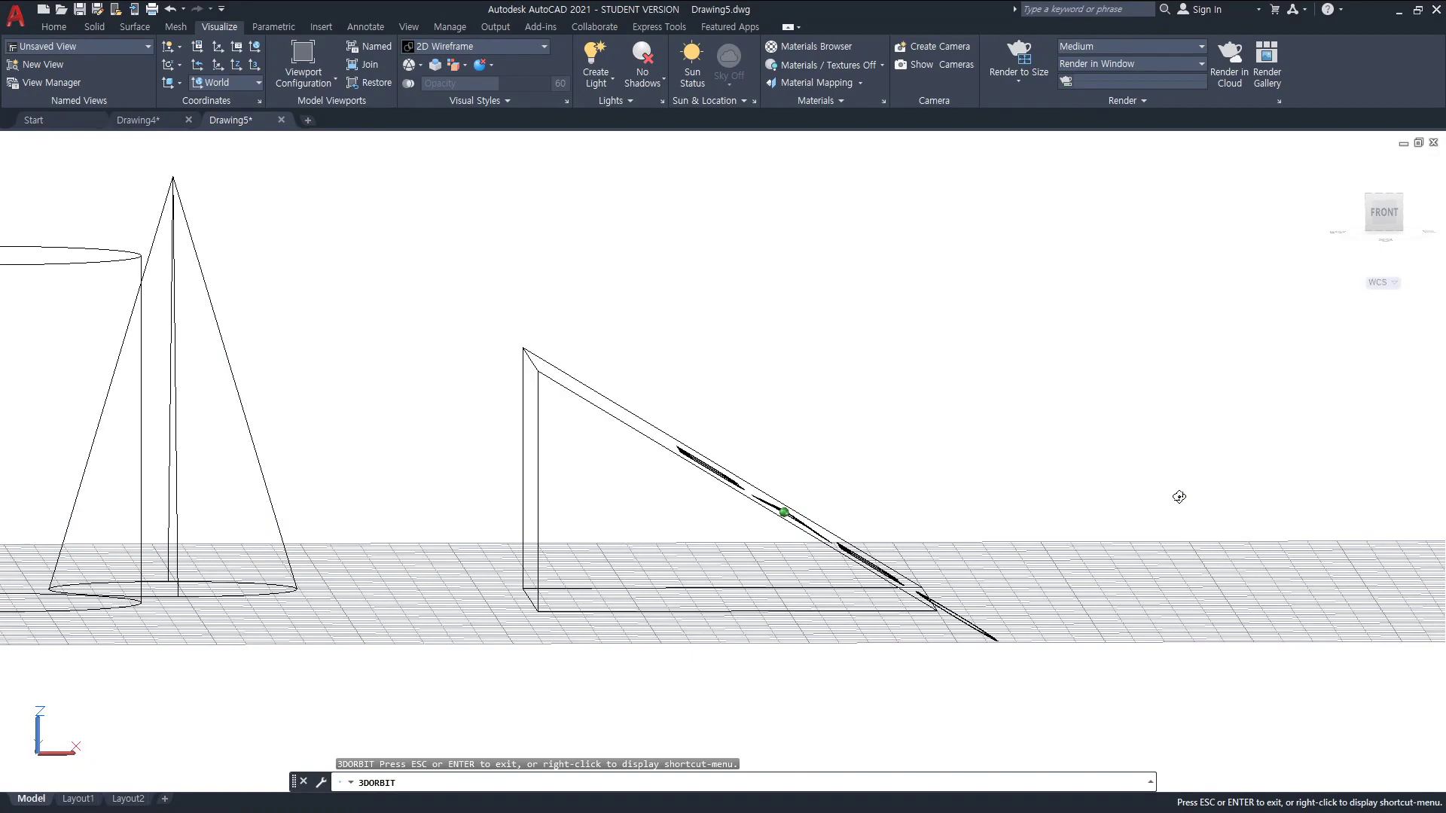
left_click_drag(1179, 497, 1001, 633)
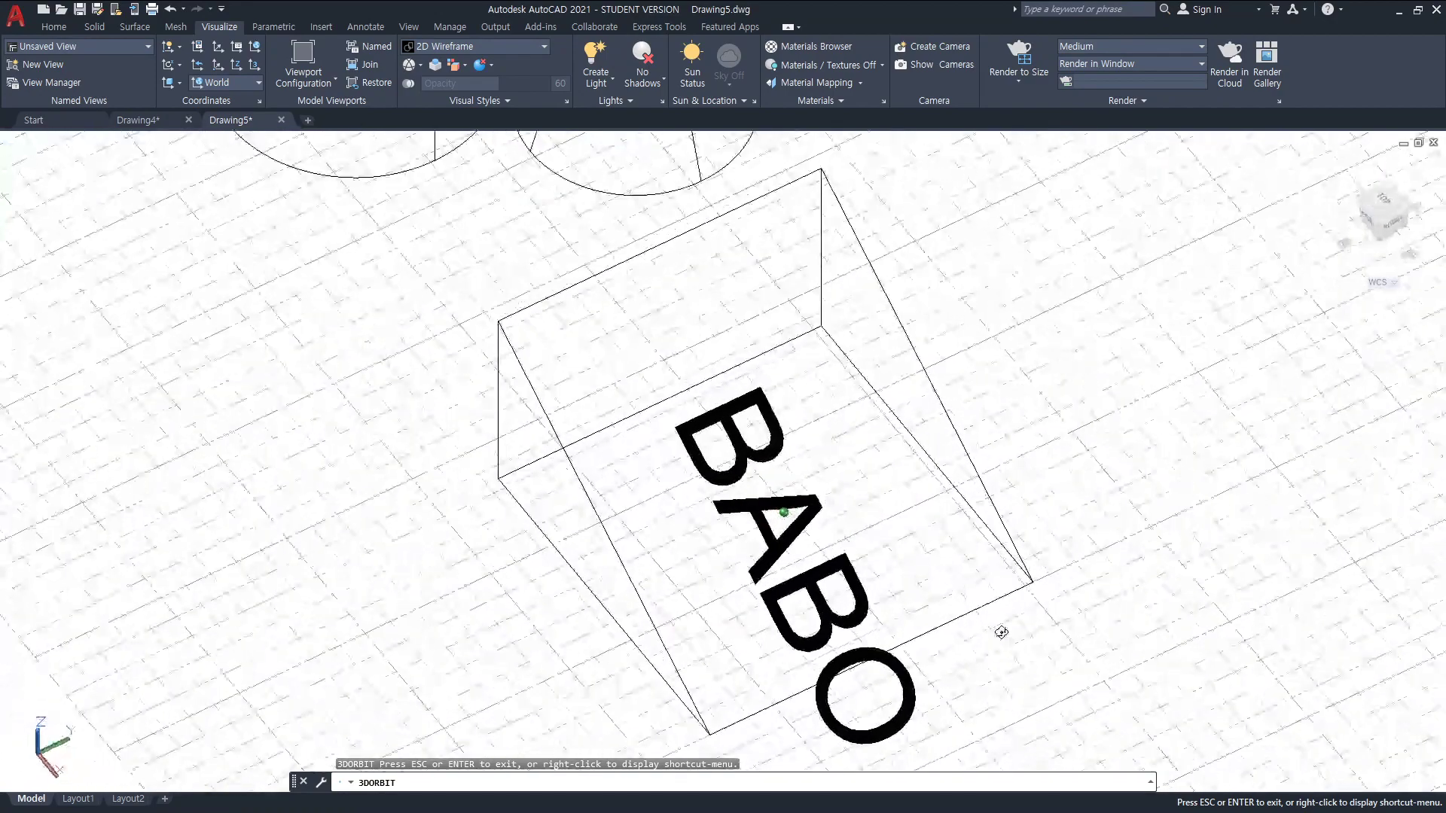
key("Escape")
type("circle")
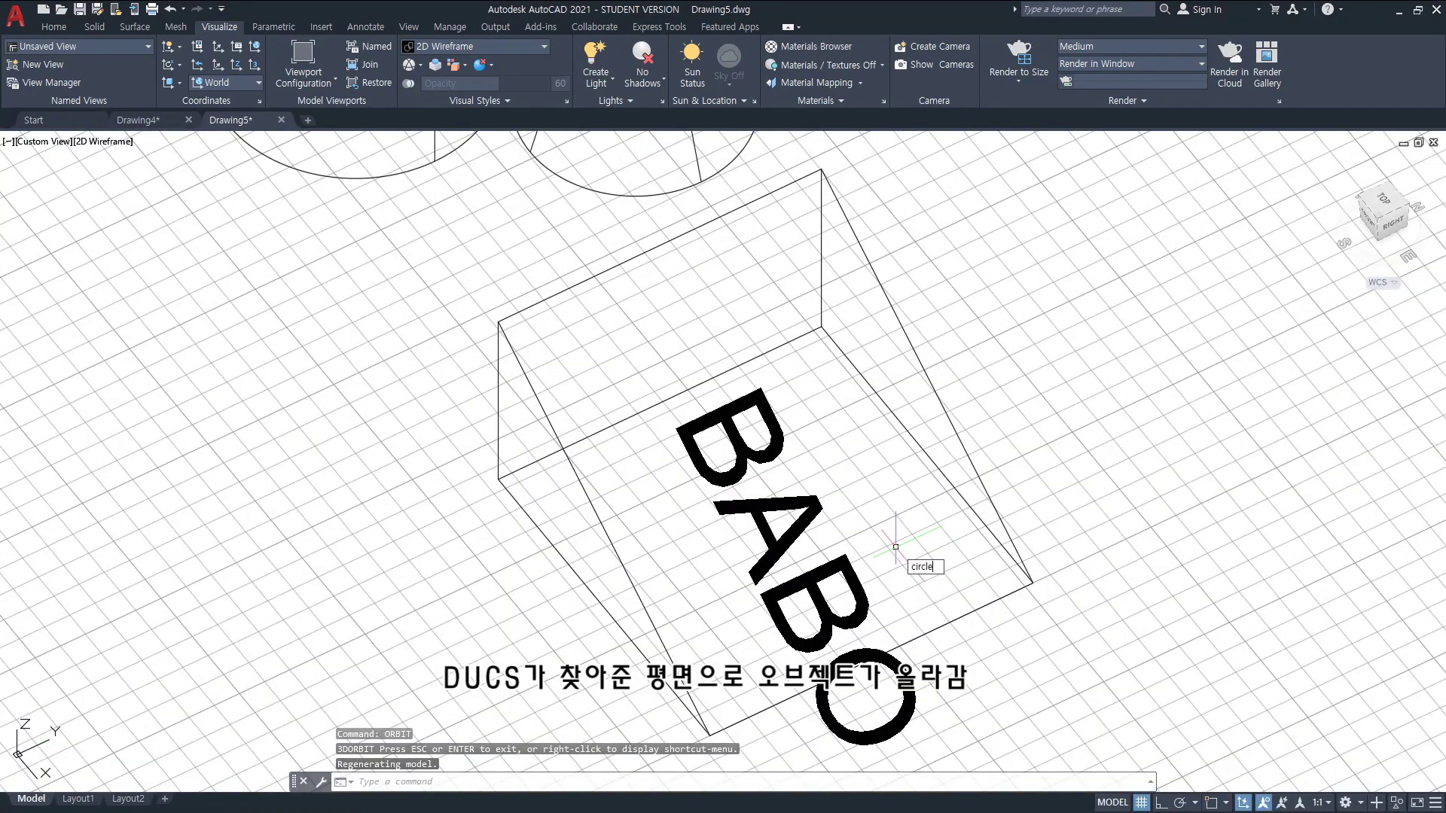
key("Return")
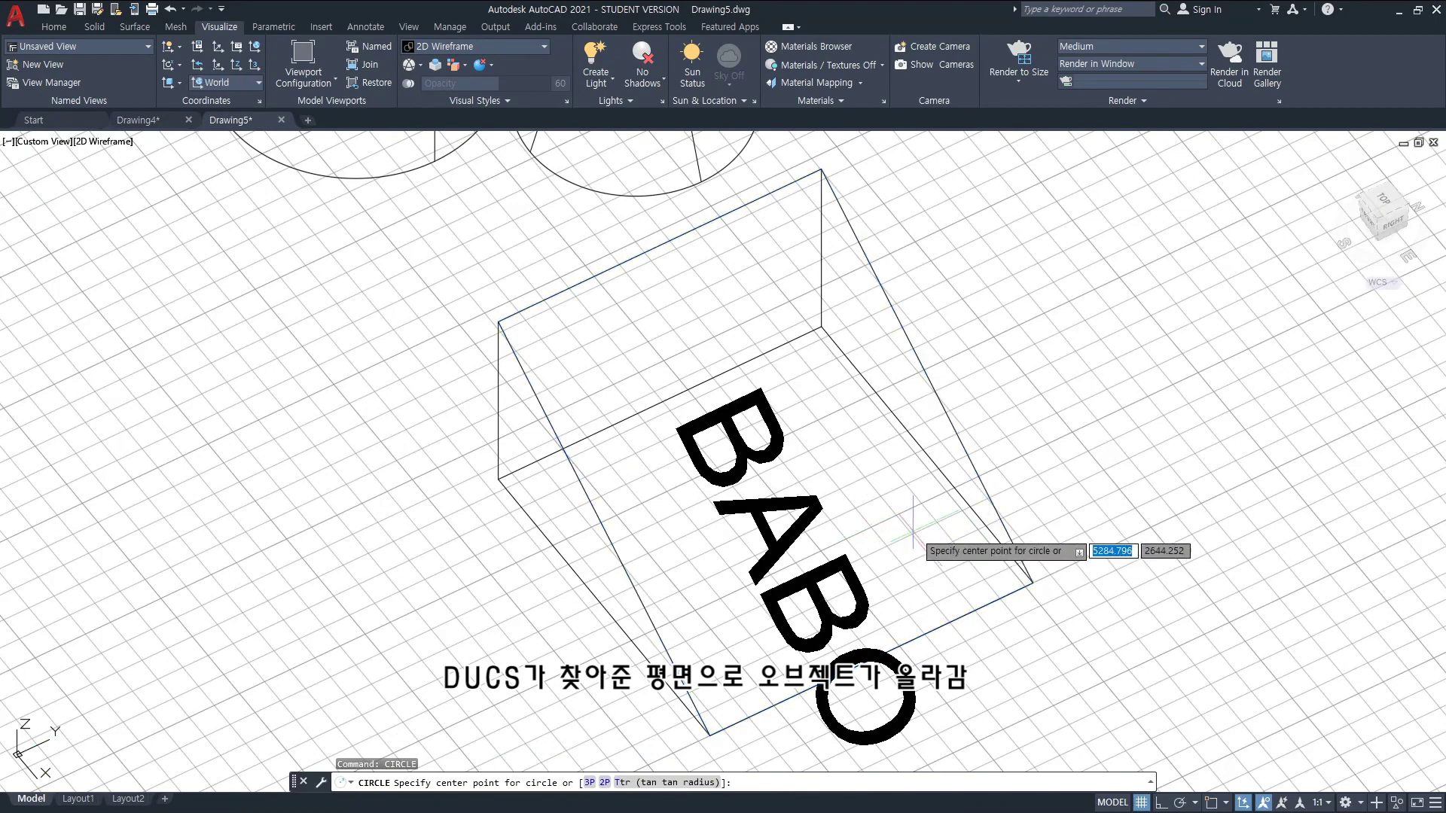
left_click(806, 456)
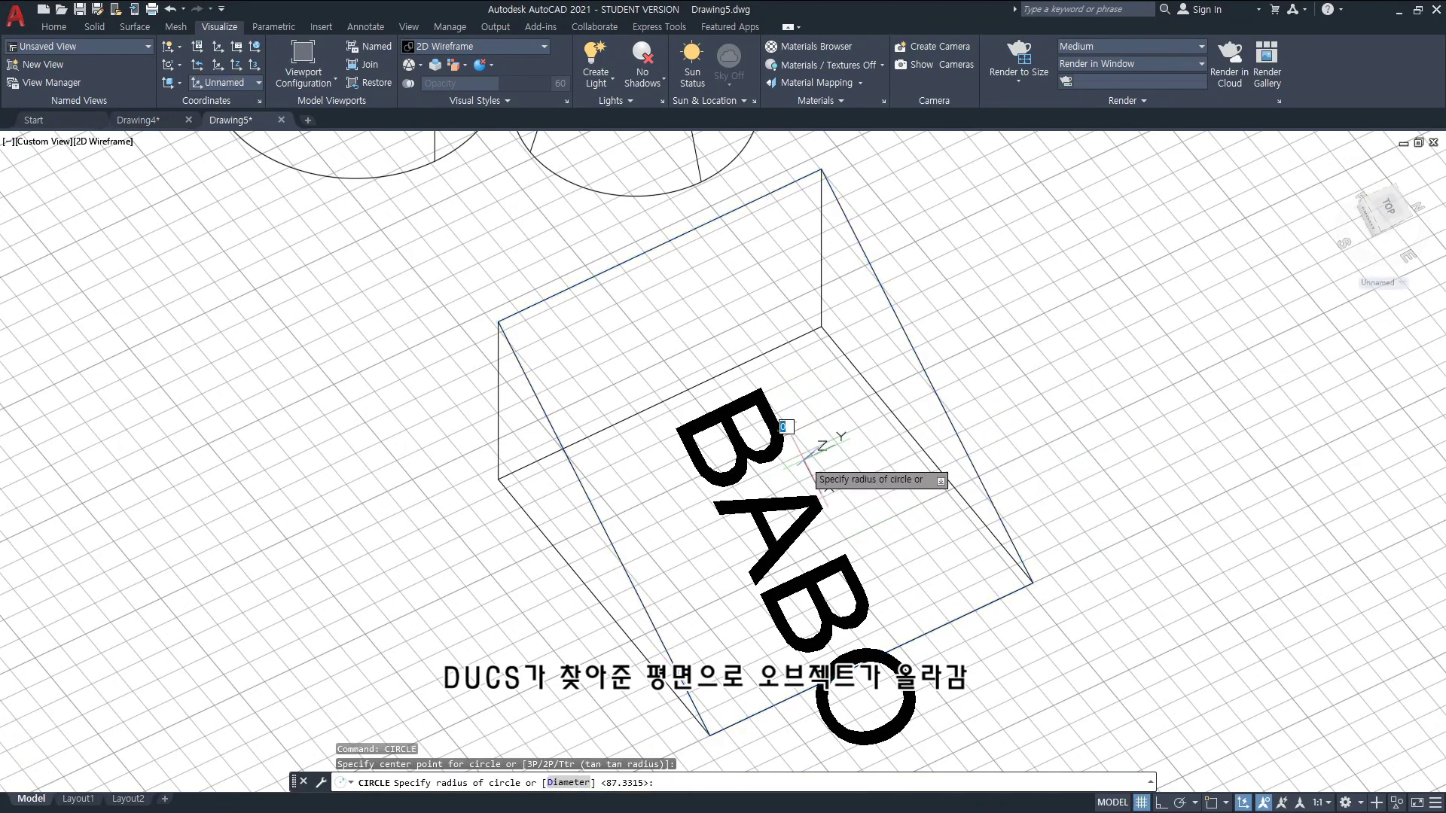
key("Escape")
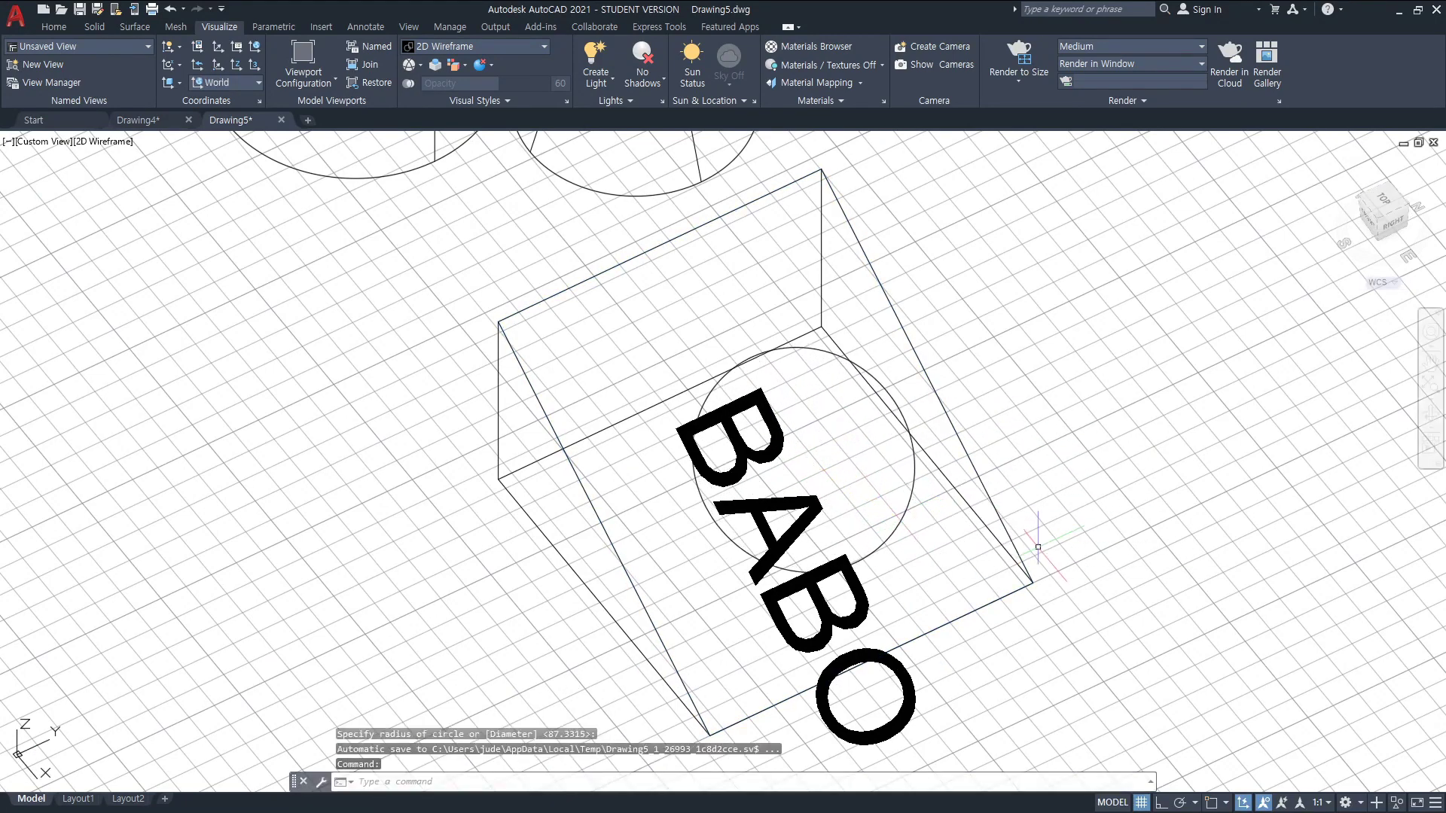
- Draw a small circle on the wedge's triangular front face
type("3do")
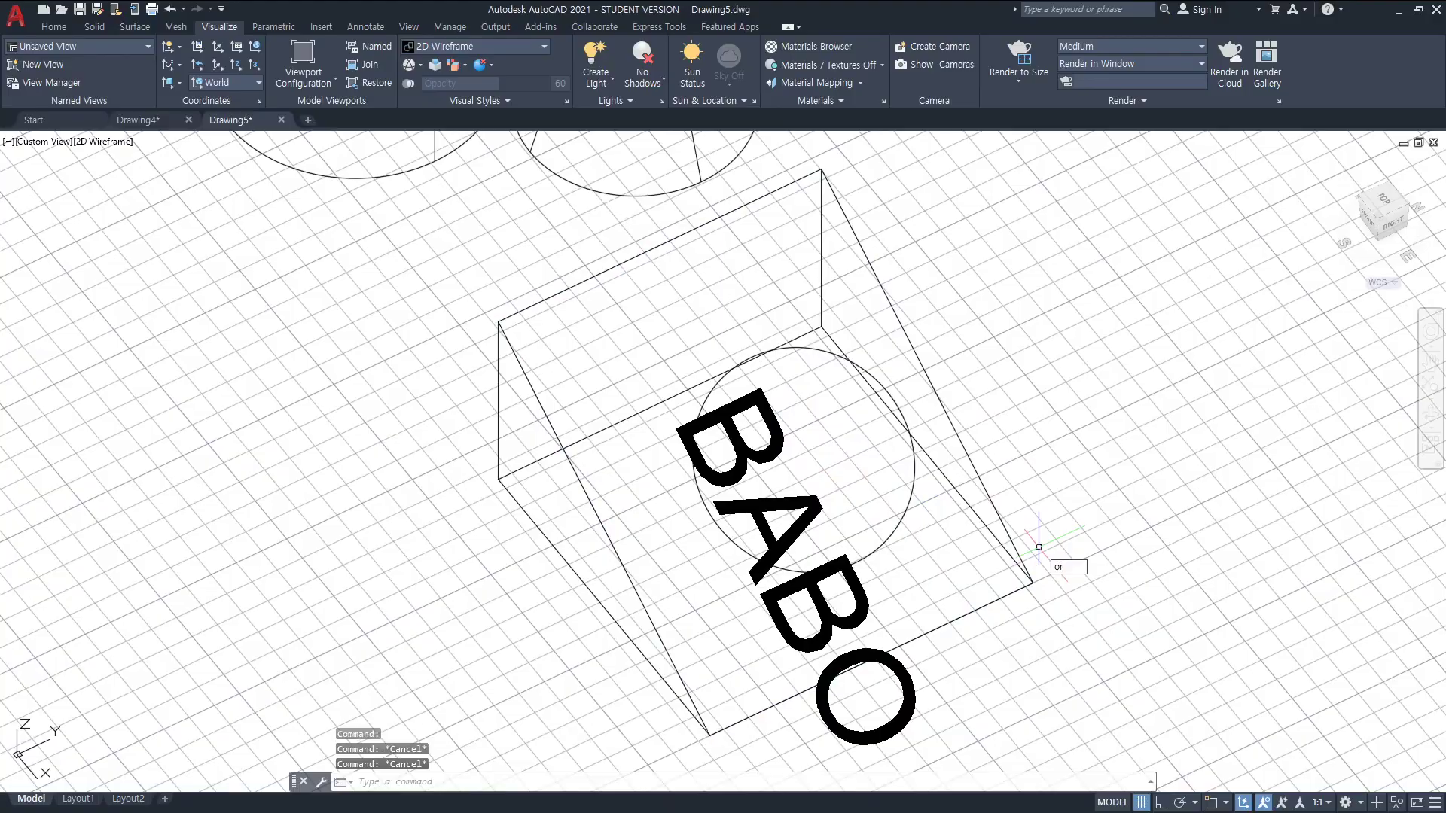
key("Return")
left_click_drag(956, 566, 1043, 568)
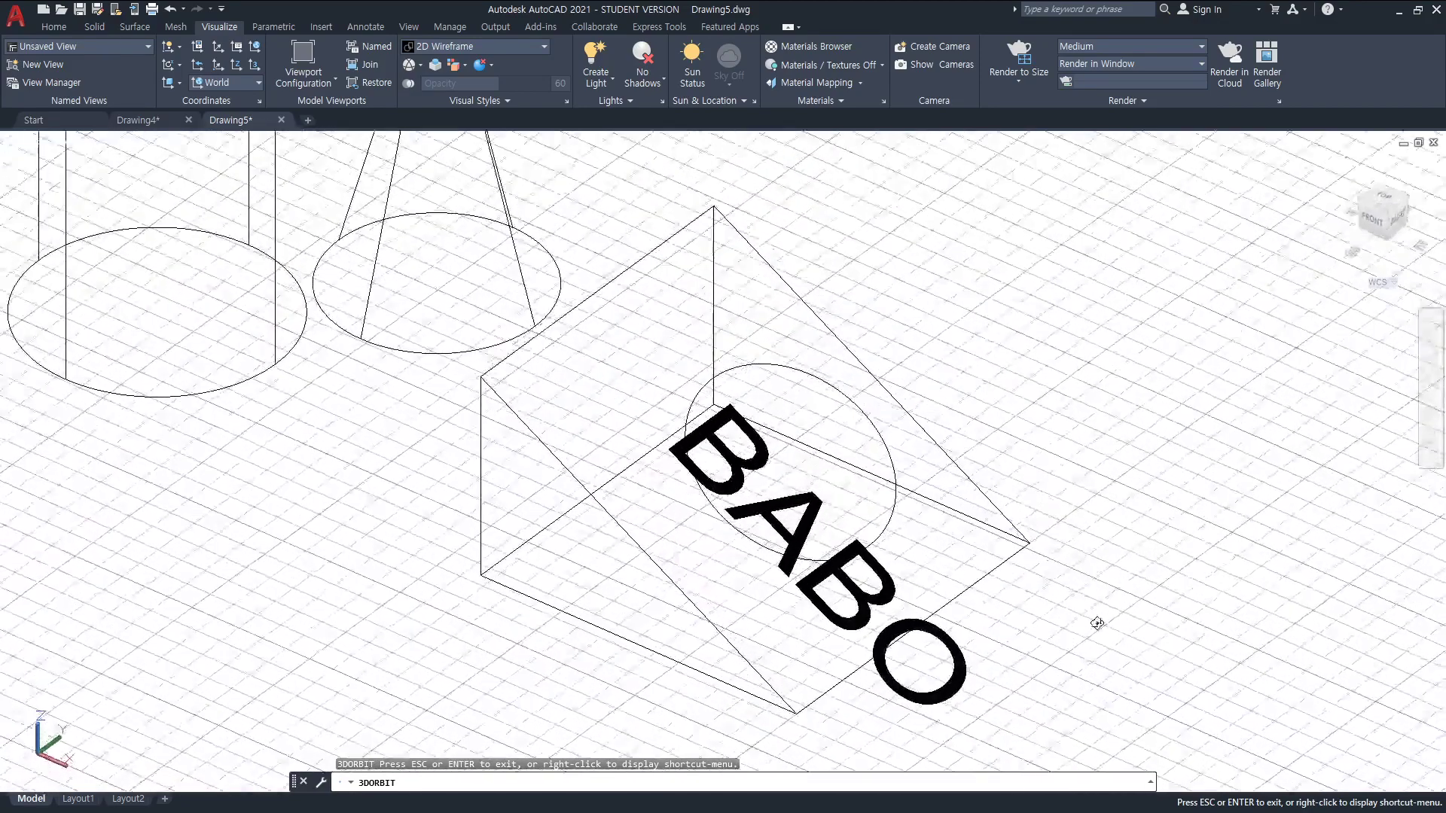
key("Escape")
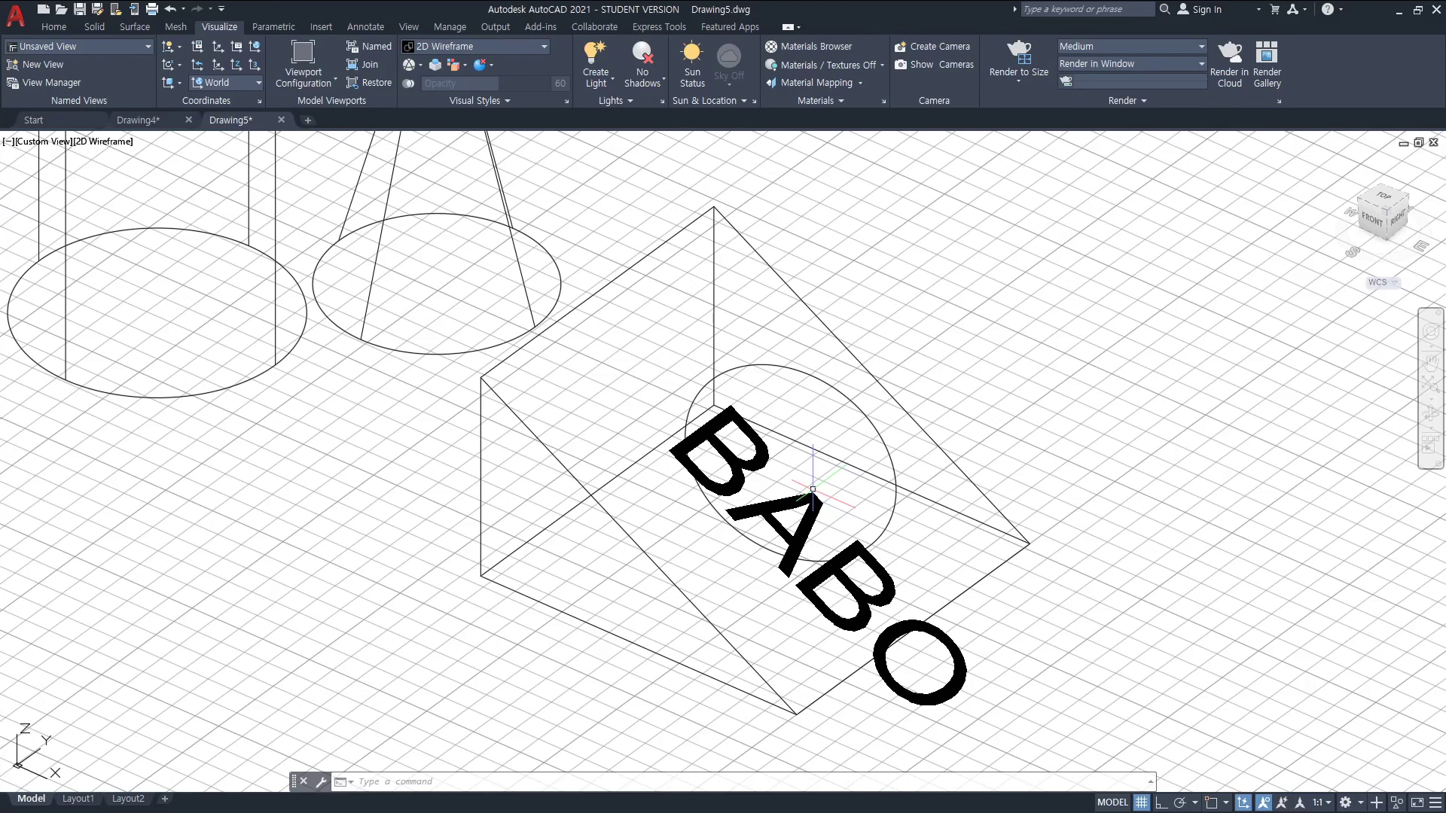
key("Escape")
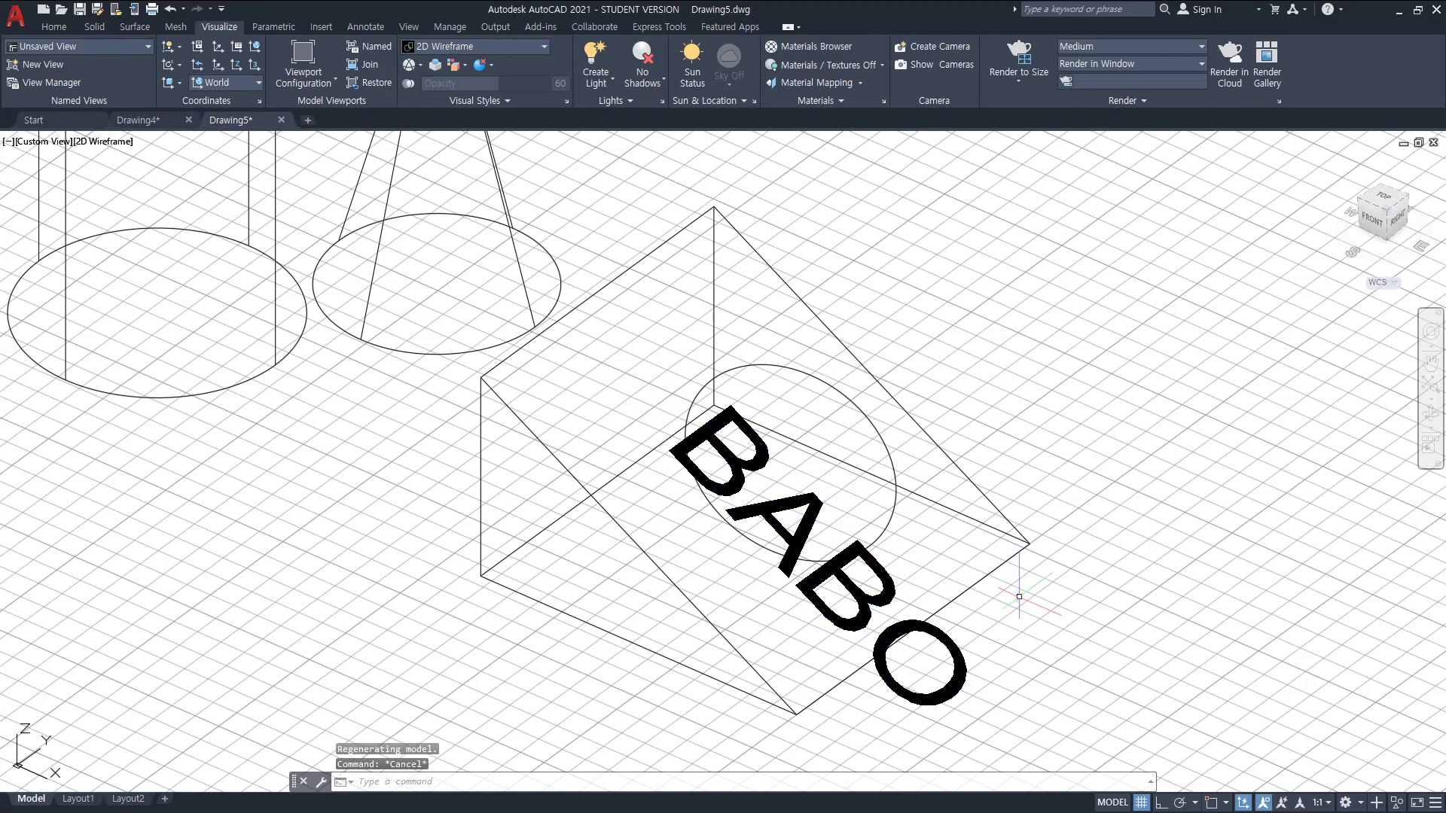
type("ciele")
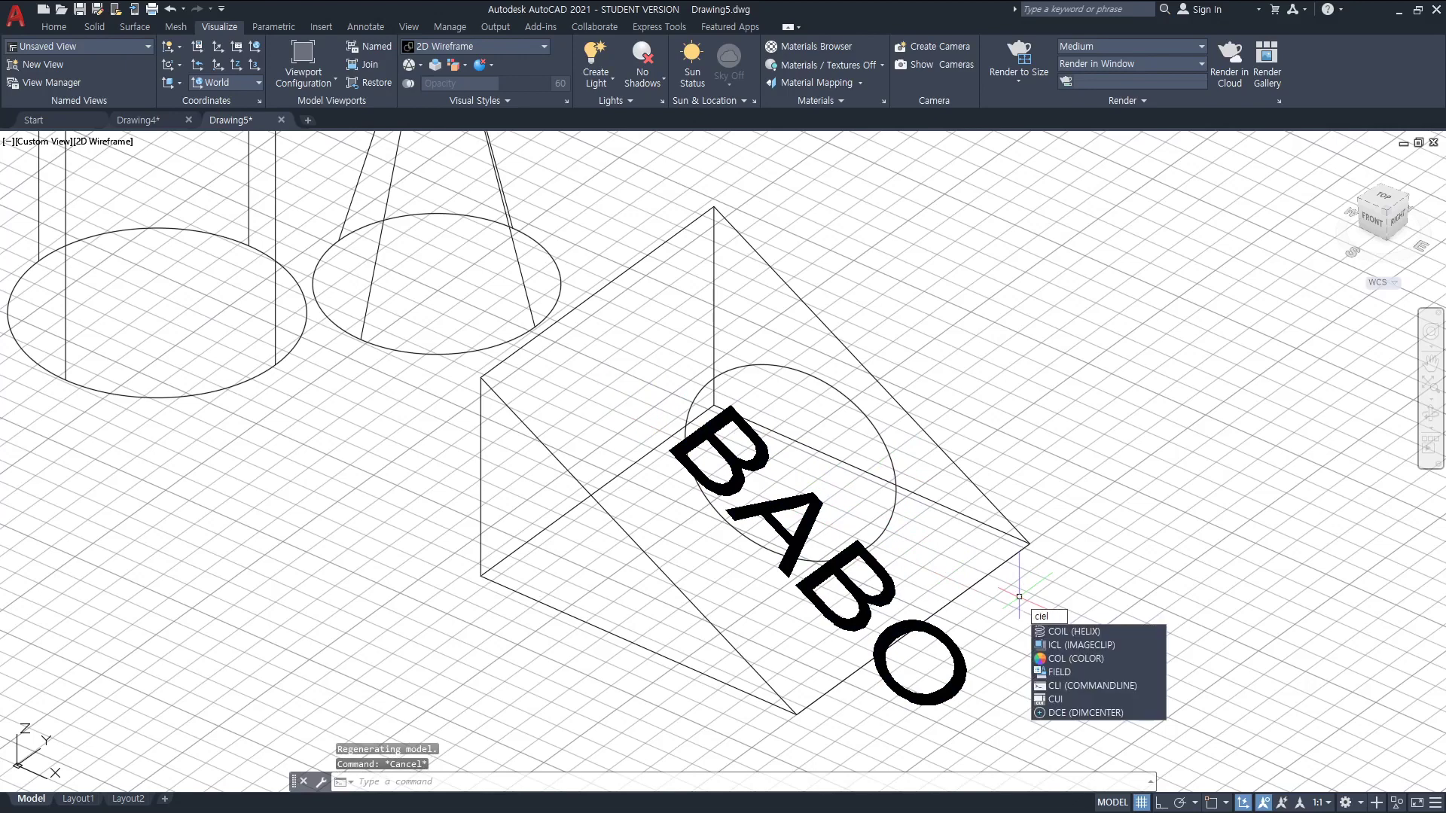
key("Escape")
type("circl")
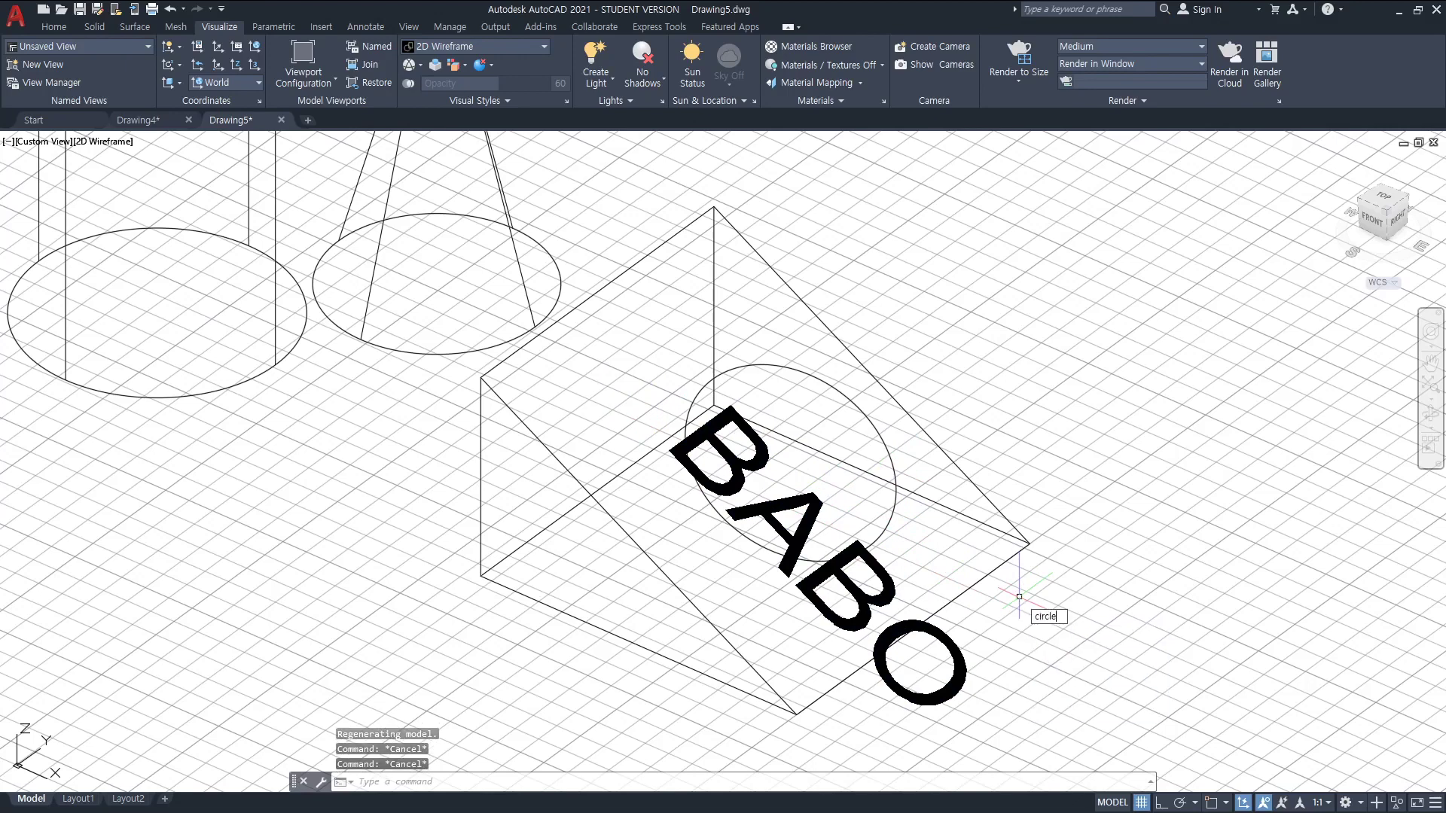
key("Return")
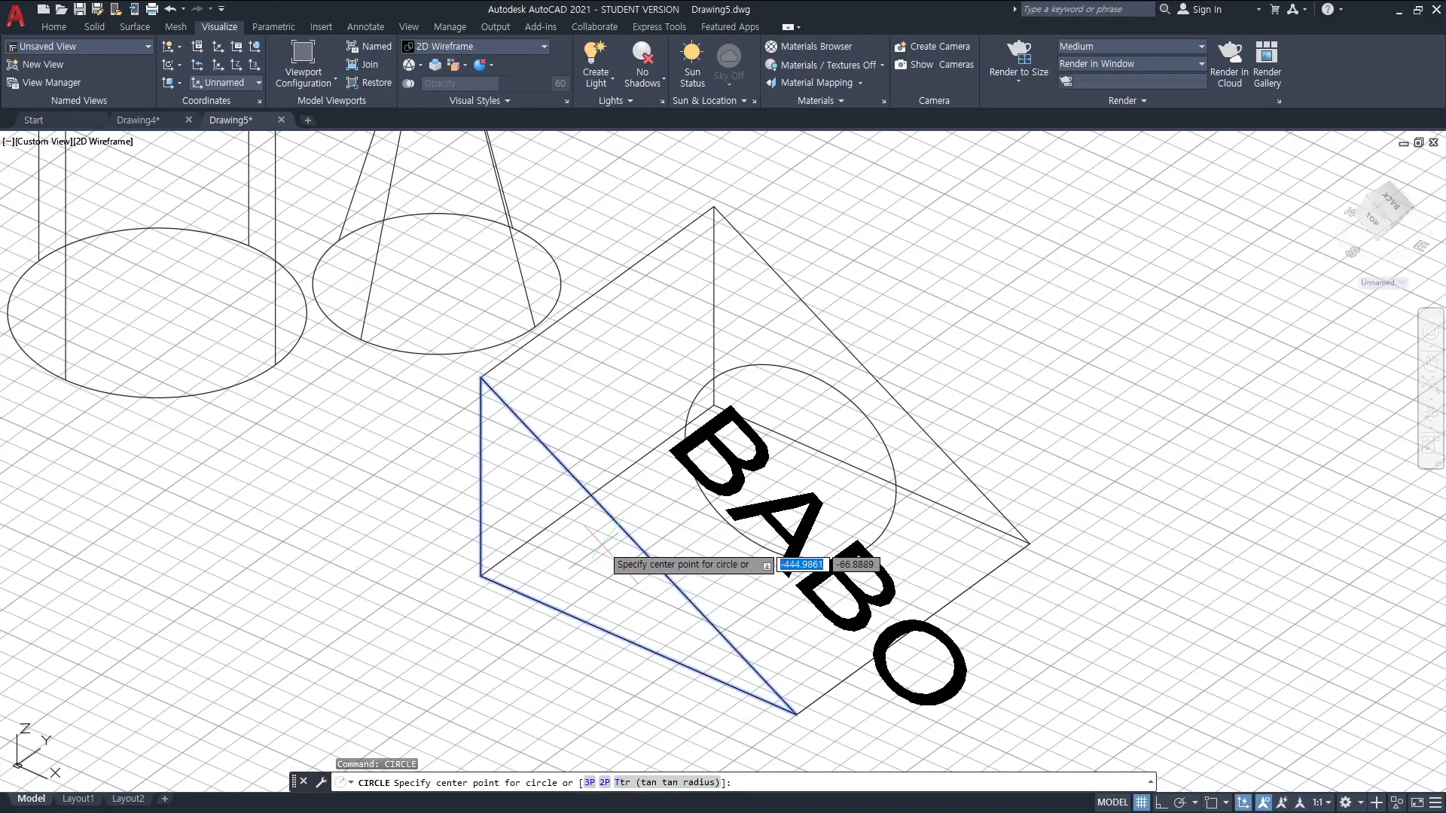
left_click(570, 537)
left_click(598, 562)
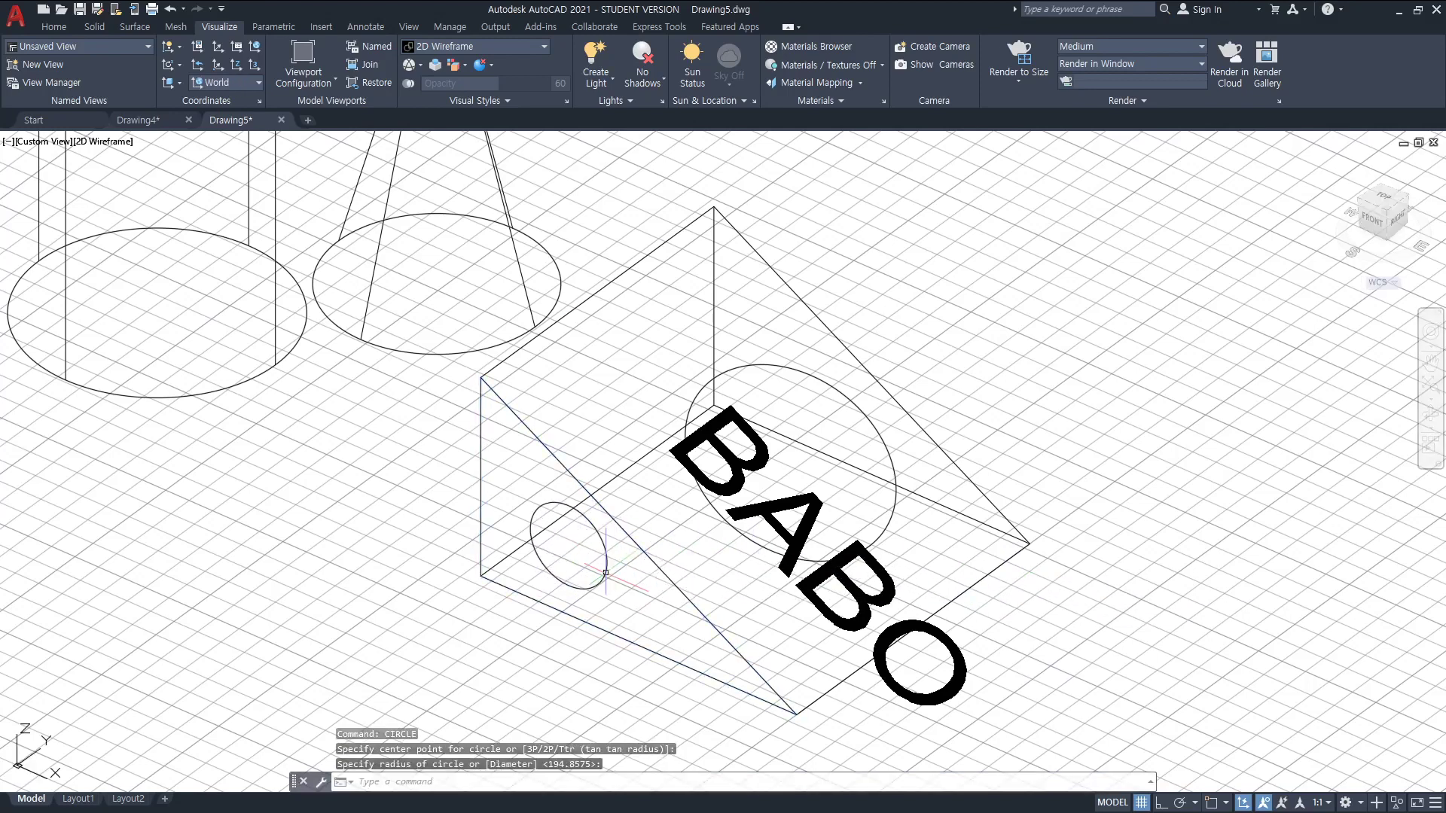
key("Escape")
- Draw a rectangle on the ground plane beyond the wedge and extrude it upward about 801 into a box
type("3dorbit")
key("Return")
mouse_move(662, 639)
left_mouse_down()
mouse_move(584, 651)
mouse_move(533, 625)
mouse_move(503, 589)
mouse_move(636, 598)
mouse_move(653, 615)
left_mouse_up()
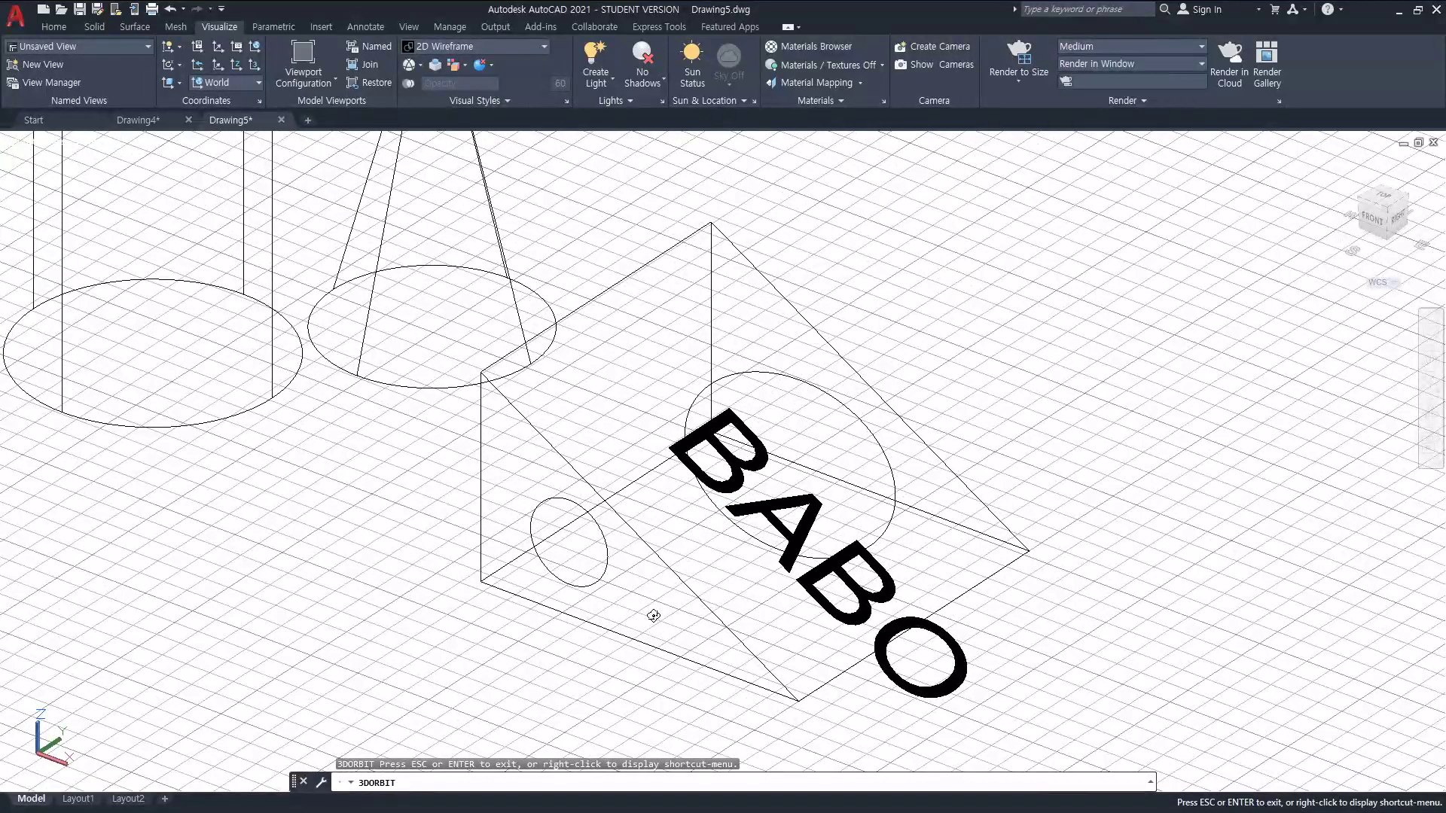
key("Escape")
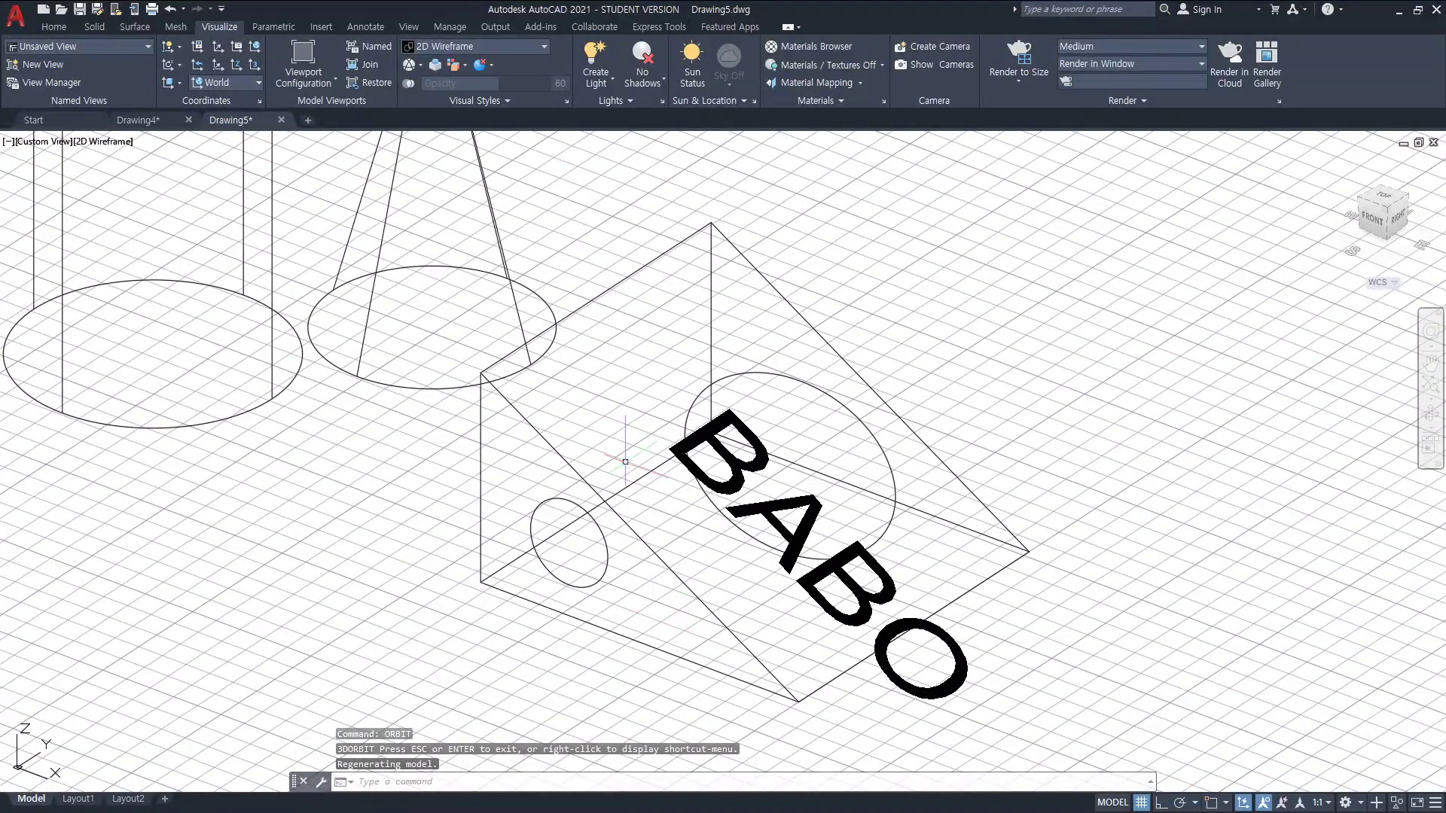
scroll(665, 433, "down", 2)
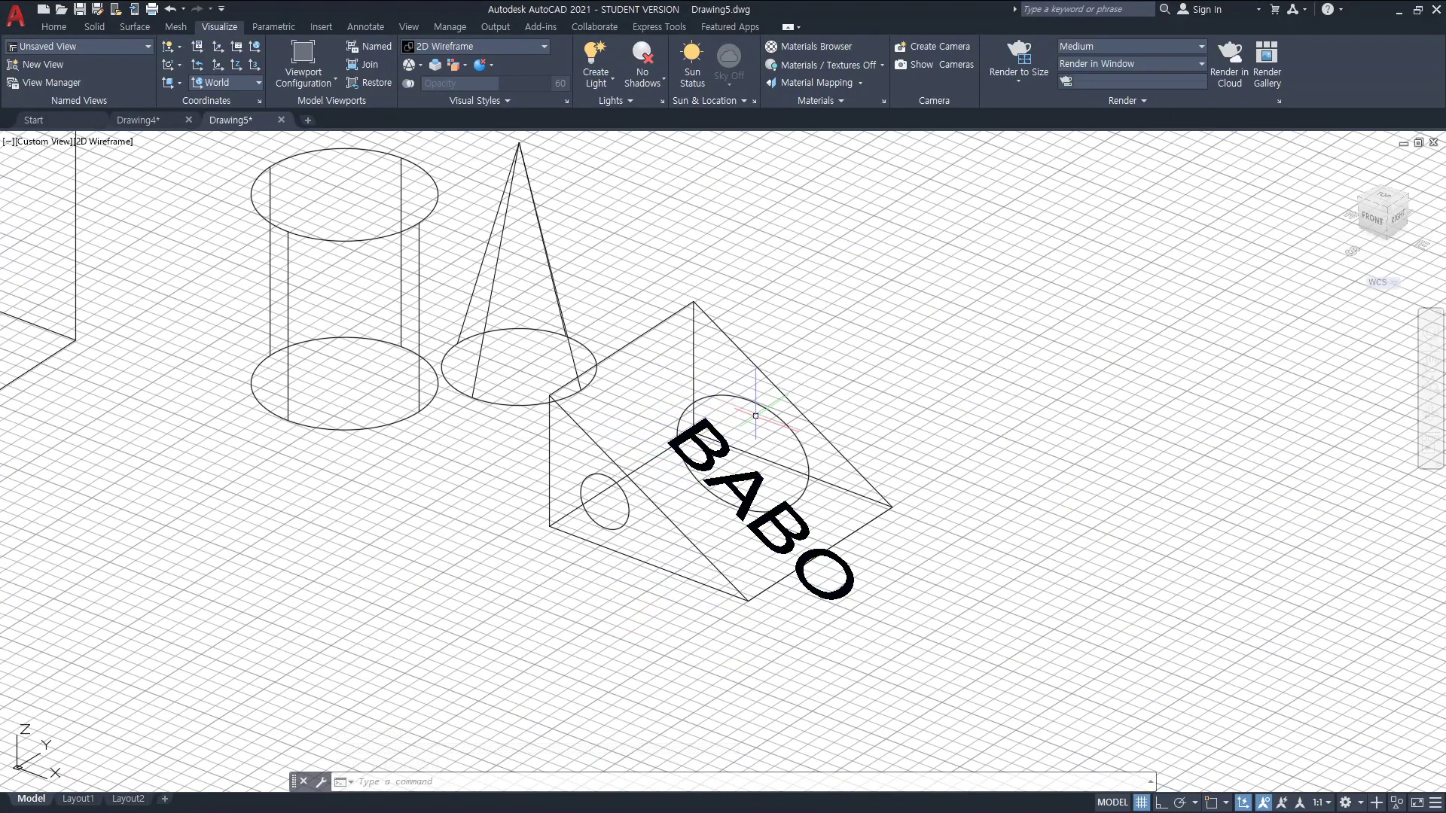
scroll(913, 500, "down", 3)
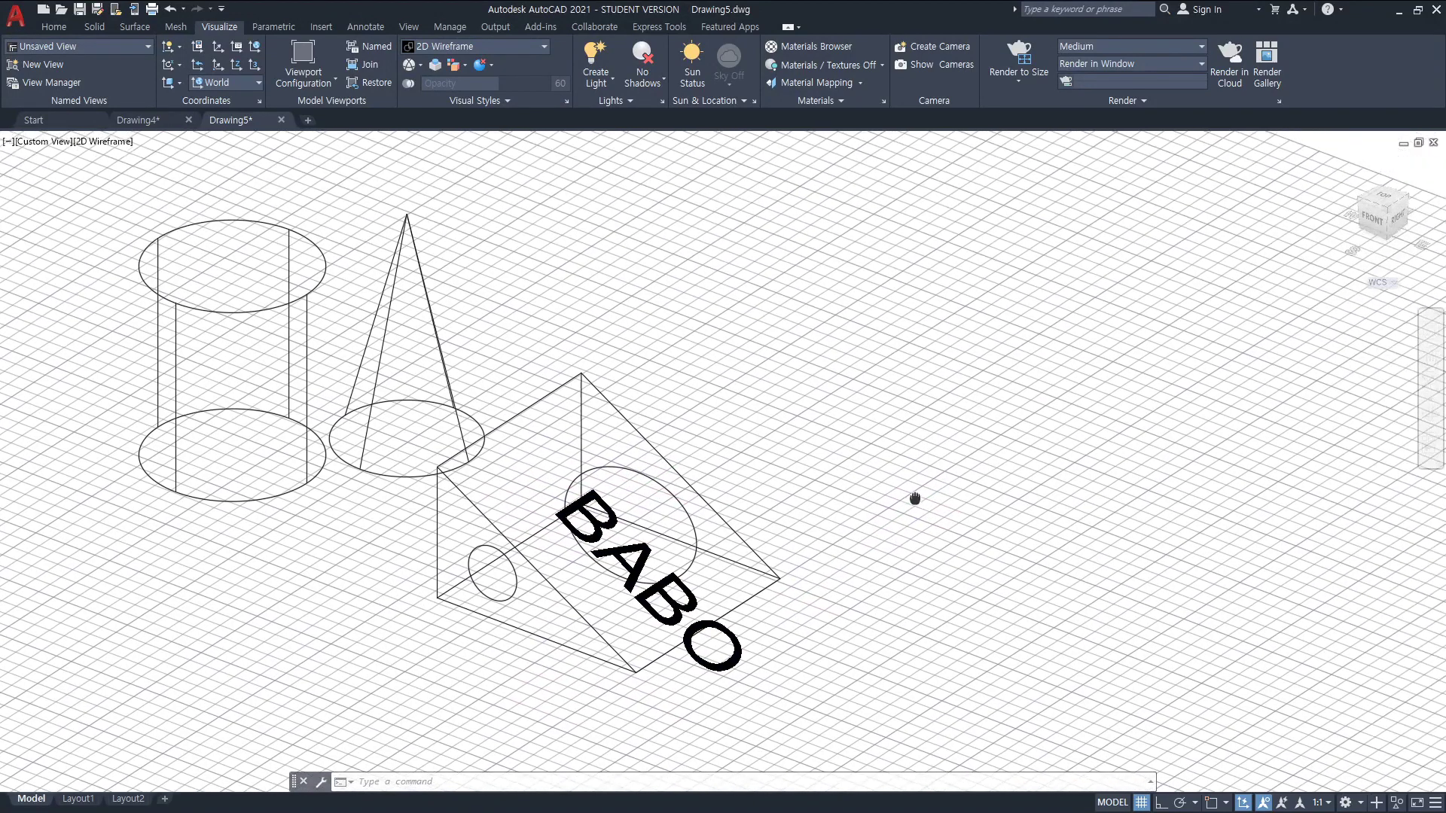
type("rec")
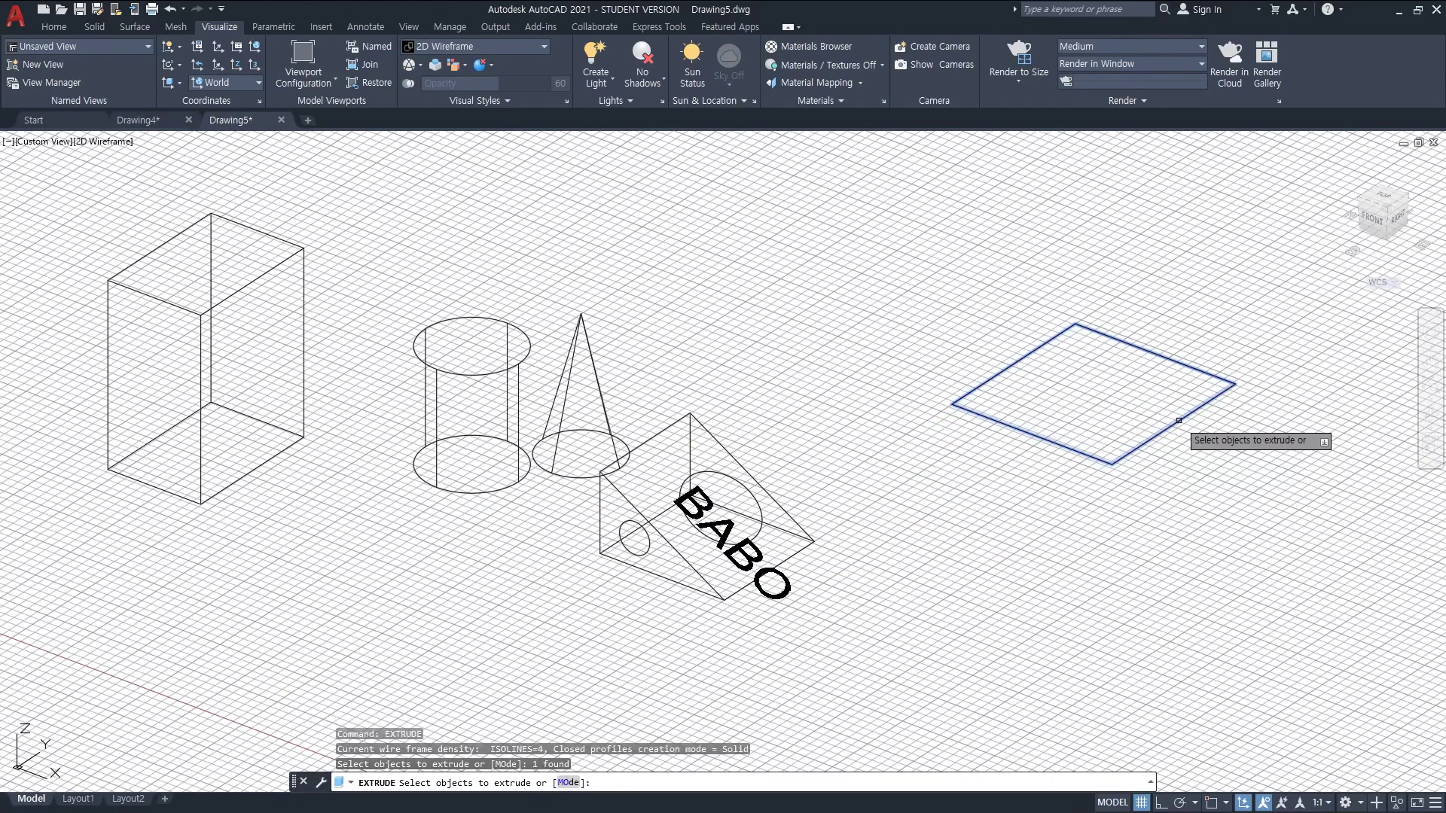
key("Return")
left_click(1190, 234)
key("Escape")
- Create an upright cylinder with a base radius of about 297 on the box's top face
middle_click_drag(1207, 287, 986, 427)
scroll(903, 395, "up", 2)
scroll(894, 339, "up", 2)
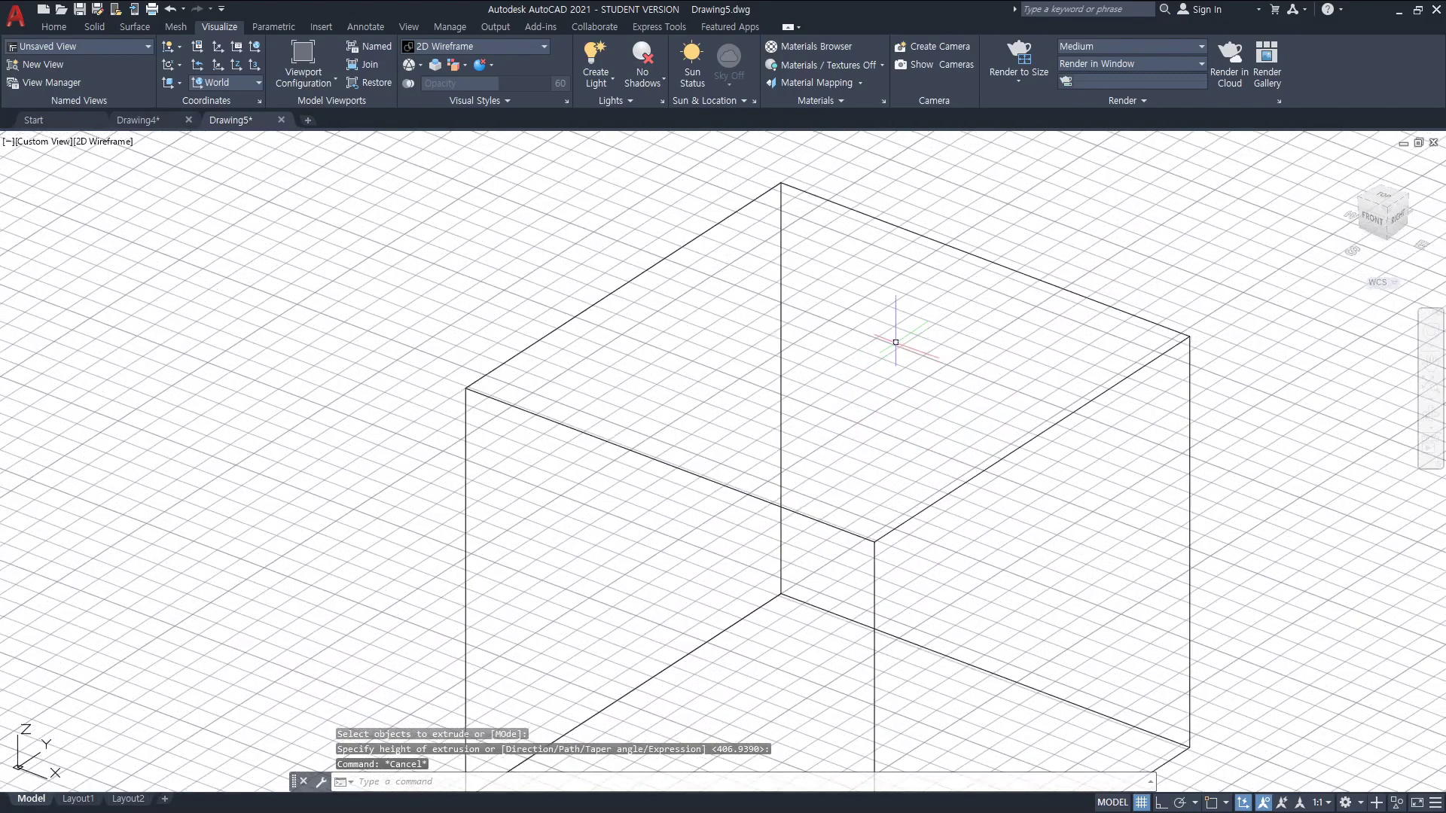
scroll(891, 335, "down", 2)
key("Escape")
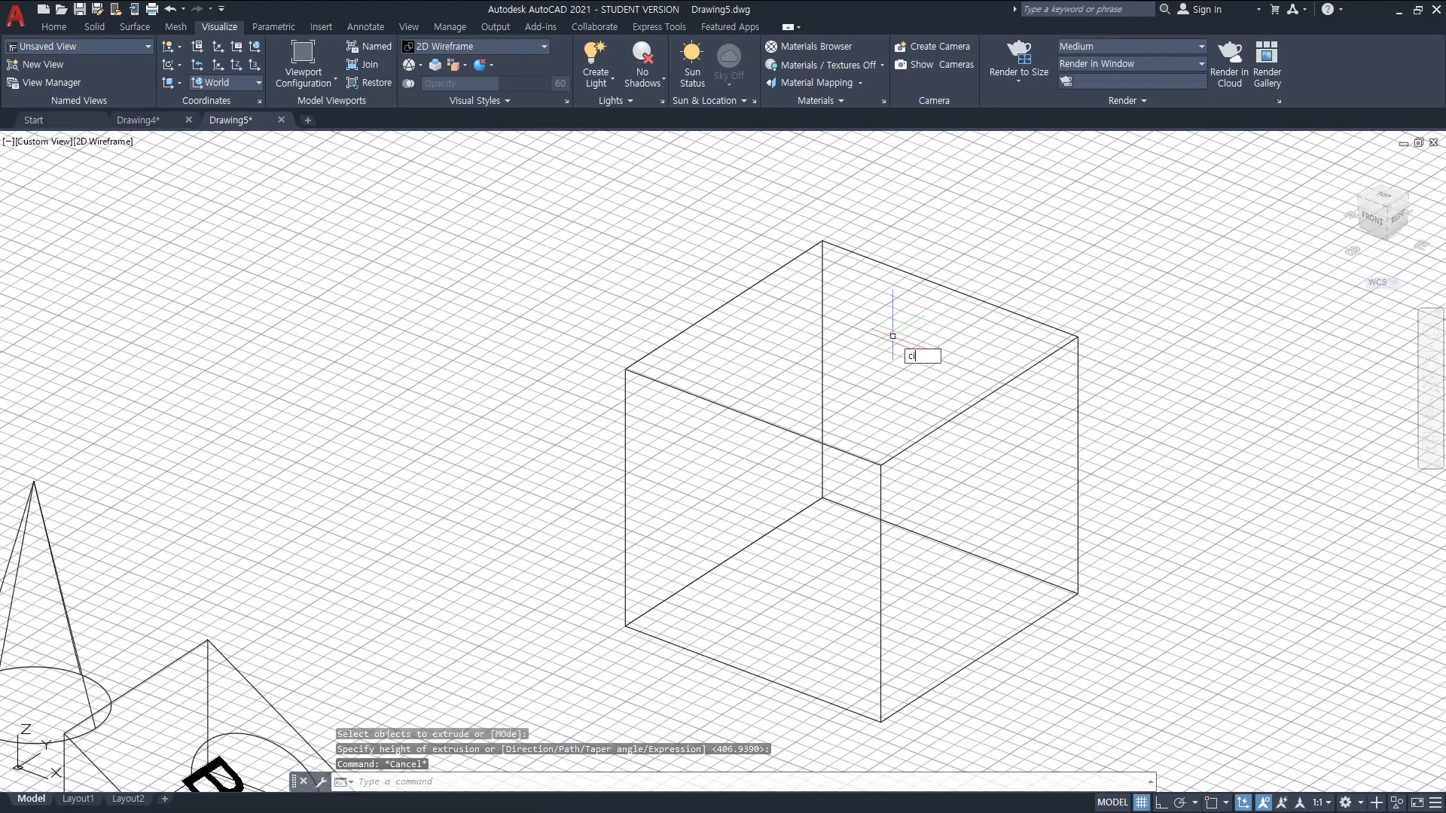
type("cylinder")
key("Return")
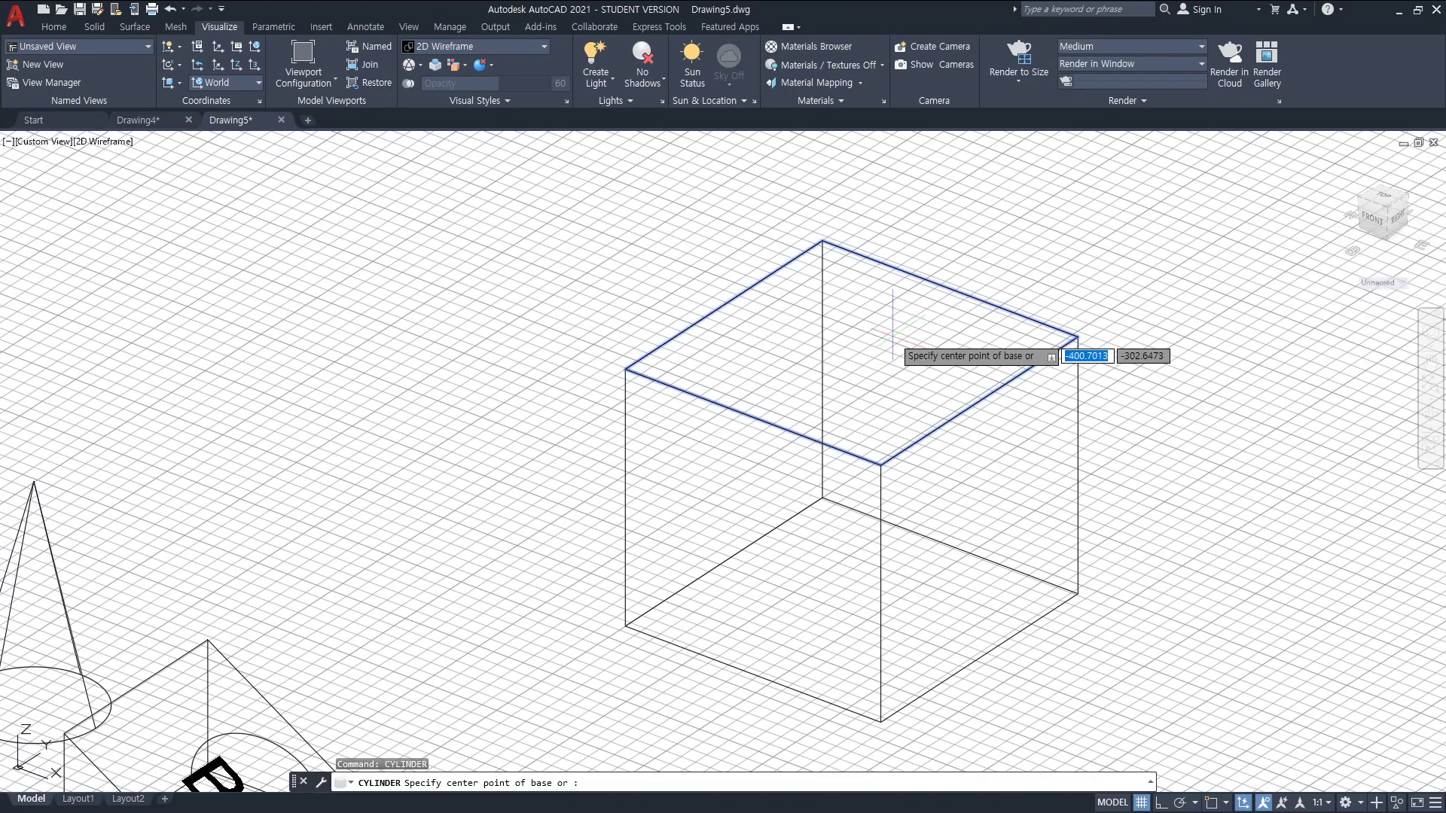
left_click(856, 356)
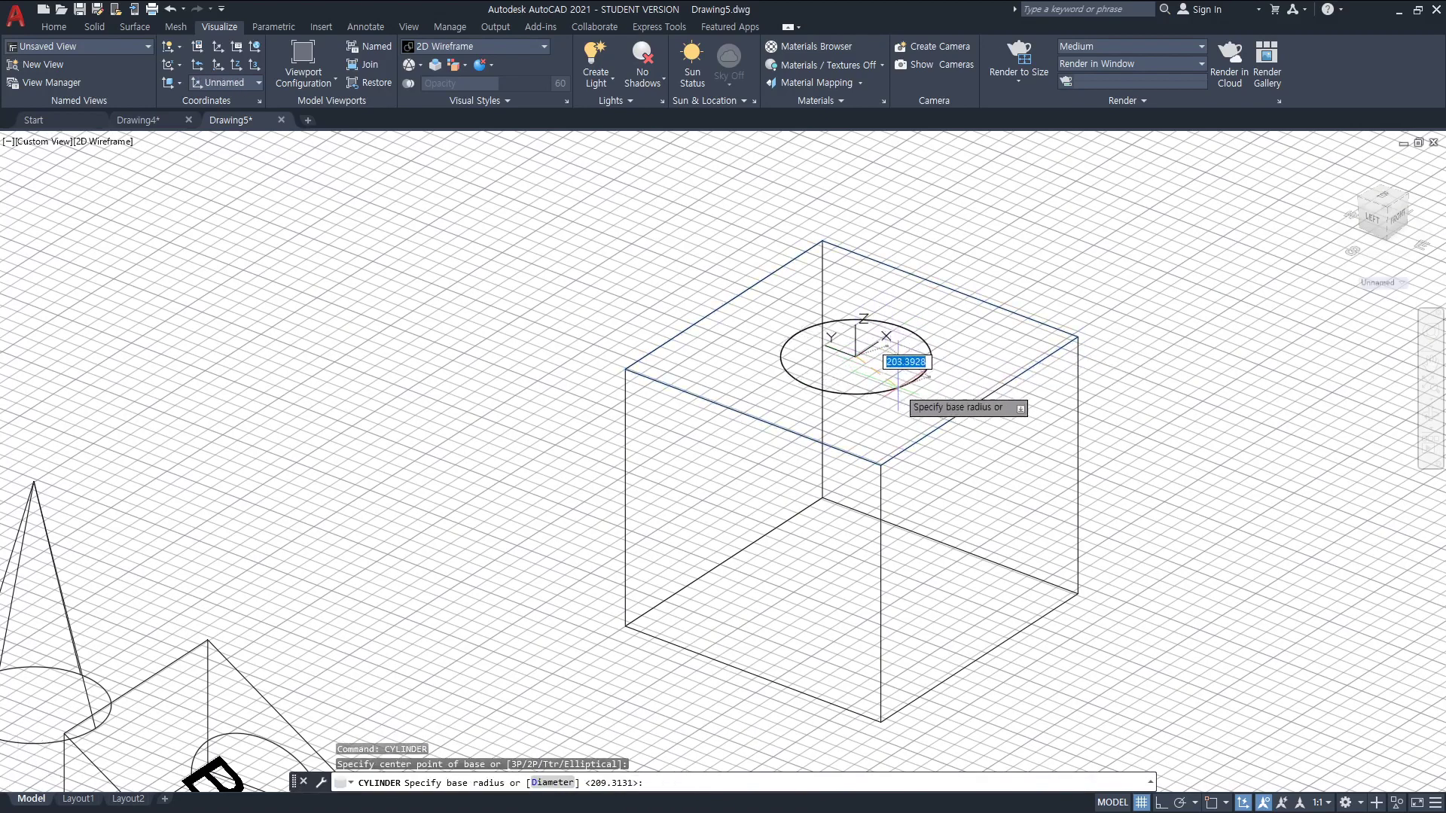
left_click(922, 400)
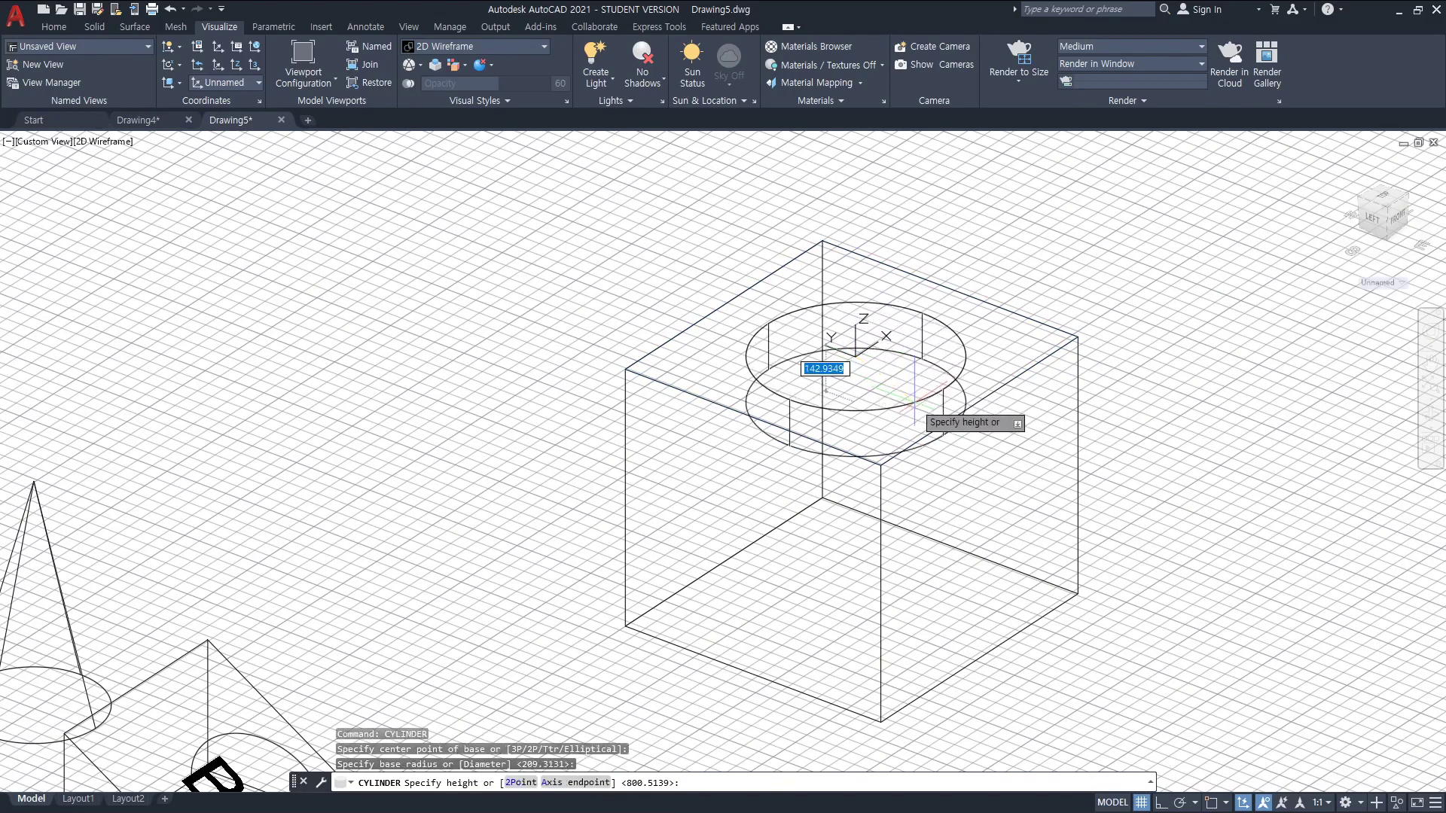
left_click(942, 306)
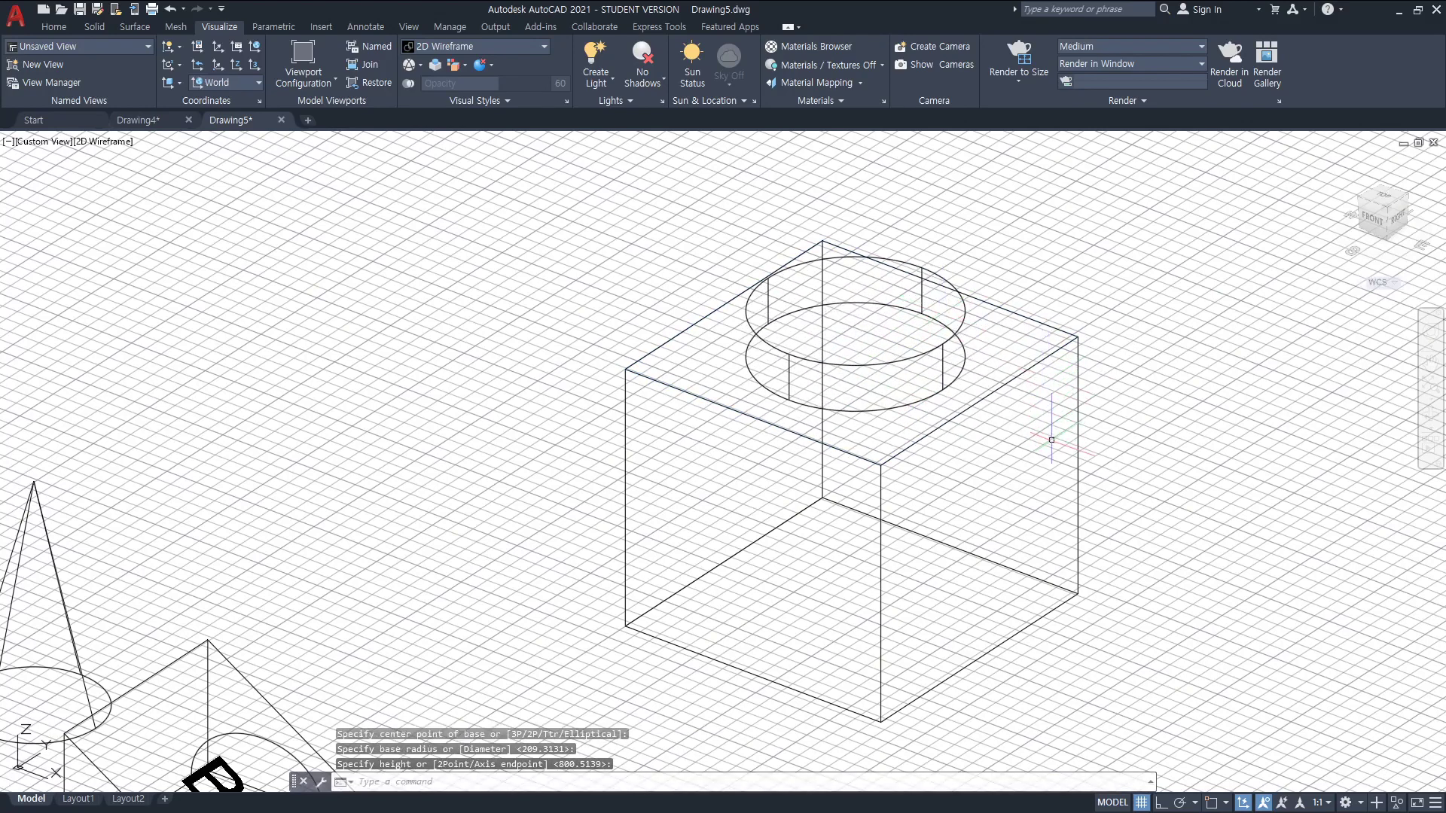
- Create a cylinder projecting outward from the box's right face, with a base radius of about 258 and a height of about 225
middle_click_drag(1080, 459, 1042, 448, "shift")
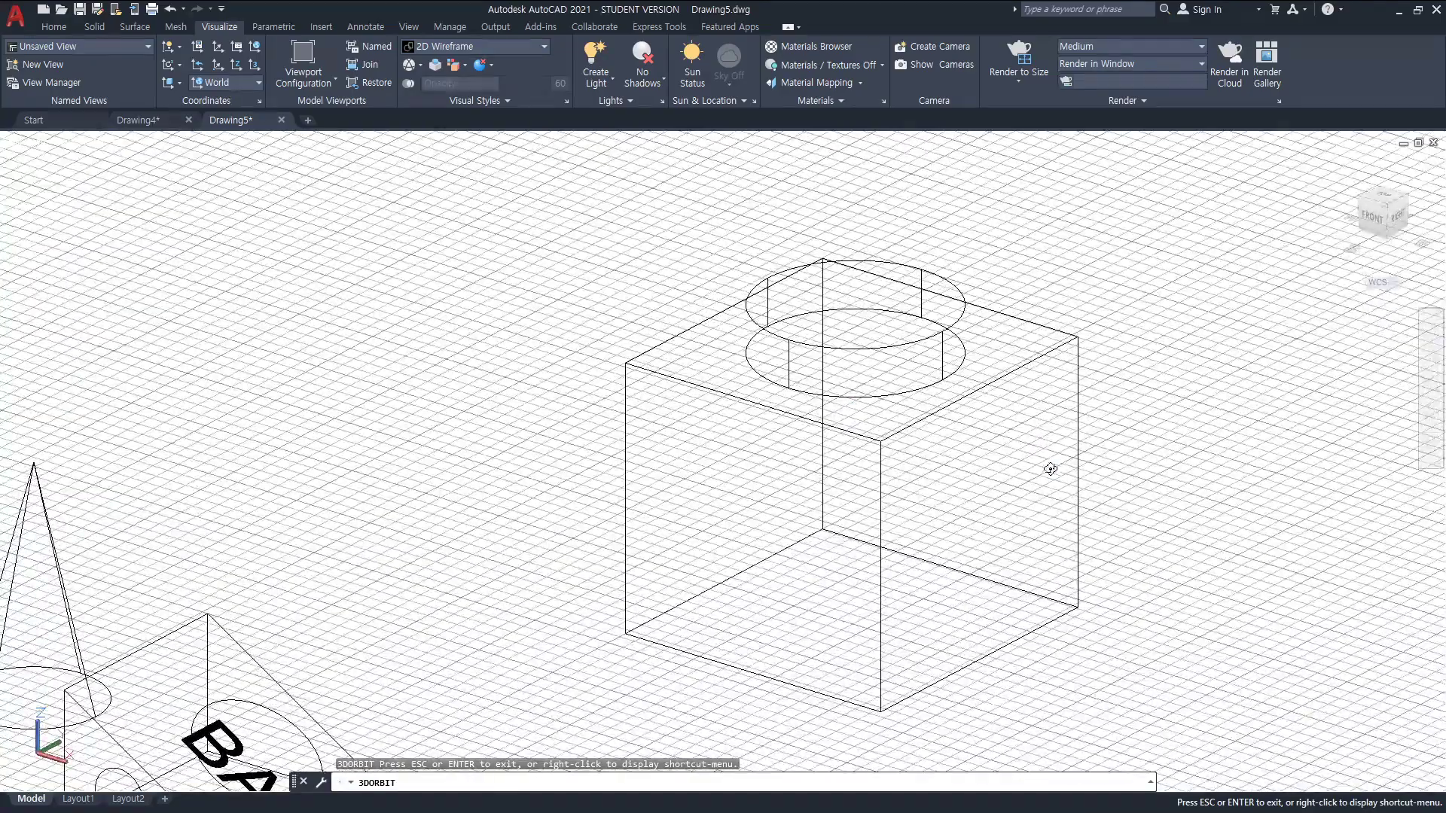
middle_click_drag(1037, 510, 1015, 517, "shift")
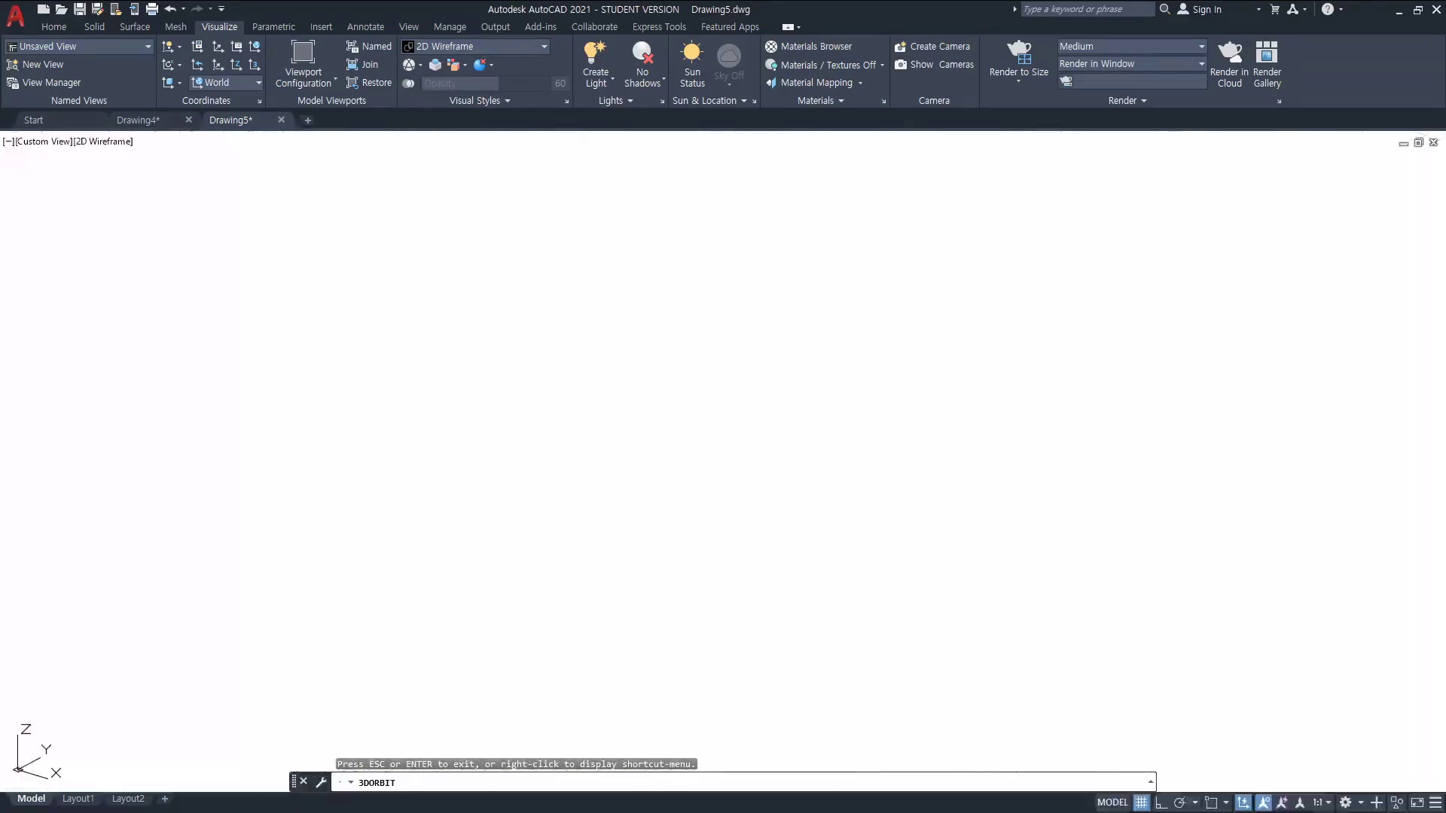
type("cyl")
key("Return")
left_click(986, 521)
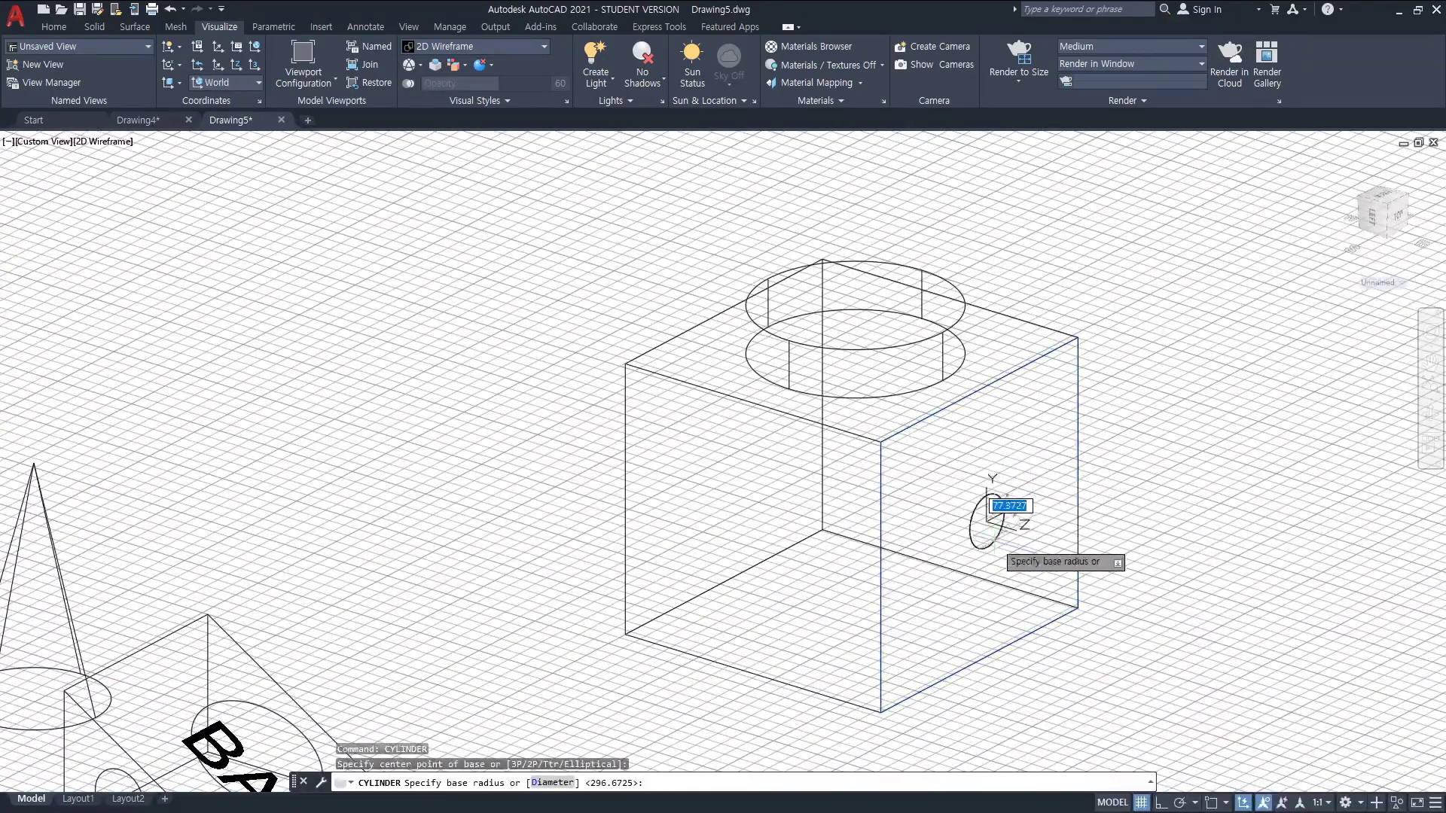
left_click(1019, 575)
left_click(1045, 575)
- Create a short cylinder projecting outward from the box's front face
key("Return")
left_click(744, 537)
left_click(781, 606)
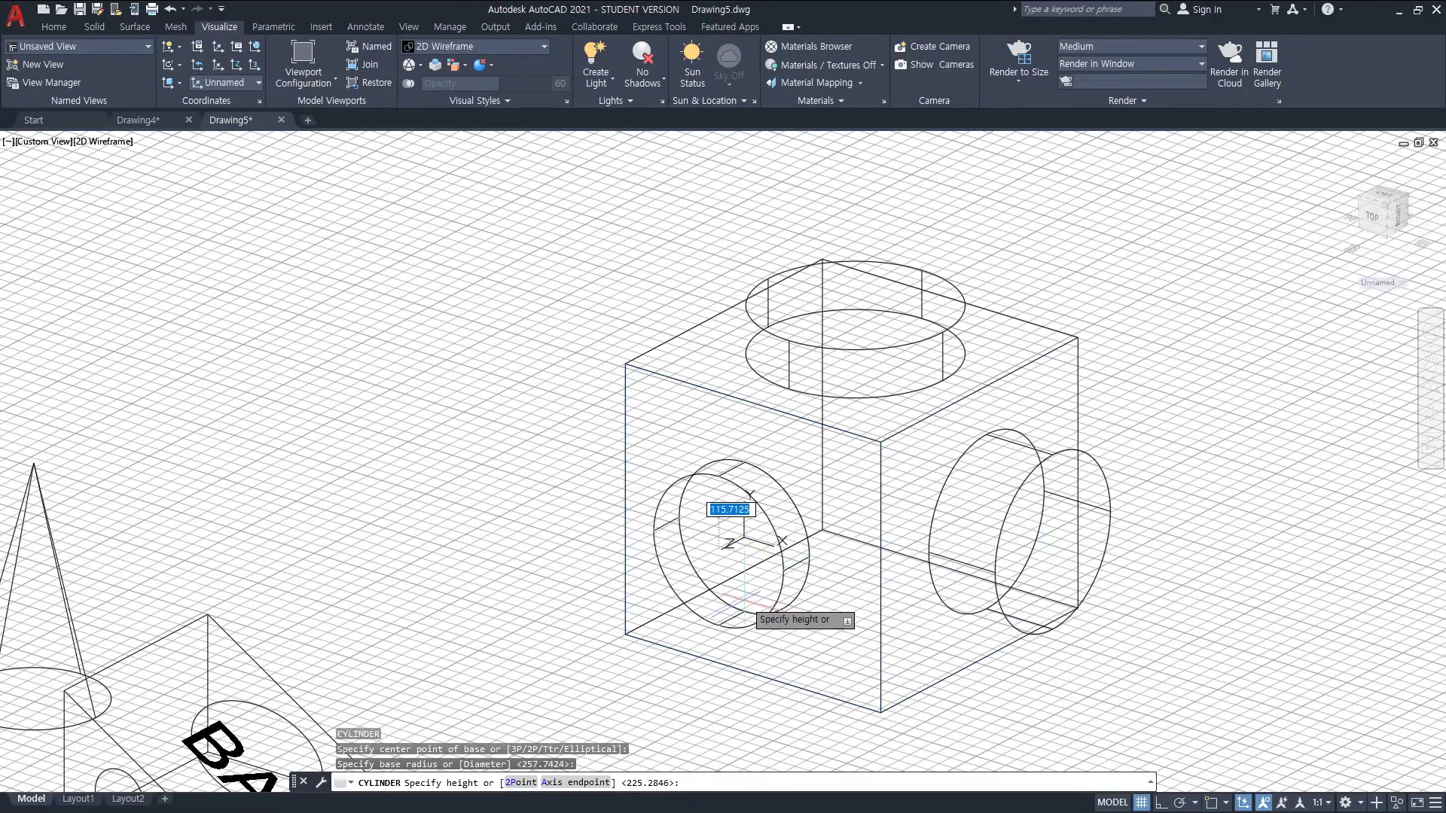
left_click(746, 605)
key("Escape")
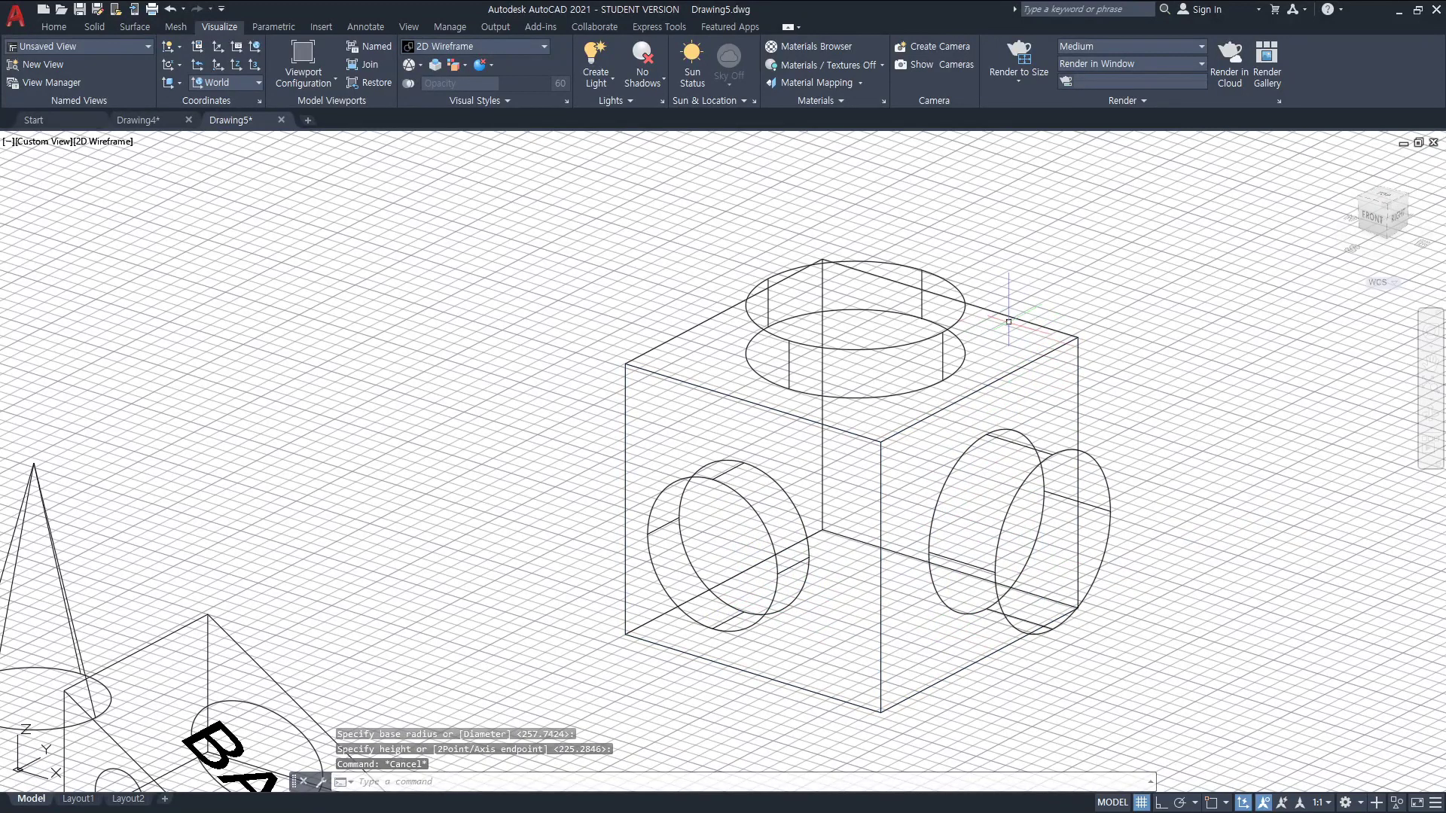
- Turn the model to its rear side and create a cylinder on the box's back face
key("Escape")
type("or")
key("Return")
left_click_drag(1098, 396, 889, 550)
key("Escape")
type("cylind")
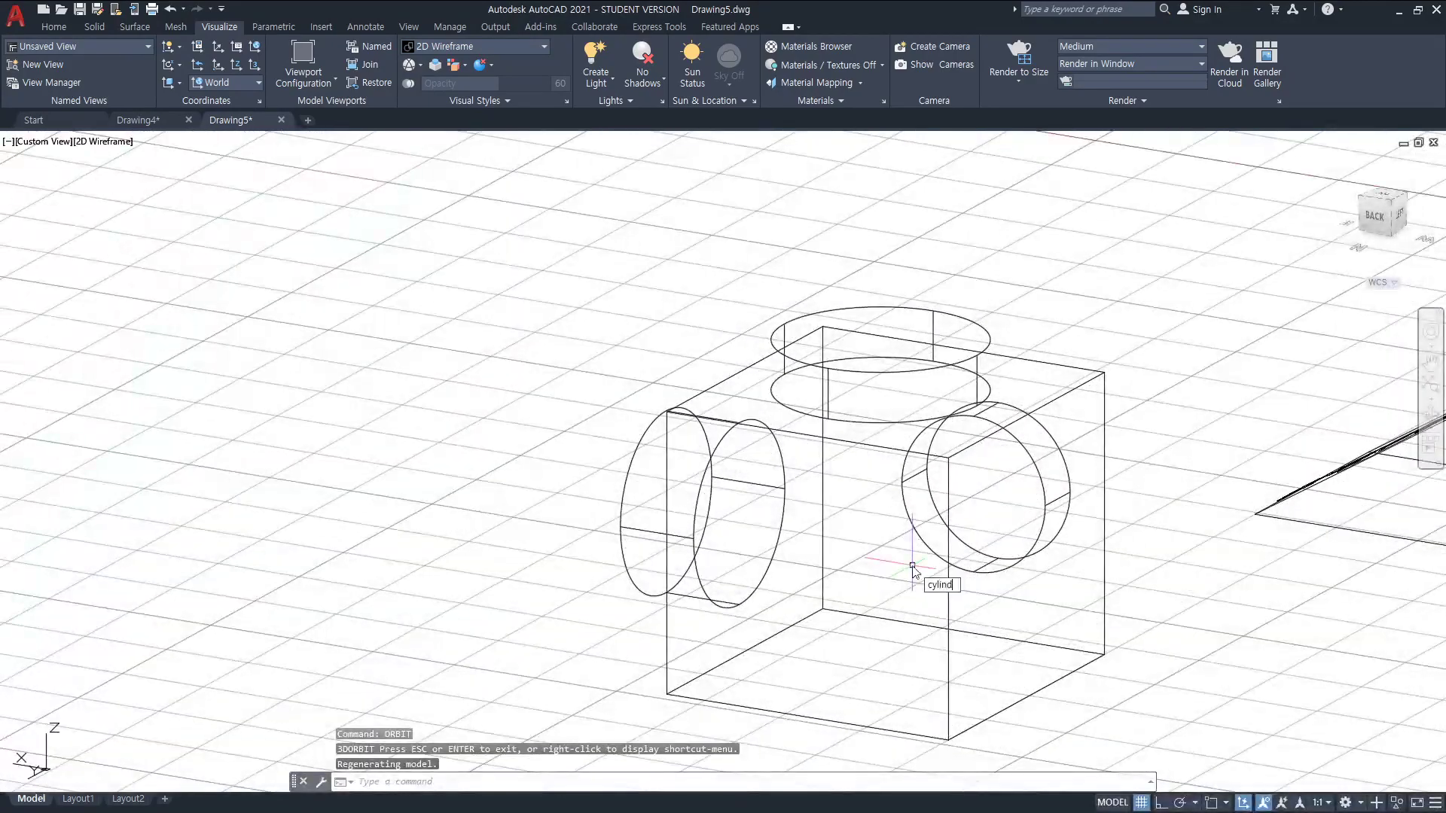
key("Return")
left_click(814, 584)
key("Escape")
type("cyl")
key("Return")
left_click(870, 636)
left_click(851, 570)
left_click(794, 605)
- Create another cylinder on the box's left face and check the cylinders on the box from other angles
key("Return")
left_click(1062, 591)
left_click(1080, 633)
left_click(1163, 625)
key("Escape")
type("odo")
key("Return")
left_click_drag(1114, 583, 803, 571)
left_click_drag(1020, 586, 886, 626)
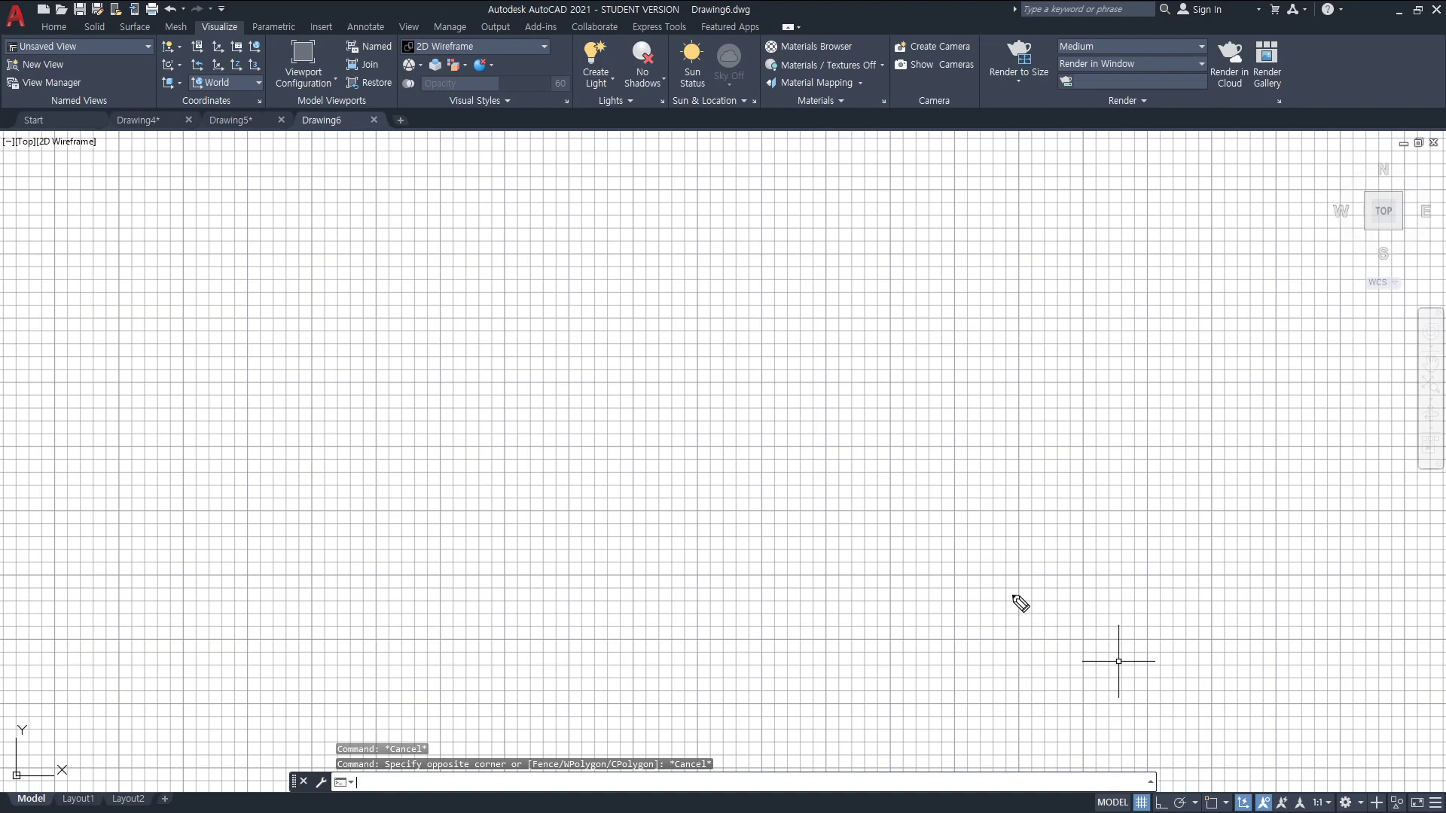
mouse_move(787, 312)
left_mouse_down()
mouse_move(683, 370)
mouse_move(680, 444)
mouse_move(849, 486)
left_mouse_up()
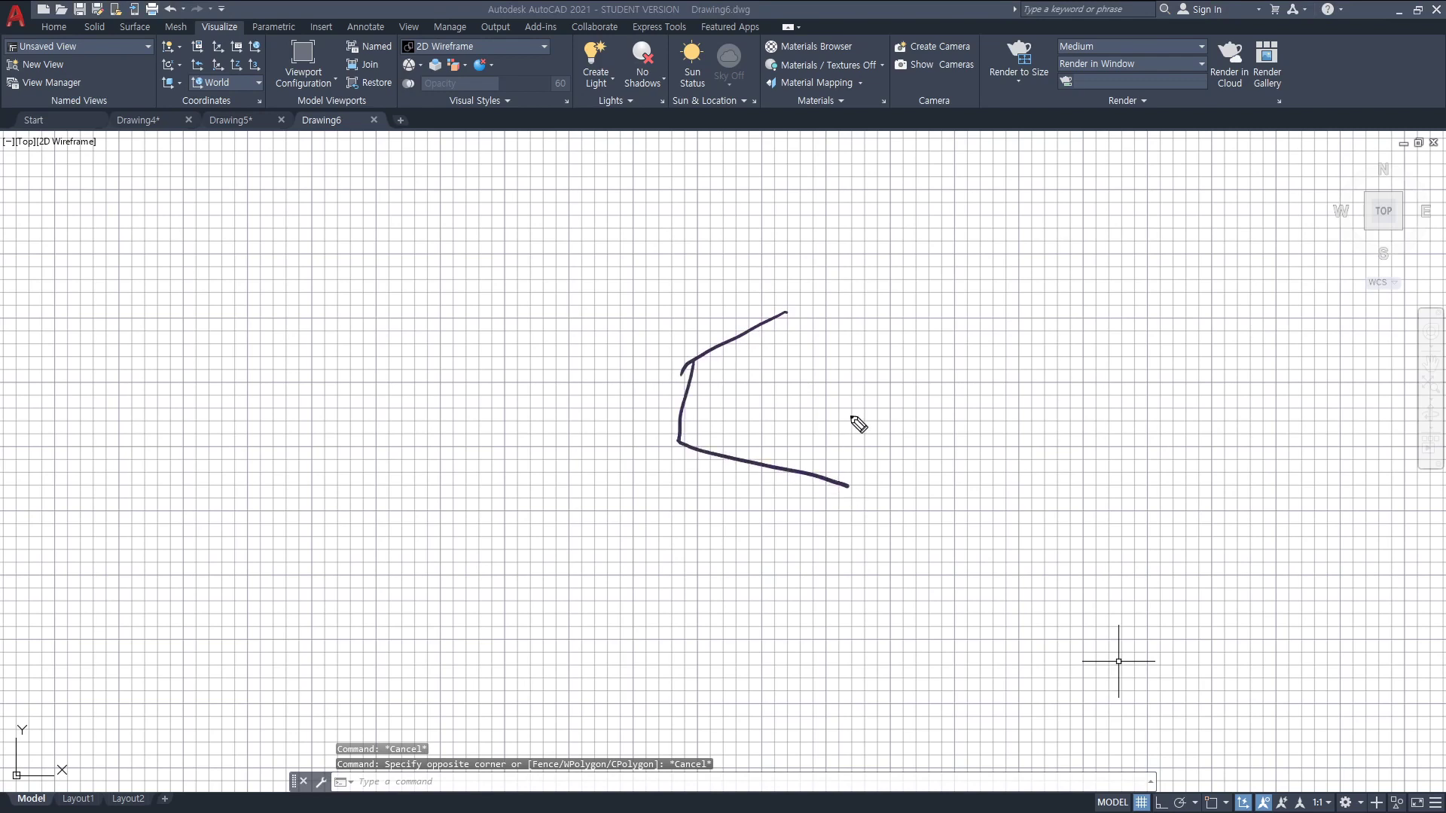
mouse_move(781, 315)
left_mouse_down()
mouse_move(869, 389)
mouse_move(864, 495)
mouse_move(828, 301)
mouse_move(943, 264)
mouse_move(1052, 313)
left_mouse_up()
mouse_move(858, 403)
left_mouse_down()
mouse_move(1044, 323)
mouse_move(1025, 397)
left_mouse_up()
left_click_drag(860, 499, 1027, 394)
left_click_drag(695, 362, 880, 293)
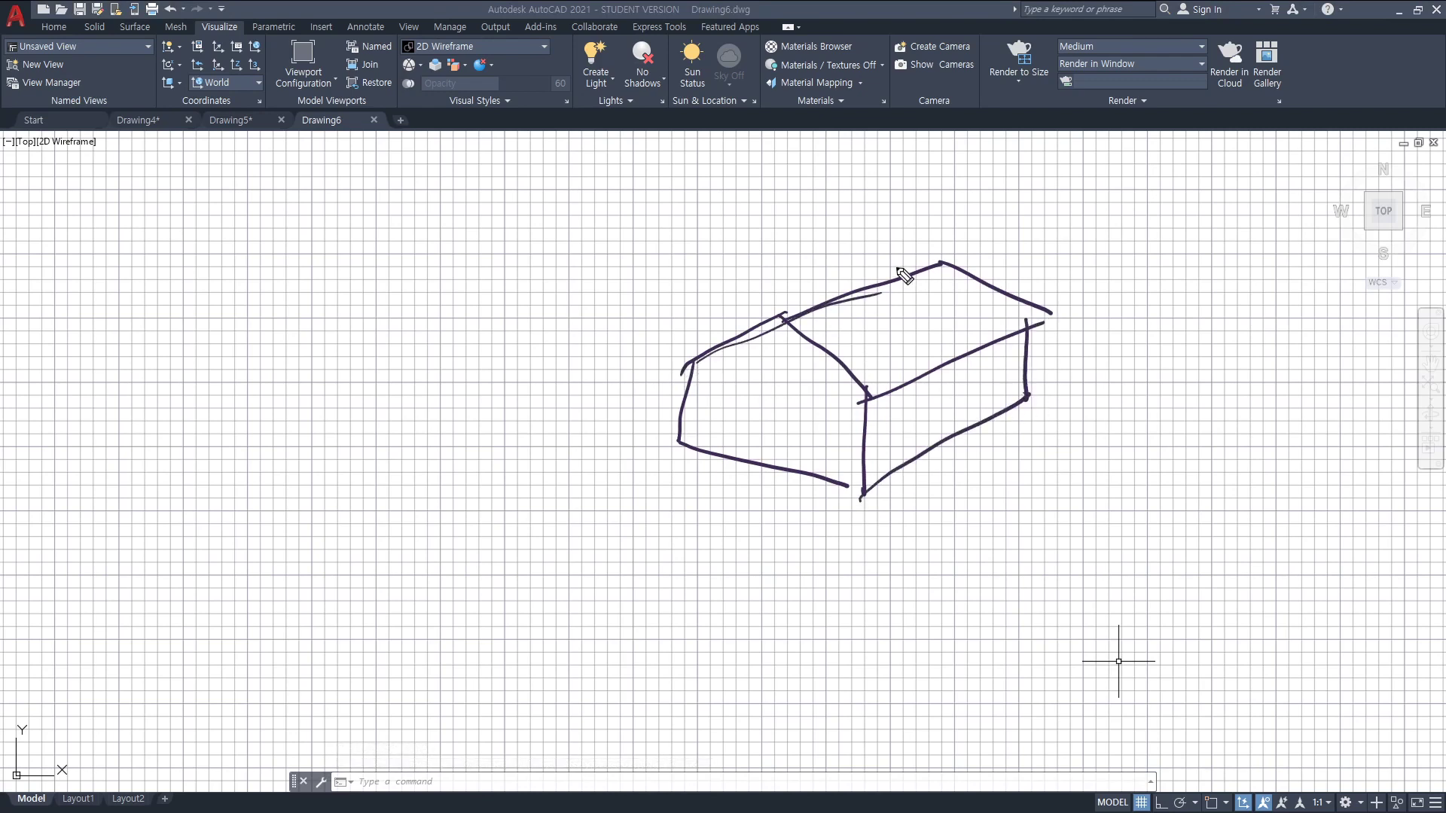
mouse_move(703, 361)
left_mouse_down()
mouse_move(780, 324)
mouse_move(920, 369)
left_mouse_up()
left_click_drag(881, 306, 969, 352)
left_click_drag(922, 289, 1009, 331)
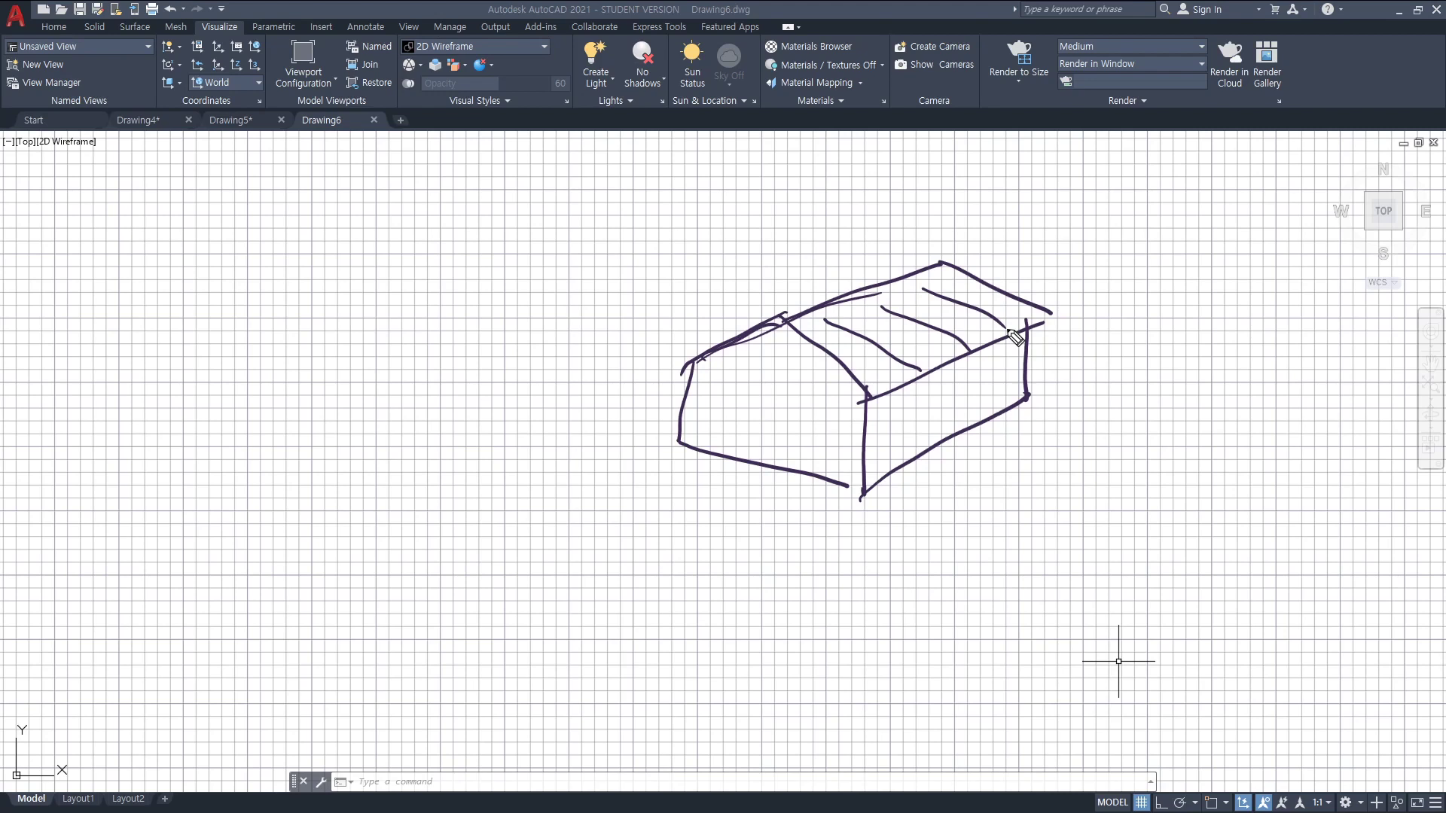
mouse_move(787, 322)
left_mouse_down()
mouse_move(932, 277)
mouse_move(787, 322)
left_mouse_up()
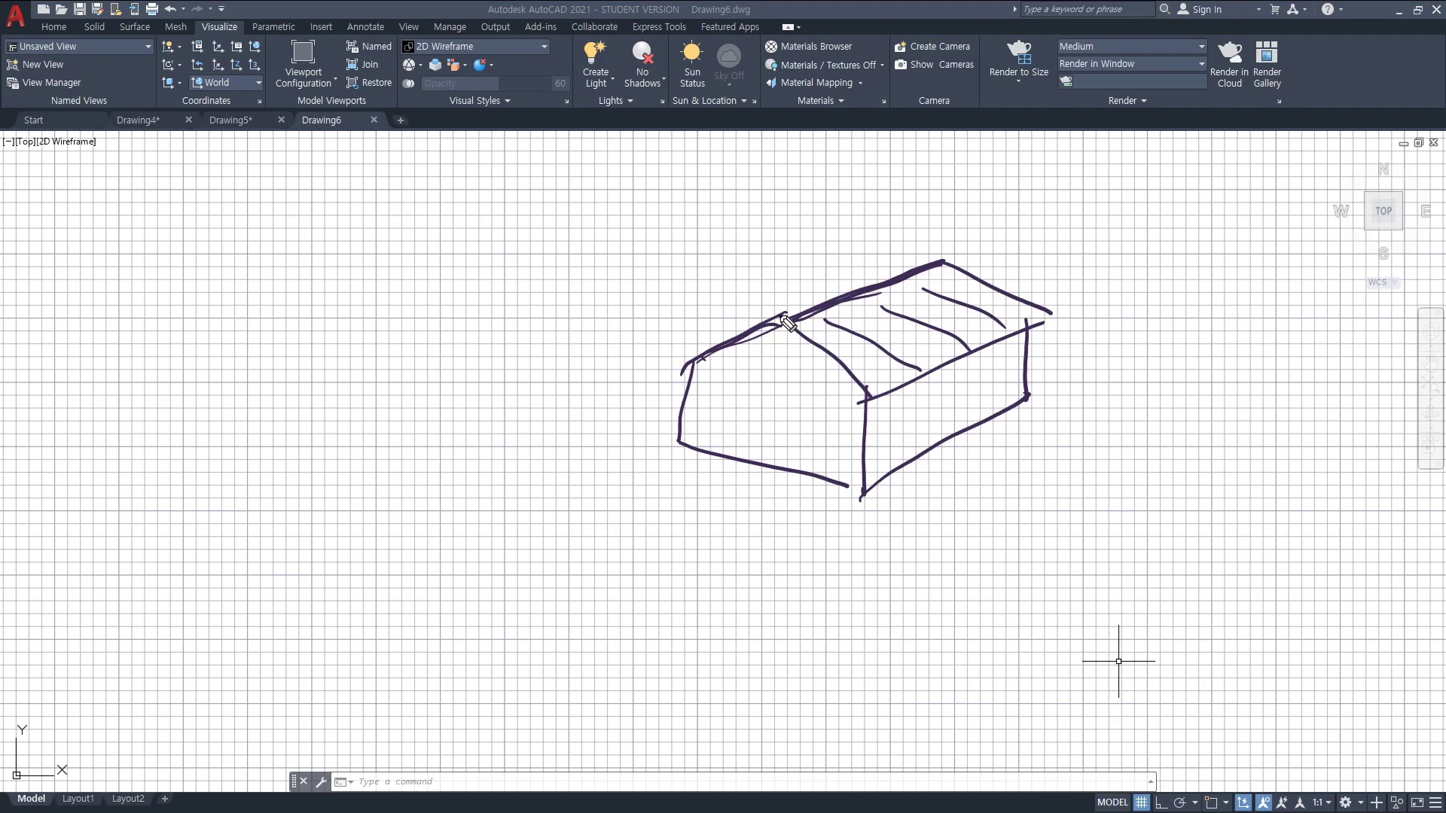
left_click_drag(688, 523, 617, 572)
left_click_drag(587, 584, 731, 607)
mouse_move(688, 524)
left_mouse_down()
mouse_move(800, 544)
mouse_move(745, 596)
left_mouse_up()
left_click_drag(614, 590, 623, 655)
left_click_drag(627, 647, 727, 672)
mouse_move(728, 622)
left_mouse_down()
mouse_move(735, 668)
mouse_move(803, 561)
left_mouse_up()
left_click_drag(796, 334, 918, 268)
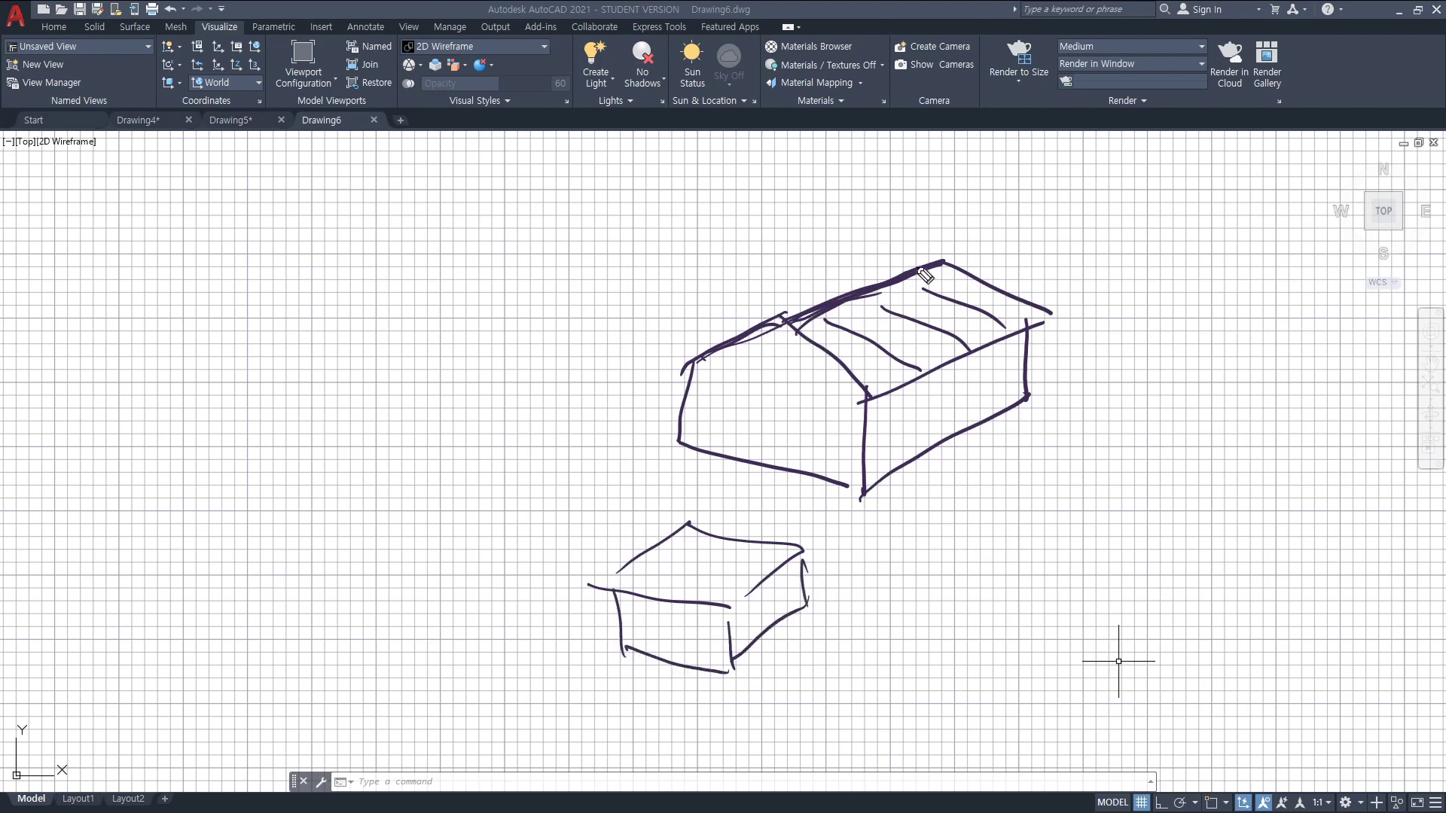
mouse_move(1015, 384)
left_mouse_down()
mouse_move(1174, 330)
mouse_move(1154, 353)
left_mouse_up()
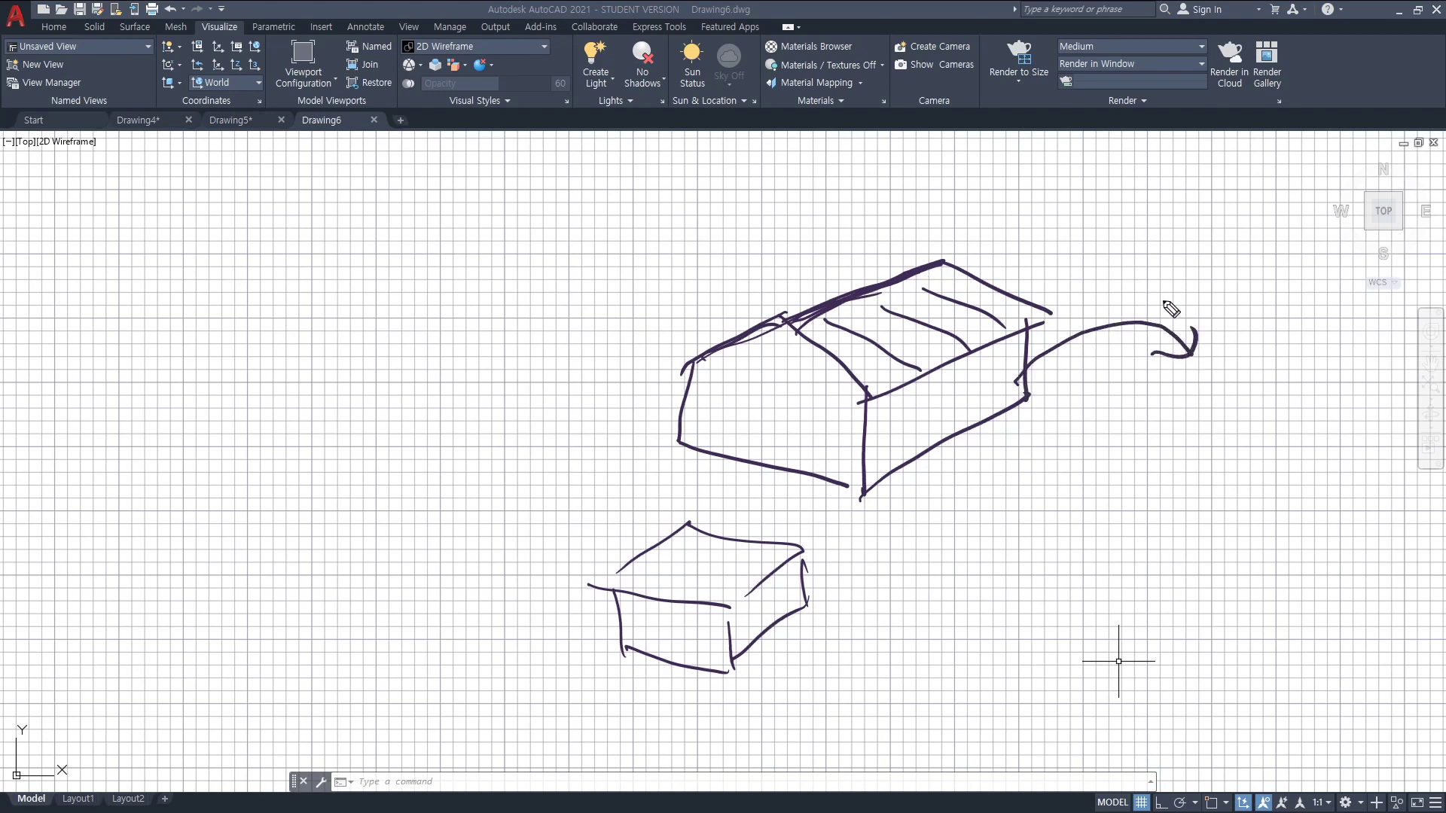
mouse_move(1260, 536)
left_mouse_down()
mouse_move(1169, 562)
mouse_move(1149, 612)
mouse_move(1301, 633)
mouse_move(1309, 575)
mouse_move(1303, 631)
left_mouse_up()
left_click_drag(1166, 423, 1165, 554)
left_click_drag(1261, 394, 1261, 405)
left_click_drag(1261, 426, 1267, 538)
left_click_drag(1333, 388, 1334, 402)
left_click_drag(1327, 475, 1308, 588)
left_click_drag(1151, 431, 1163, 606)
left_click_drag(1290, 437, 1299, 636)
mouse_move(1150, 434)
left_mouse_down()
mouse_move(1302, 394)
mouse_move(1348, 416)
mouse_move(1293, 444)
mouse_move(1347, 527)
mouse_move(1297, 631)
left_mouse_up()
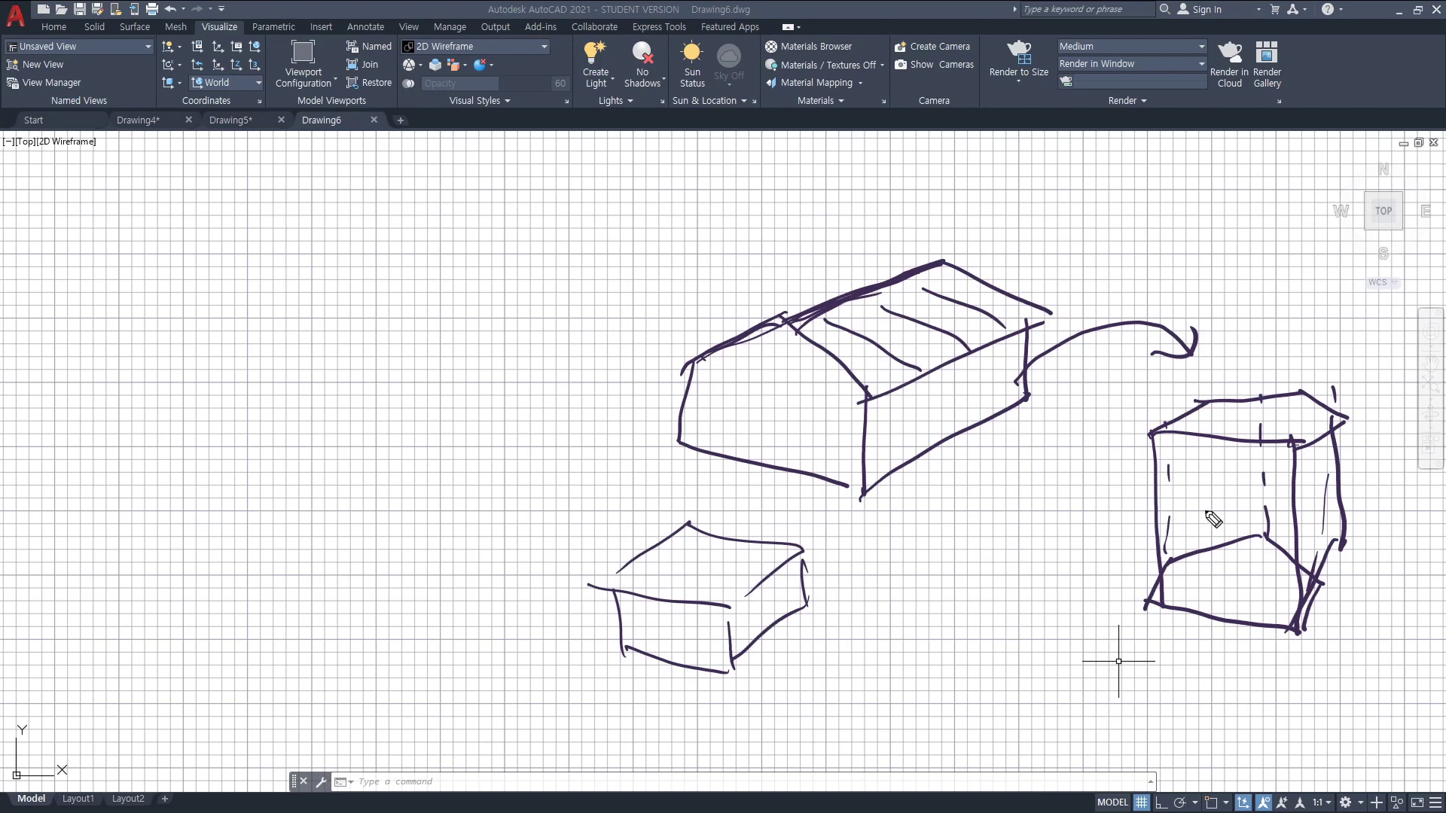
mouse_move(1200, 514)
left_mouse_down()
mouse_move(1097, 541)
mouse_move(1073, 578)
mouse_move(1107, 584)
left_mouse_up()
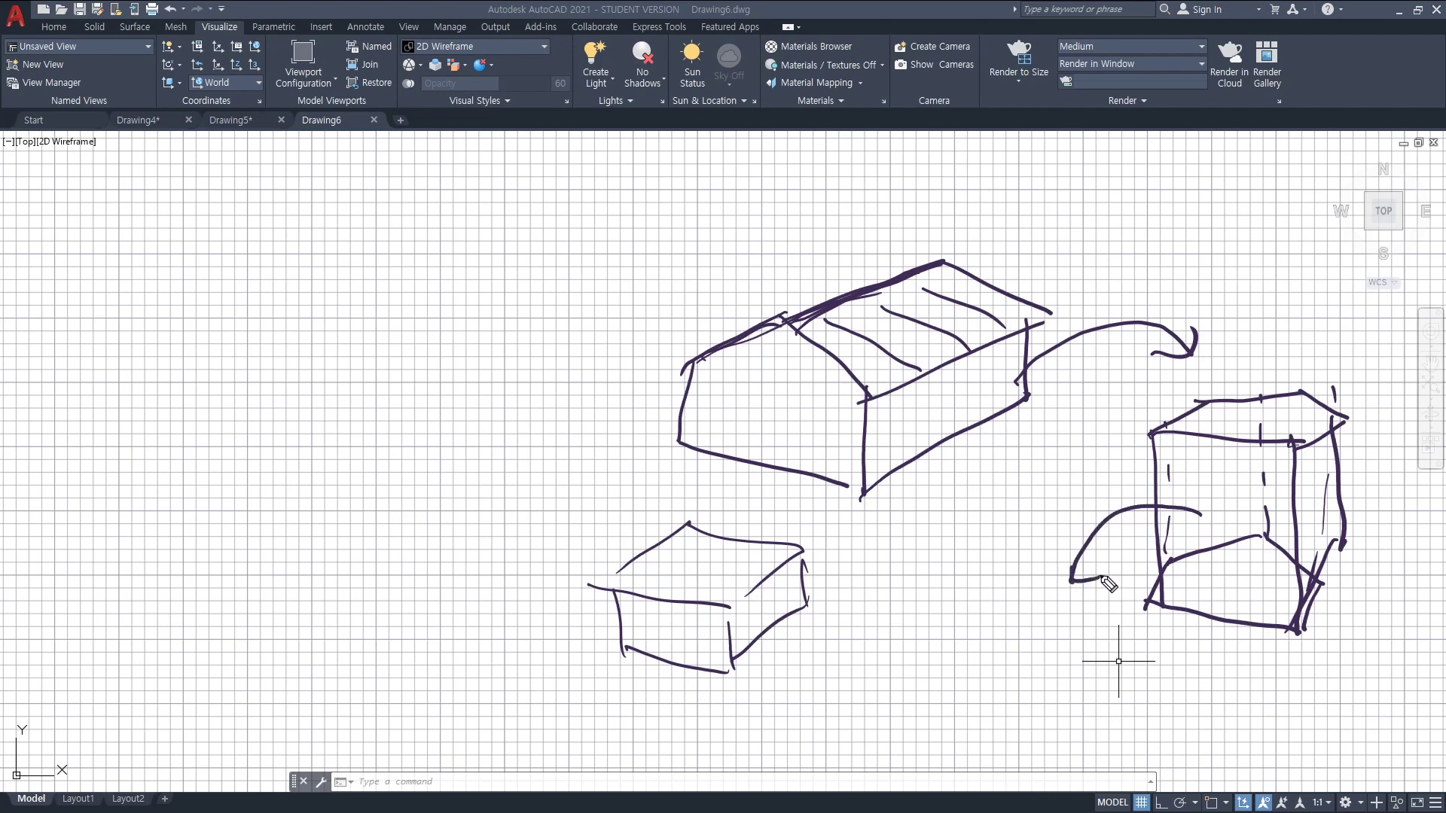
mouse_move(827, 497)
left_mouse_down()
mouse_move(797, 232)
mouse_move(931, 507)
left_mouse_up()
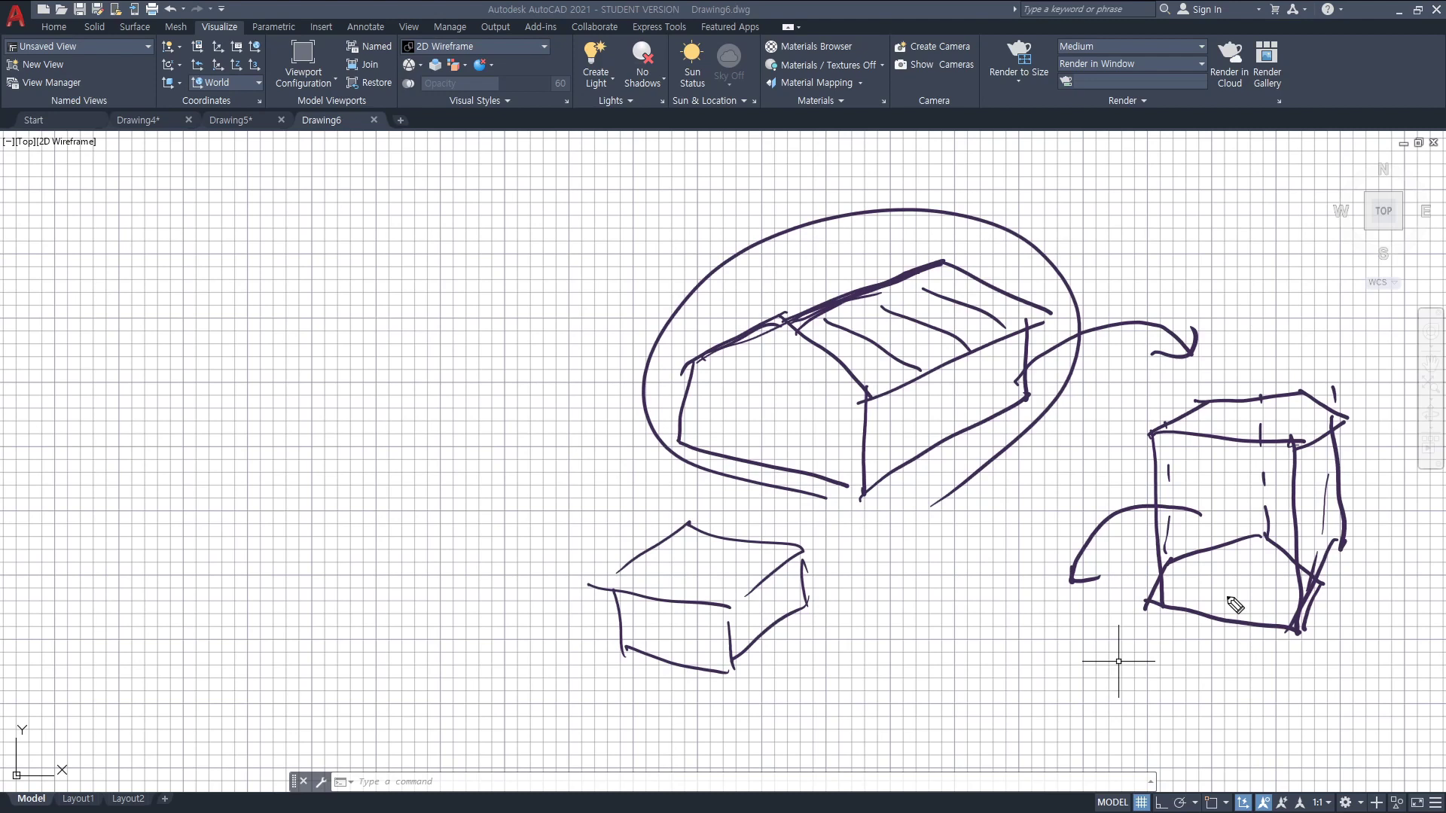
mouse_move(1276, 645)
left_mouse_down()
mouse_move(1084, 507)
mouse_move(1230, 611)
left_mouse_up()
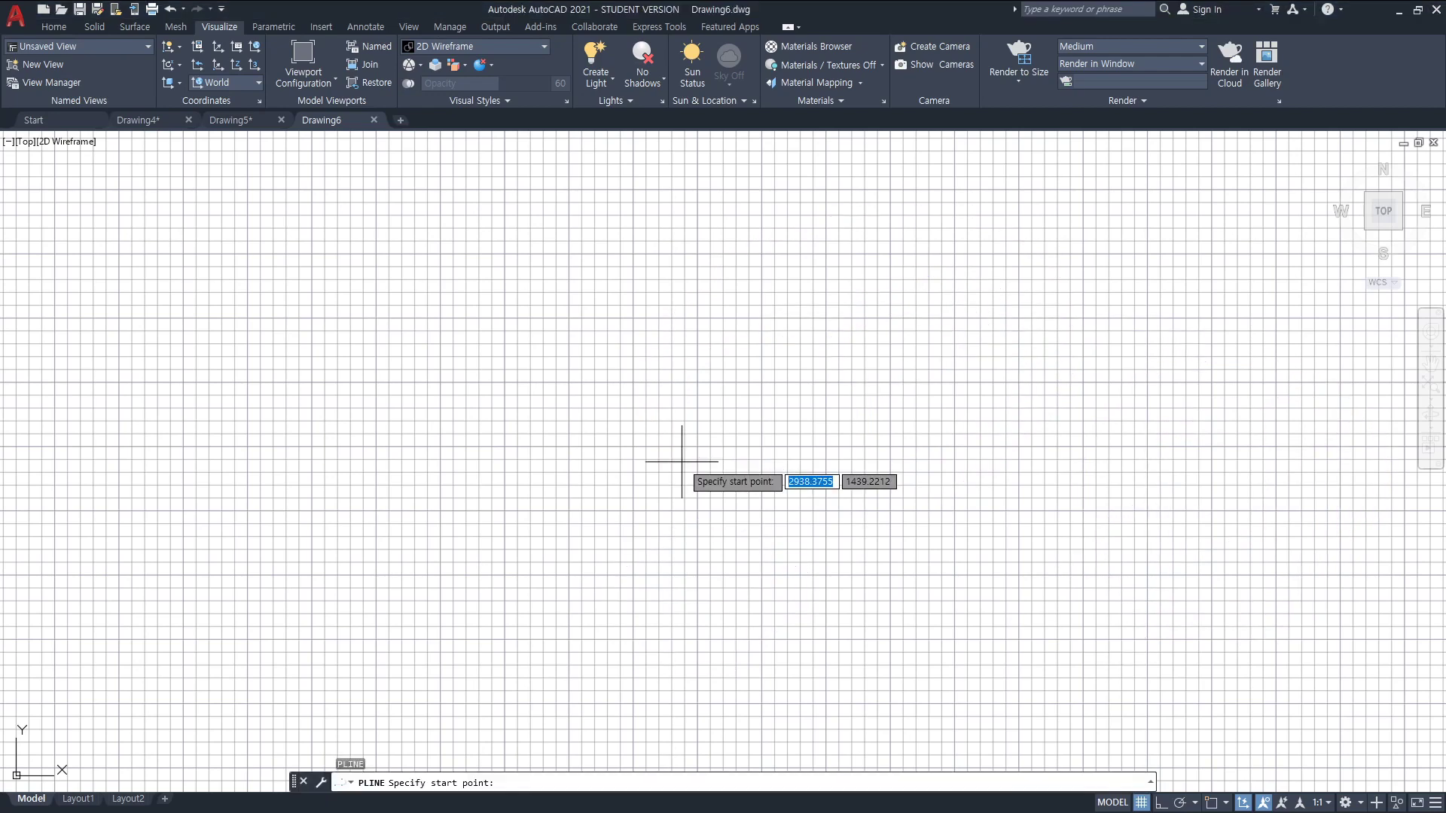
- Draw a vertical polyline with Ortho on as the centre line of a gabled house profile
left_click(684, 261)
key("F8")
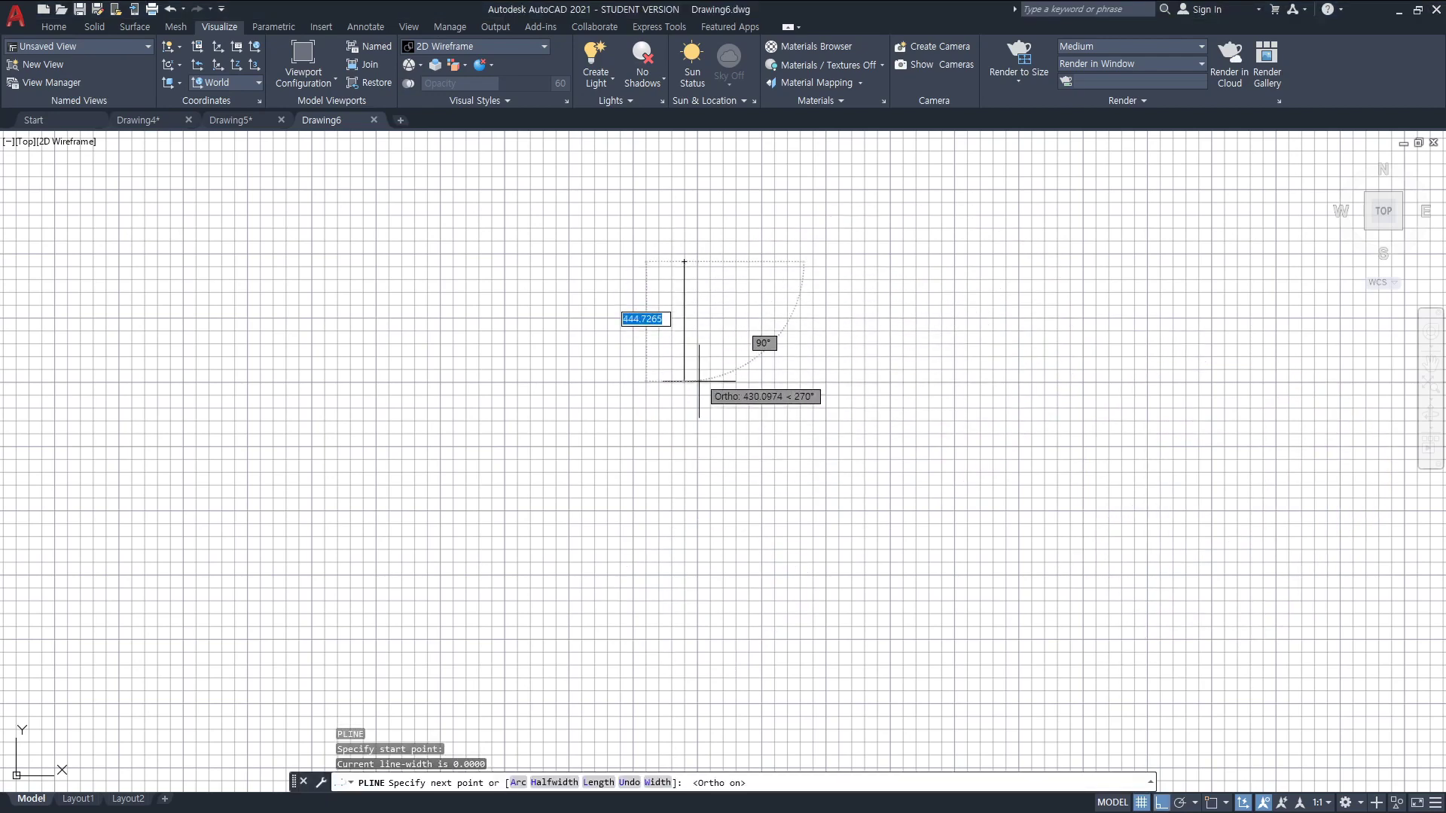
left_click(687, 562)
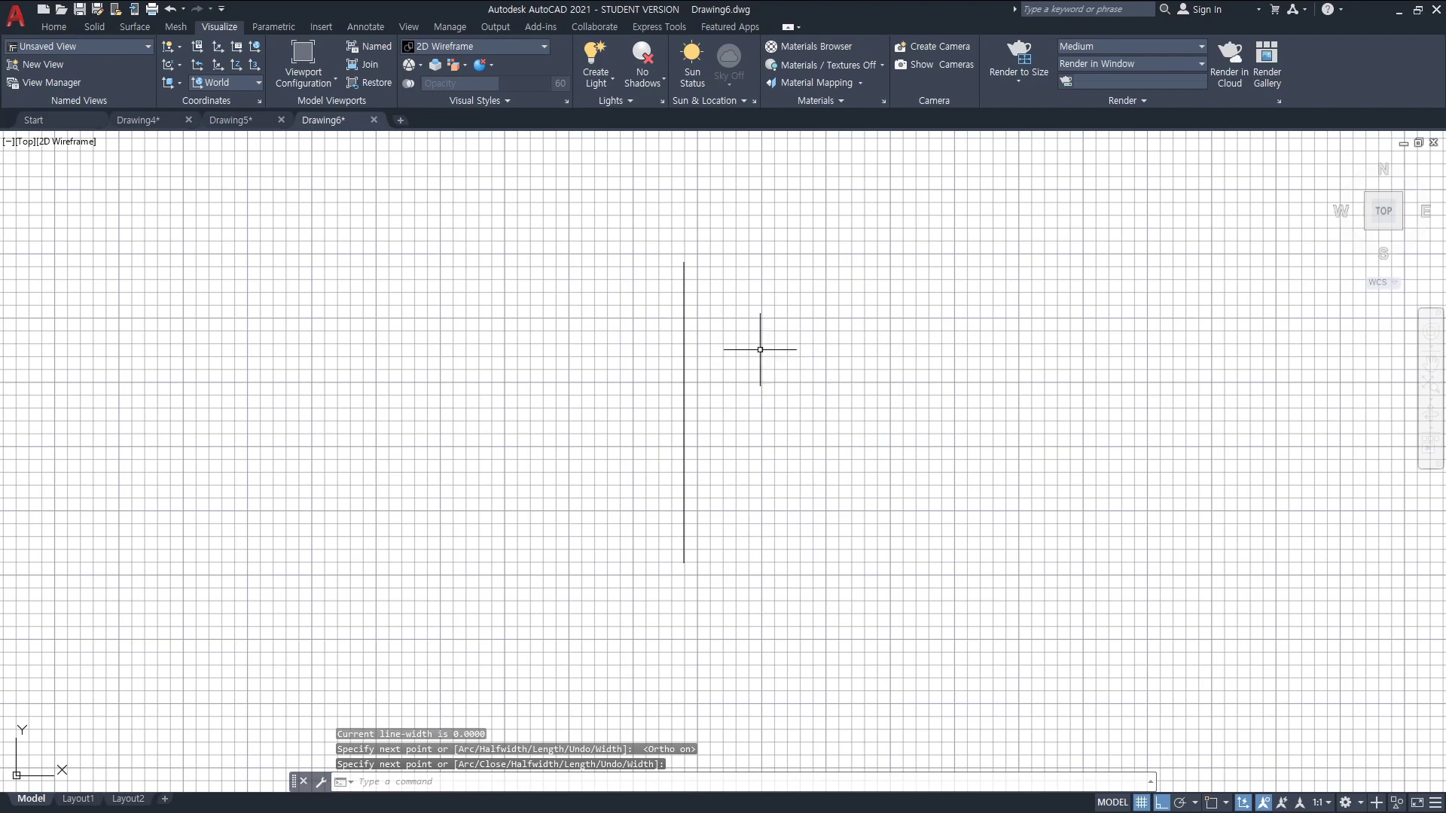
key("Return")
- Draw a polyline with a roof slope starting past the centre line, a vertical left wall, and a horizontal base crossing the centre line
key("Return")
key("F8")
left_click(728, 301)
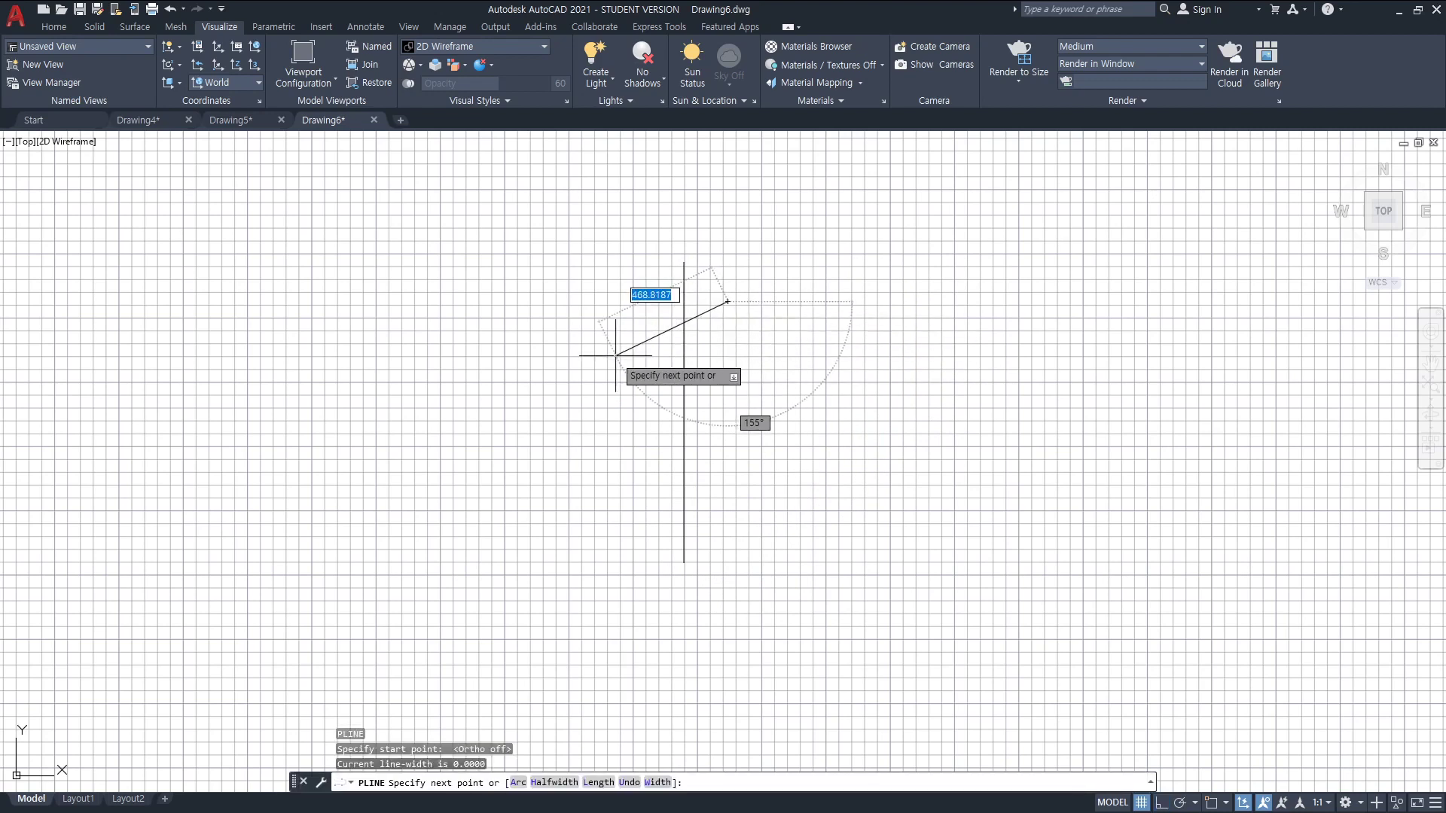
left_click(566, 395)
key("F8")
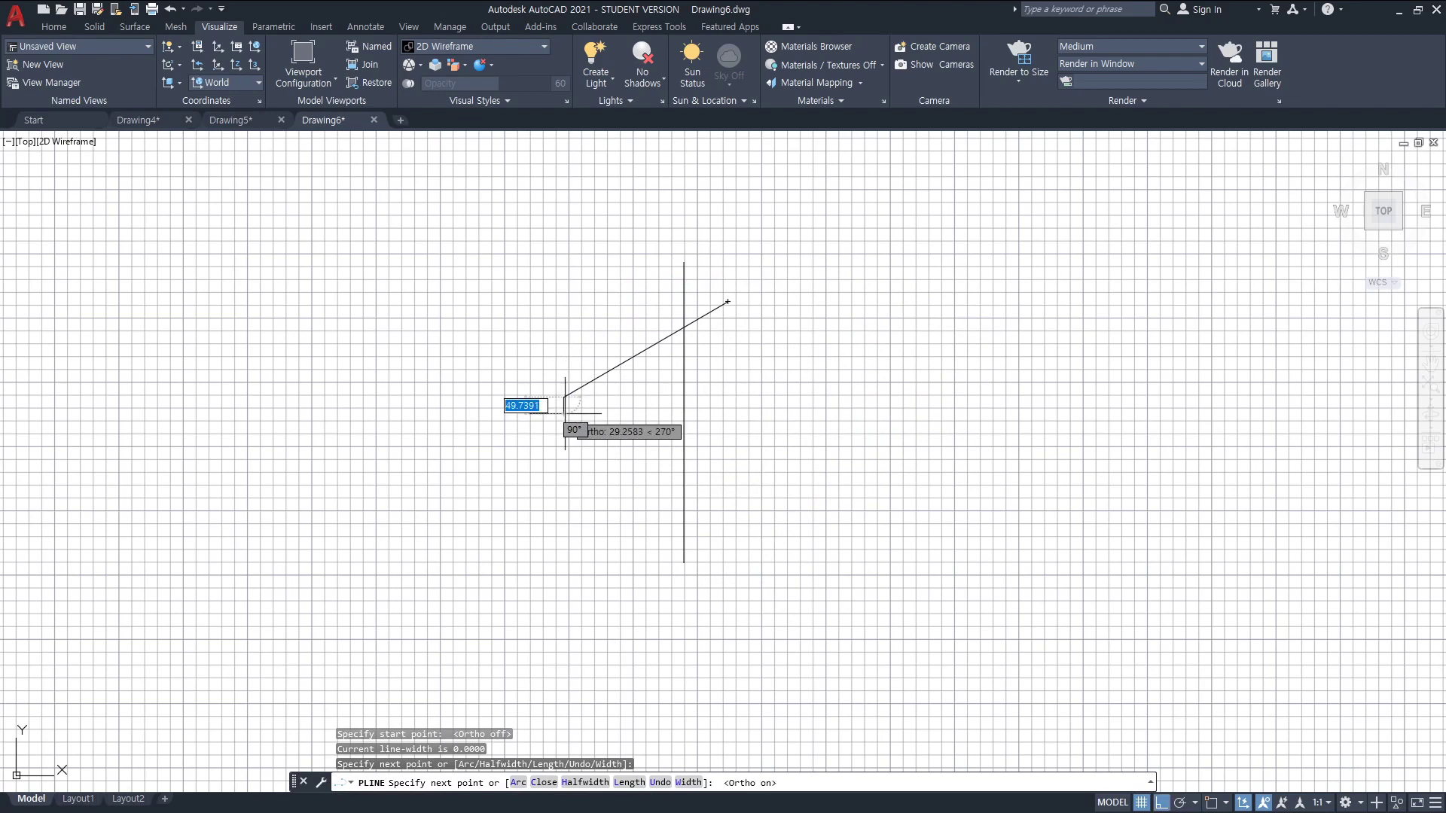
left_click(581, 531)
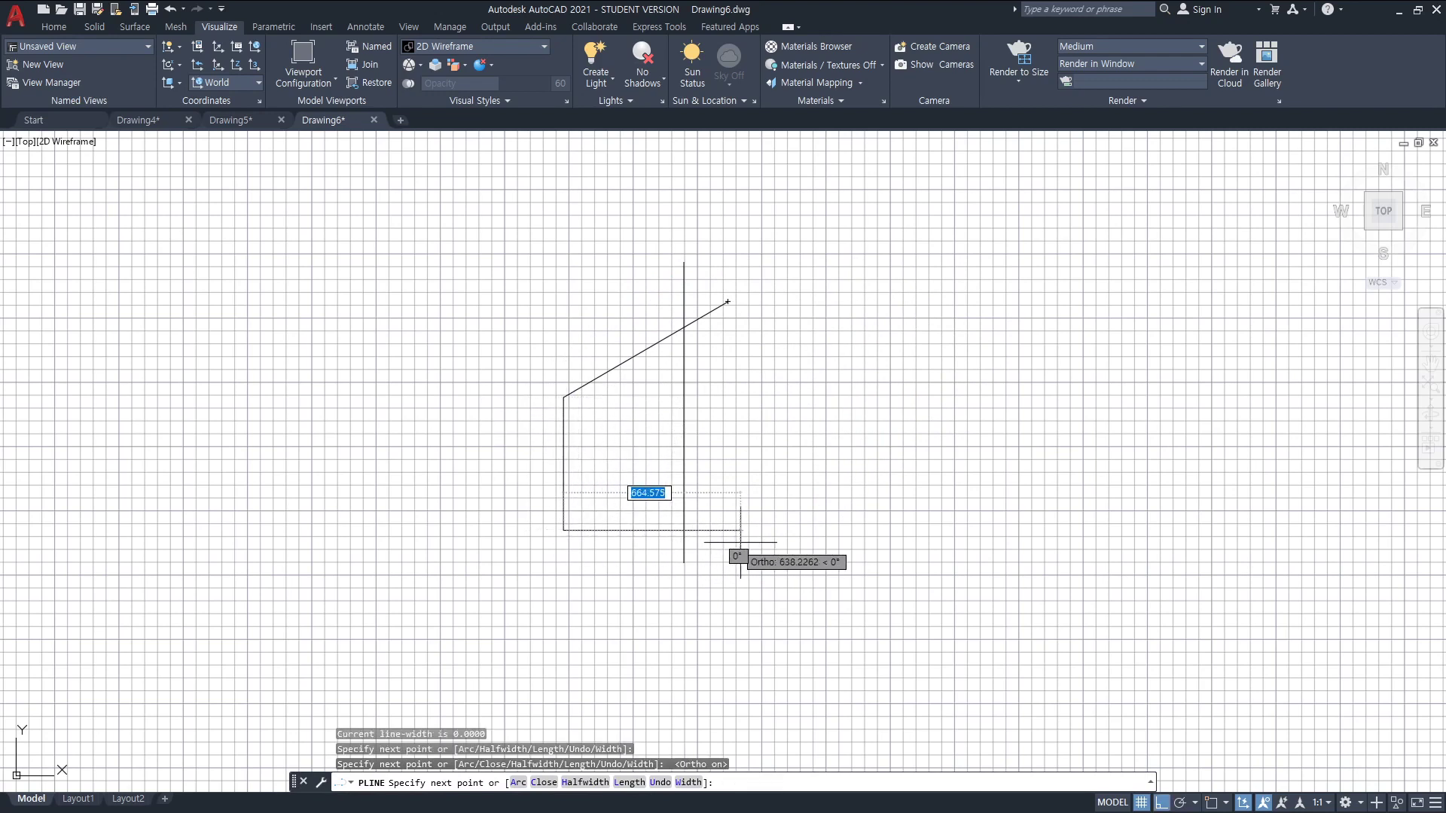
left_click(774, 530)
key("Escape")
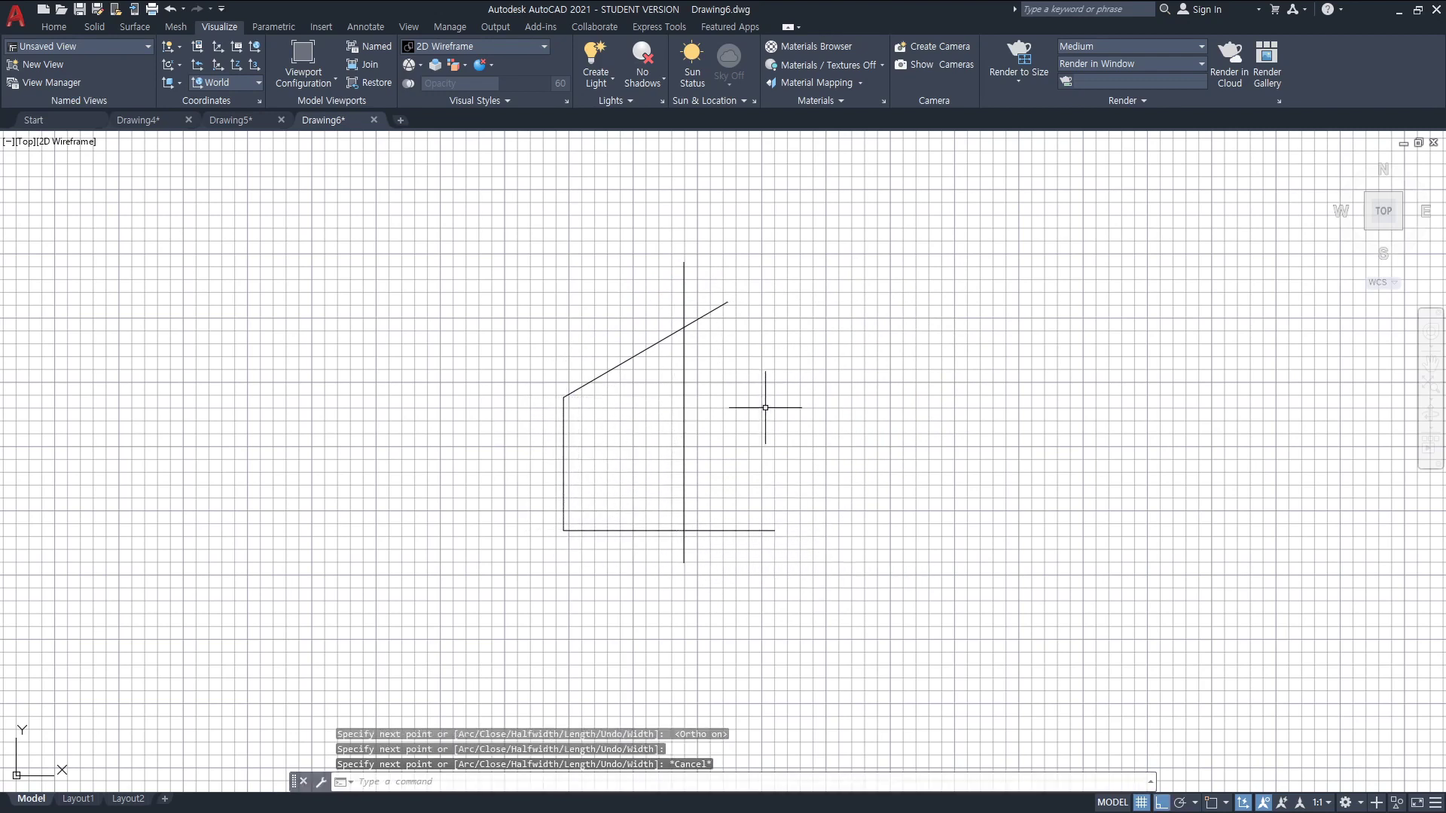
- Trim the roof and base overhangs past the centre line and the centre line's ends beyond the profile, leaving a closed half-house outline
type("tr")
key("Return")
left_click(716, 308)
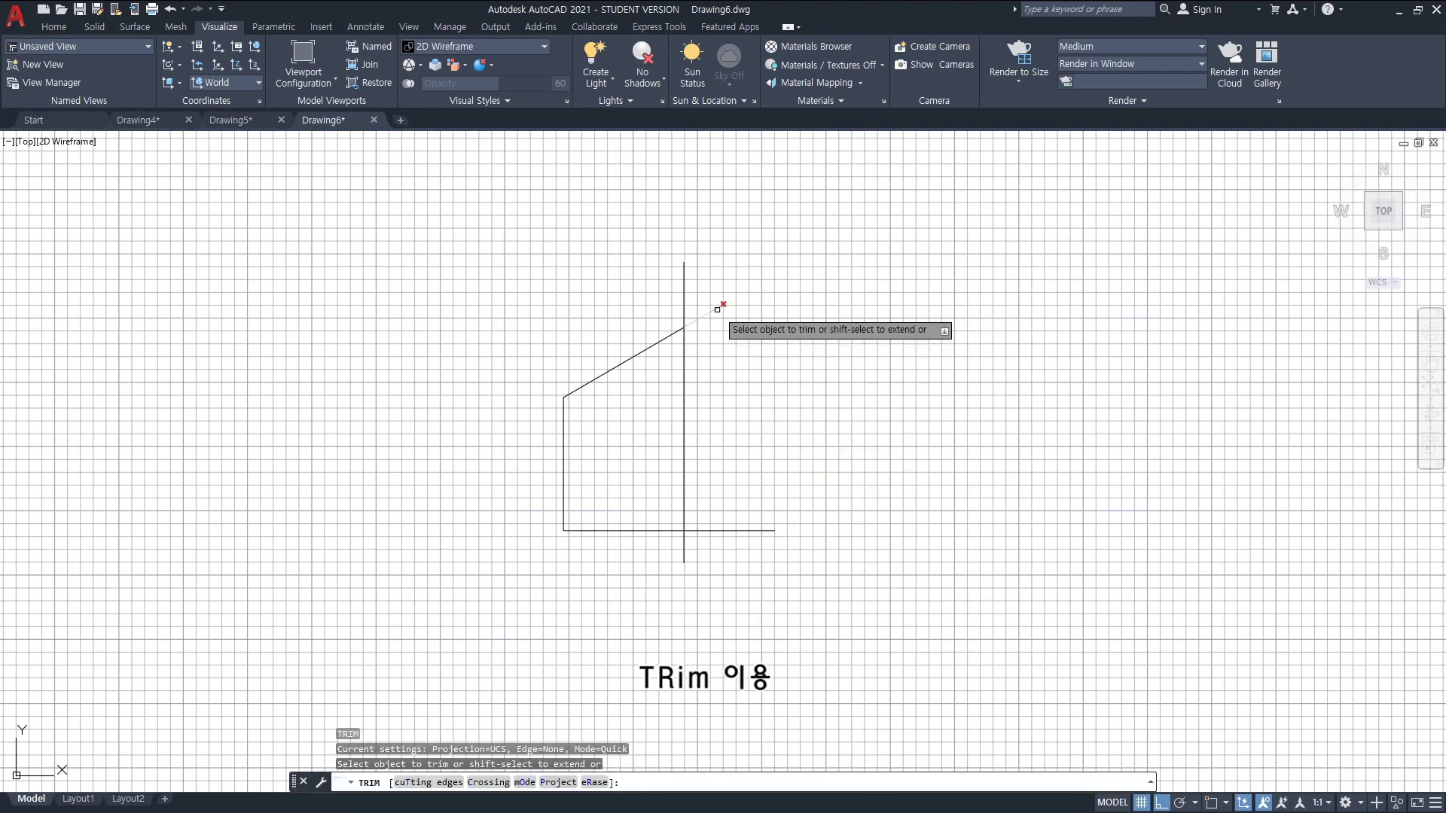
left_click(684, 296)
left_click(734, 387)
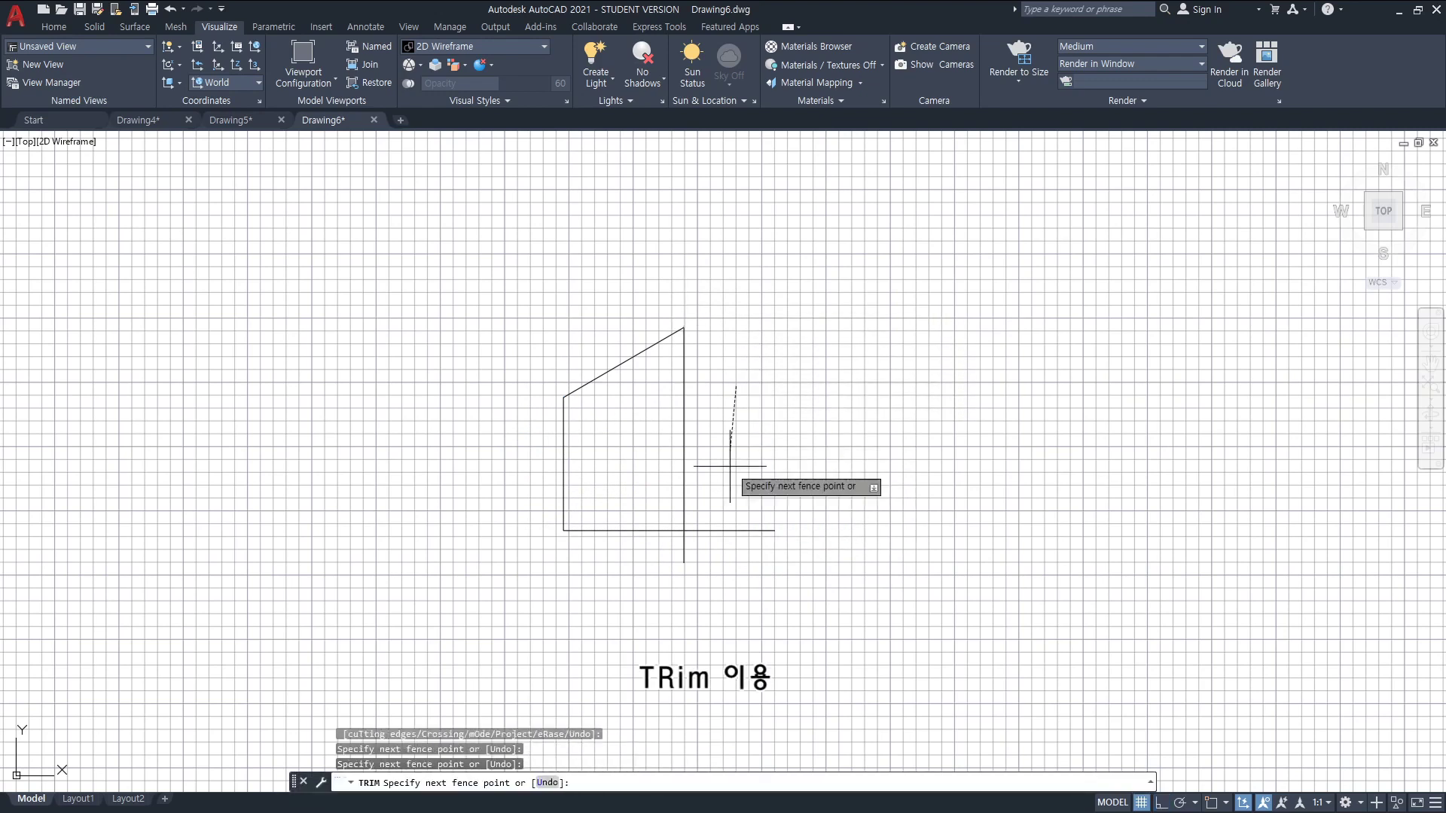
left_click(703, 601)
left_click(727, 541)
left_click(674, 554)
key("Return")
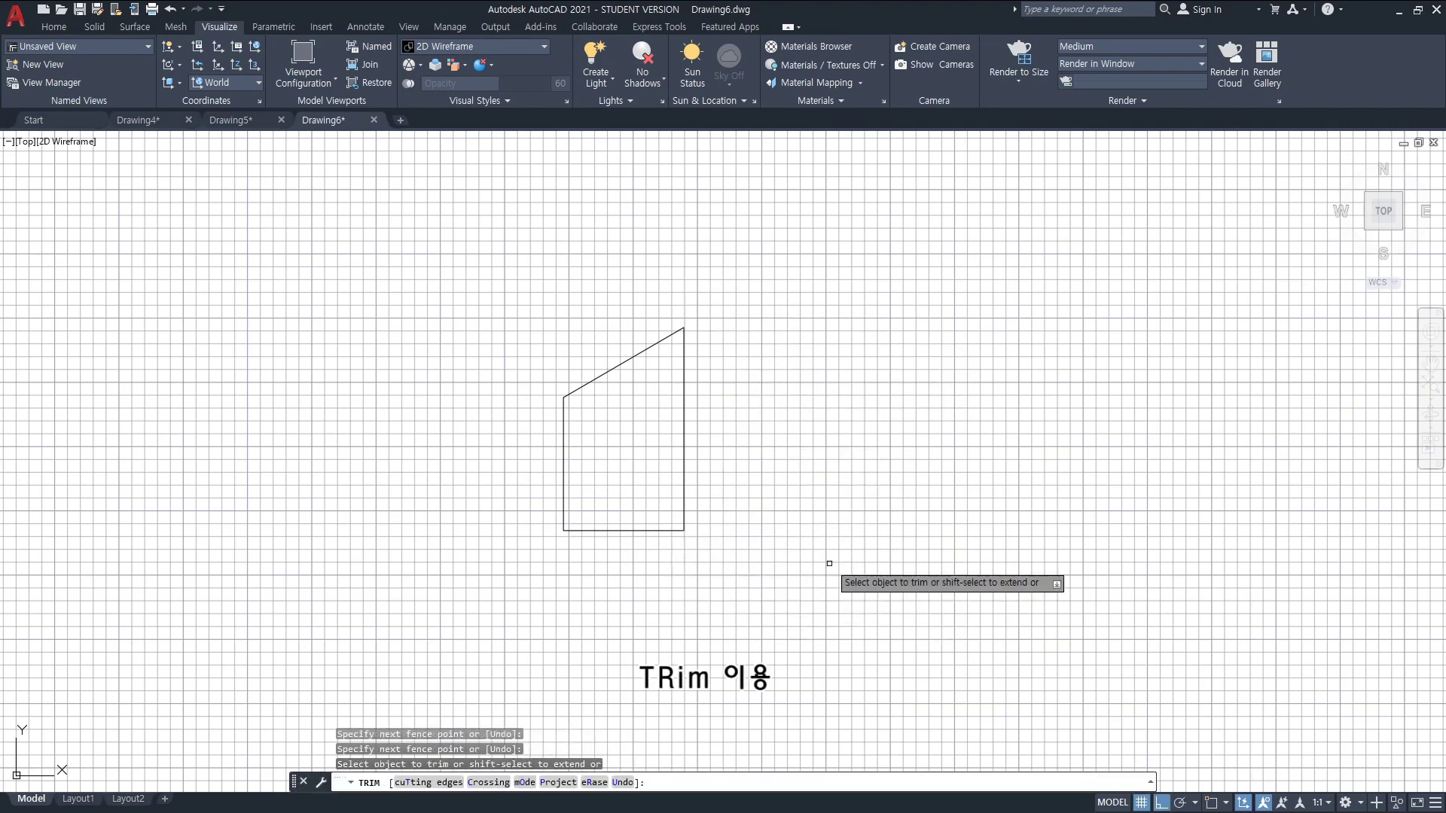
key("Escape")
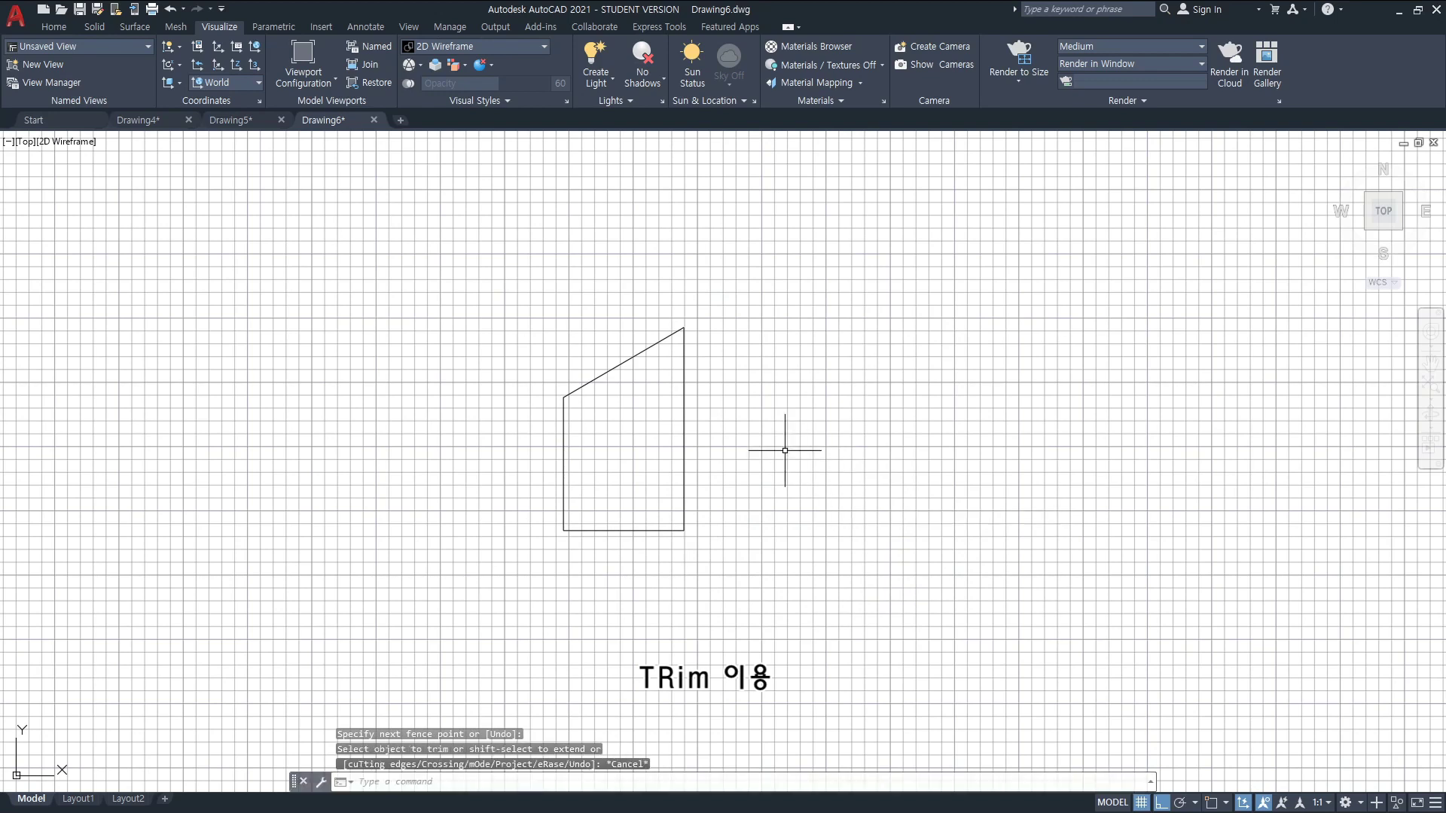
- Select the centre line and the left half outline in turn to check how their segments are grouped
left_click(685, 452)
key("Escape")
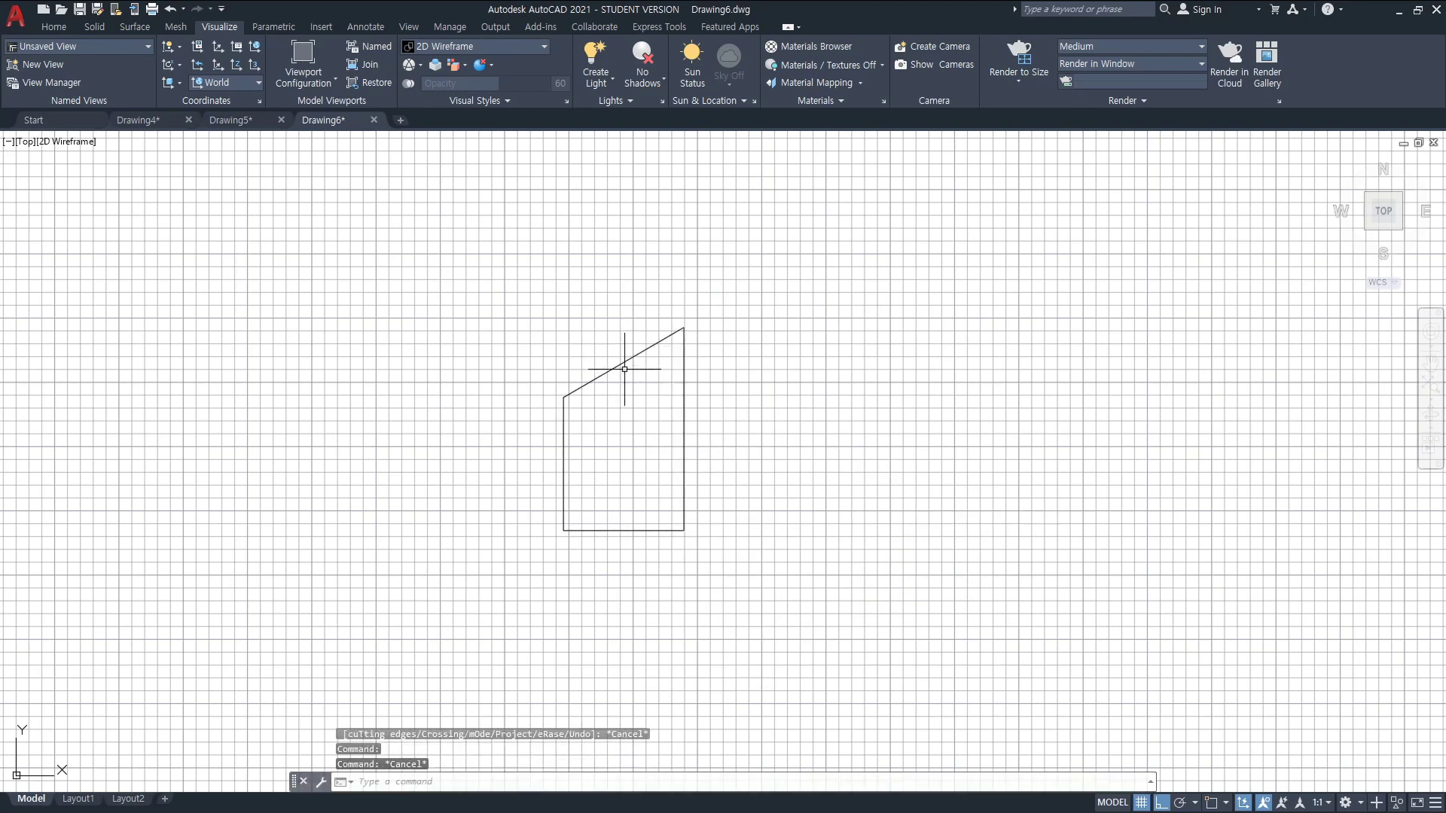
left_click(624, 362)
key("Escape")
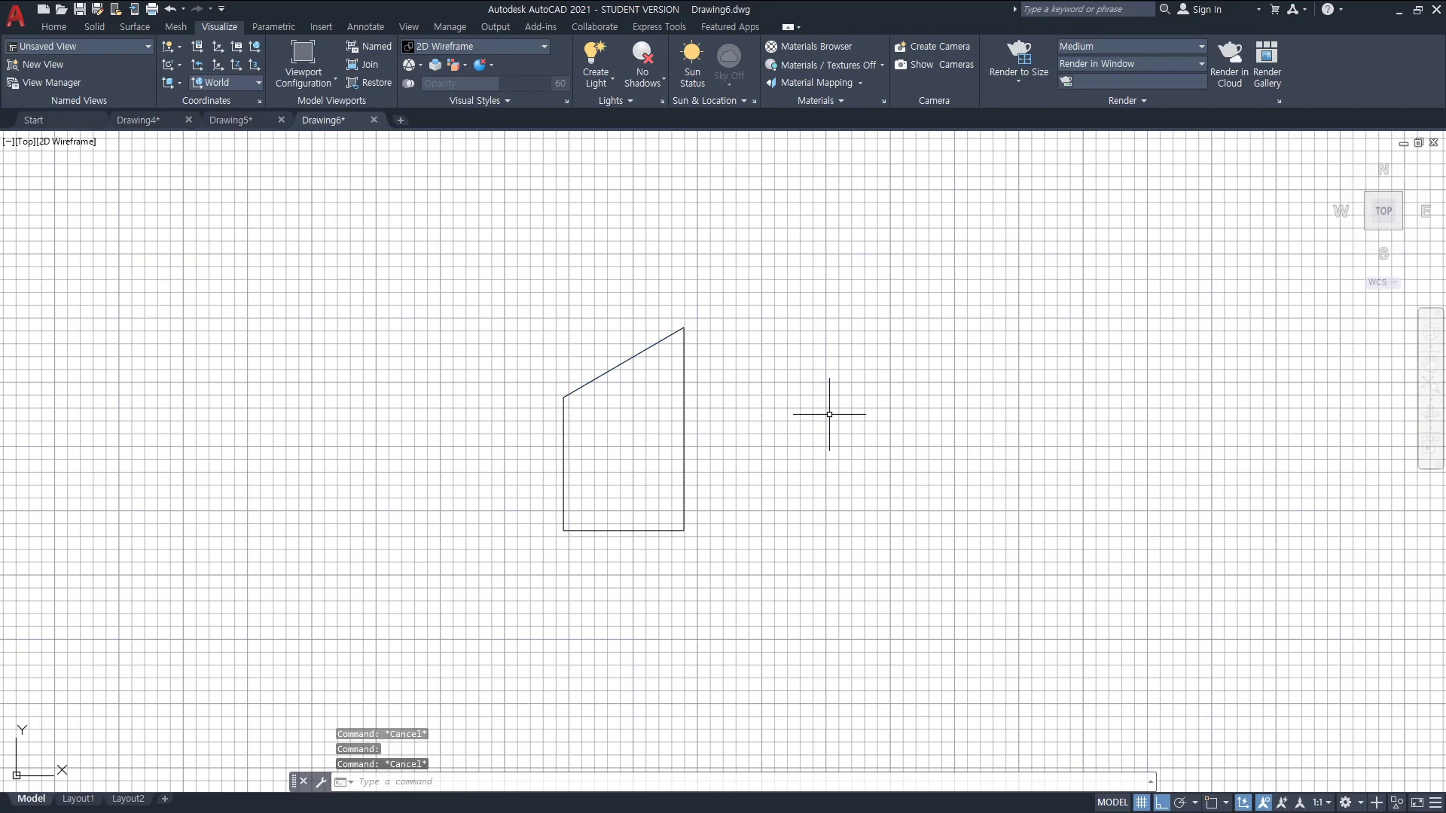
- Mirror the left half outline across the centre line, keeping the source object, and delete the centre line
type("mirror")
key("Return")
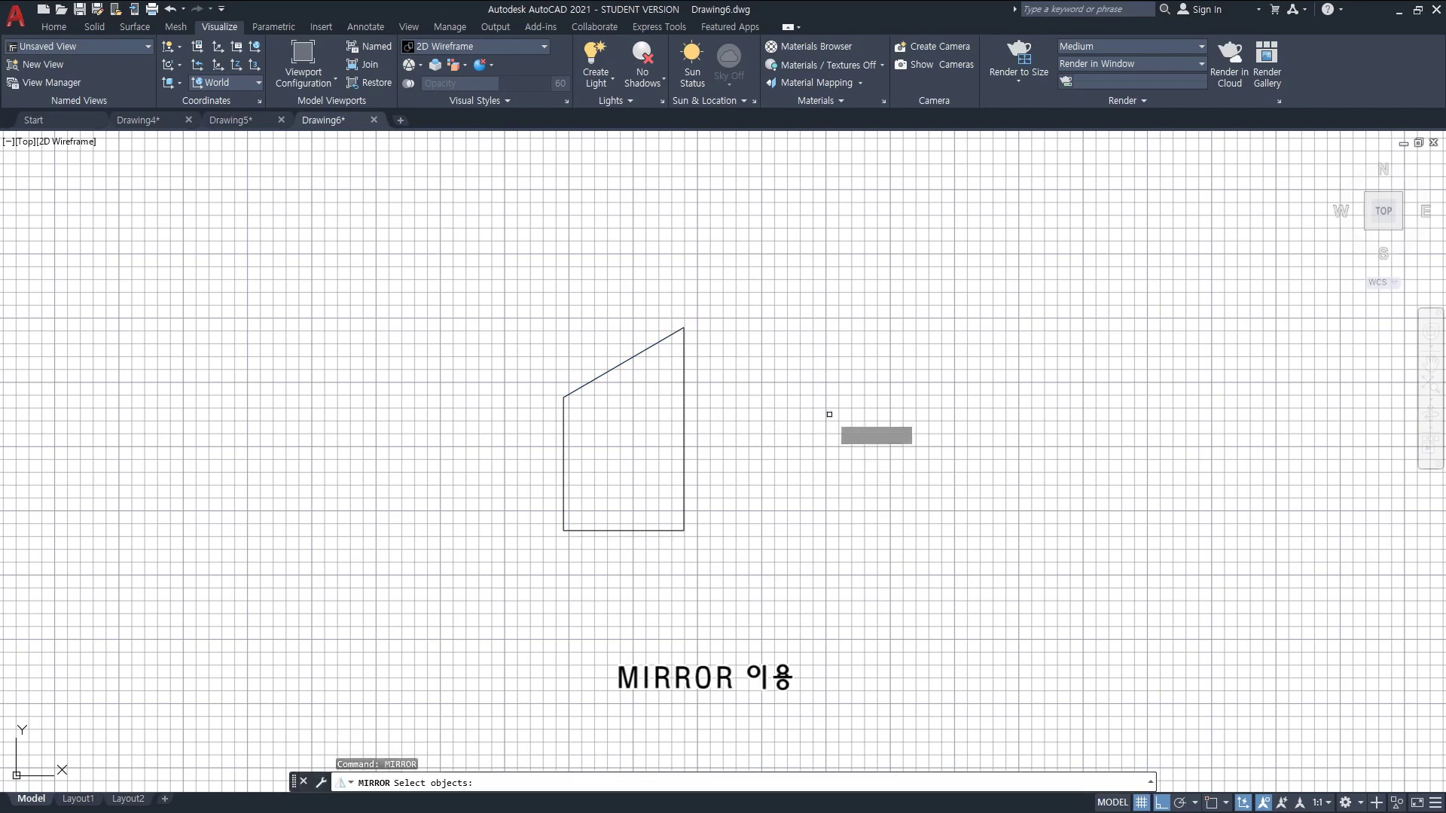
left_click(614, 370)
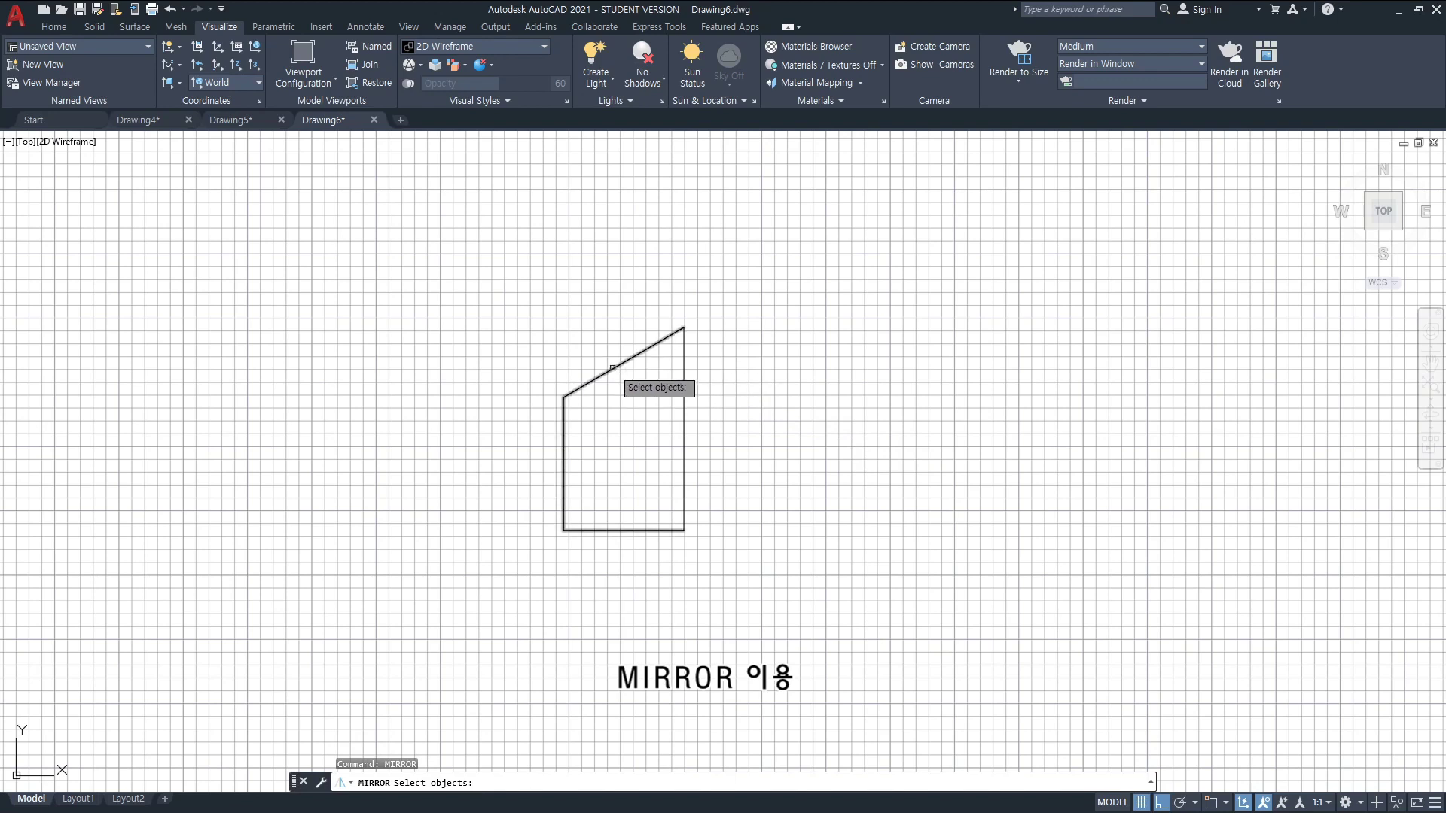
key("Return")
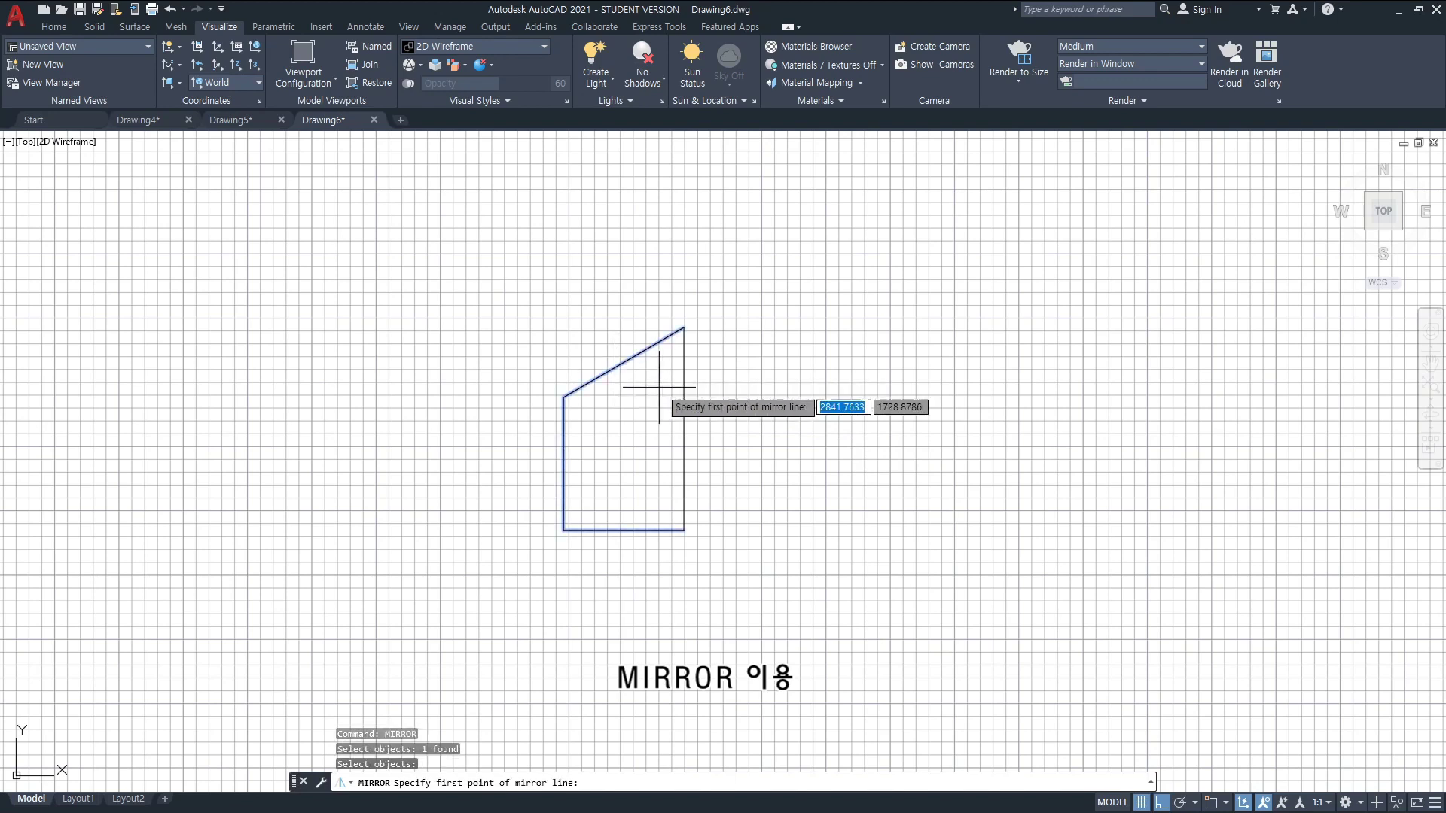
left_click(685, 327)
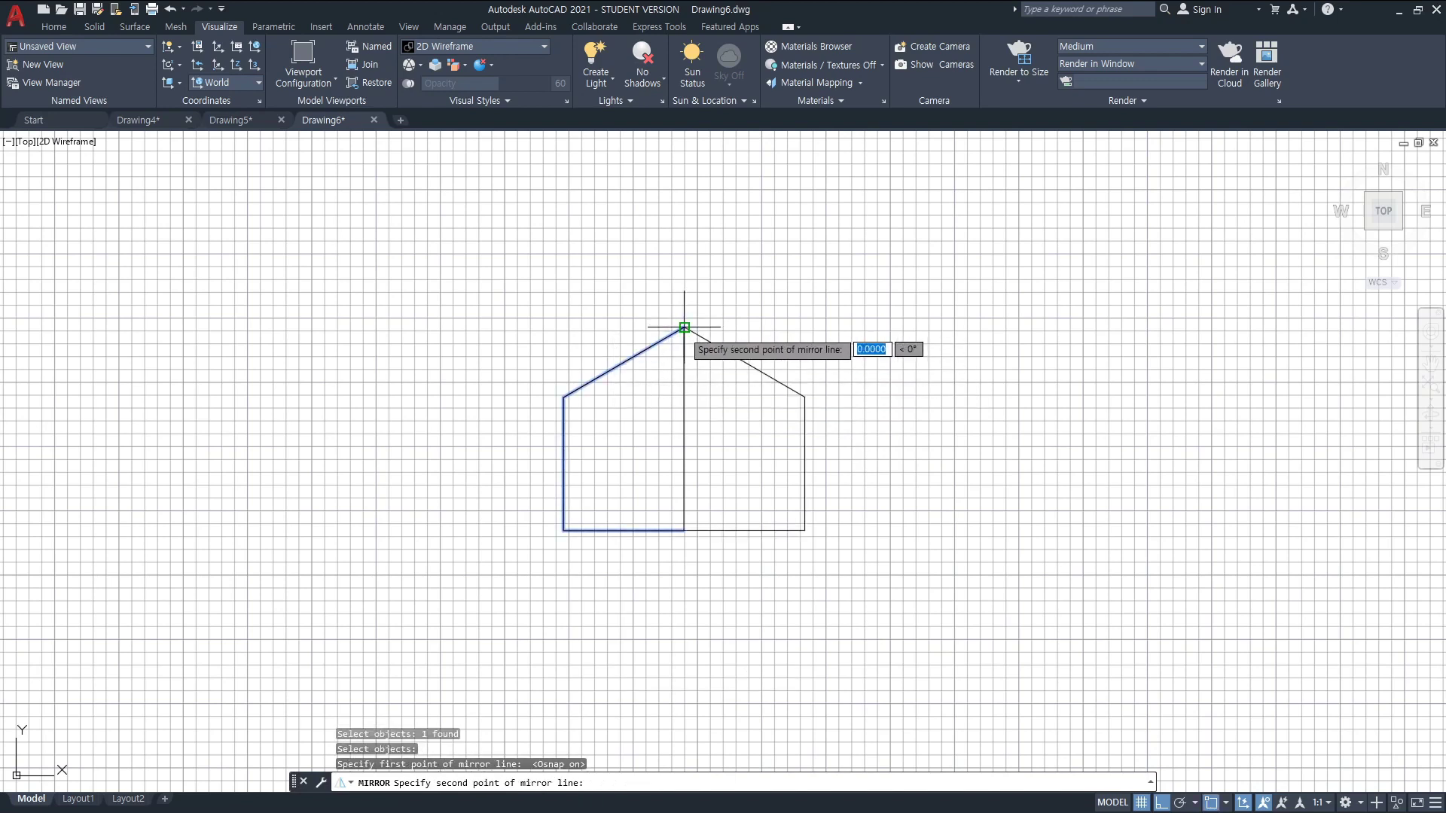
left_click(685, 529)
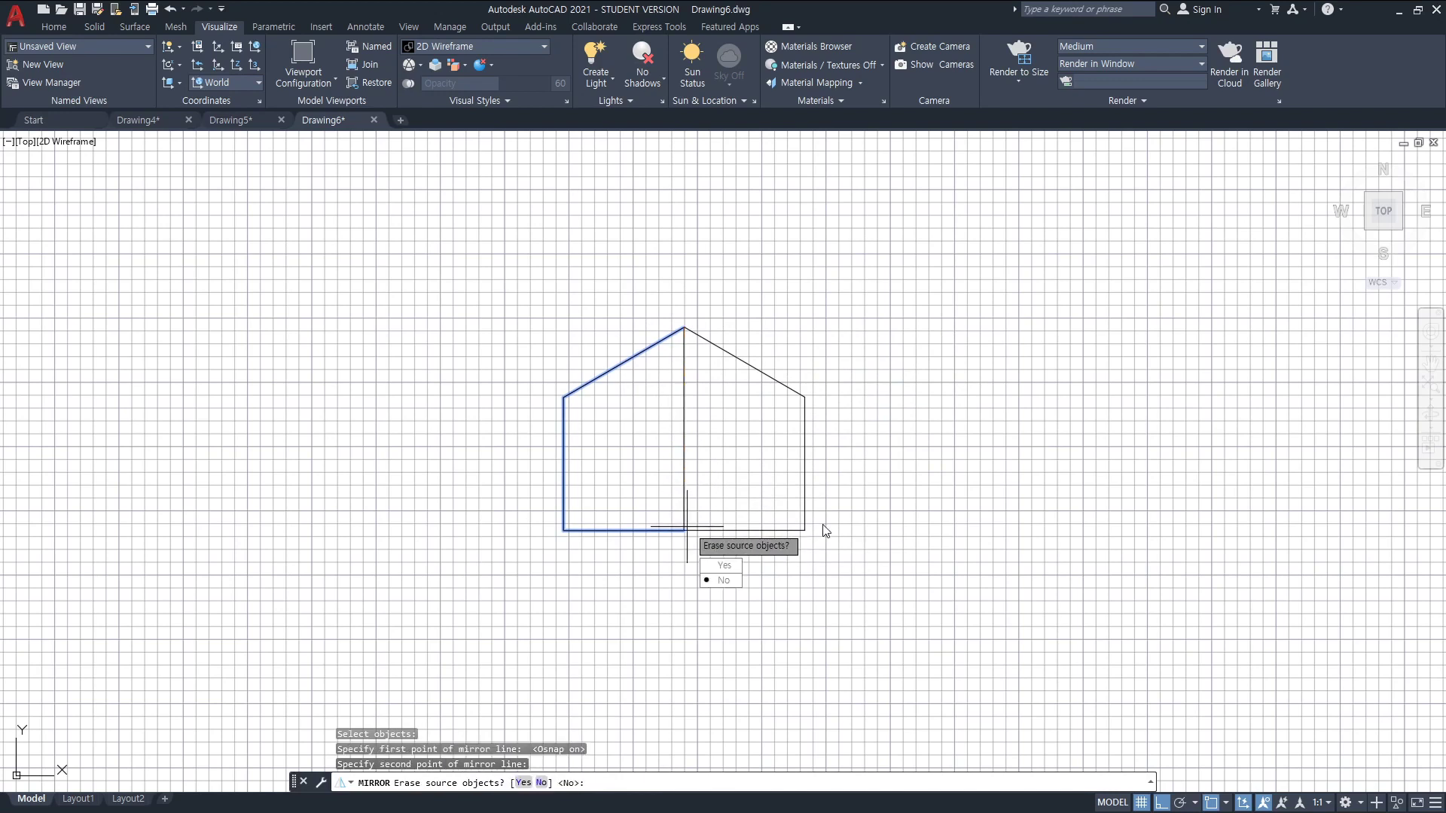
key("Return")
left_click(684, 502)
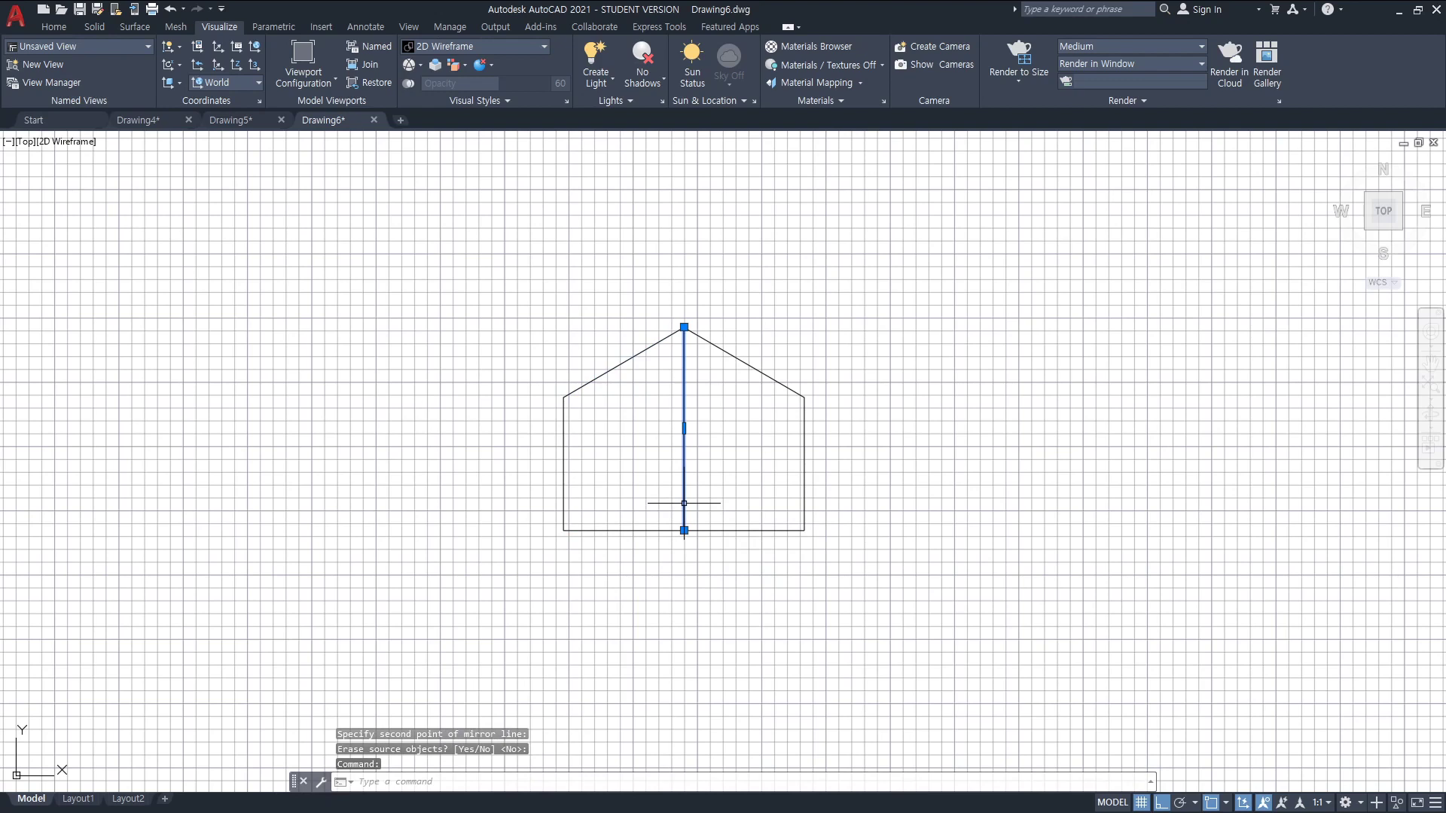
key("Delete")
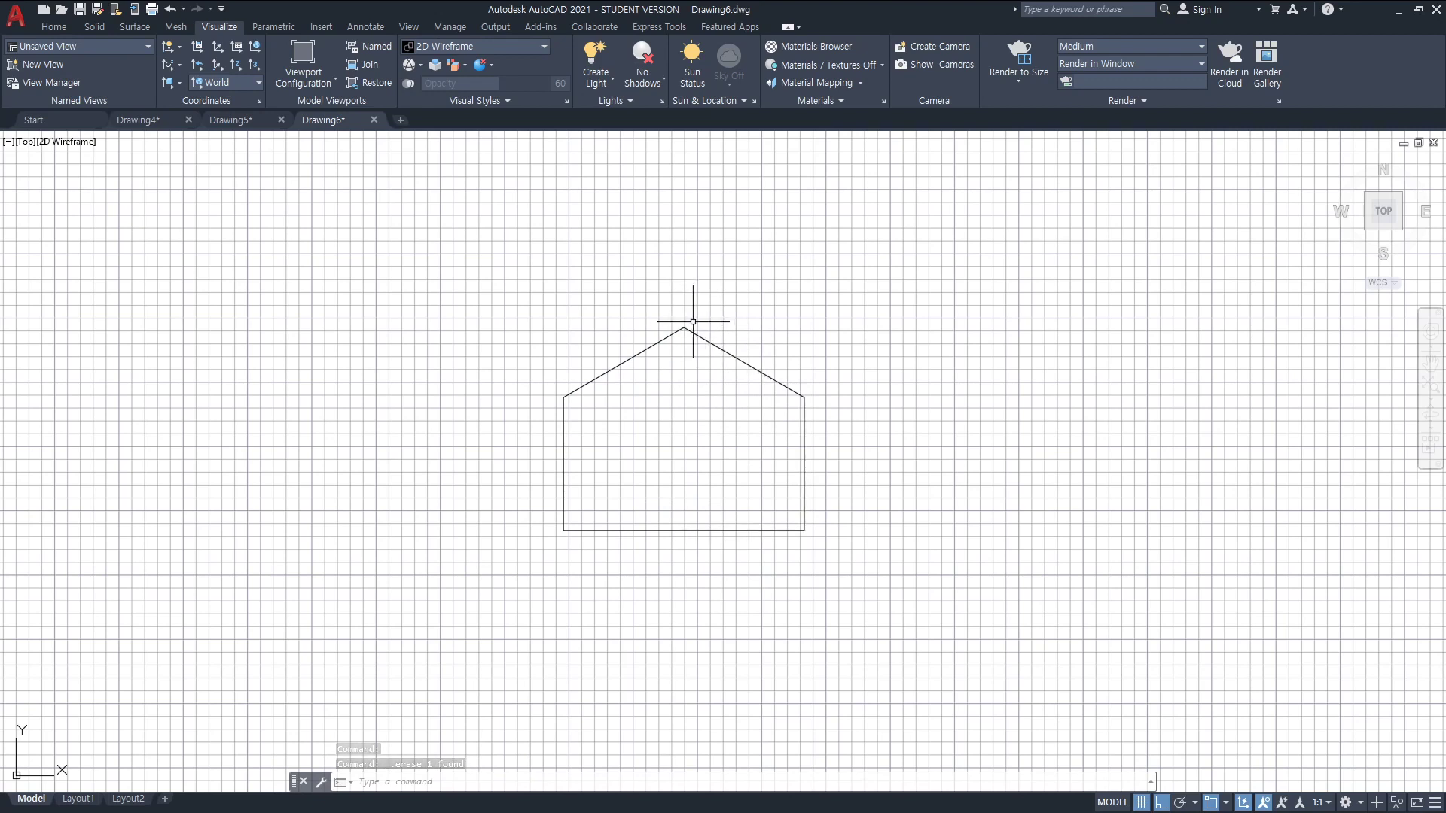
- Select the right and left halves of the house outline in turn to examine whether they form one polyline
left_click(790, 390)
key("Escape")
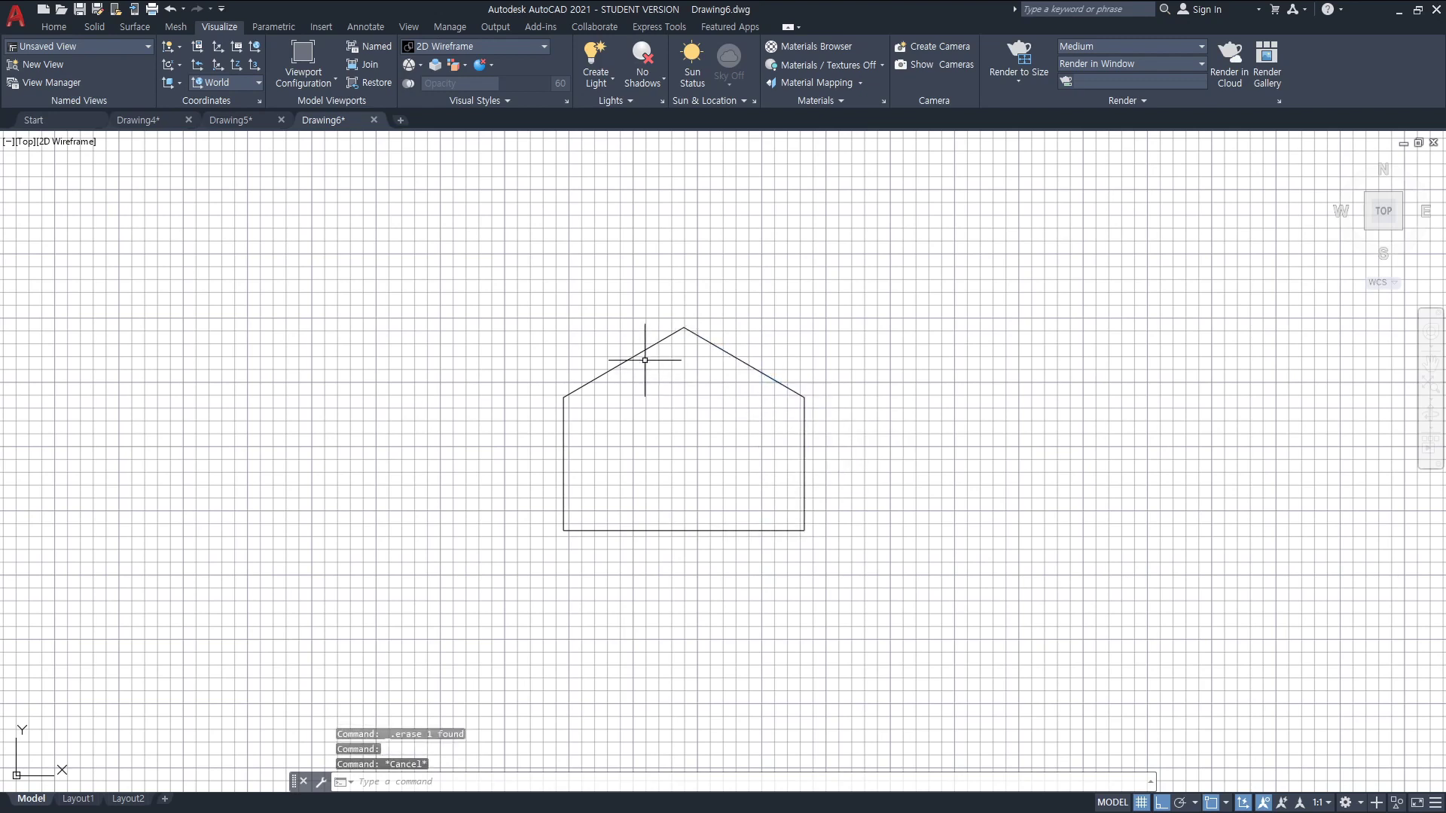
left_click(643, 348)
key("Escape")
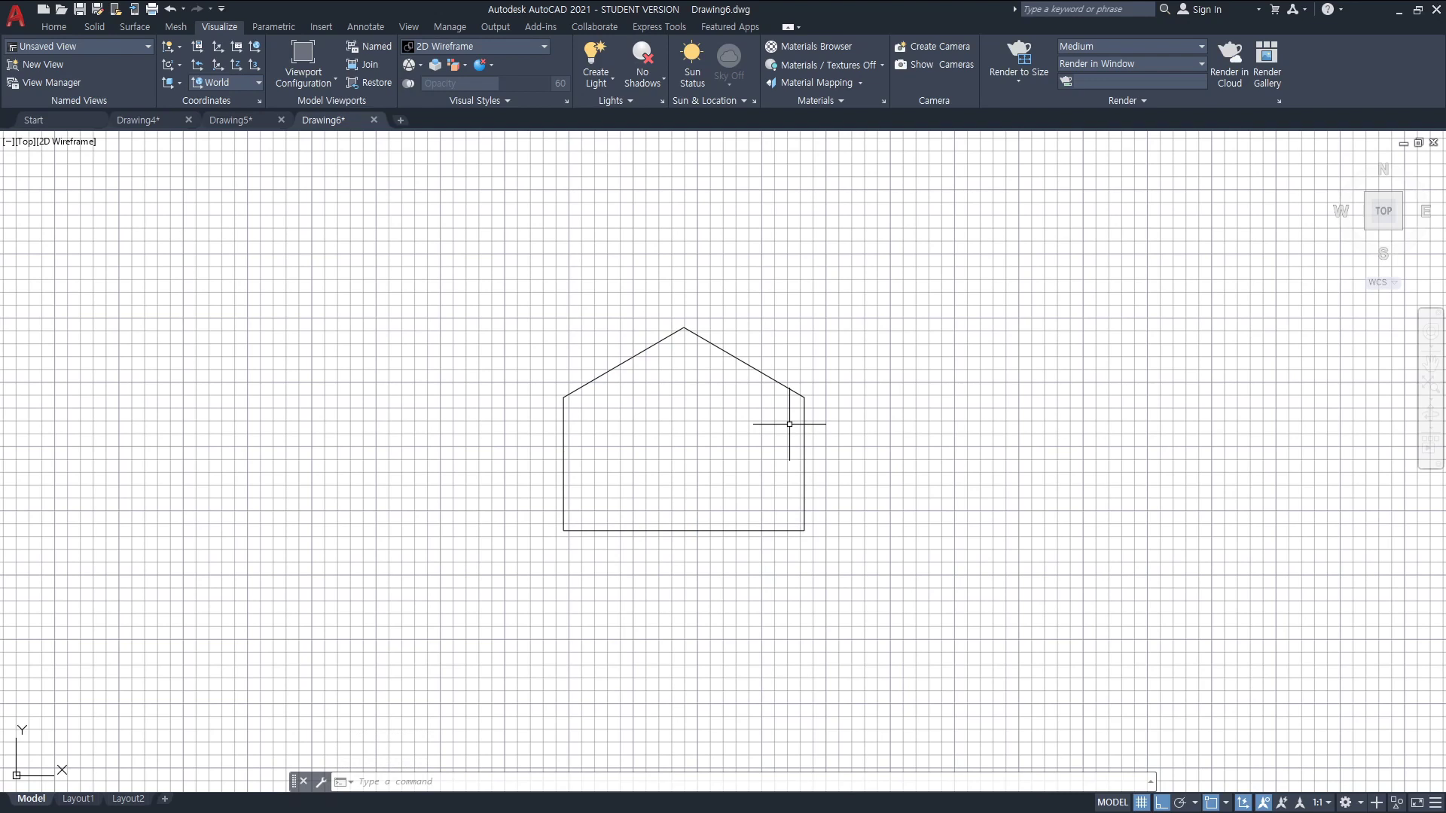
left_click(802, 462)
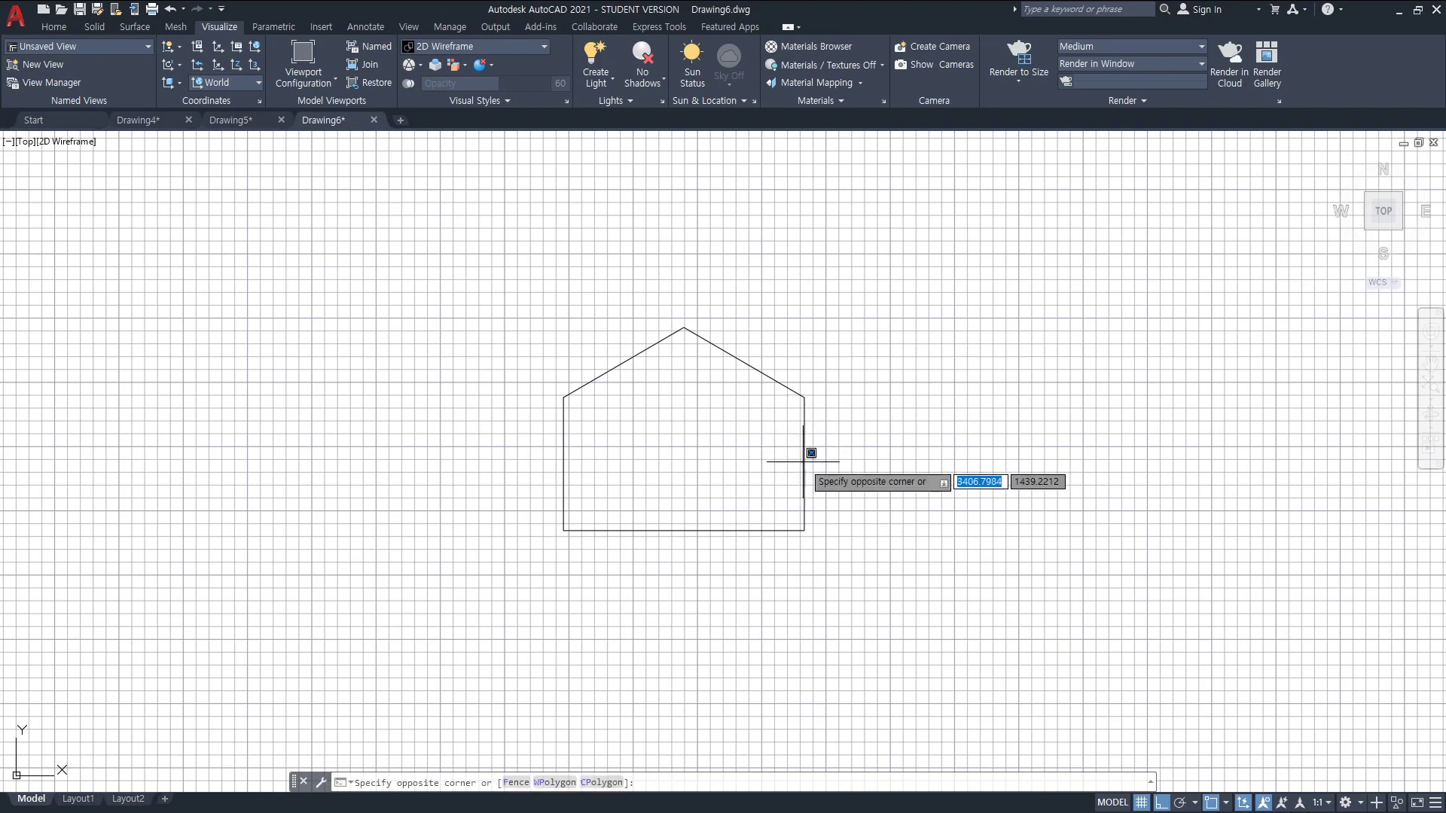
left_click(806, 462)
key("Escape")
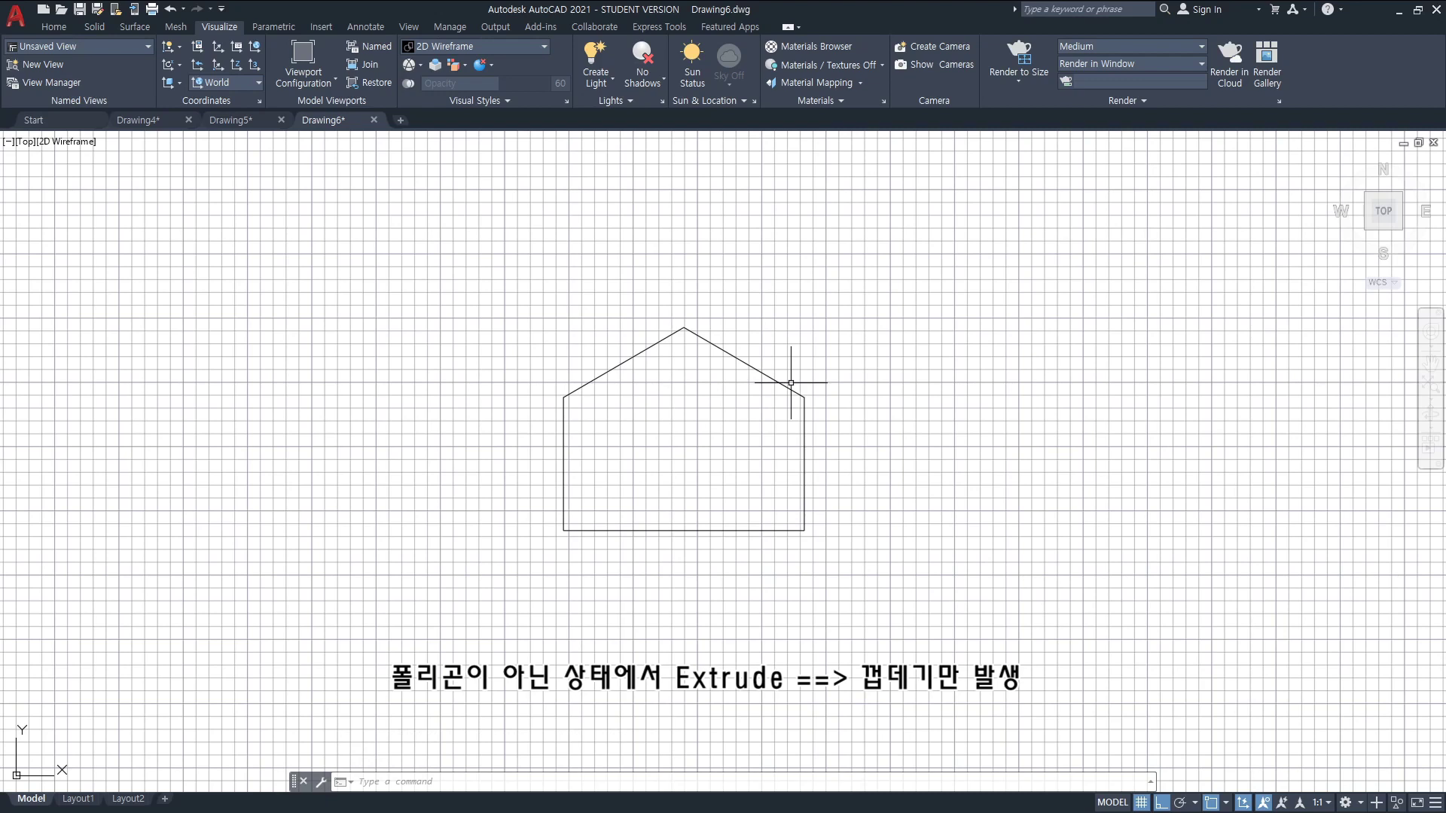
key("Escape")
key("Escape")
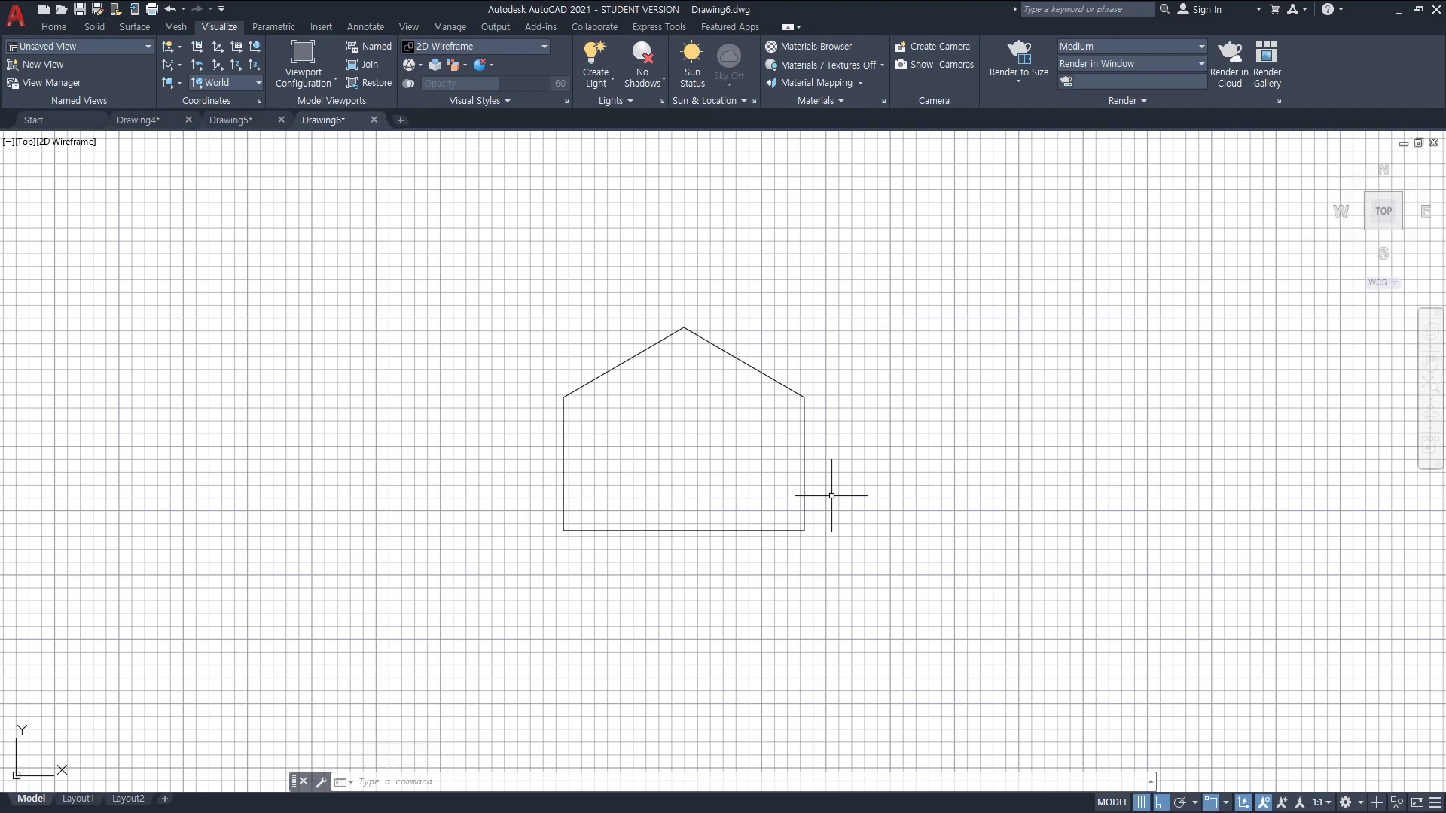
- Join the right and left halves of the house outline into one polyline with a 0 fuzz distance, and select it to check
type("pe")
key("Return")
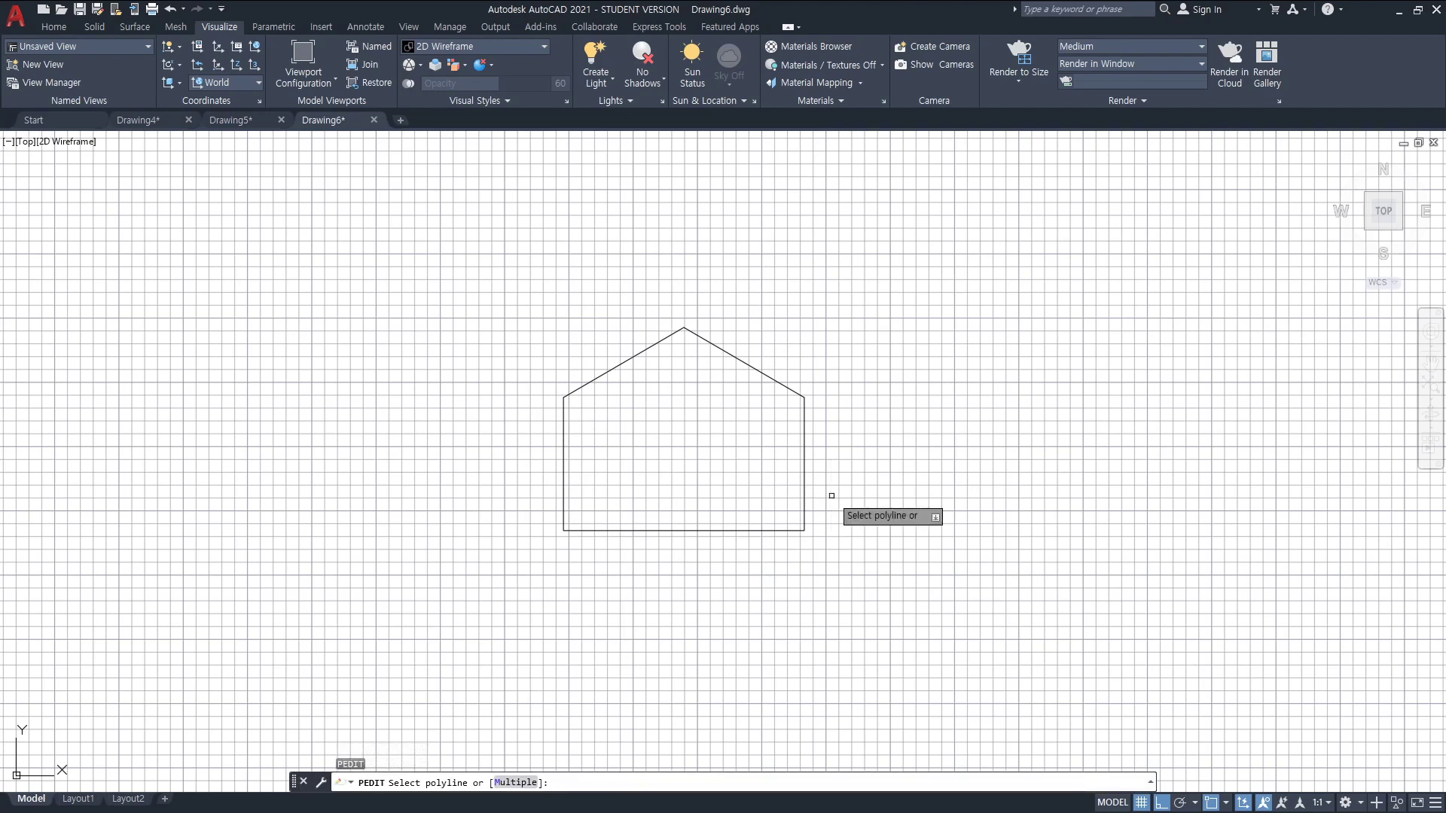
type("m")
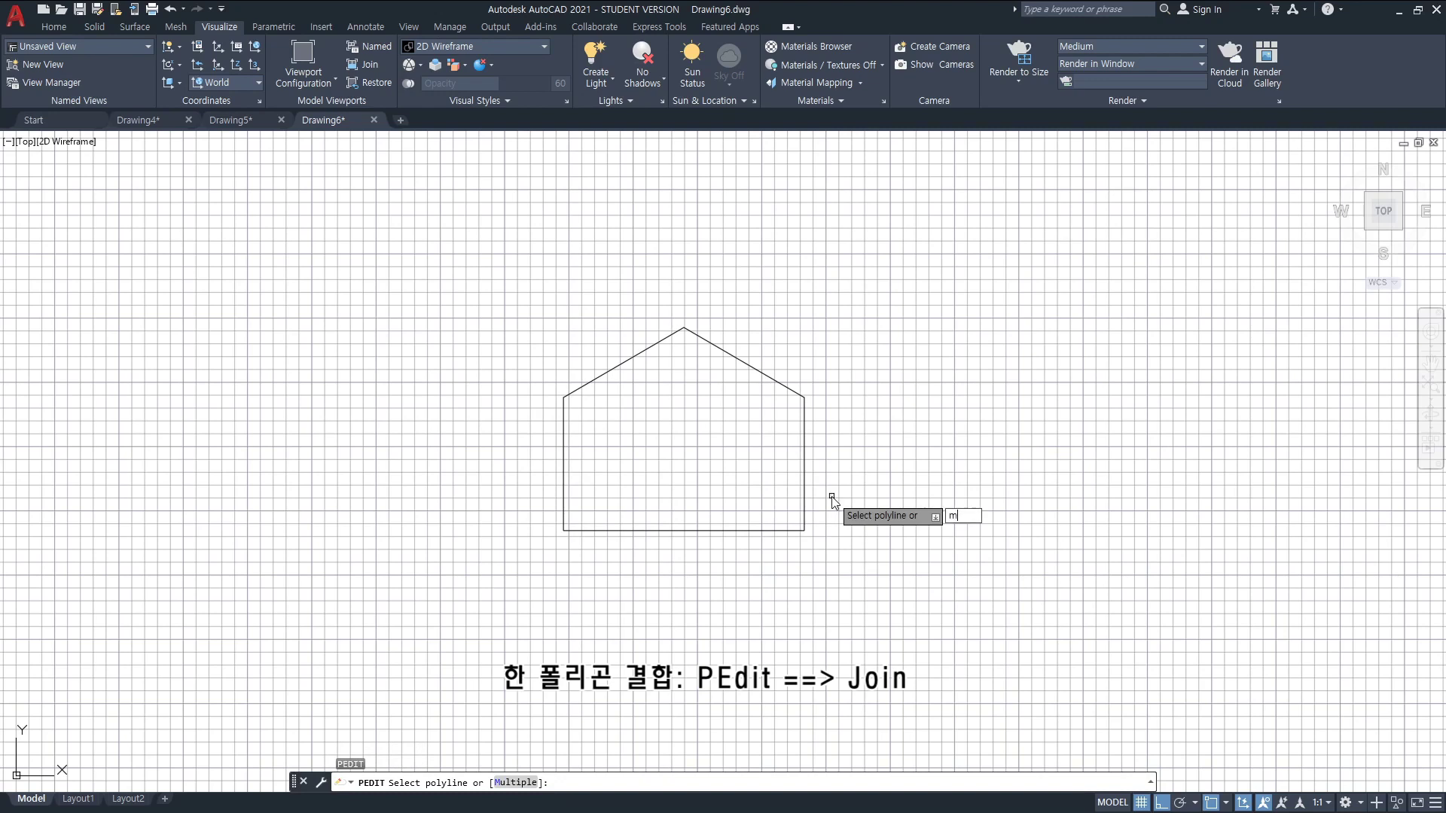
key("Return")
left_click(806, 407)
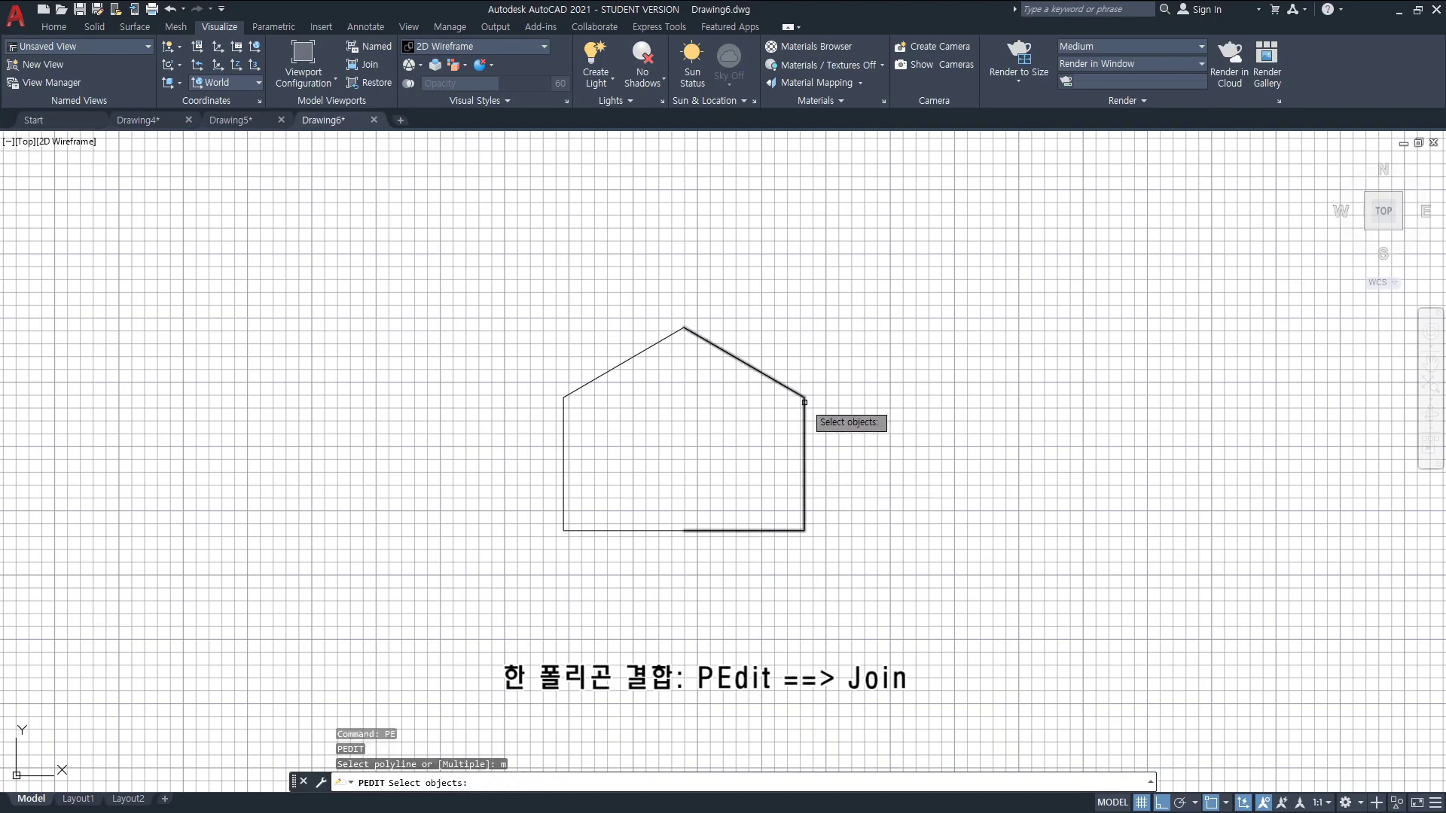
left_click(632, 359)
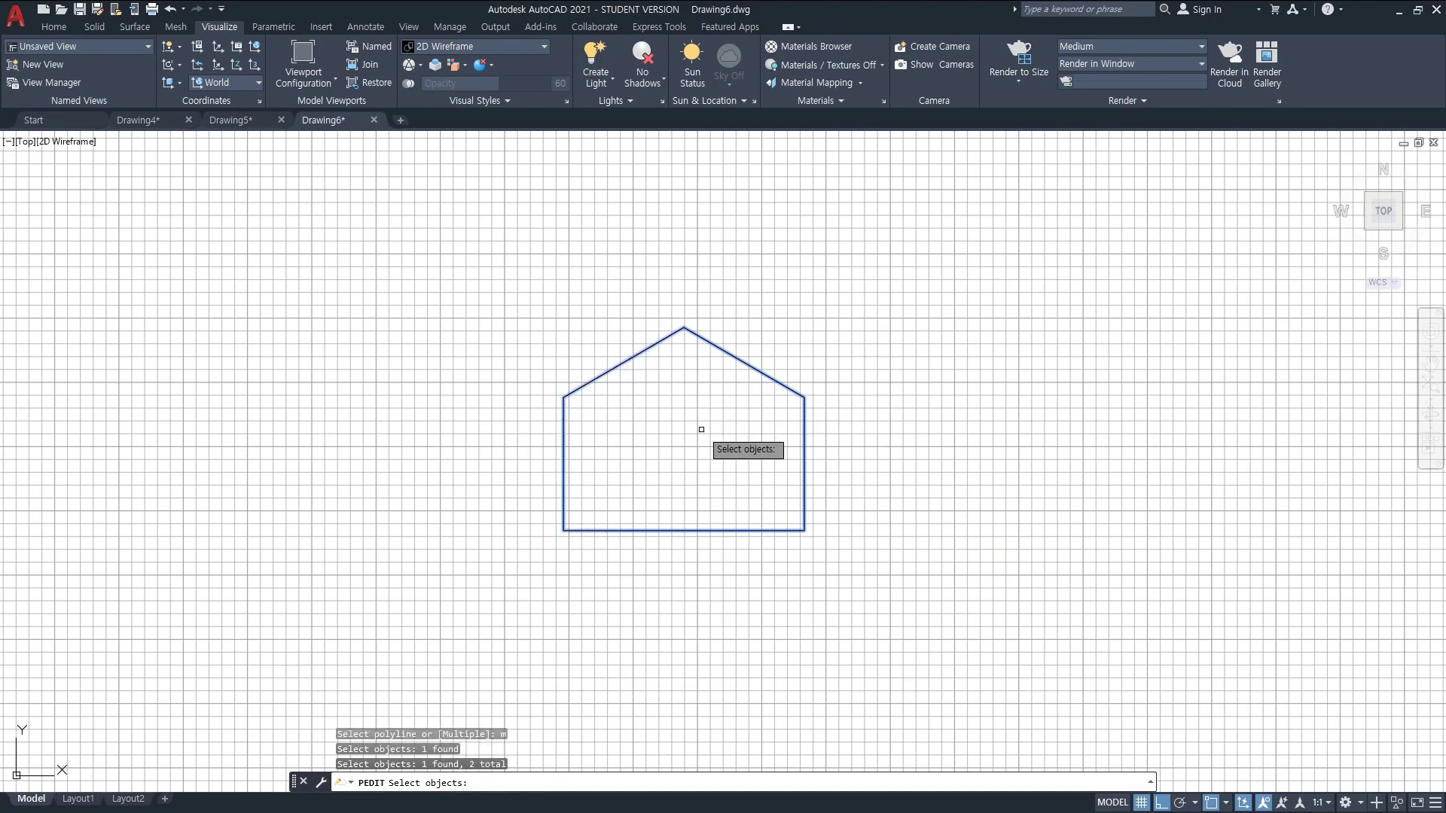
key("Return")
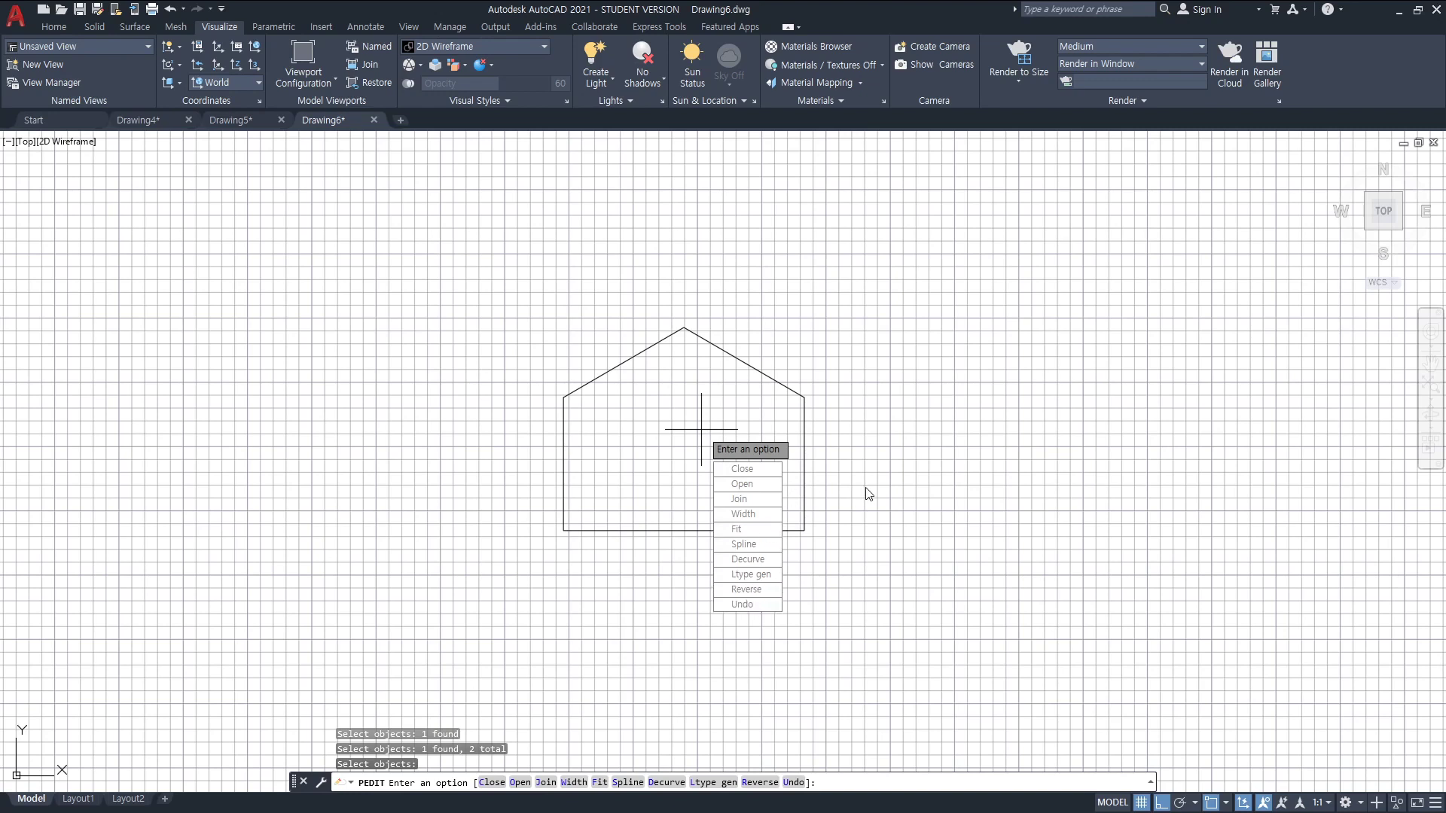
type("j")
key("Return")
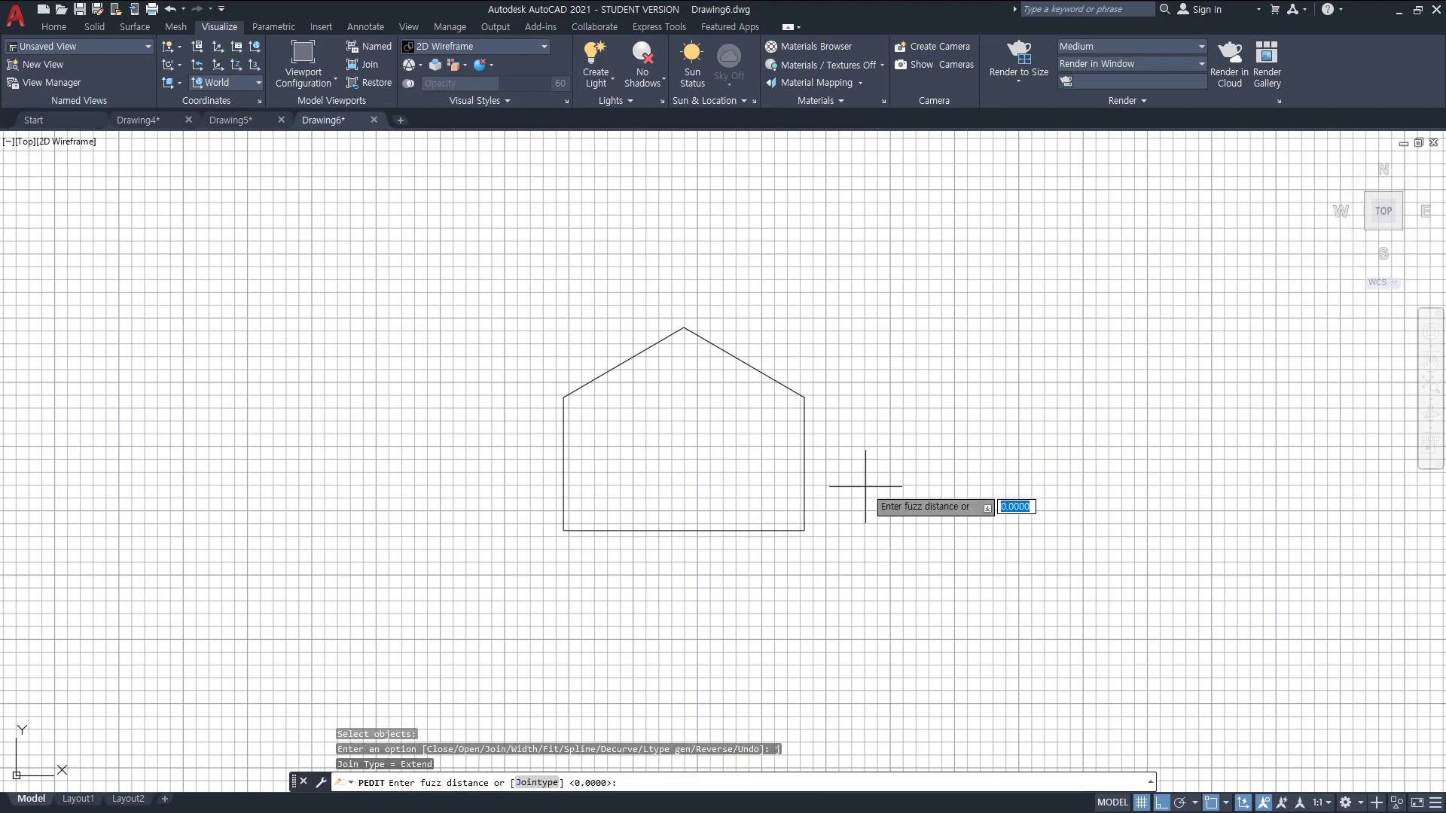
key("Return")
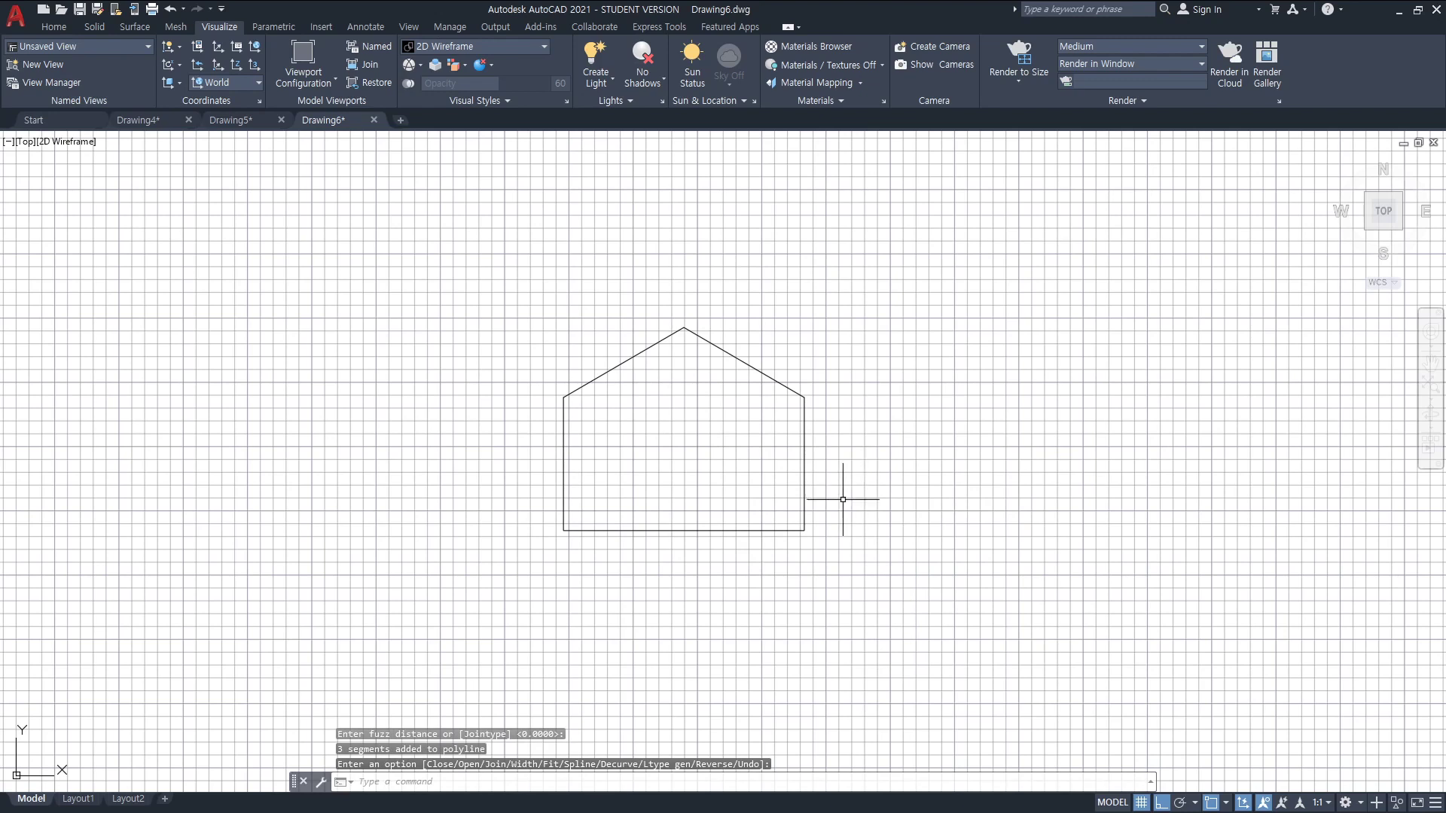
key("Return")
left_click(803, 501)
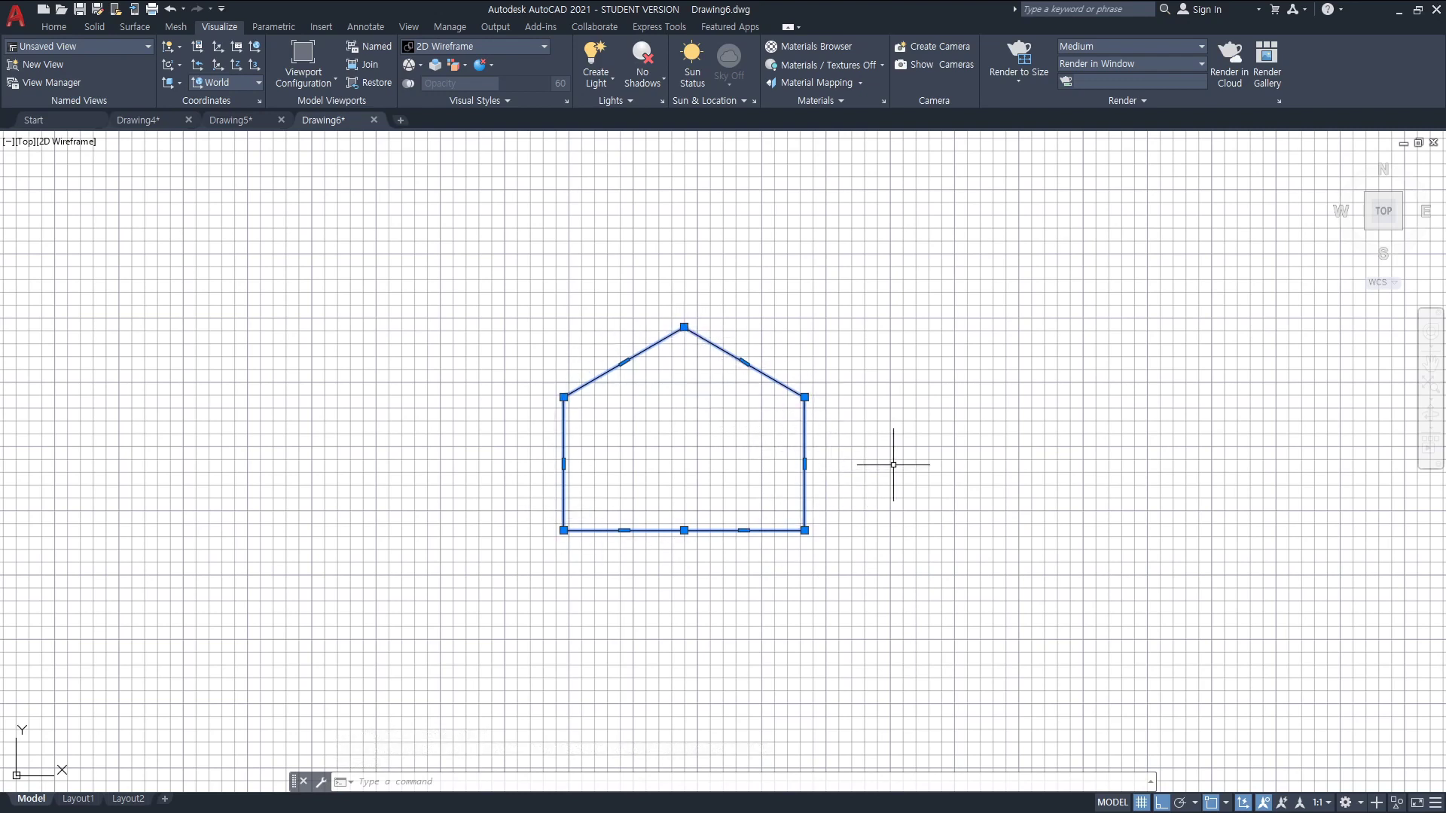
- Extrude the joined house outline upward into a solid, setting the height freehand
middle_click_drag(897, 455, 846, 370, "shift")
middle_click_drag(841, 452, 849, 607)
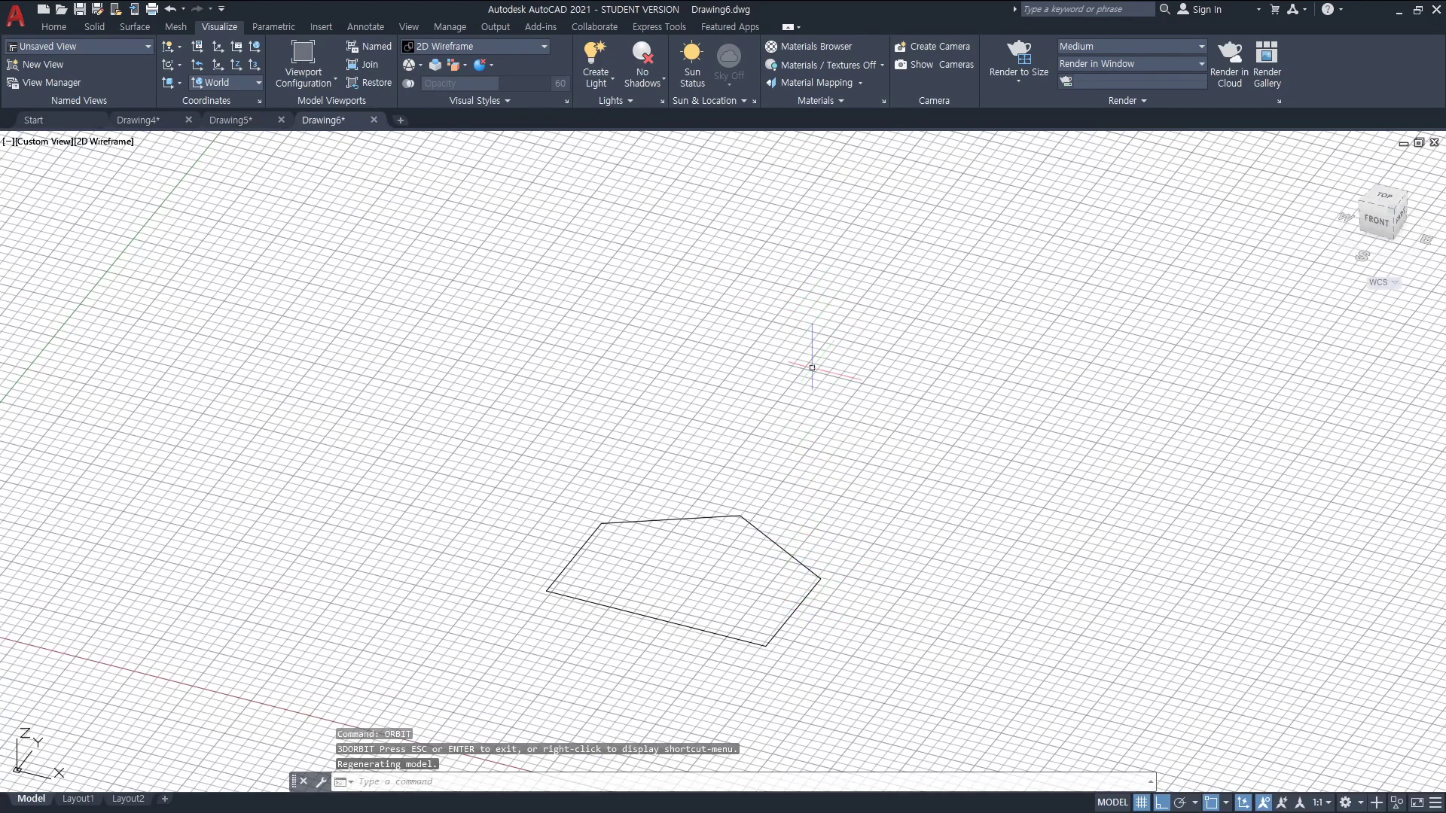
type("extru")
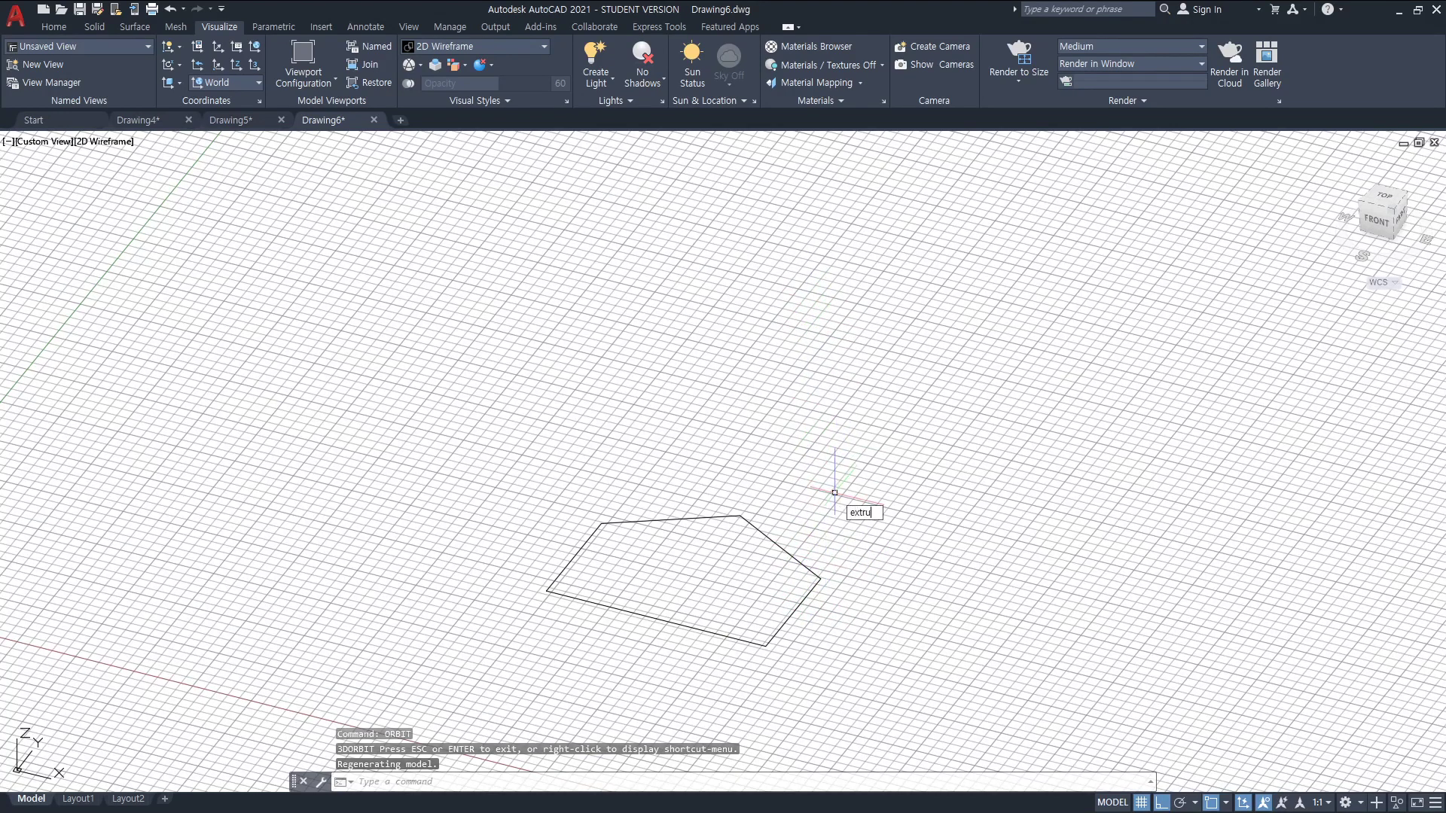
key("Return")
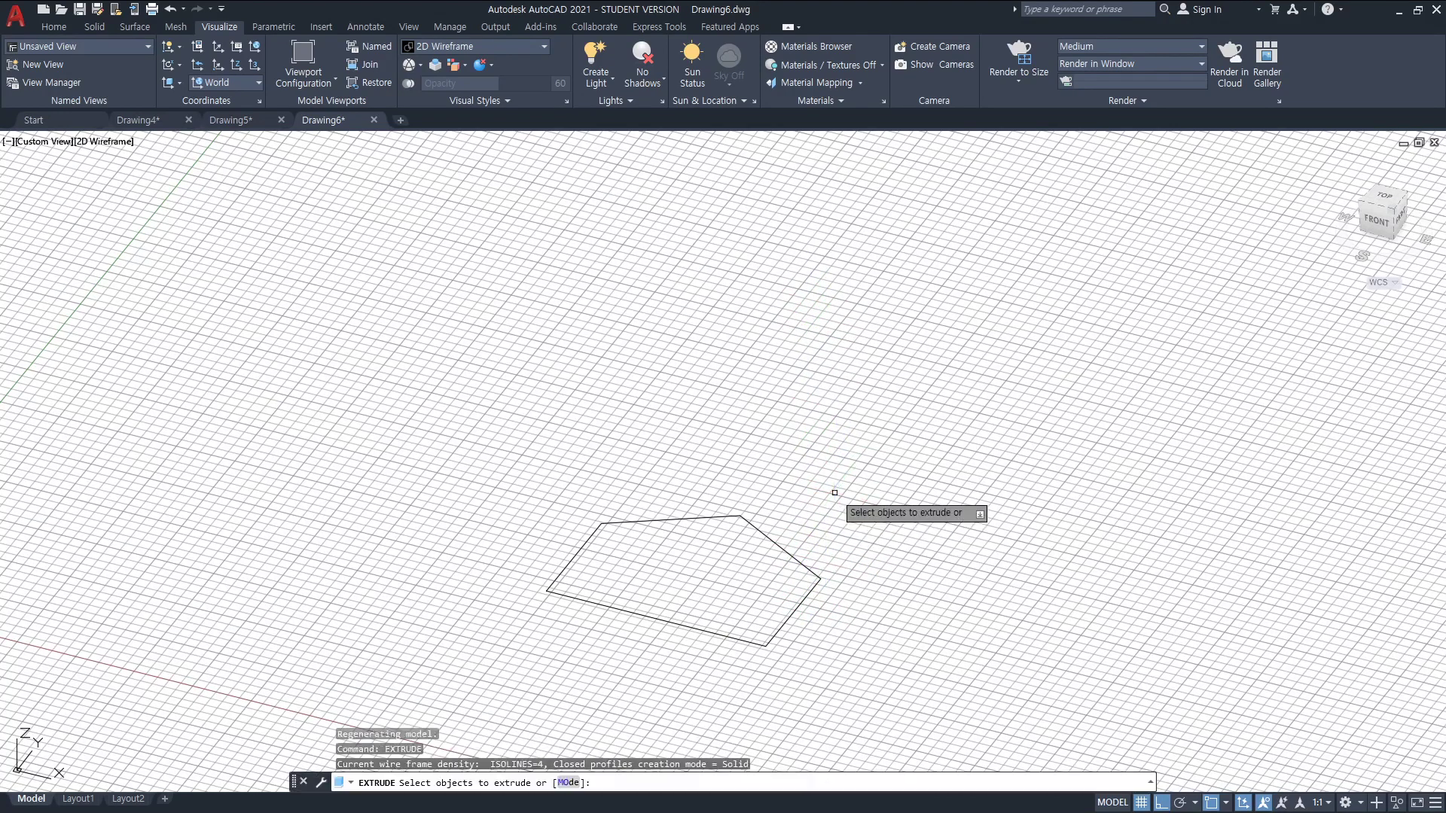
left_click(782, 549)
key("Return")
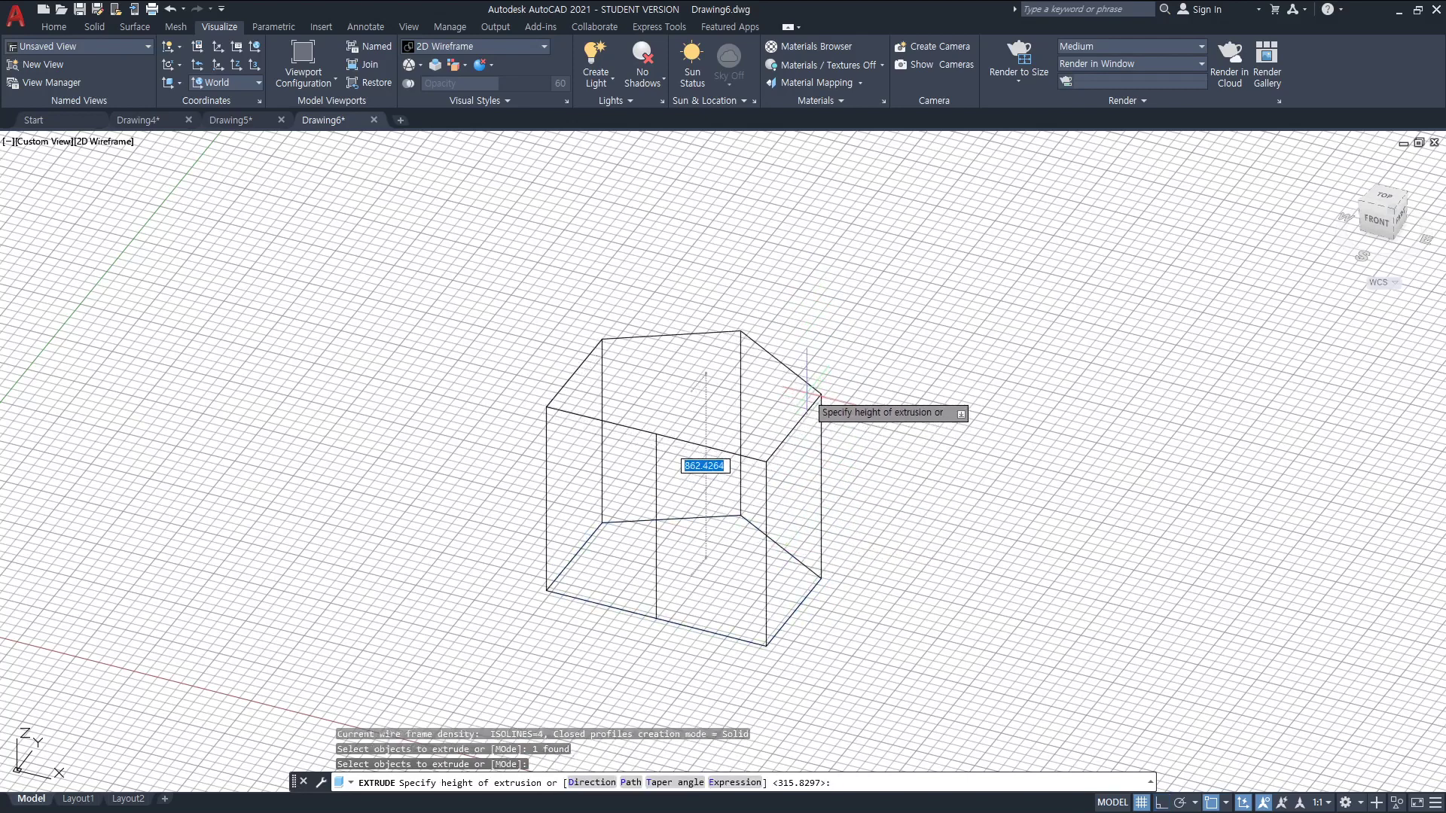
left_click(804, 369)
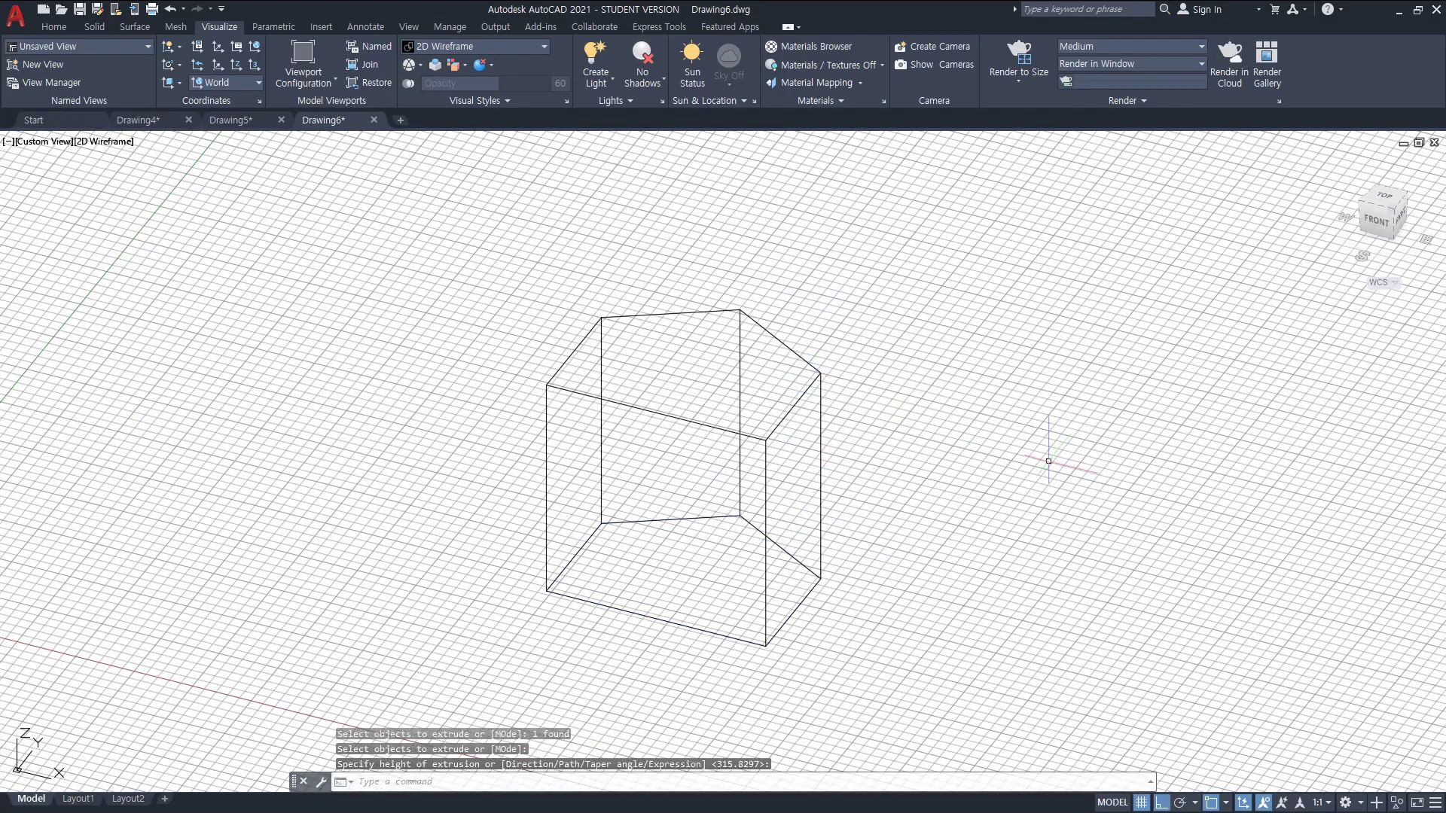
- Orbit around the extruded house solid to view it from its front-right corner
type("3do")
key("Return")
left_click_drag(1052, 465, 841, 559)
middle_click_drag(841, 559, 887, 483)
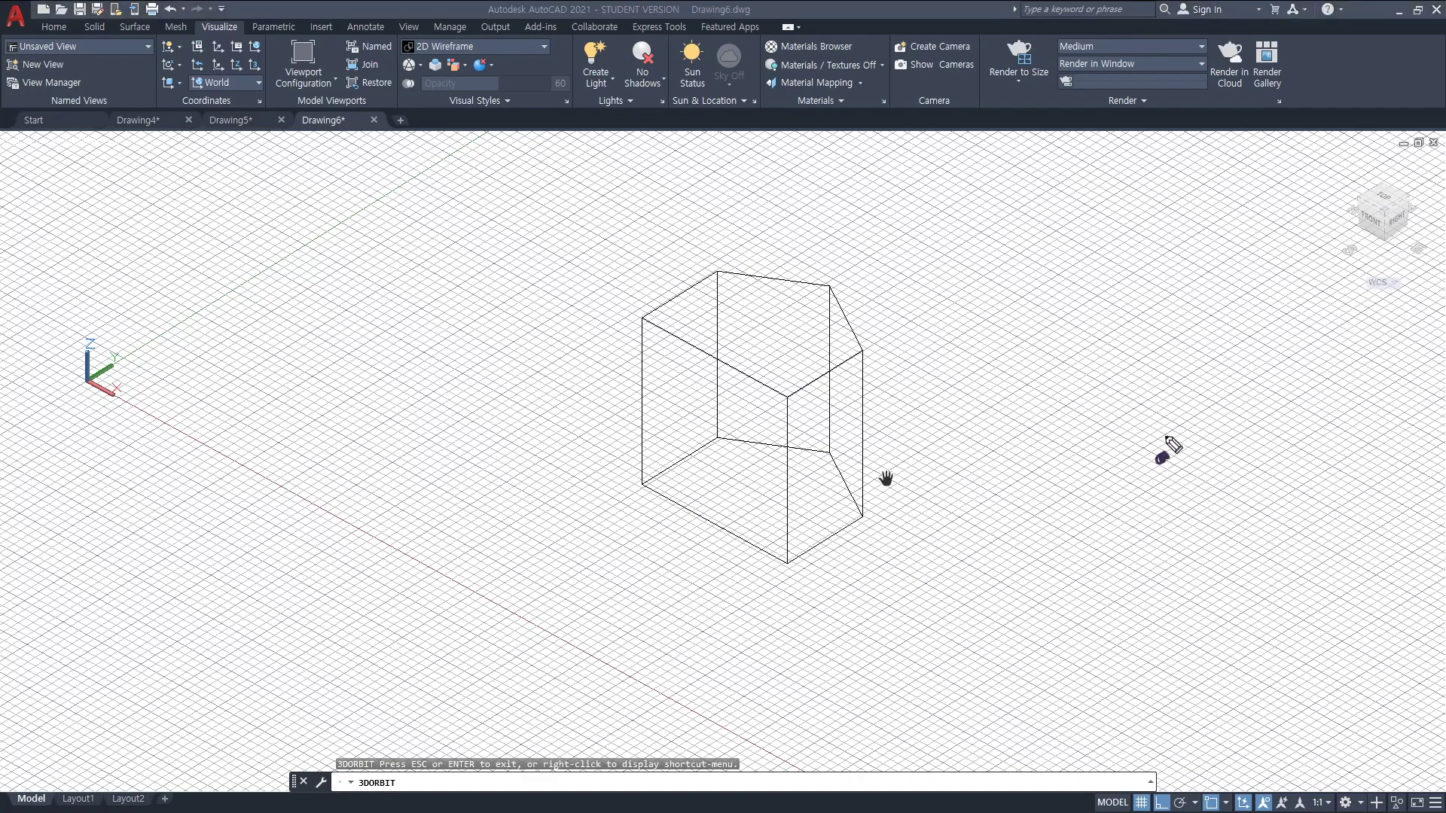
mouse_move(1300, 444)
left_mouse_down()
mouse_move(1255, 446)
mouse_move(1314, 498)
mouse_move(1299, 443)
mouse_move(1254, 378)
mouse_move(1165, 332)
mouse_move(1136, 336)
mouse_move(1105, 377)
mouse_move(1141, 337)
mouse_move(1141, 384)
mouse_move(1168, 444)
mouse_move(1246, 473)
left_mouse_up()
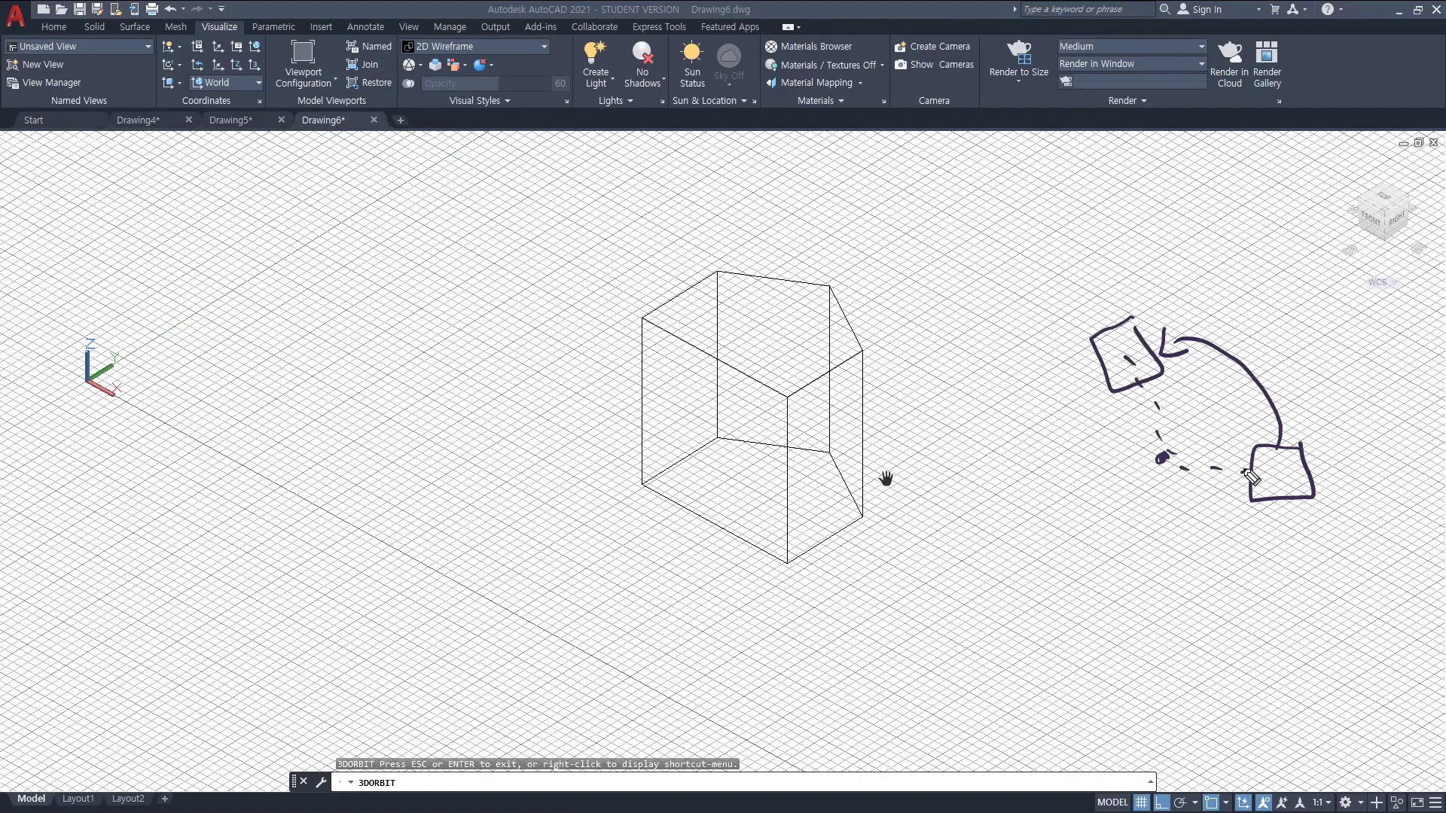
left_click_drag(1163, 458, 1169, 461)
mouse_move(1278, 463)
left_mouse_down()
mouse_move(1277, 425)
mouse_move(1197, 343)
mouse_move(1173, 341)
left_mouse_up()
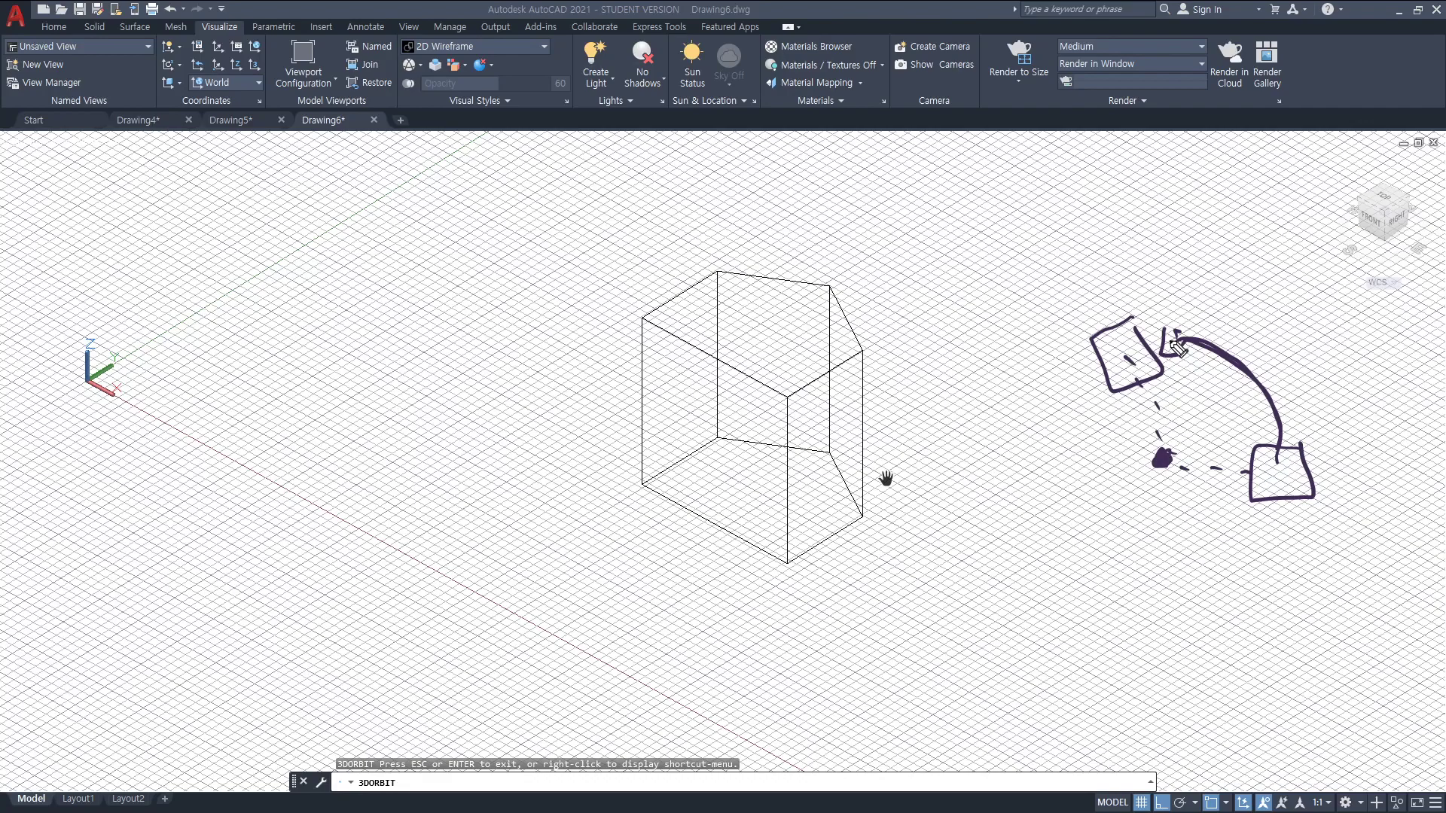
mouse_move(501, 412)
left_mouse_down()
mouse_move(912, 610)
mouse_move(900, 600)
left_mouse_up()
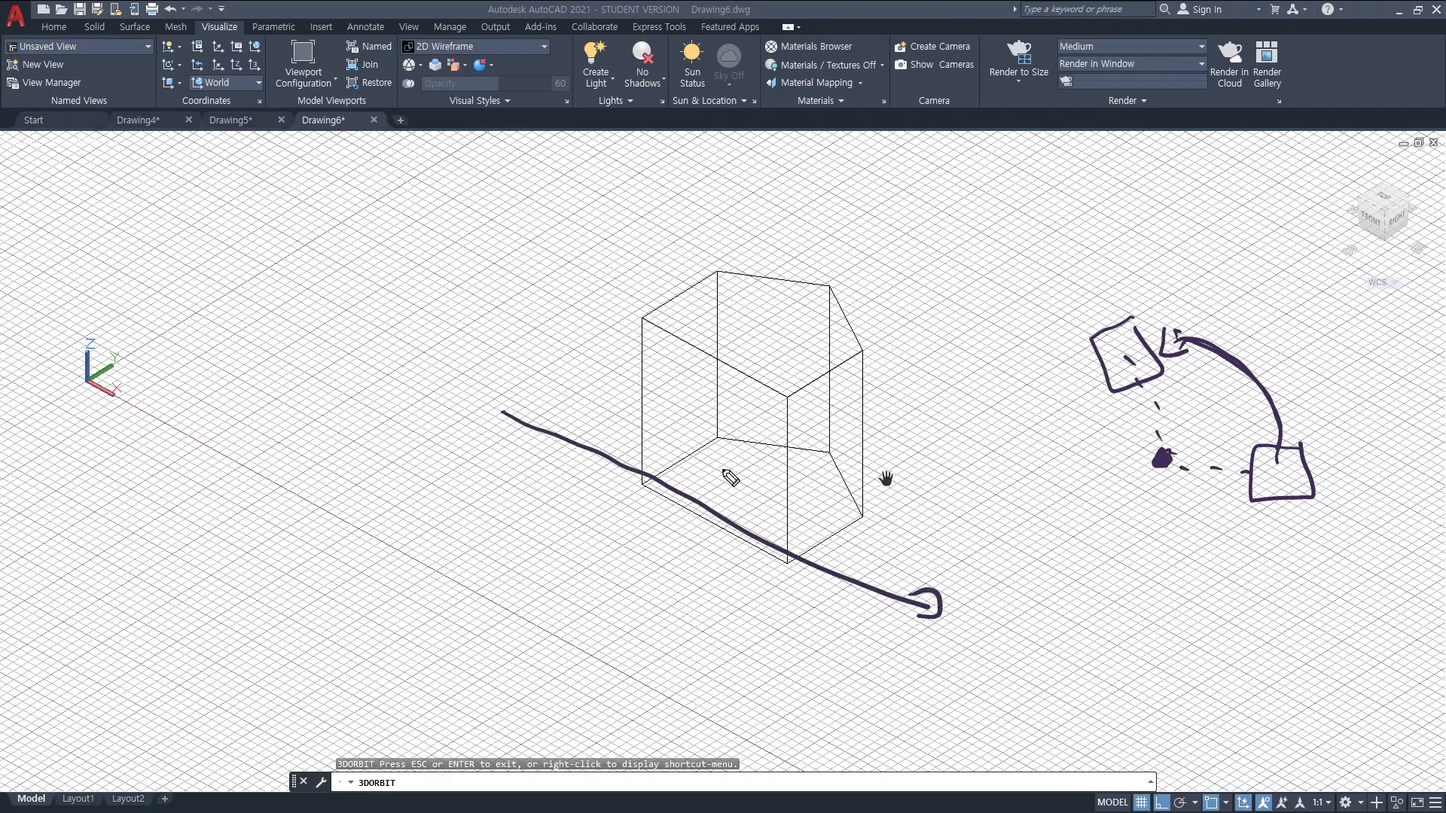
mouse_move(740, 473)
left_mouse_down()
mouse_move(689, 453)
mouse_move(669, 482)
mouse_move(536, 503)
mouse_move(462, 540)
mouse_move(468, 594)
mouse_move(585, 636)
left_mouse_up()
mouse_move(552, 529)
left_mouse_down()
mouse_move(593, 607)
mouse_move(697, 509)
left_mouse_up()
left_click_drag(670, 461, 723, 491)
mouse_move(584, 636)
left_mouse_down()
mouse_move(714, 544)
mouse_move(699, 559)
left_mouse_up()
left_click_drag(462, 540, 630, 471)
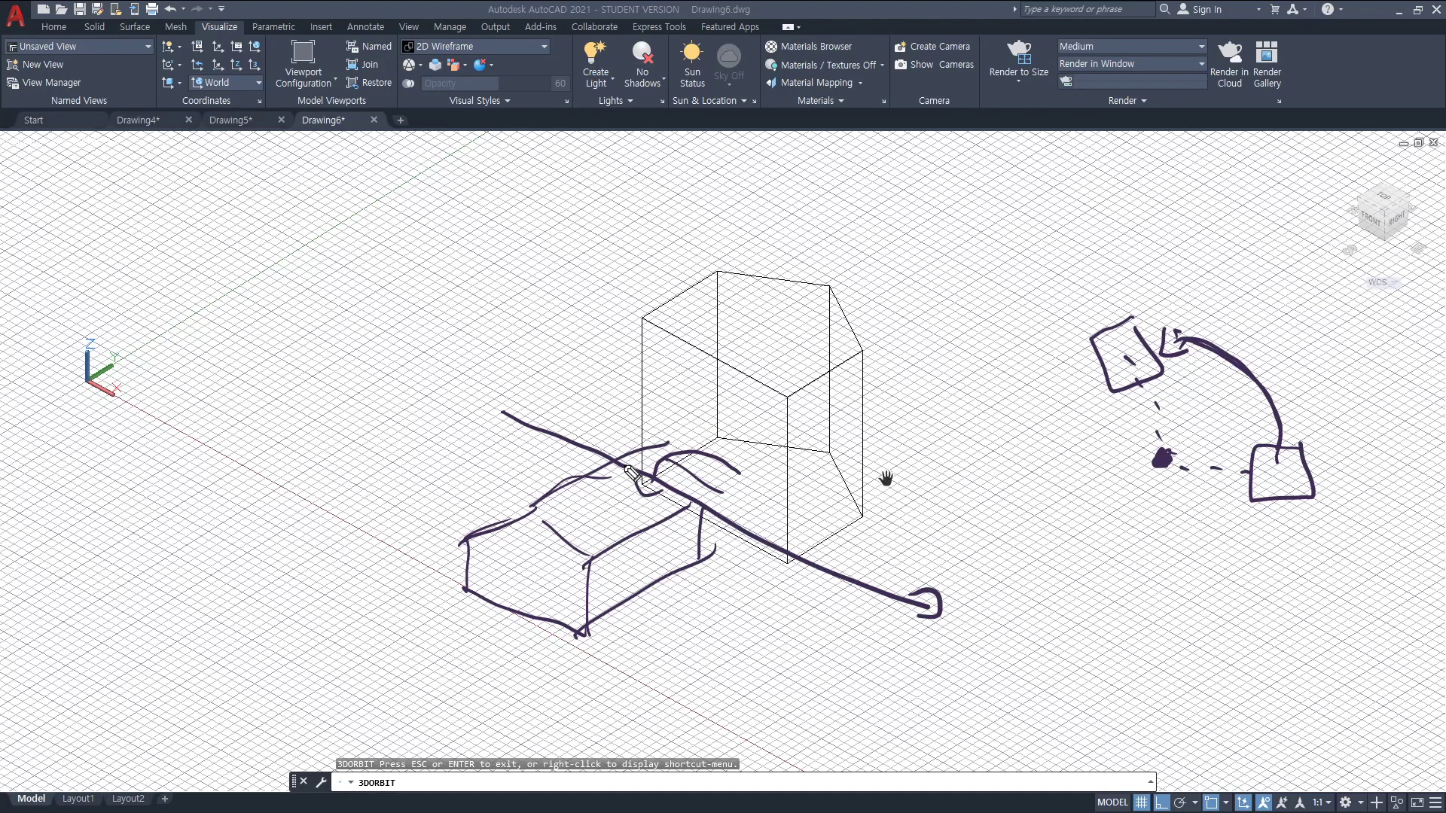
key("ctrl+shift+7")
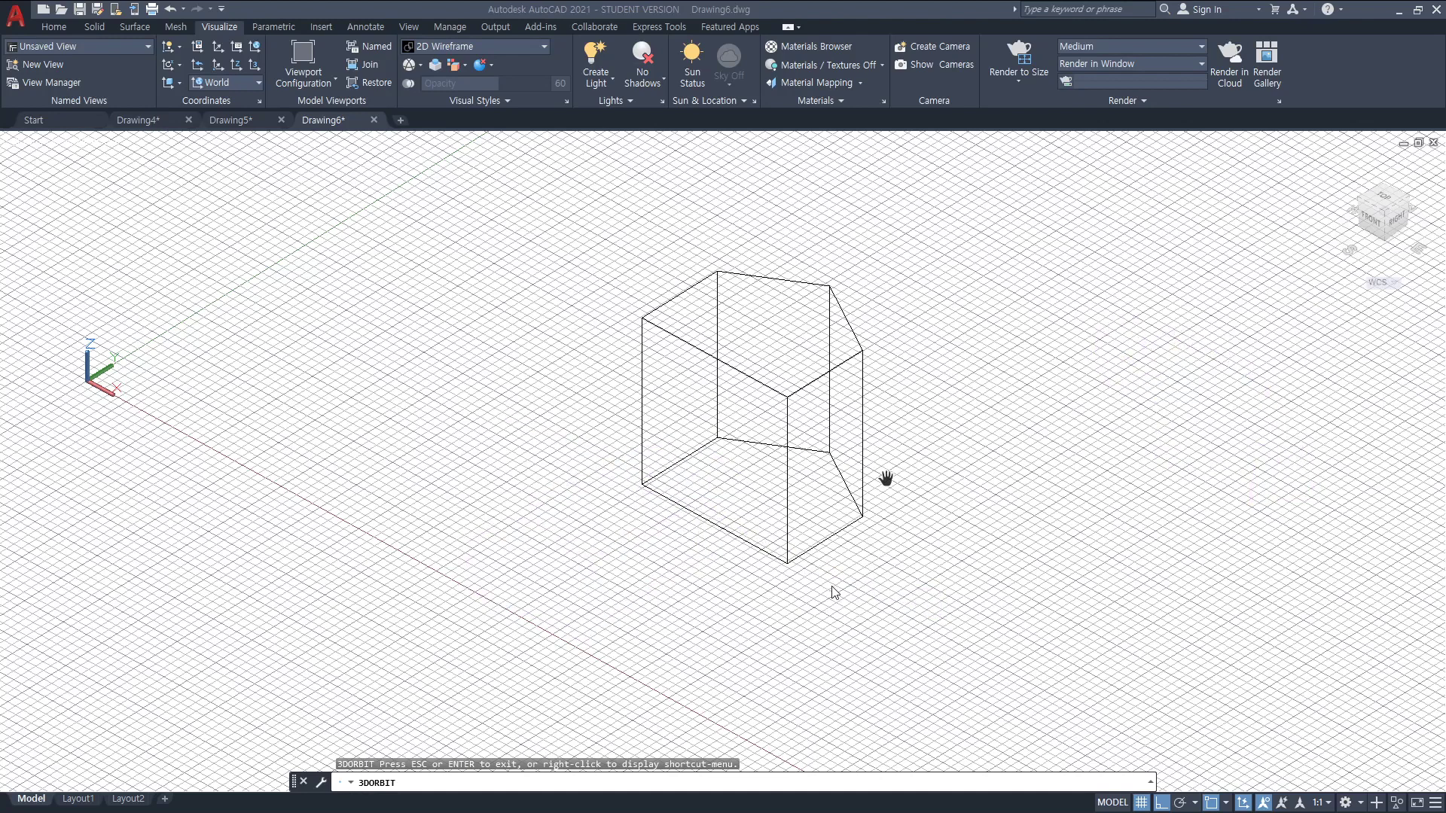
- Start a ROTATE3D operation and choose the extruded house solid as the object to rotate
key("Escape")
type("rotate3d")
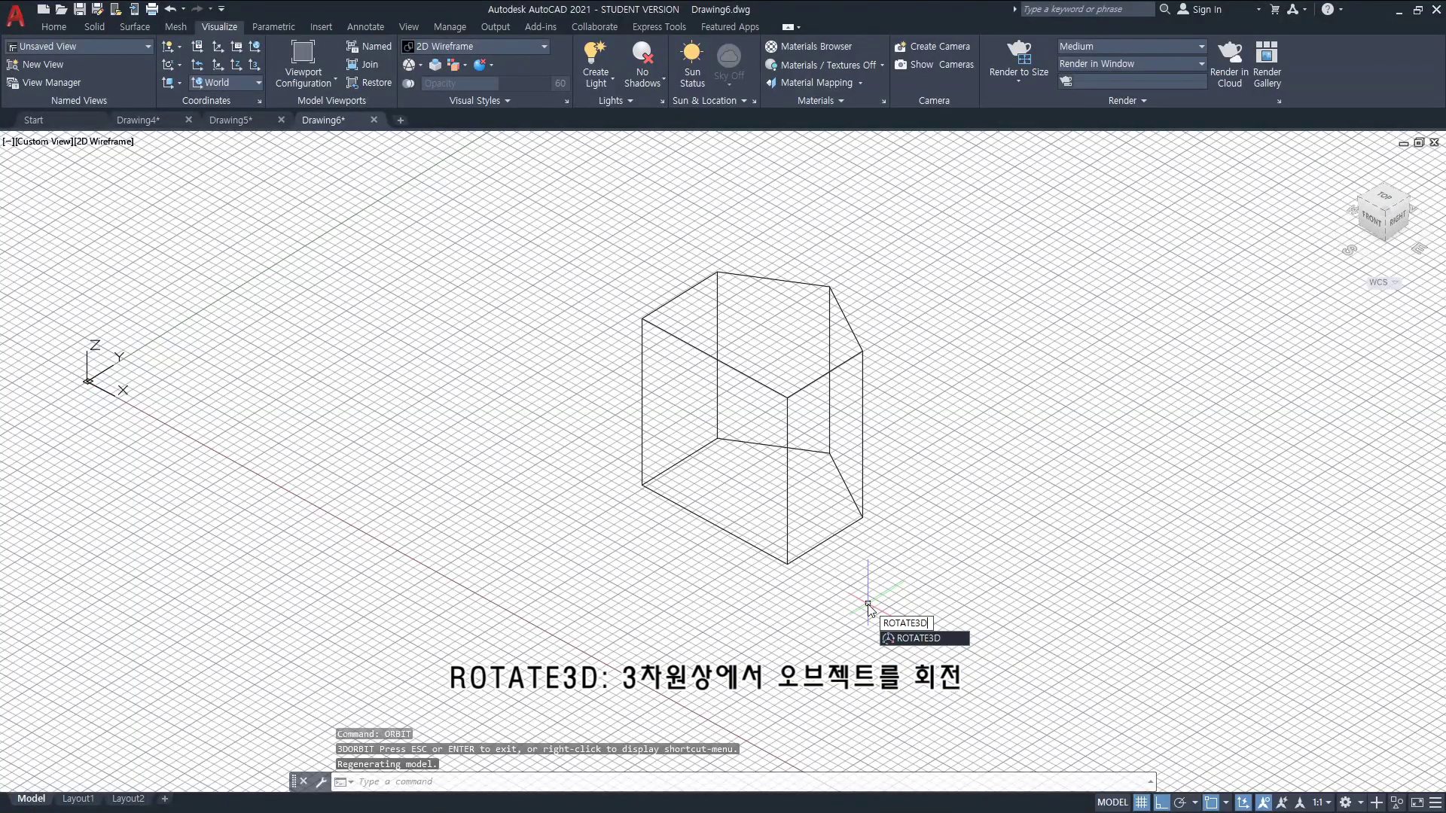
left_click(906, 644)
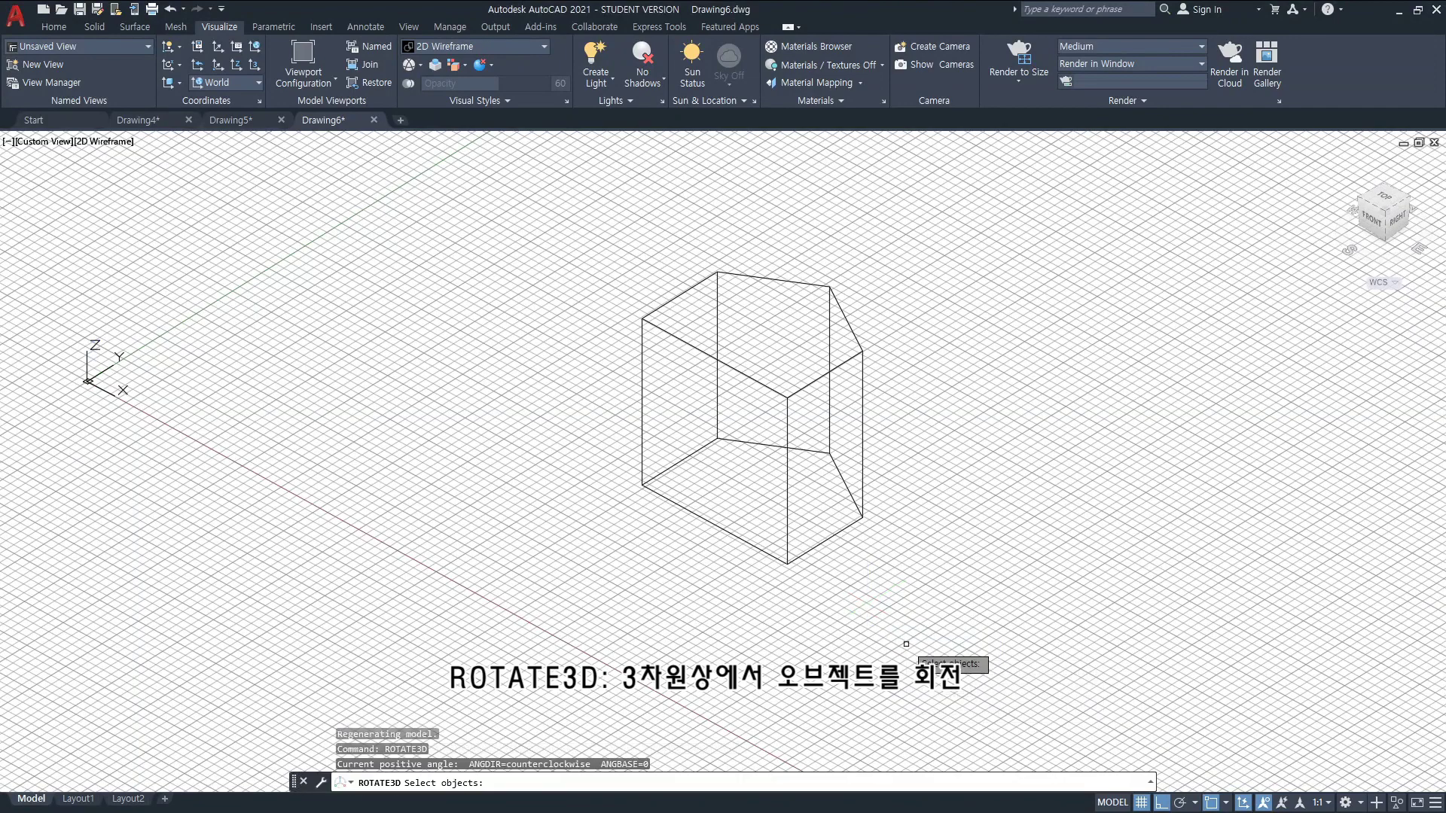
left_click(845, 363)
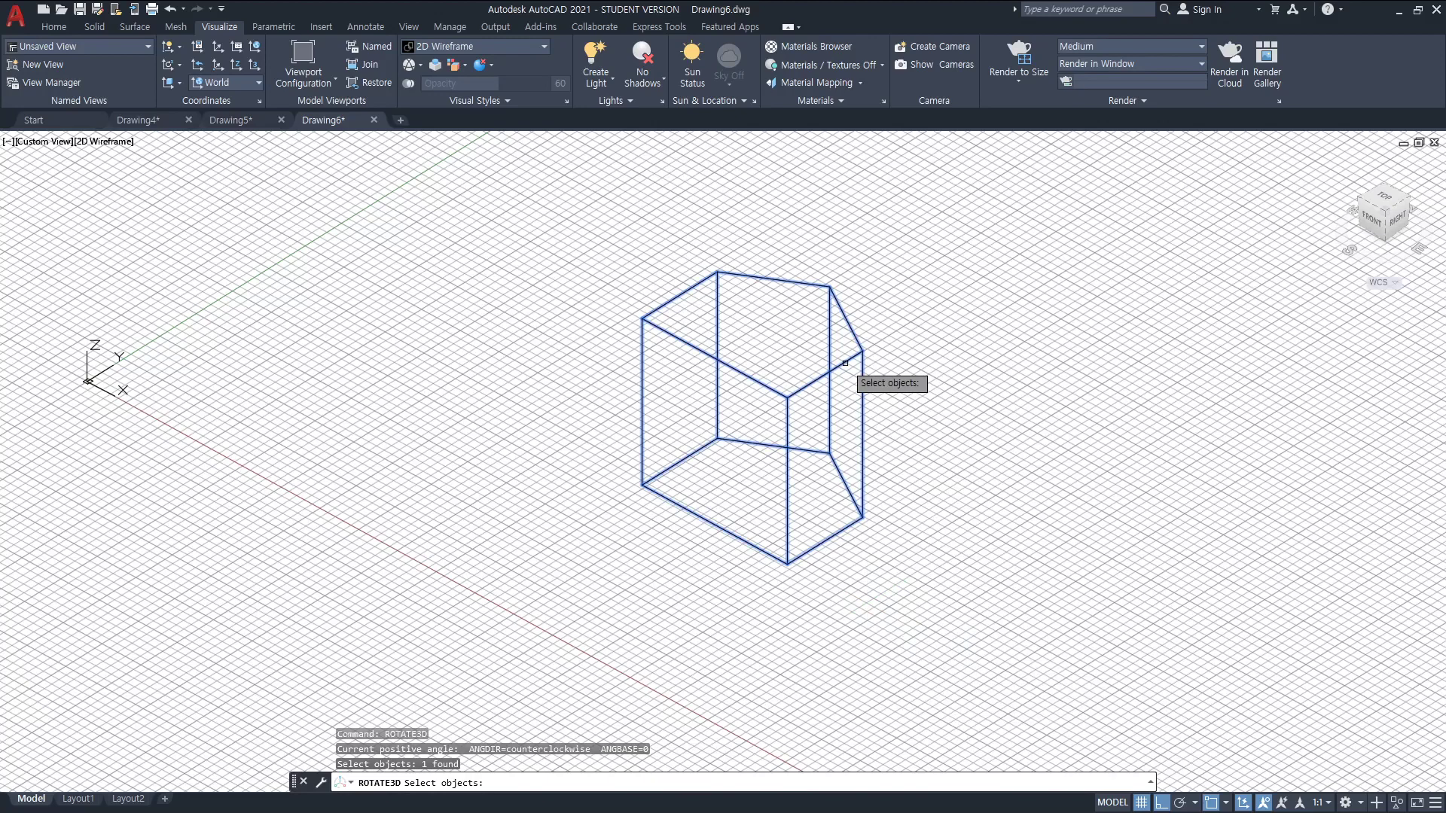
key("Return")
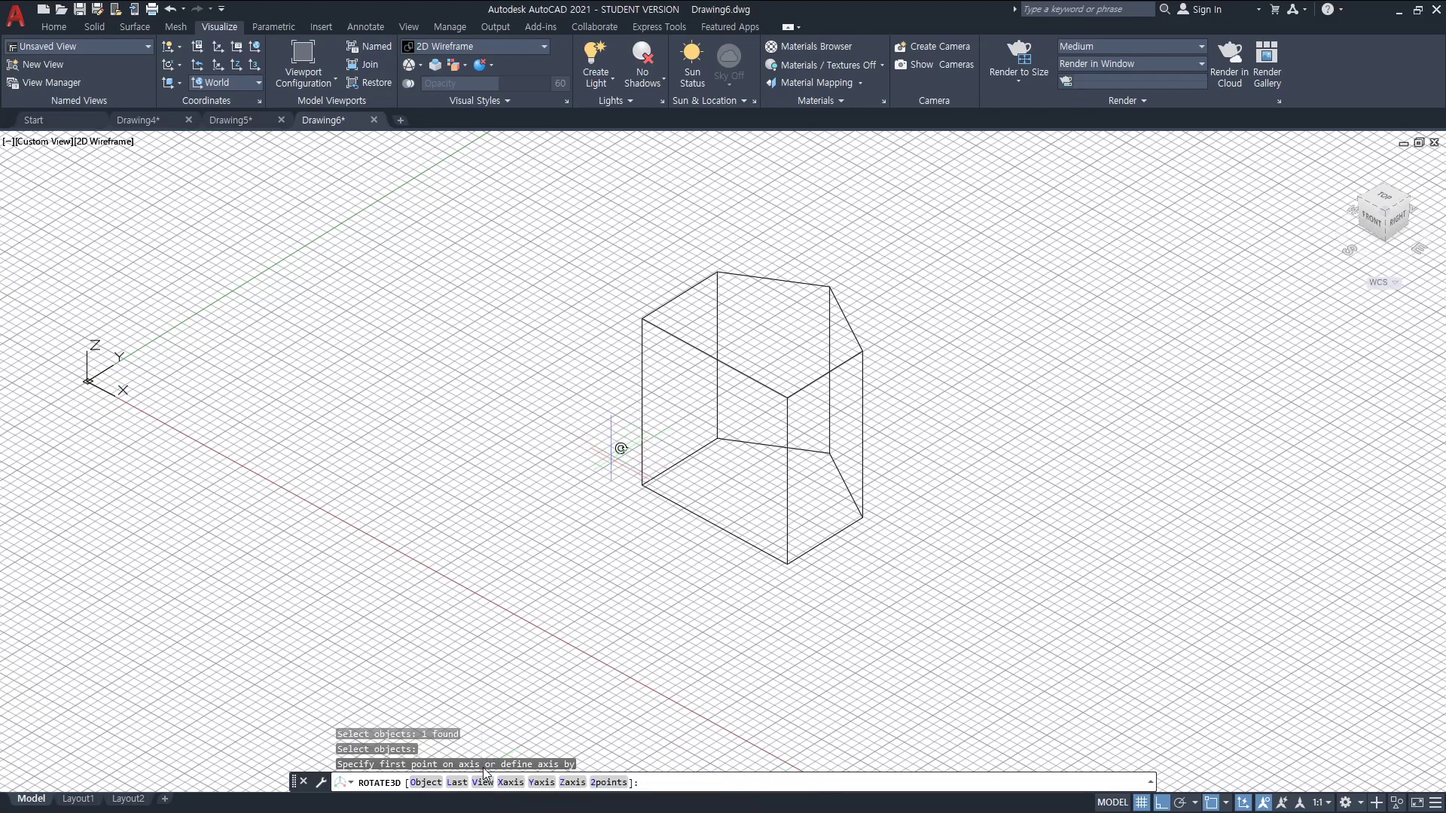
mouse_move(567, 438)
left_mouse_down()
mouse_move(869, 598)
mouse_move(865, 570)
left_mouse_up()
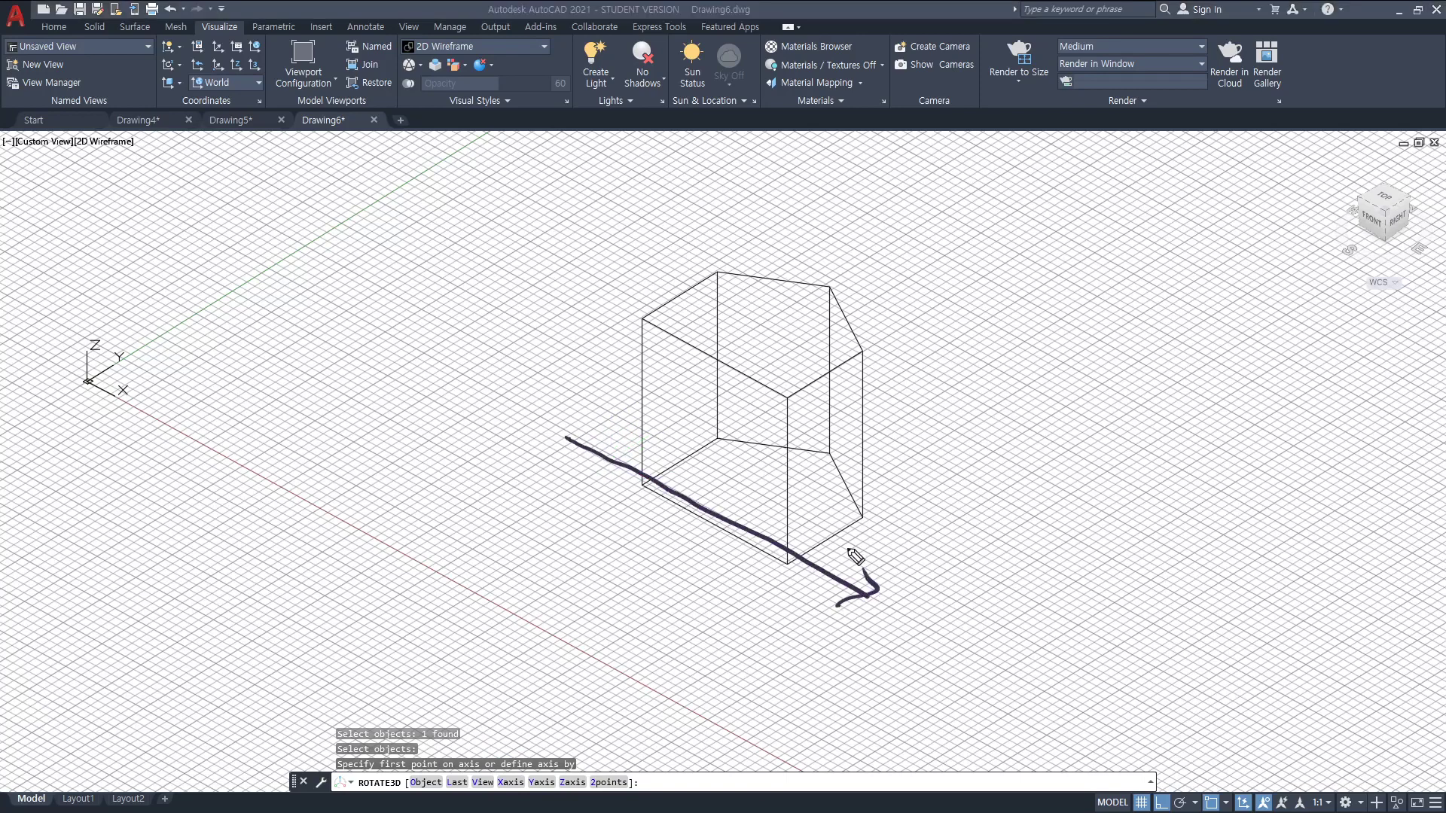
mouse_move(982, 380)
left_mouse_down()
mouse_move(1269, 549)
mouse_move(1271, 529)
mouse_move(1333, 586)
mouse_move(1311, 590)
left_mouse_up()
mouse_move(1334, 586)
left_mouse_down()
mouse_move(1369, 587)
mouse_move(1278, 666)
left_mouse_up()
left_click_drag(1294, 610, 1312, 661)
mouse_move(1287, 655)
left_mouse_down()
mouse_move(1318, 642)
mouse_move(1339, 662)
left_mouse_up()
mouse_move(1341, 633)
left_mouse_down()
mouse_move(1319, 664)
mouse_move(1350, 662)
left_mouse_up()
left_click_drag(1375, 640, 1362, 667)
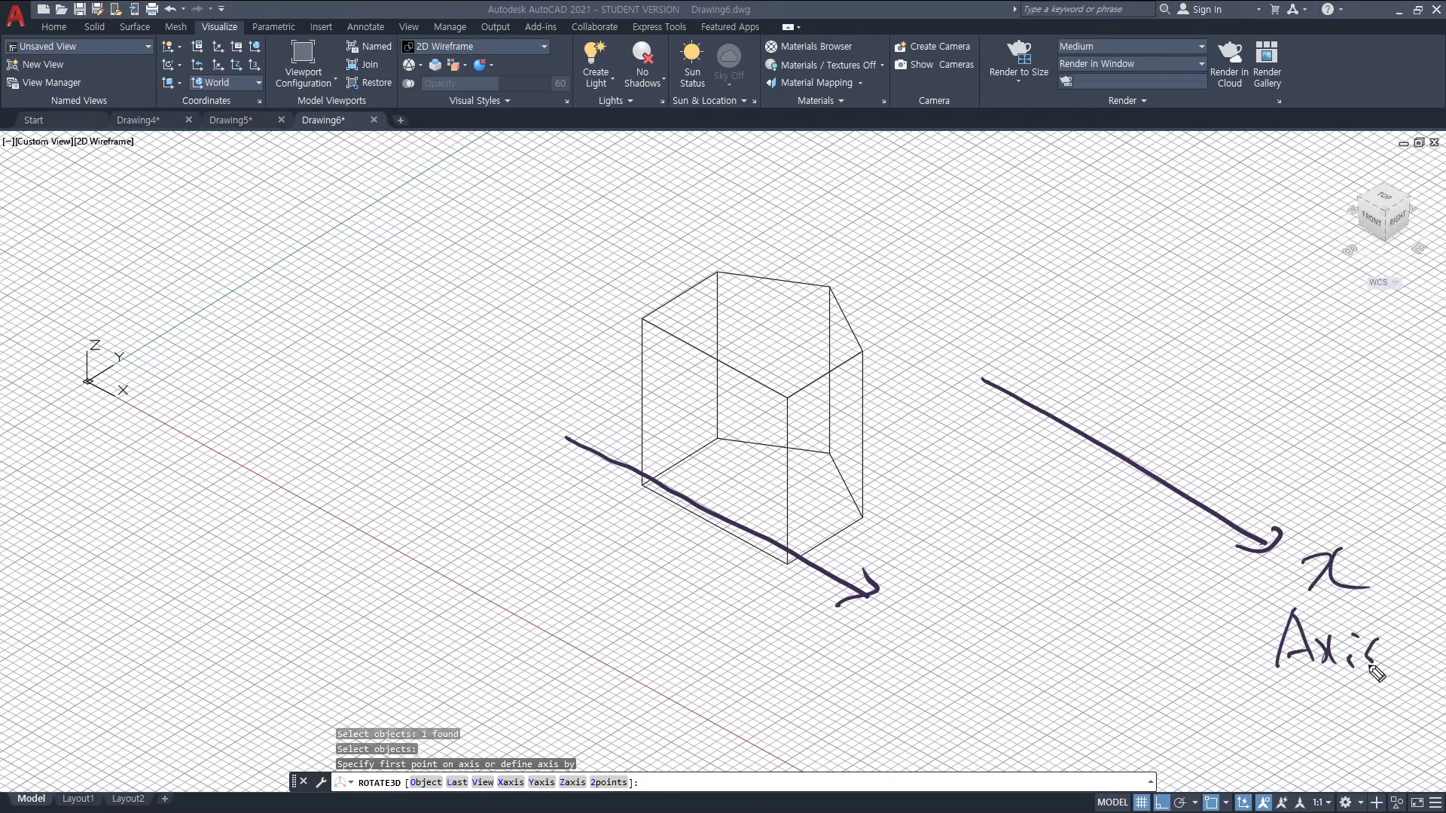
mouse_move(1128, 511)
left_mouse_down()
mouse_move(1154, 506)
mouse_move(1154, 430)
mouse_move(1101, 467)
mouse_move(1127, 461)
left_mouse_up()
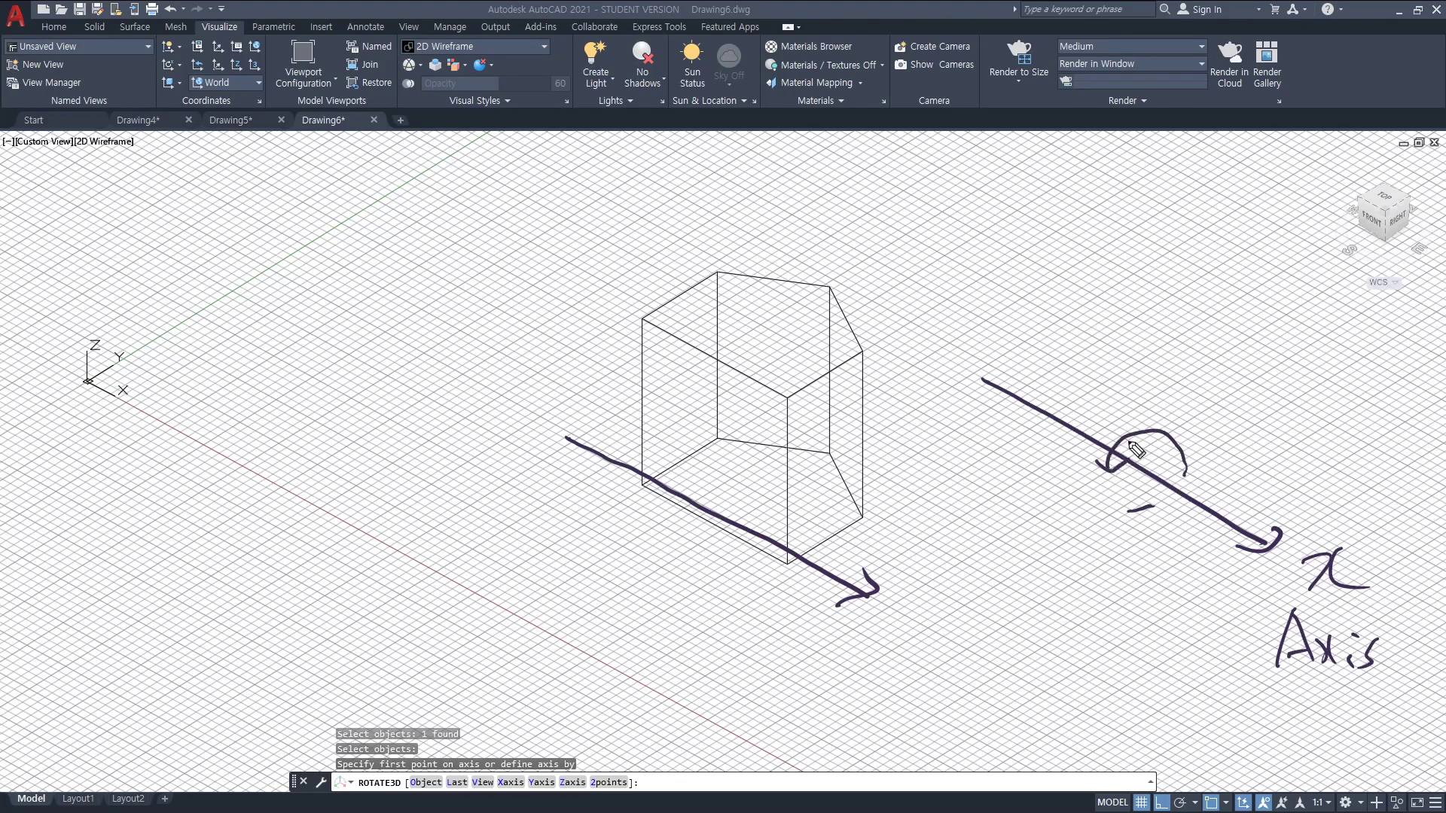
mouse_move(1352, 599)
left_mouse_down()
mouse_move(1290, 595)
mouse_move(1367, 586)
left_mouse_up()
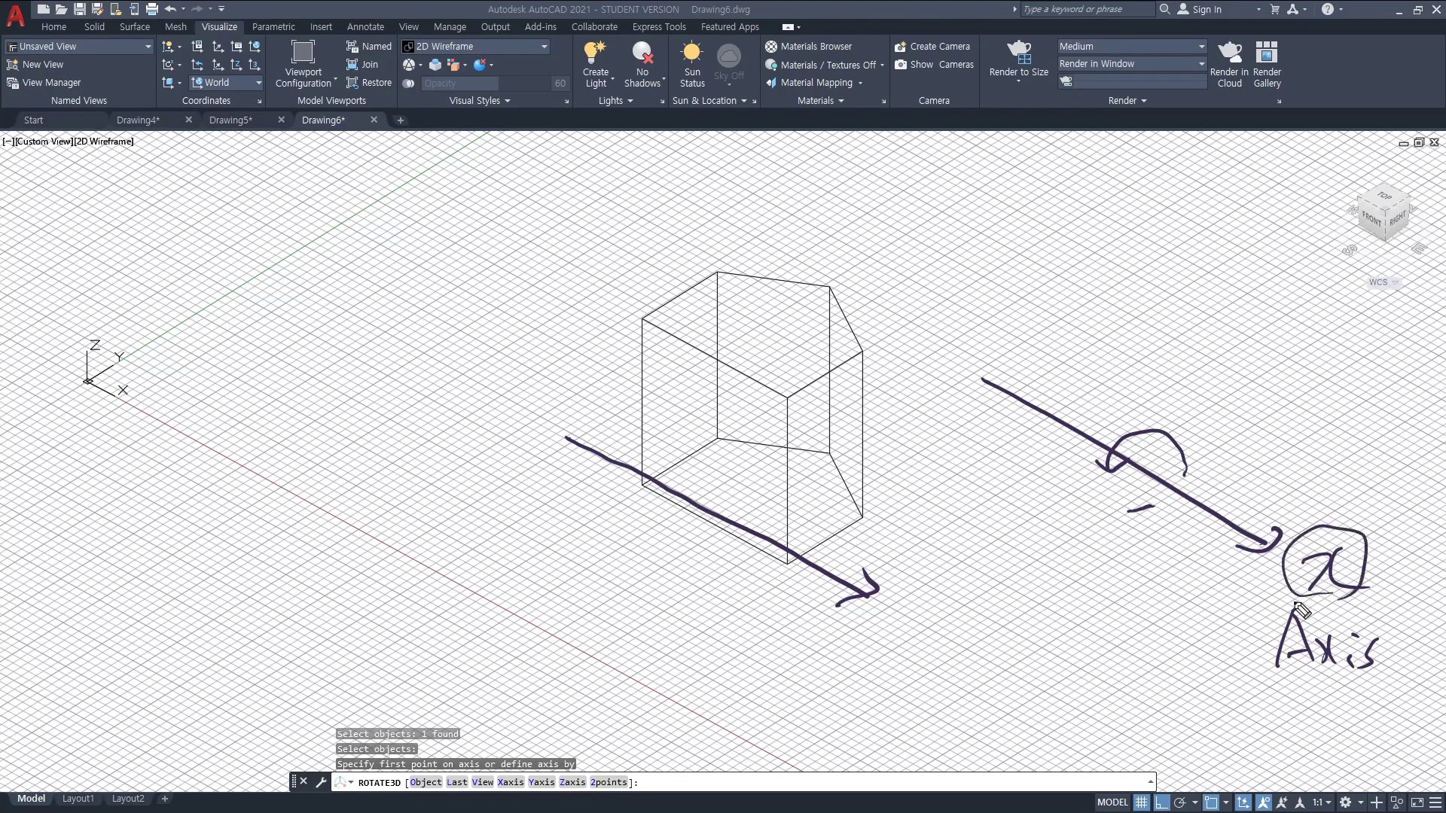
mouse_move(1185, 472)
left_mouse_down()
mouse_move(1167, 436)
mouse_move(1108, 451)
left_mouse_up()
left_click_drag(563, 429, 864, 603)
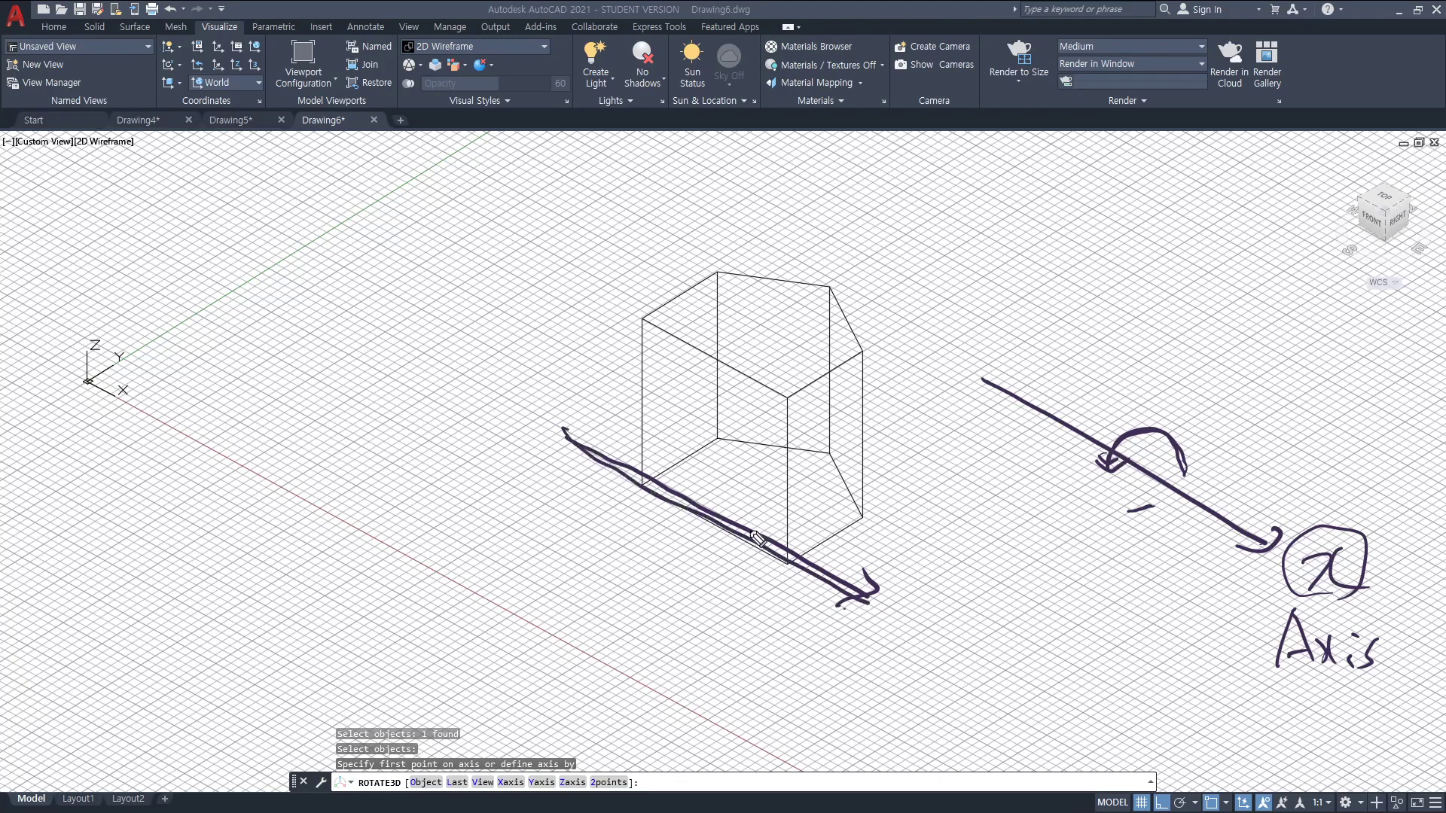
mouse_move(734, 544)
left_mouse_down()
mouse_move(722, 556)
mouse_move(710, 484)
mouse_move(693, 520)
left_mouse_up()
mouse_move(597, 435)
left_mouse_down()
mouse_move(580, 433)
mouse_move(867, 602)
mouse_move(858, 586)
left_mouse_up()
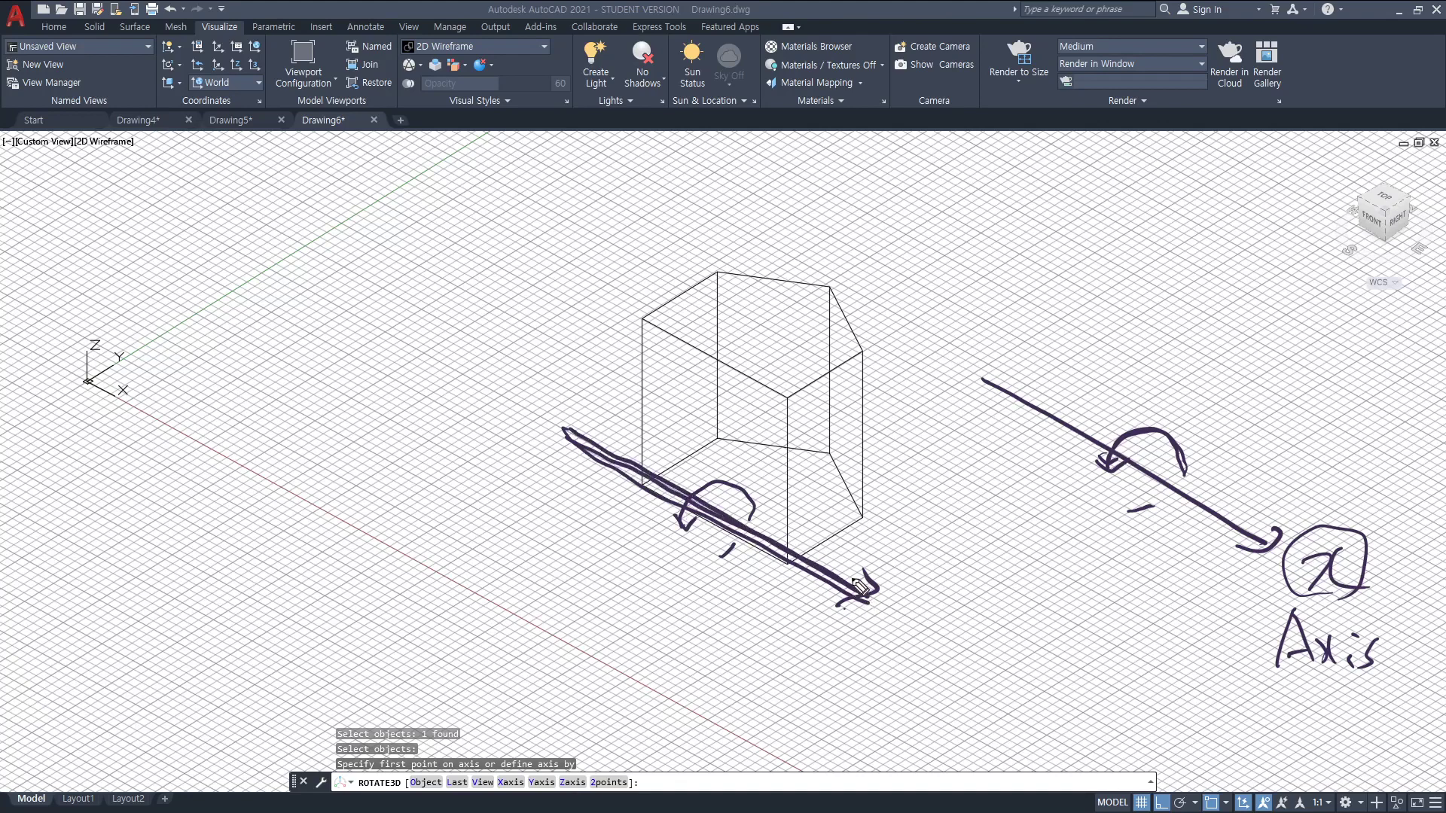
key("Escape")
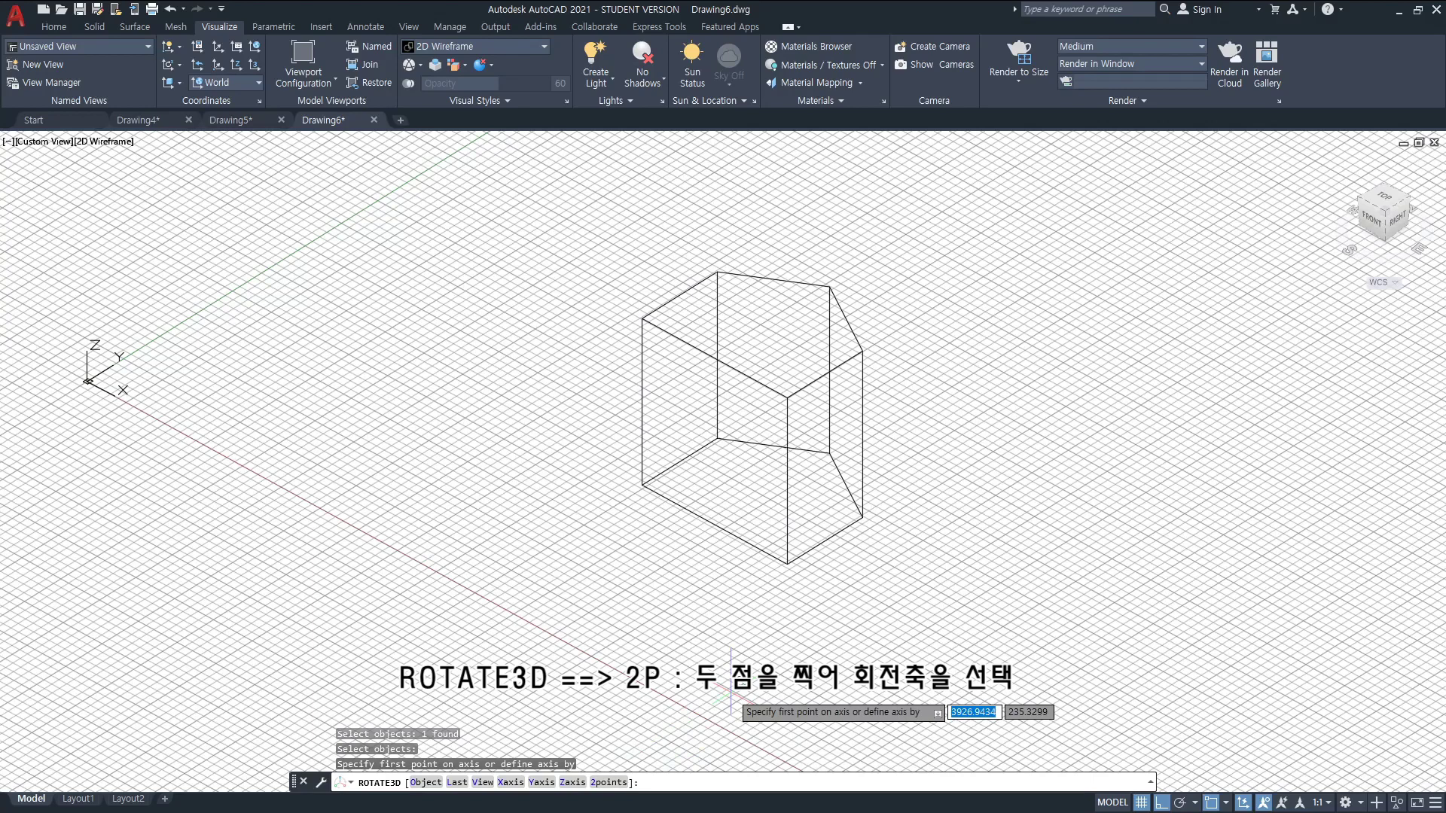
- Choose the 2points option for defining the house solid's rotation axis
type("2")
key("Return")
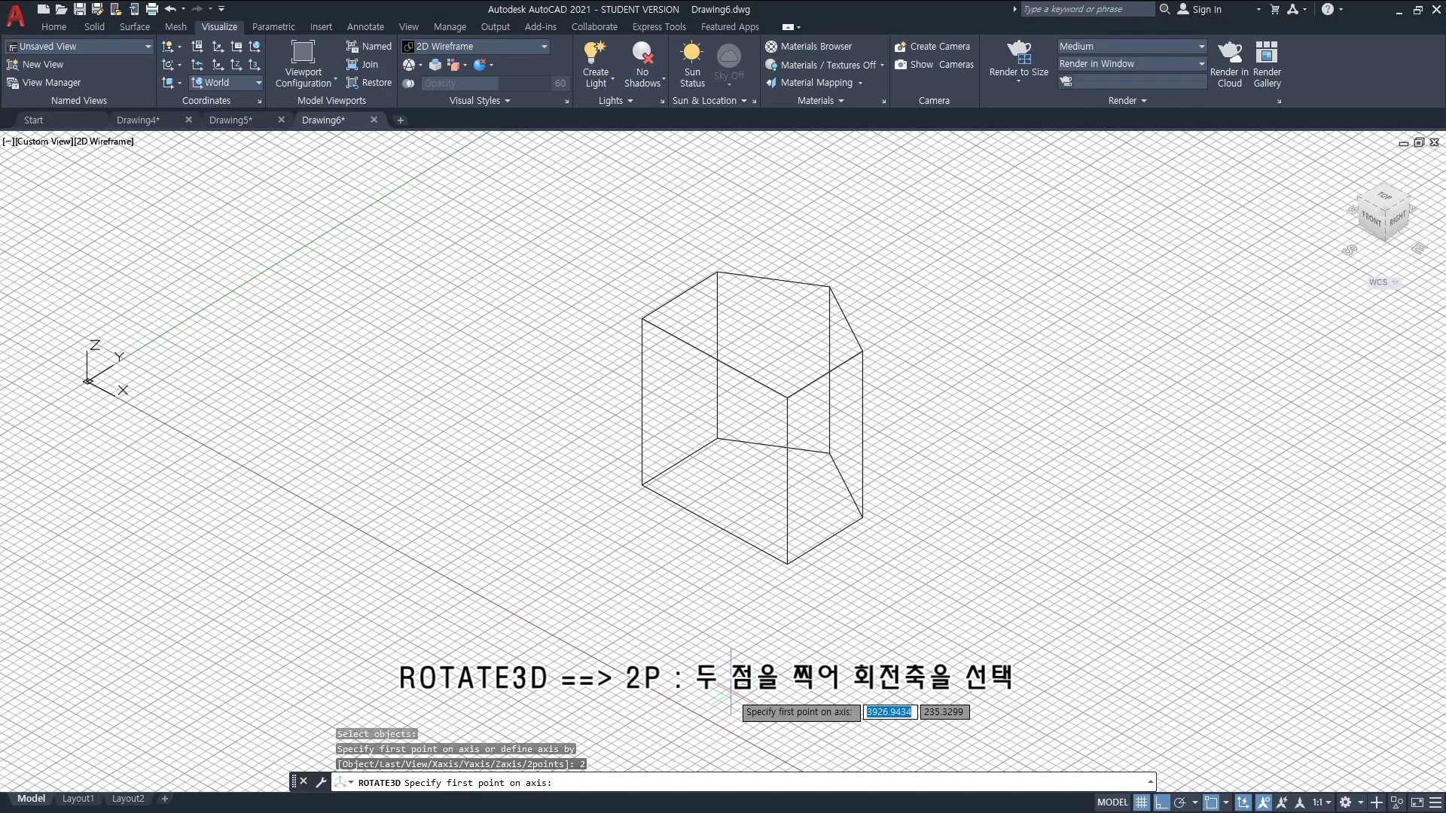
left_click_drag(1076, 427, 1042, 473)
left_click_drag(1031, 441, 1066, 476)
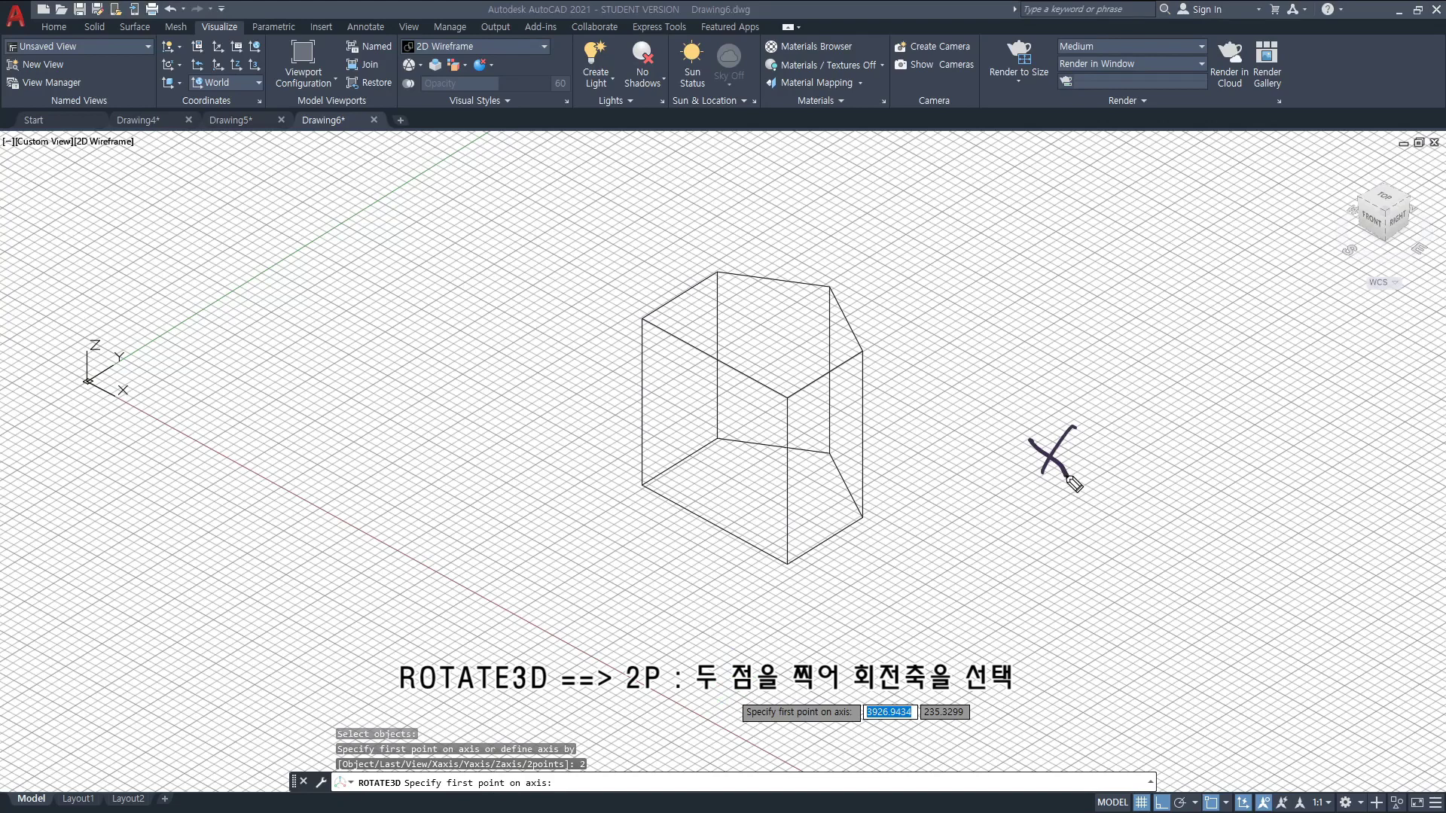
left_click_drag(1232, 512, 1192, 557)
left_click_drag(1194, 522, 1221, 549)
mouse_move(942, 400)
left_mouse_down()
mouse_move(1309, 574)
mouse_move(1314, 595)
mouse_move(1330, 552)
left_mouse_up()
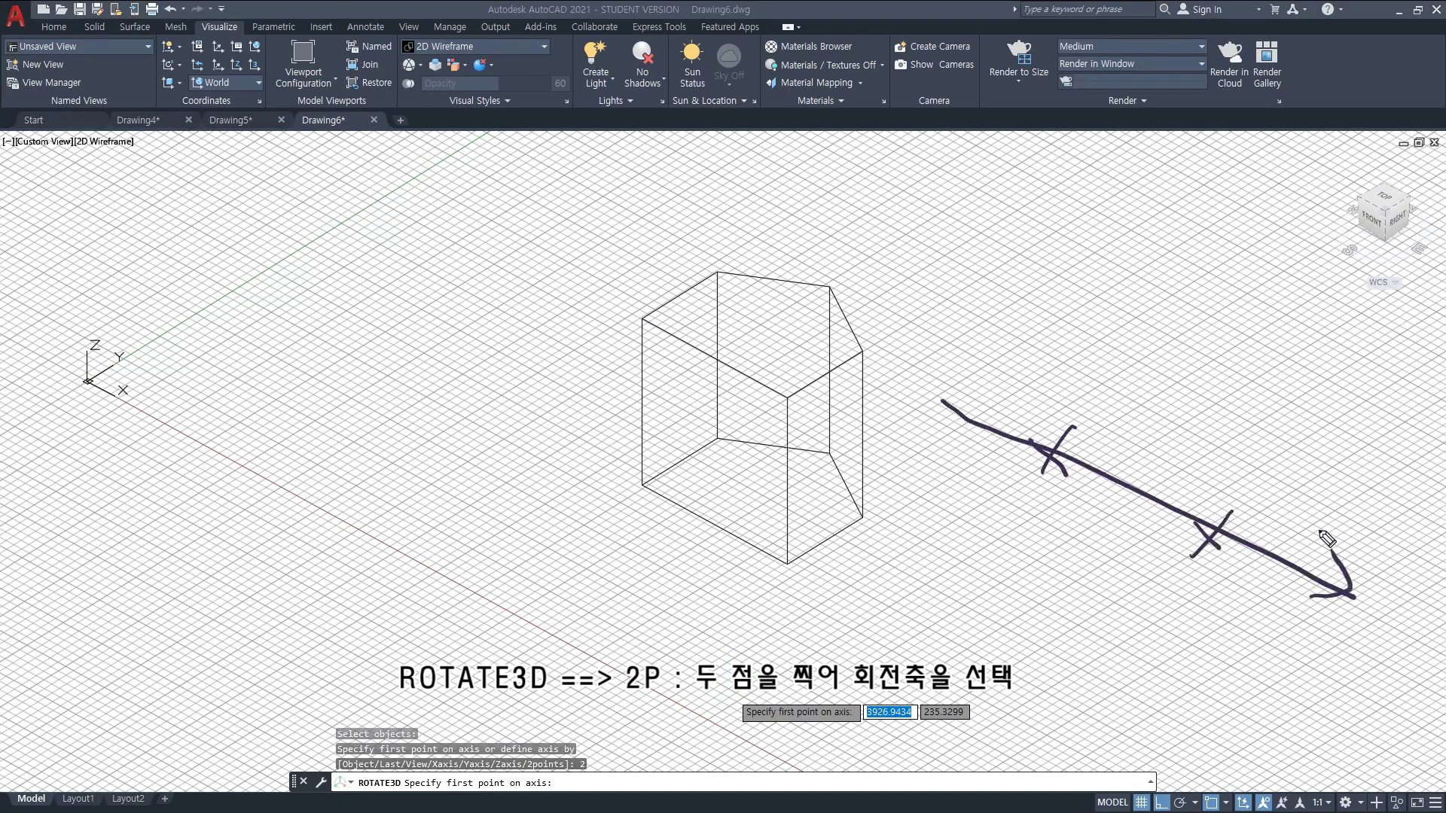
mouse_move(1139, 559)
left_mouse_down()
mouse_move(1177, 535)
mouse_move(1188, 458)
mouse_move(1101, 511)
mouse_move(1114, 502)
left_mouse_up()
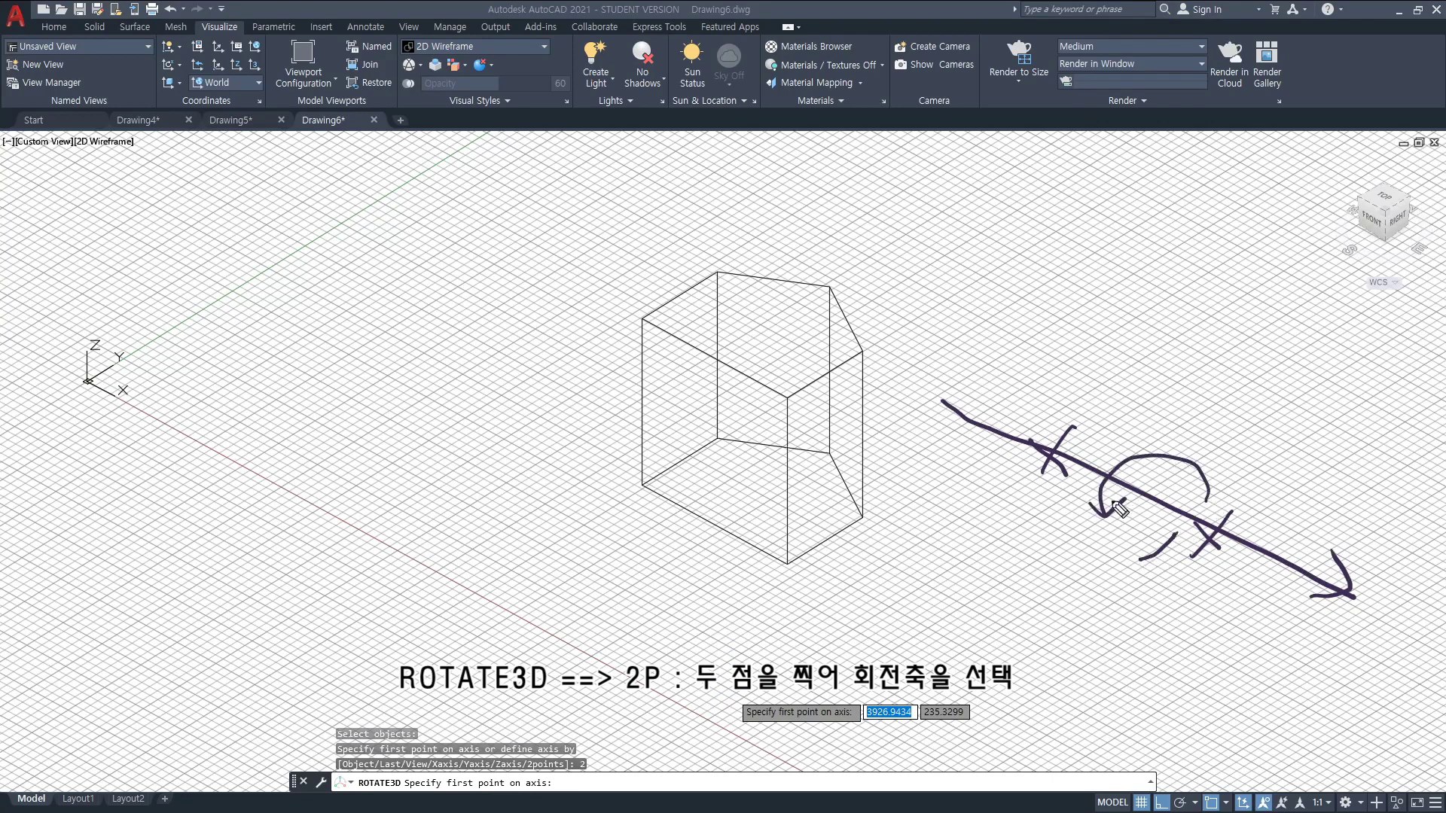
key("Escape")
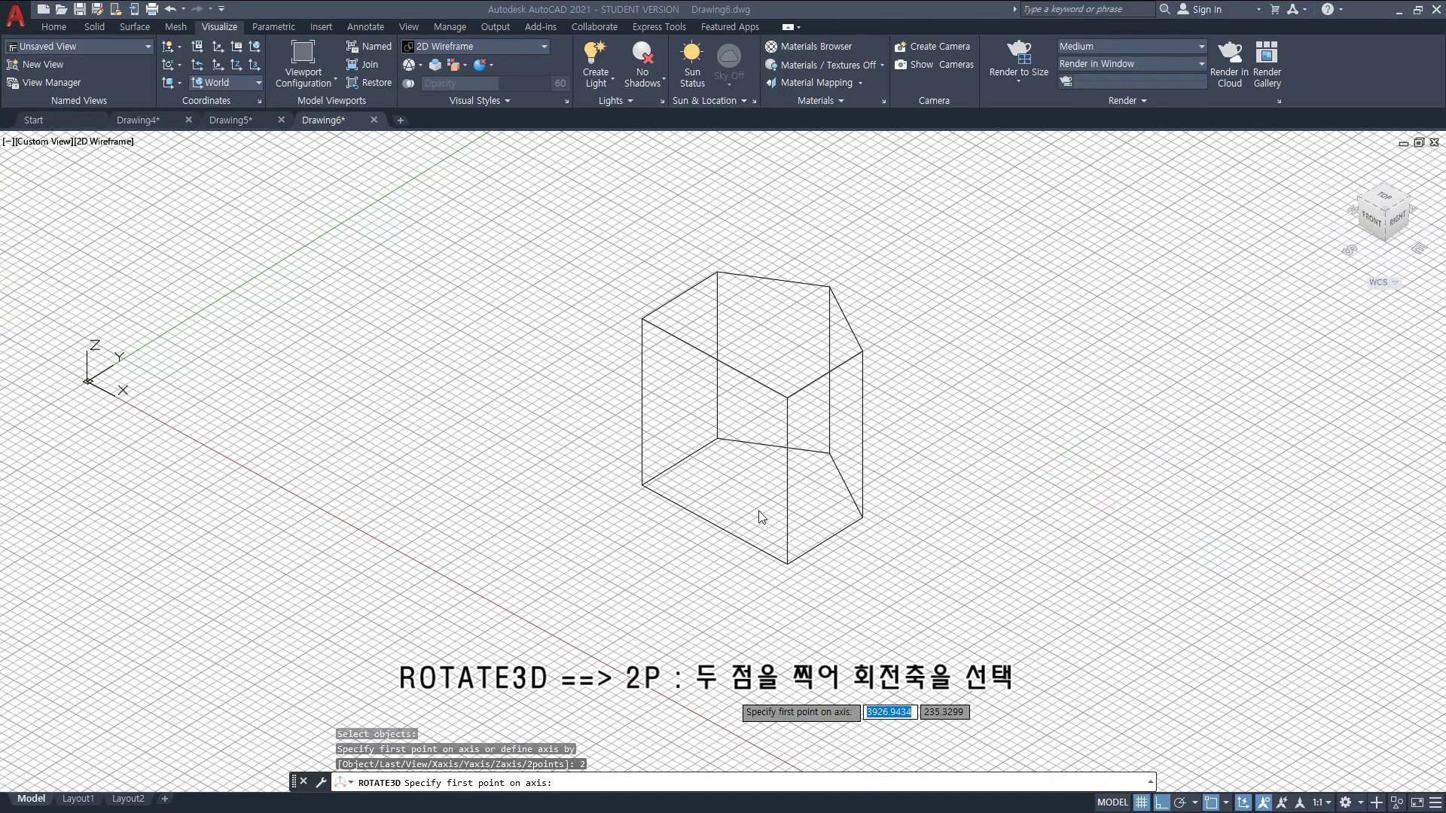
- Define the rotation axis along the house solid's front bottom edge and rotate the solid 90 degrees to stand it upright
left_click(643, 483)
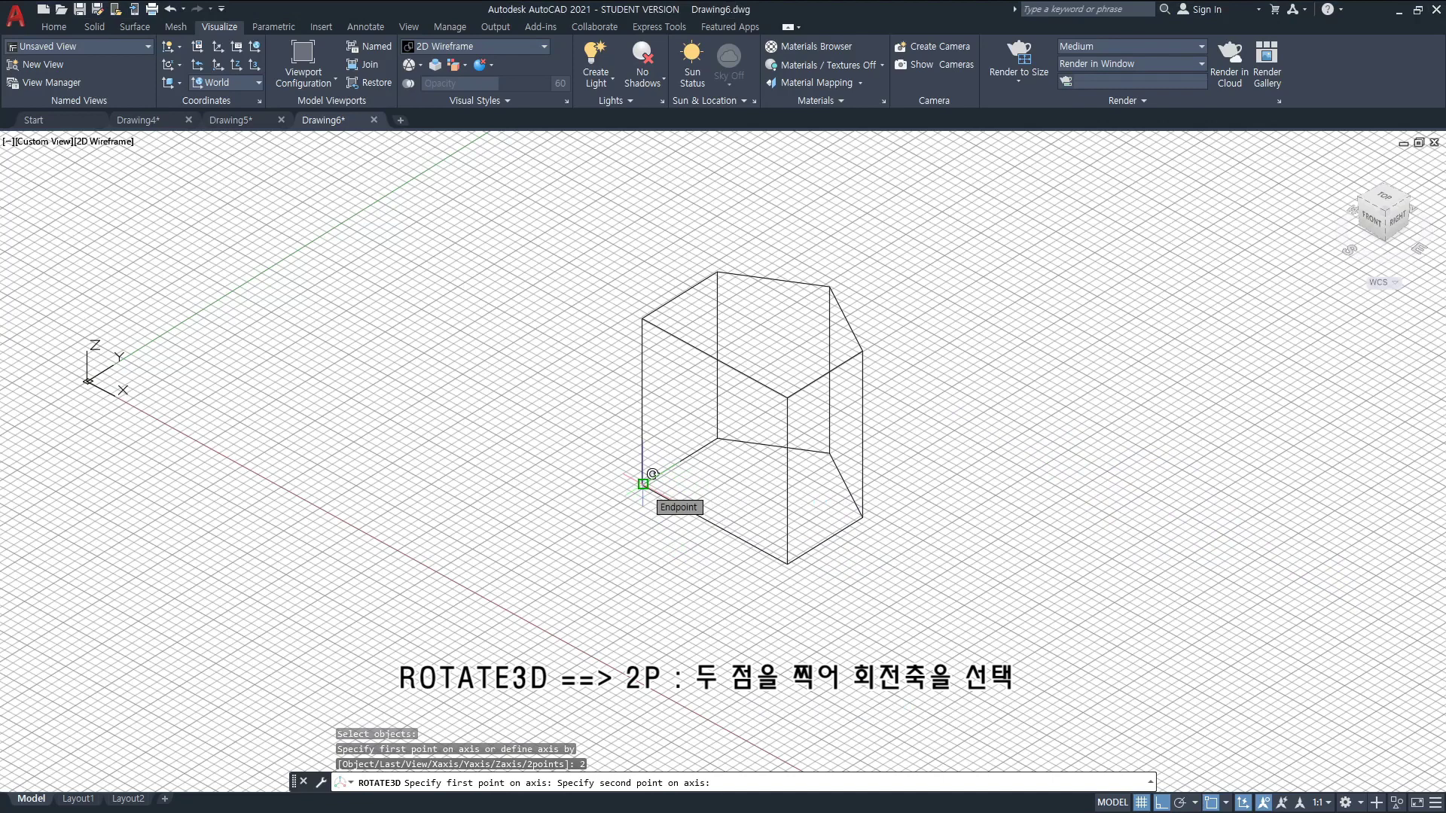
left_click(788, 564)
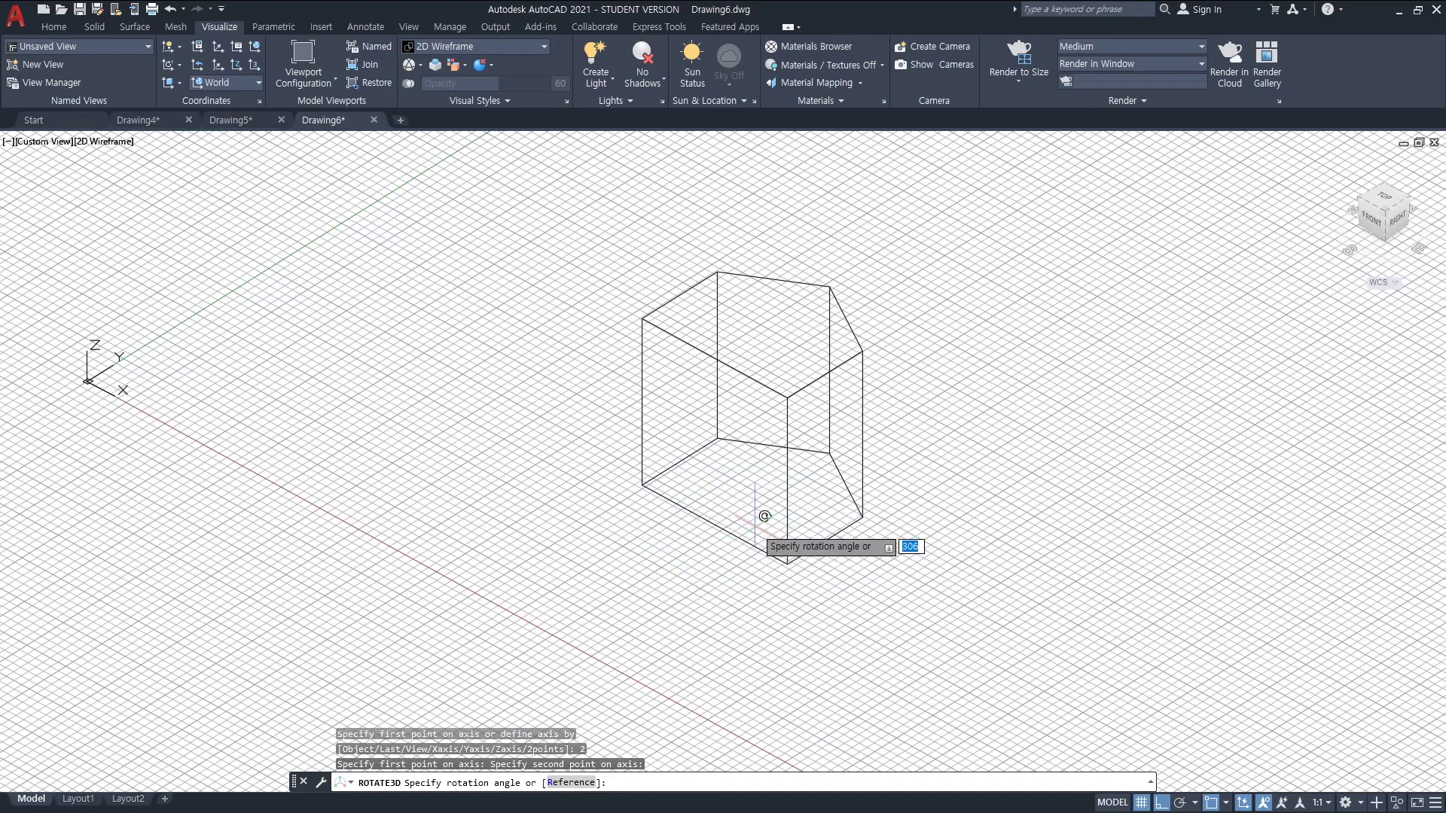
type("90")
key("Return")
middle_click_drag(755, 527, 662, 537, "shift")
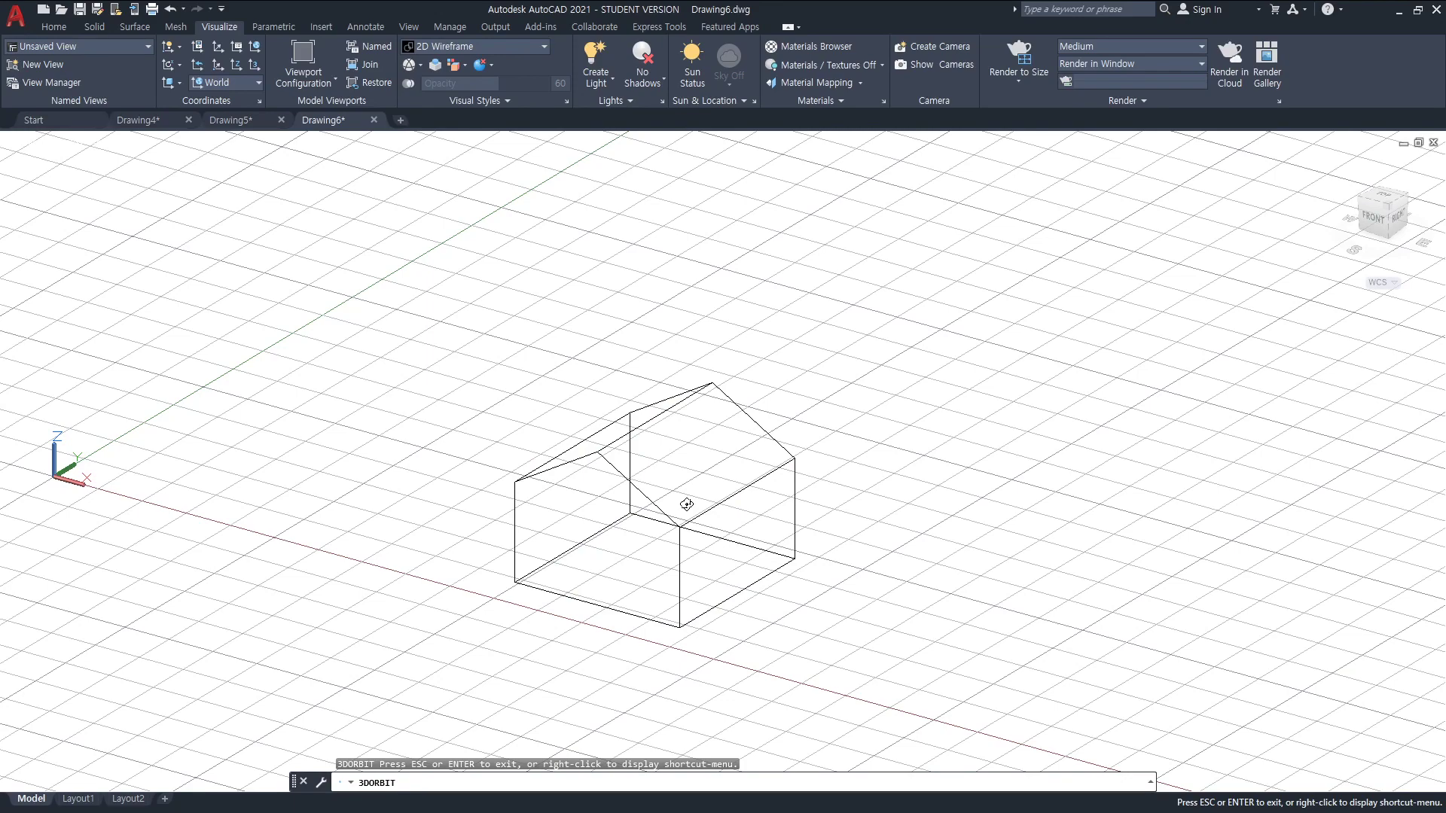
mouse_move(686, 504)
left_mouse_down()
mouse_move(762, 529)
mouse_move(748, 581)
mouse_move(719, 603)
mouse_move(710, 584)
left_mouse_up()
scroll(714, 545, "up", 4)
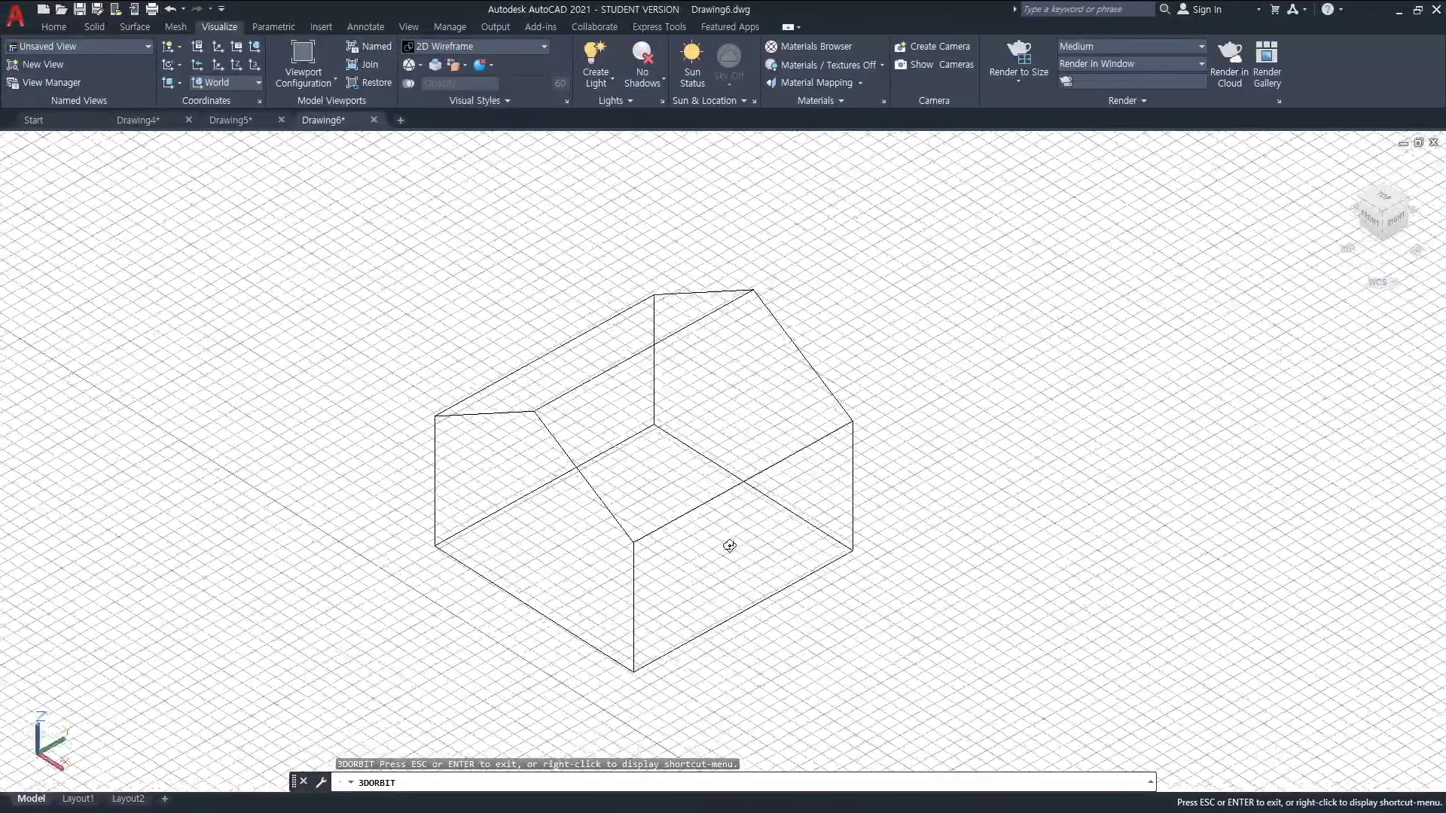
scroll(723, 547, "up", 2)
middle_click_drag(716, 549, 807, 575)
key("Escape")
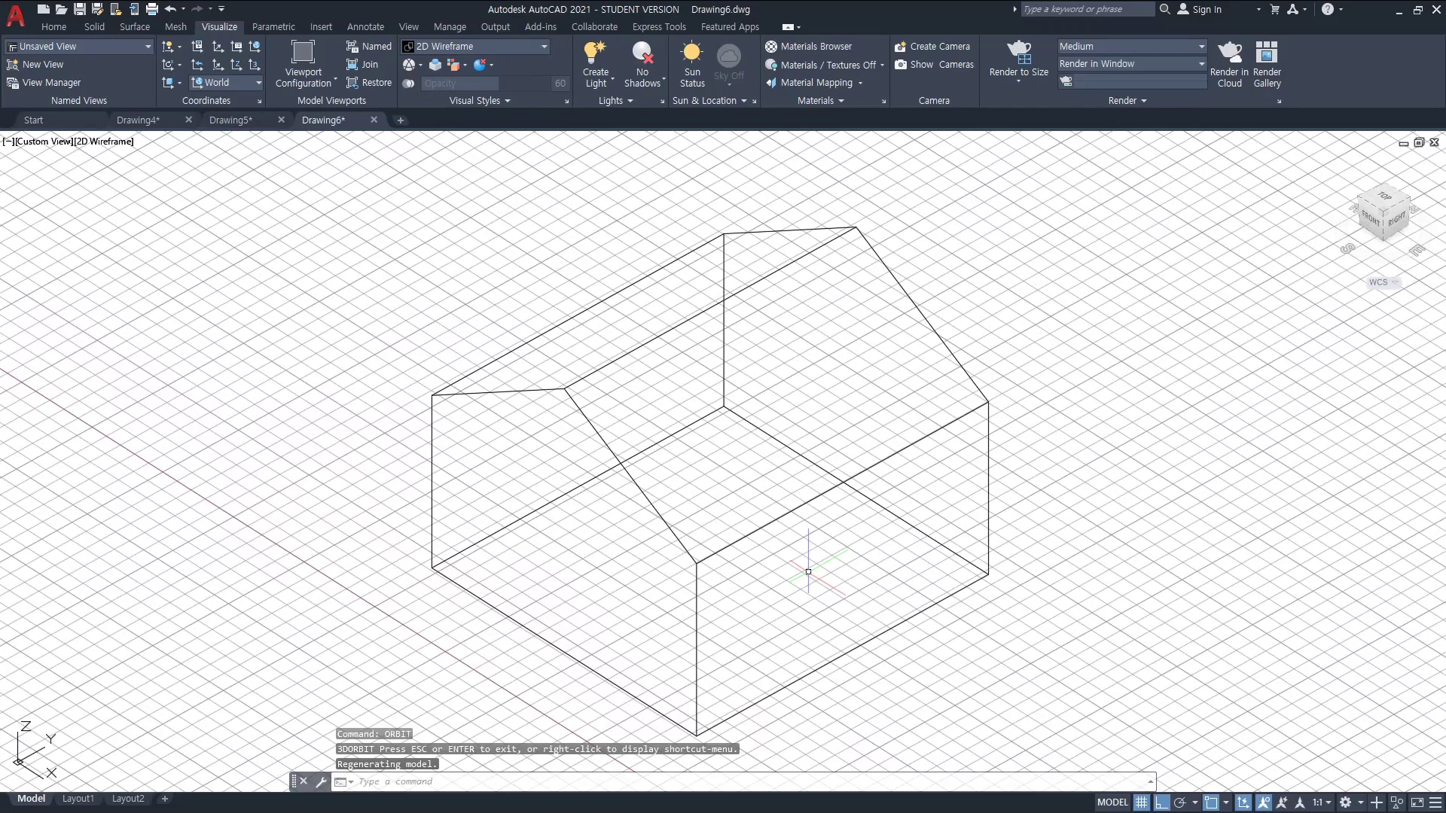
mouse_move(854, 226)
left_mouse_down()
mouse_move(607, 375)
mouse_move(704, 556)
mouse_move(926, 437)
mouse_move(864, 262)
mouse_move(790, 237)
mouse_move(572, 324)
mouse_move(545, 395)
mouse_move(798, 251)
left_mouse_up()
left_click_drag(627, 397, 809, 316)
mouse_move(689, 432)
left_mouse_down()
mouse_move(729, 436)
mouse_move(798, 386)
left_mouse_up()
left_click_drag(803, 382, 855, 354)
mouse_move(723, 482)
left_mouse_down()
mouse_move(745, 486)
mouse_move(879, 402)
left_mouse_up()
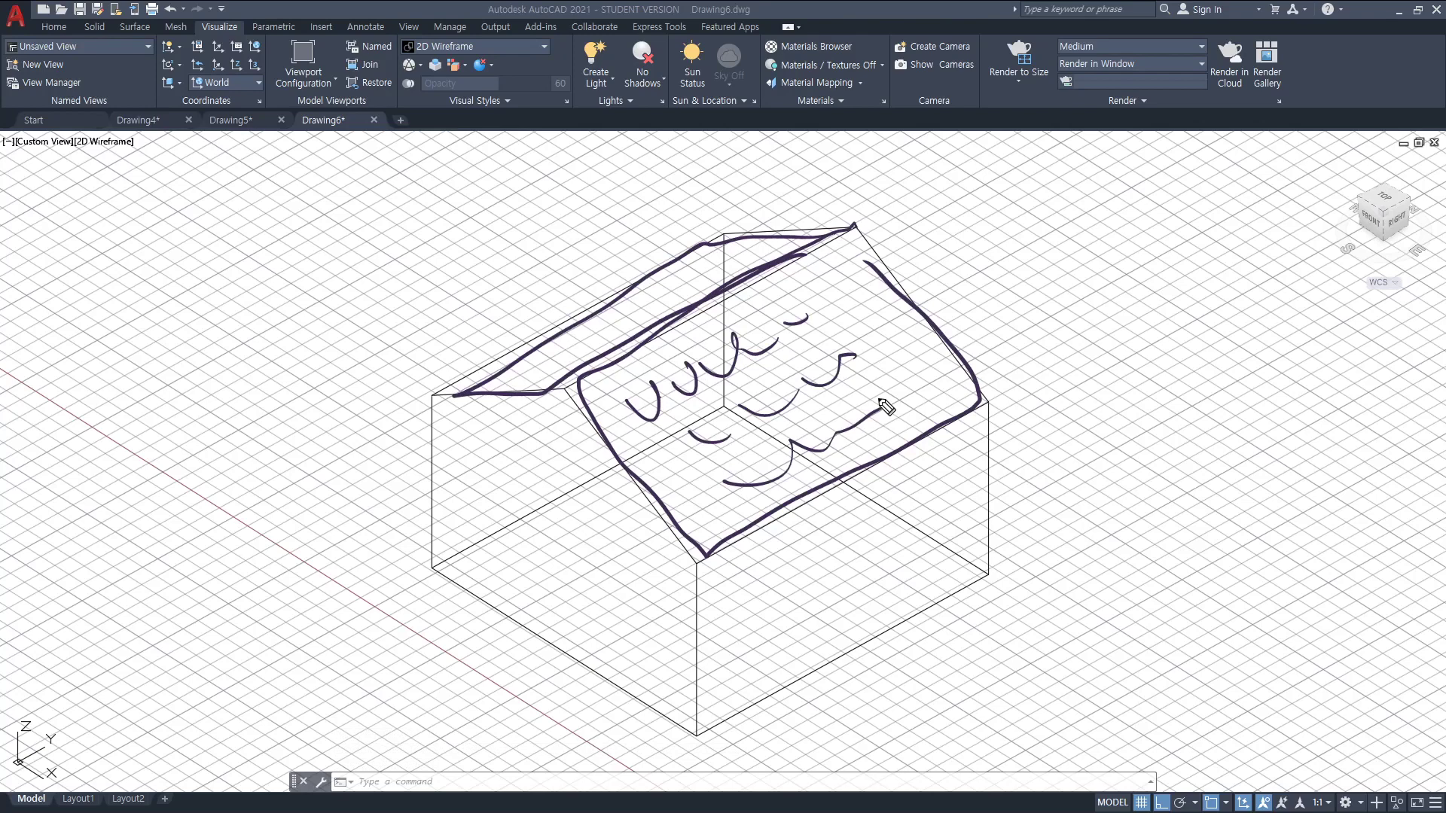
mouse_move(802, 256)
left_mouse_down()
mouse_move(599, 418)
mouse_move(704, 555)
mouse_move(846, 490)
mouse_move(988, 397)
mouse_move(845, 235)
mouse_move(640, 369)
mouse_move(600, 416)
mouse_move(726, 548)
mouse_move(989, 409)
left_mouse_up()
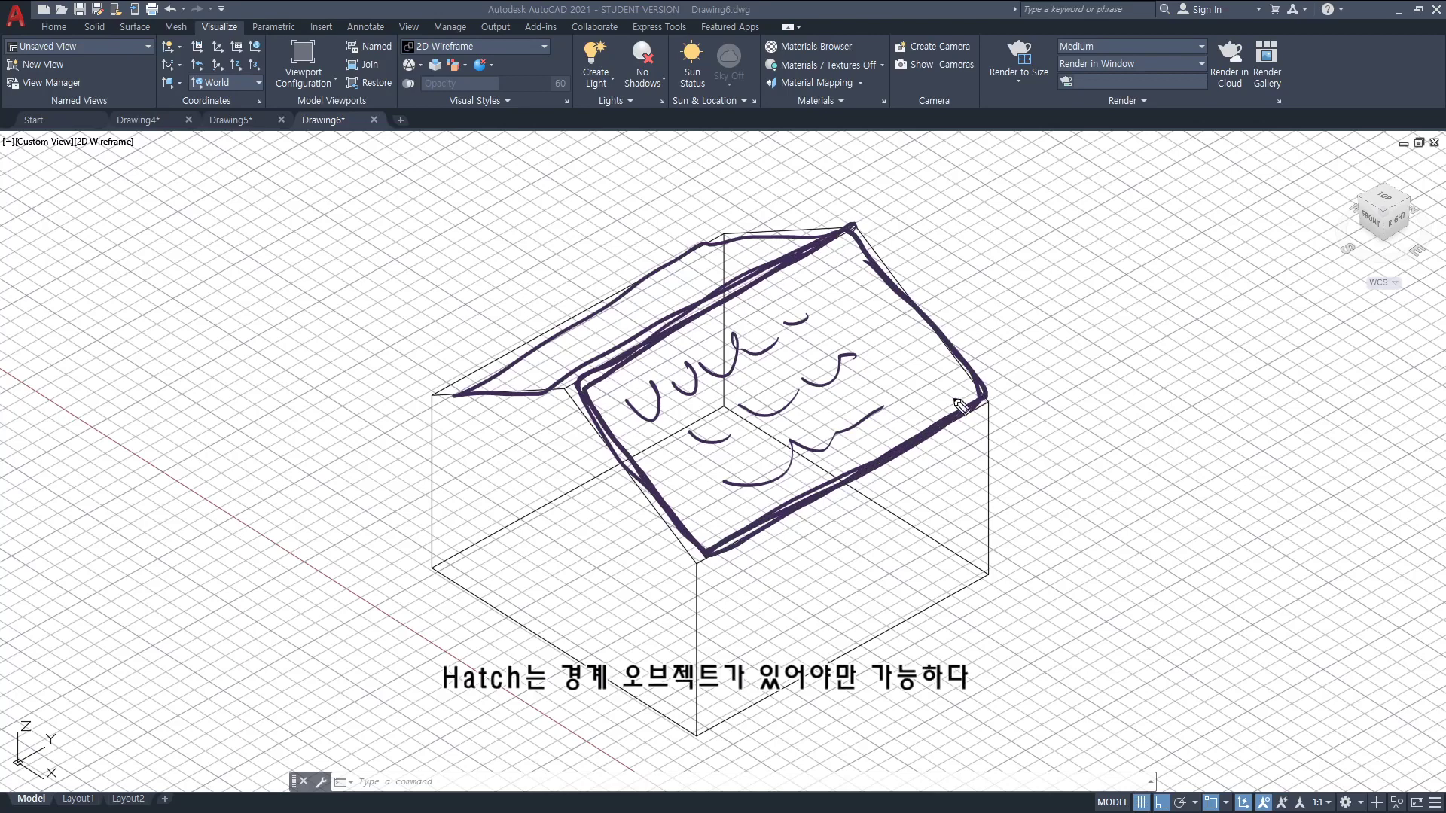
key("Delete")
key("Escape")
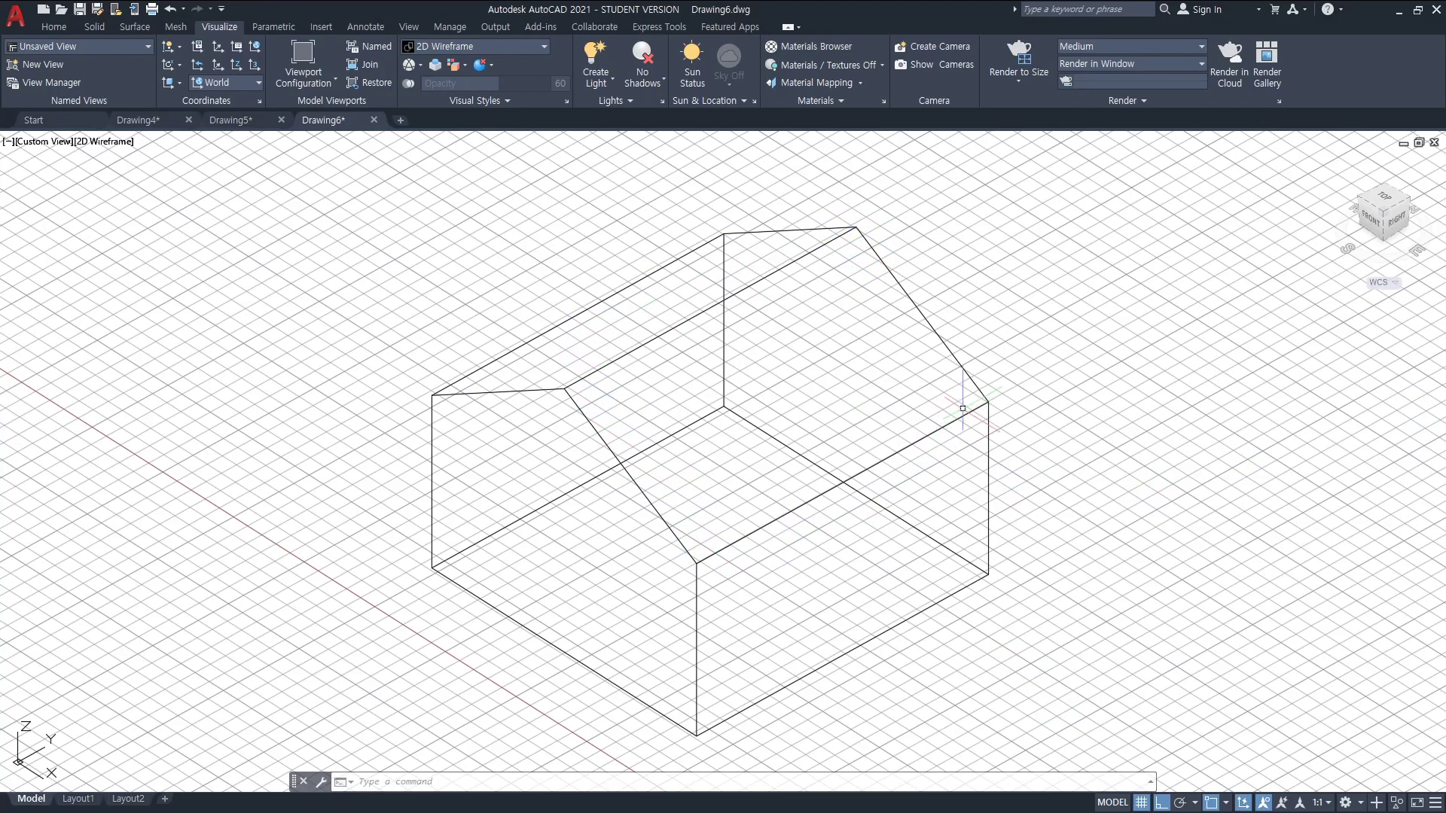
mouse_move(962, 414)
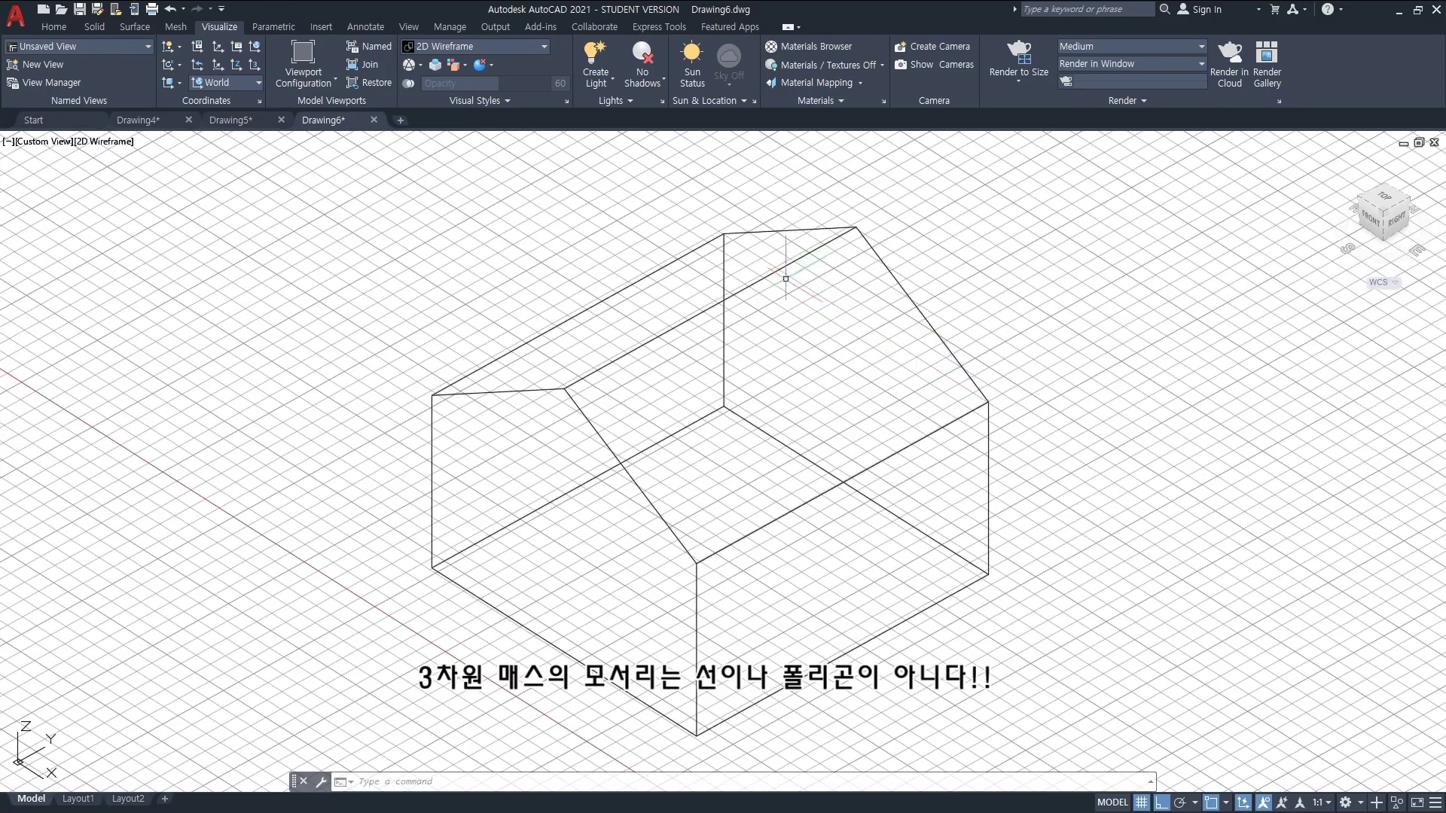
mouse_move(813, 249)
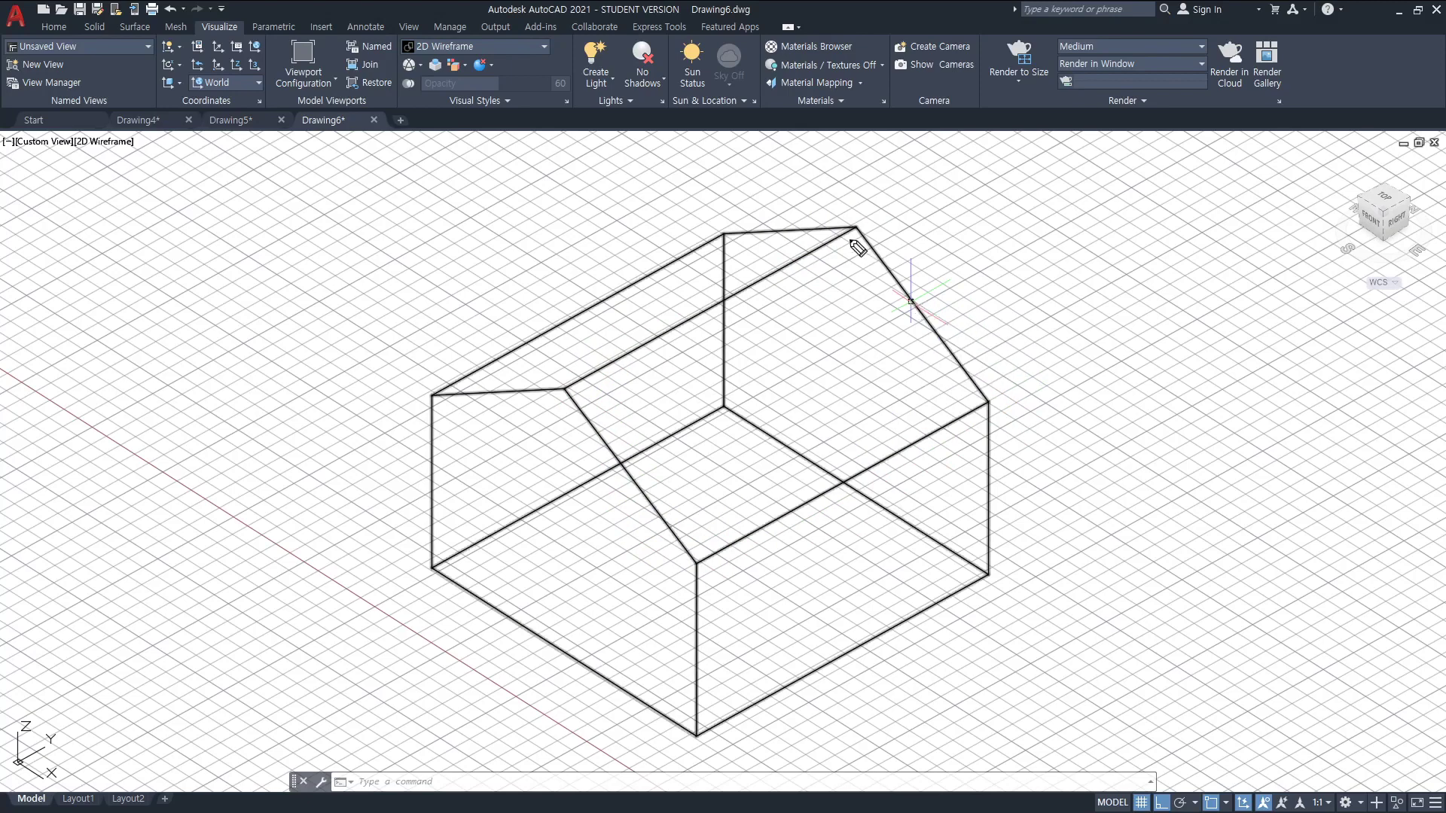
mouse_move(857, 225)
left_mouse_down()
mouse_move(586, 384)
mouse_move(598, 429)
mouse_move(684, 536)
mouse_move(753, 534)
mouse_move(989, 397)
mouse_move(865, 224)
left_mouse_up()
mouse_move(964, 201)
left_mouse_down()
mouse_move(872, 348)
mouse_move(991, 224)
mouse_move(1019, 219)
left_mouse_up()
left_click_drag(996, 214, 1056, 227)
left_click_drag(1047, 210, 1065, 208)
left_click_drag(1081, 204, 1110, 230)
key("Escape")
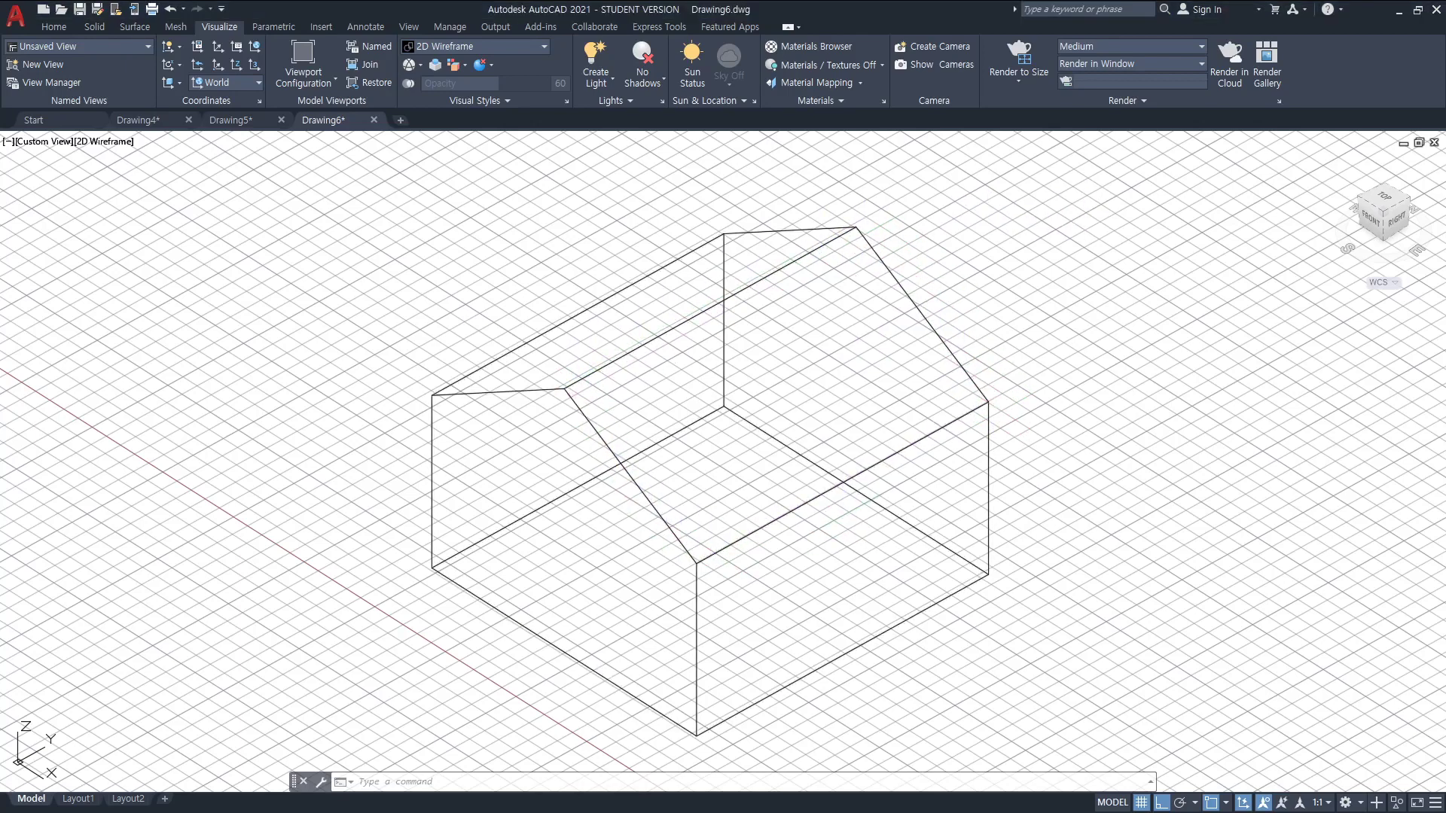
- Try to trace the sloped roof face with a polyline from the rear ridge end through its two eave corners
type("pl")
key("Return")
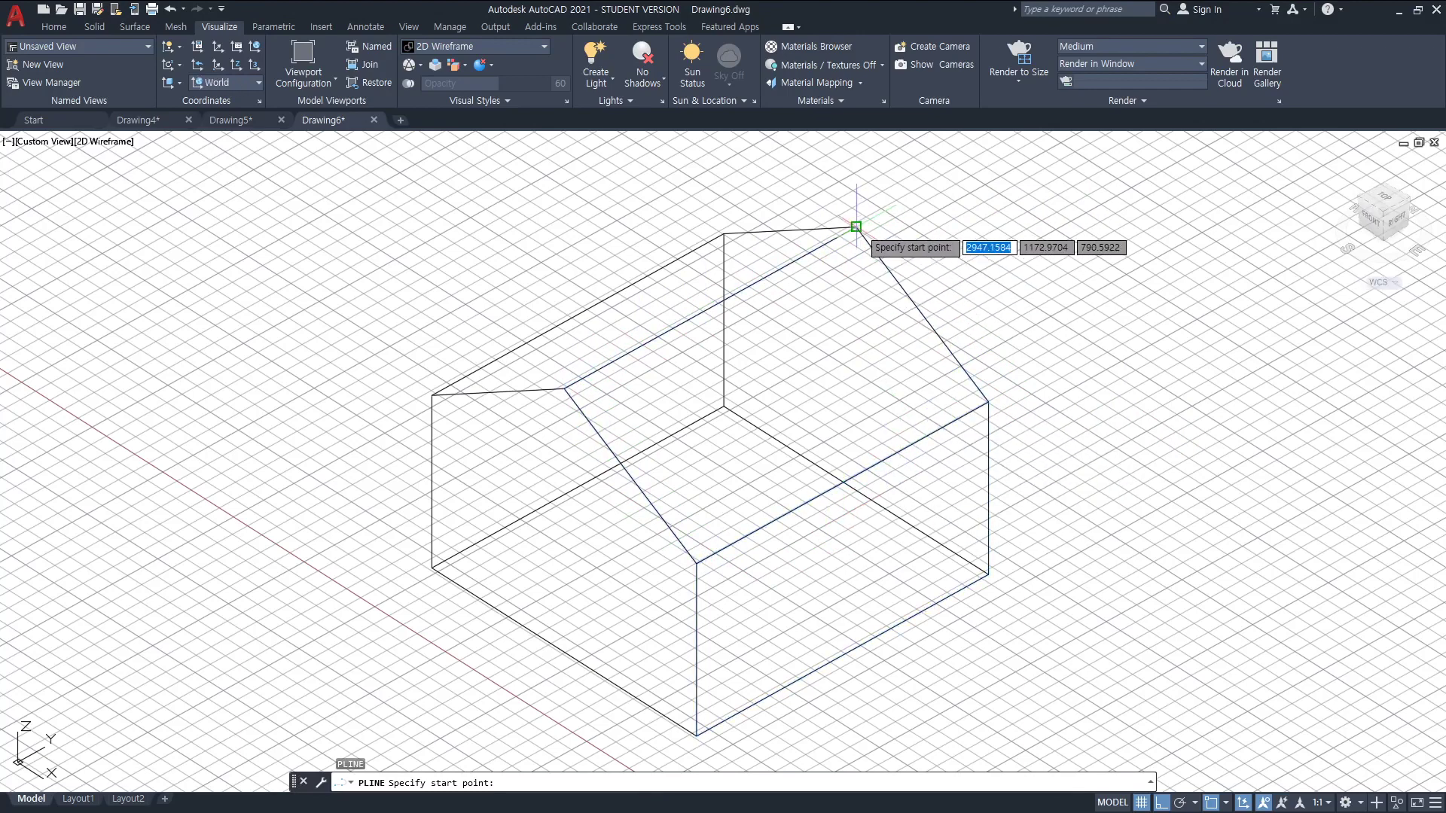
left_click(857, 227)
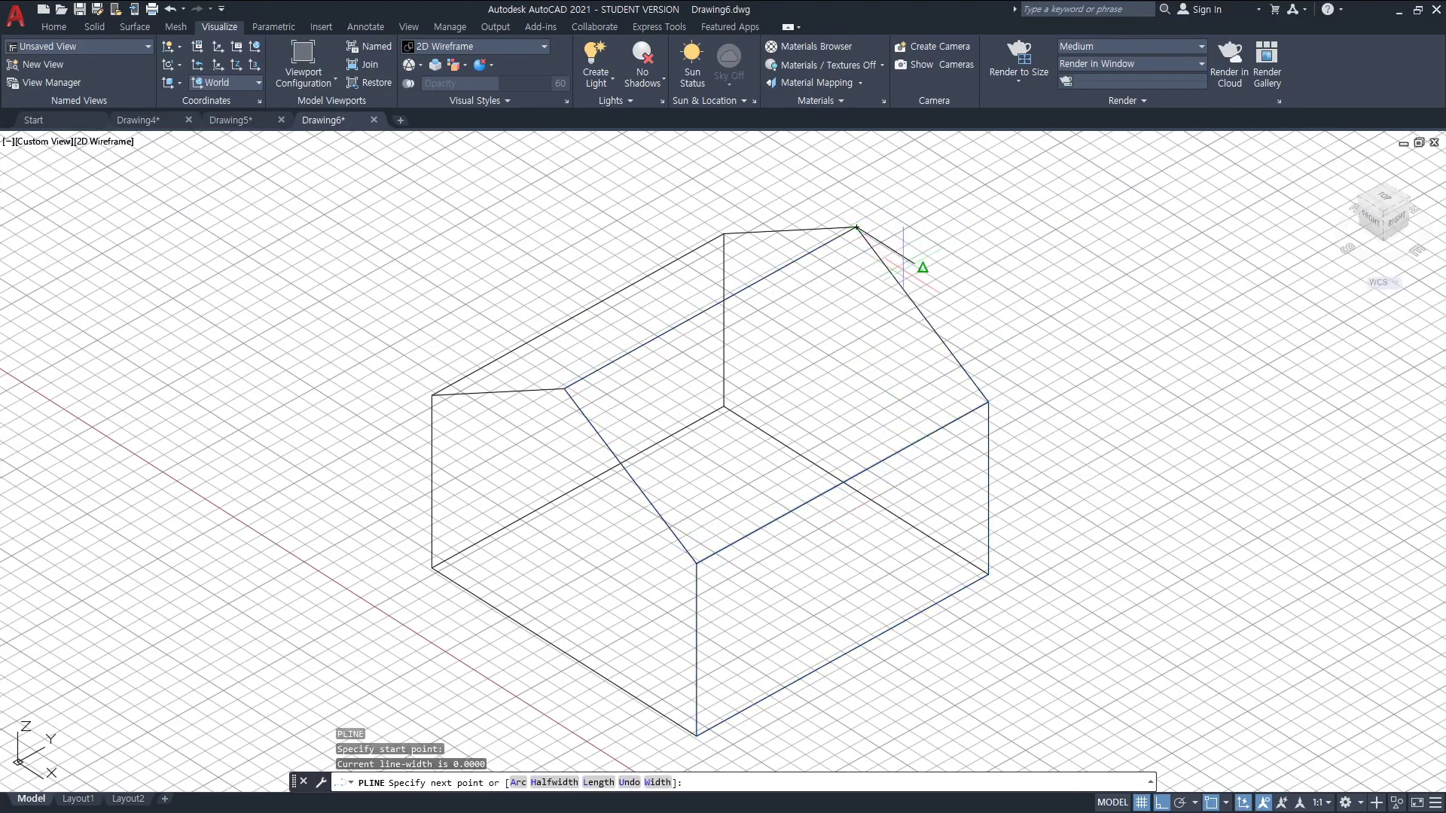
left_click(990, 402)
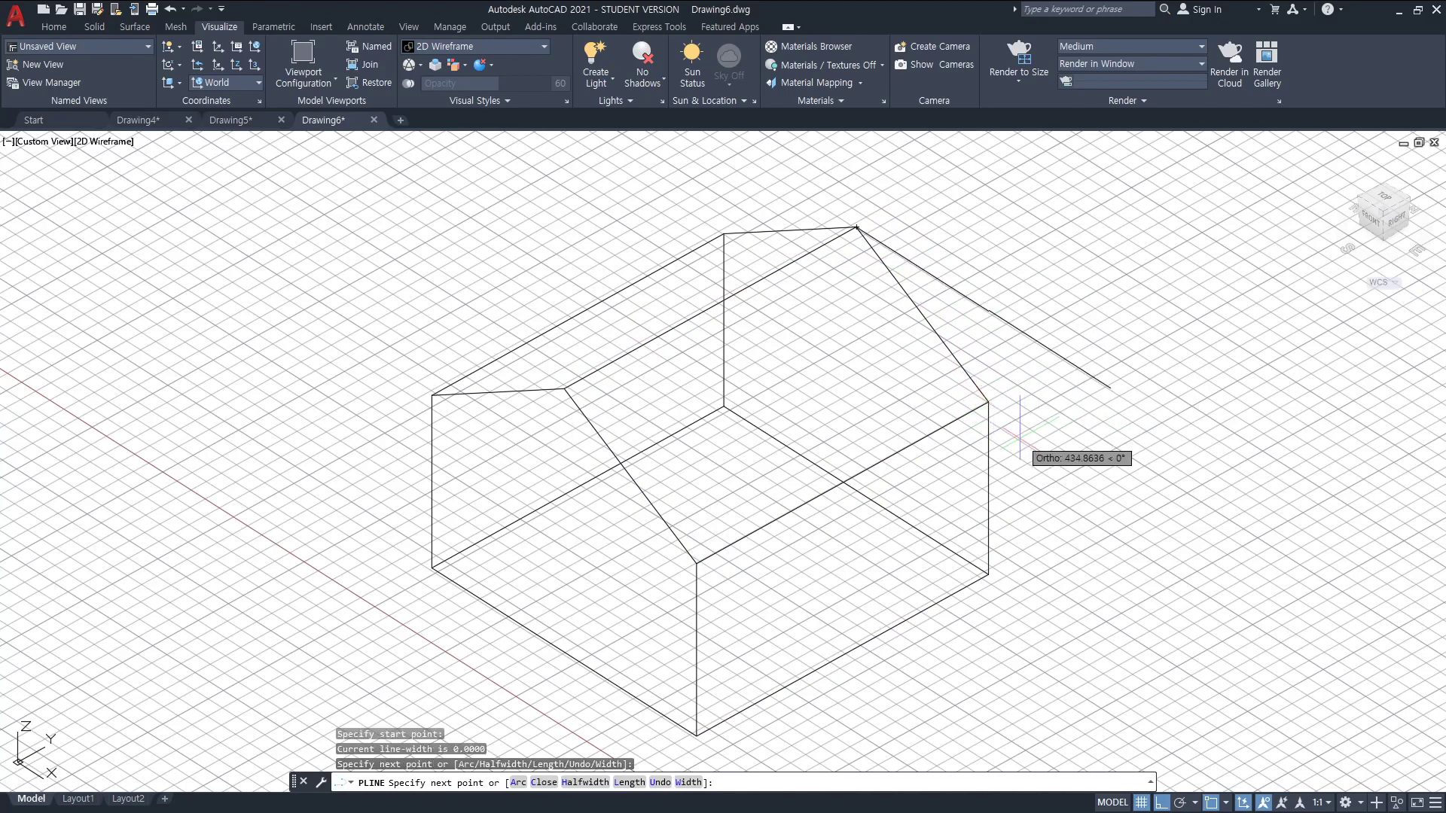
left_click(699, 561)
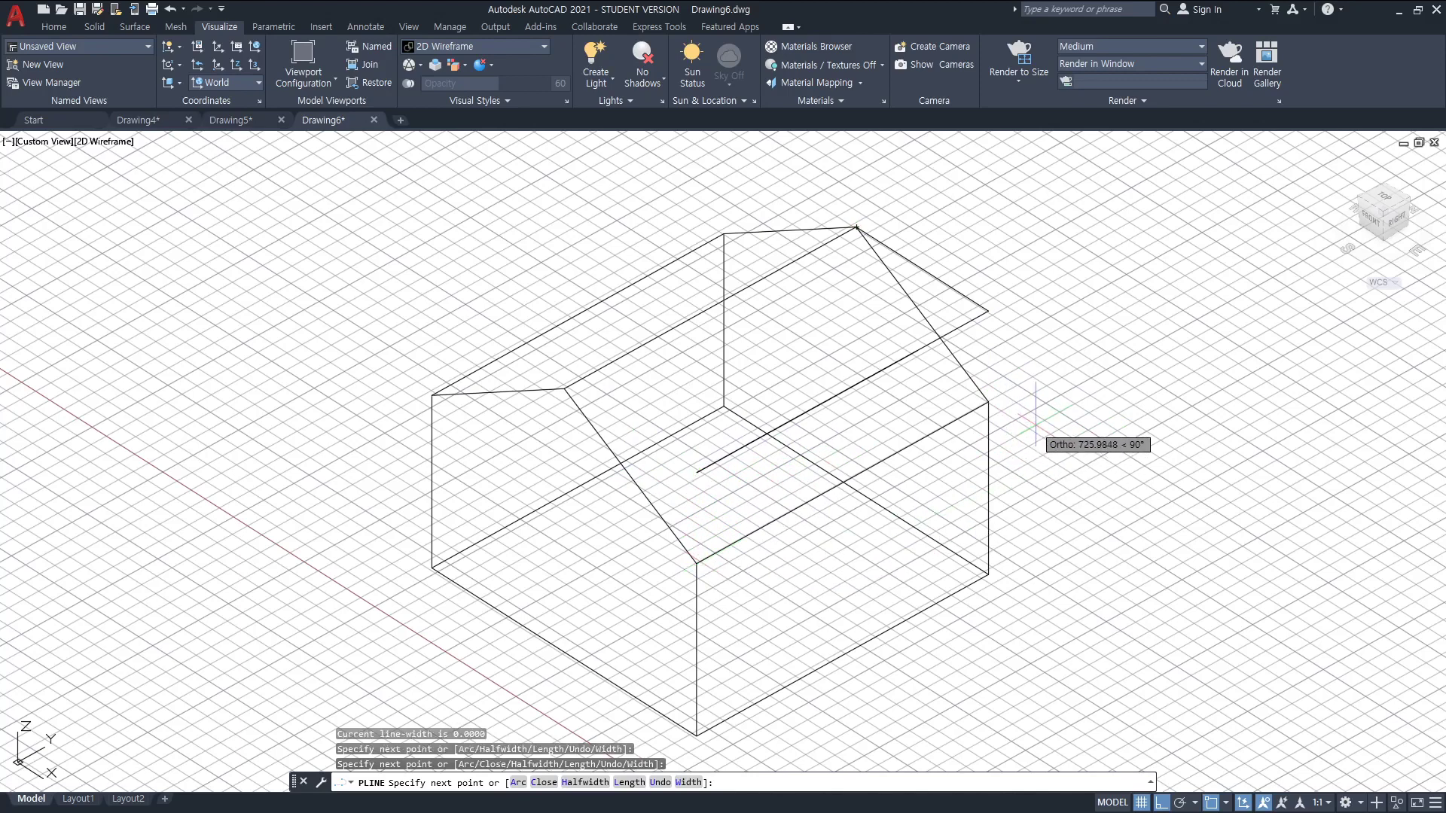
key("Return")
- Check the traced polyline against the roof slope from several angles and erase it
type("orbit")
key("Return")
mouse_move(954, 503)
left_mouse_down()
mouse_move(1071, 387)
mouse_move(971, 497)
left_mouse_up()
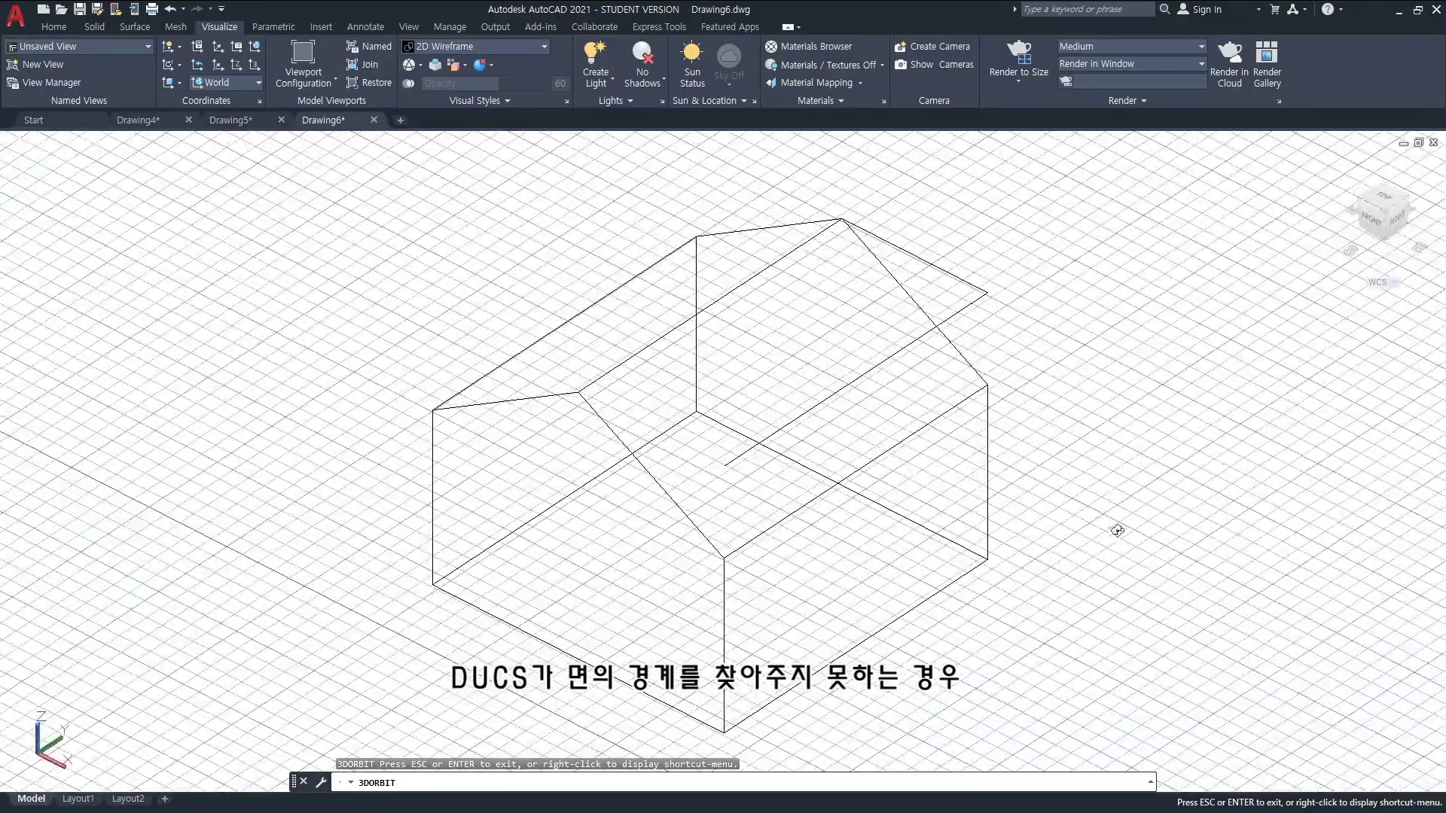
left_click_drag(974, 594, 1088, 497)
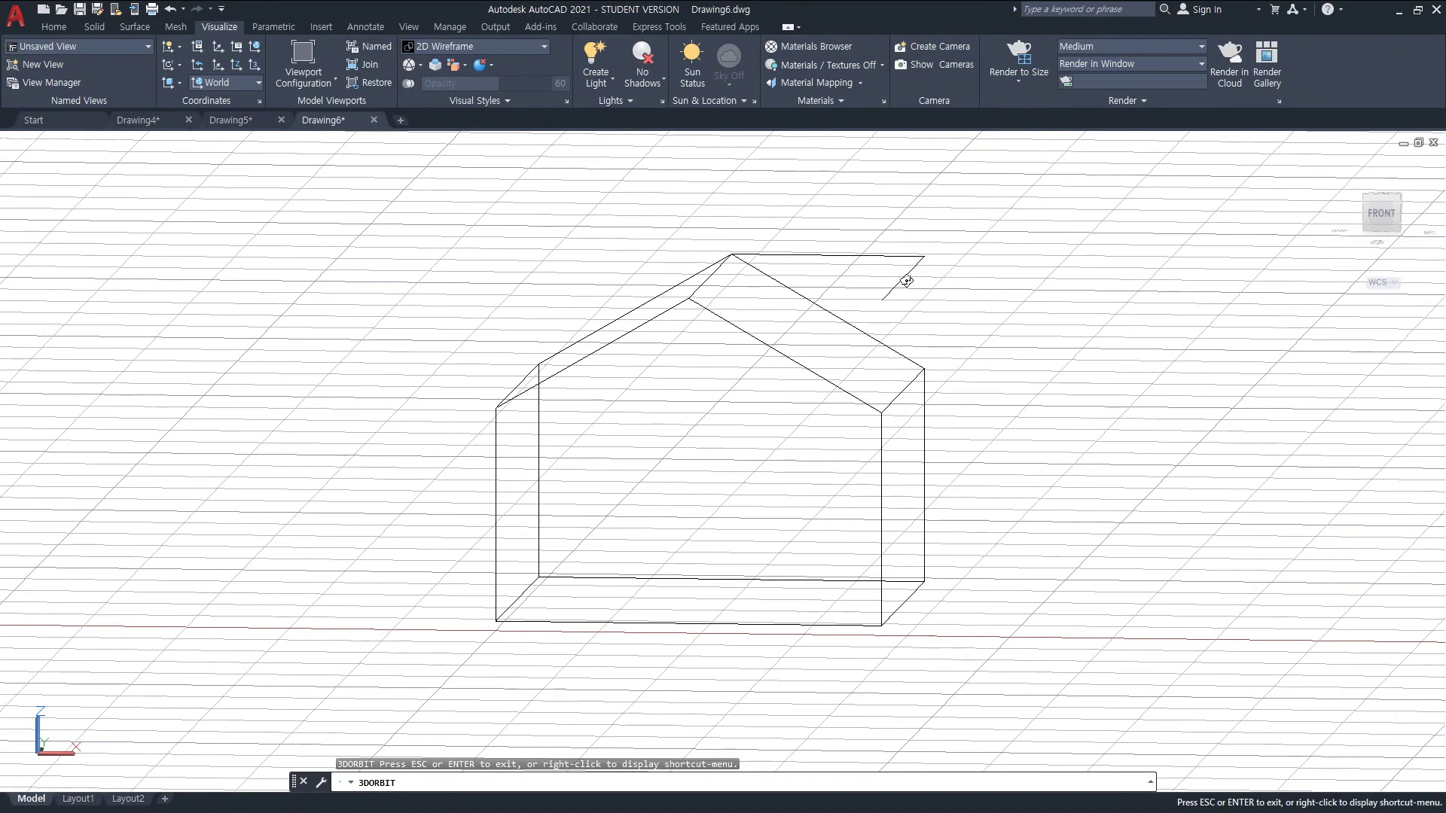
left_click_drag(1039, 417, 913, 558)
key("Escape")
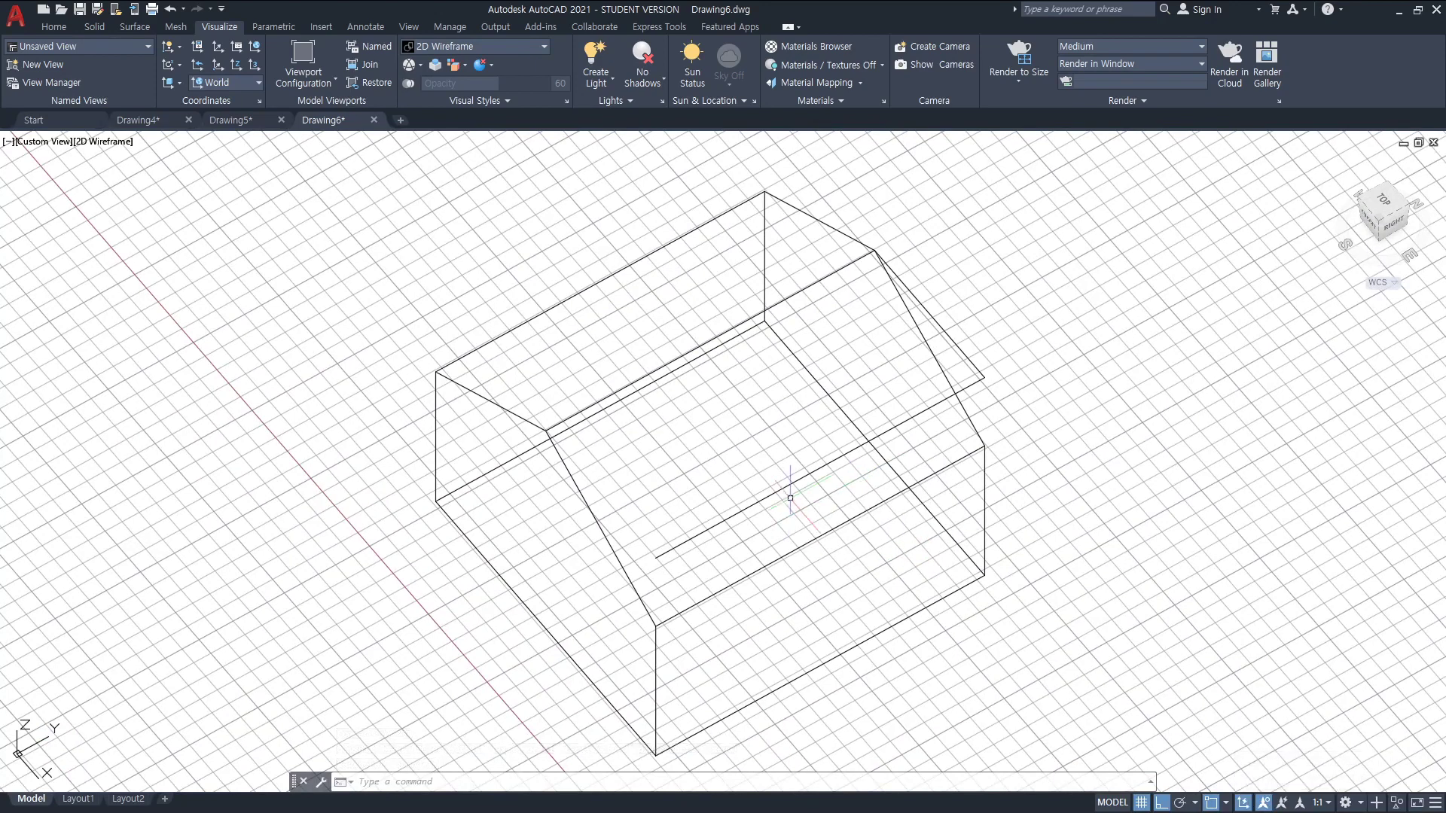
left_click(951, 395)
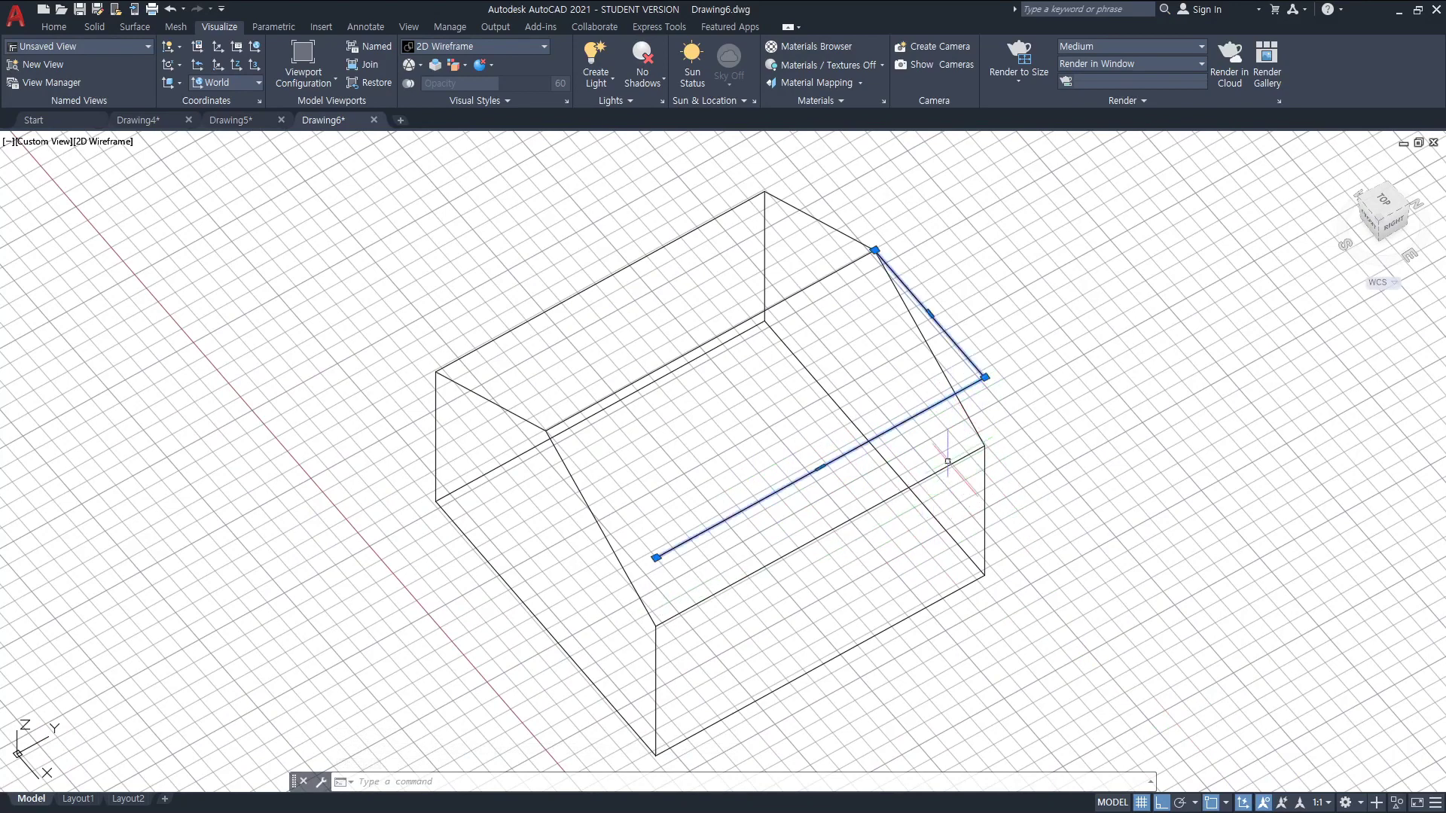
key("Delete")
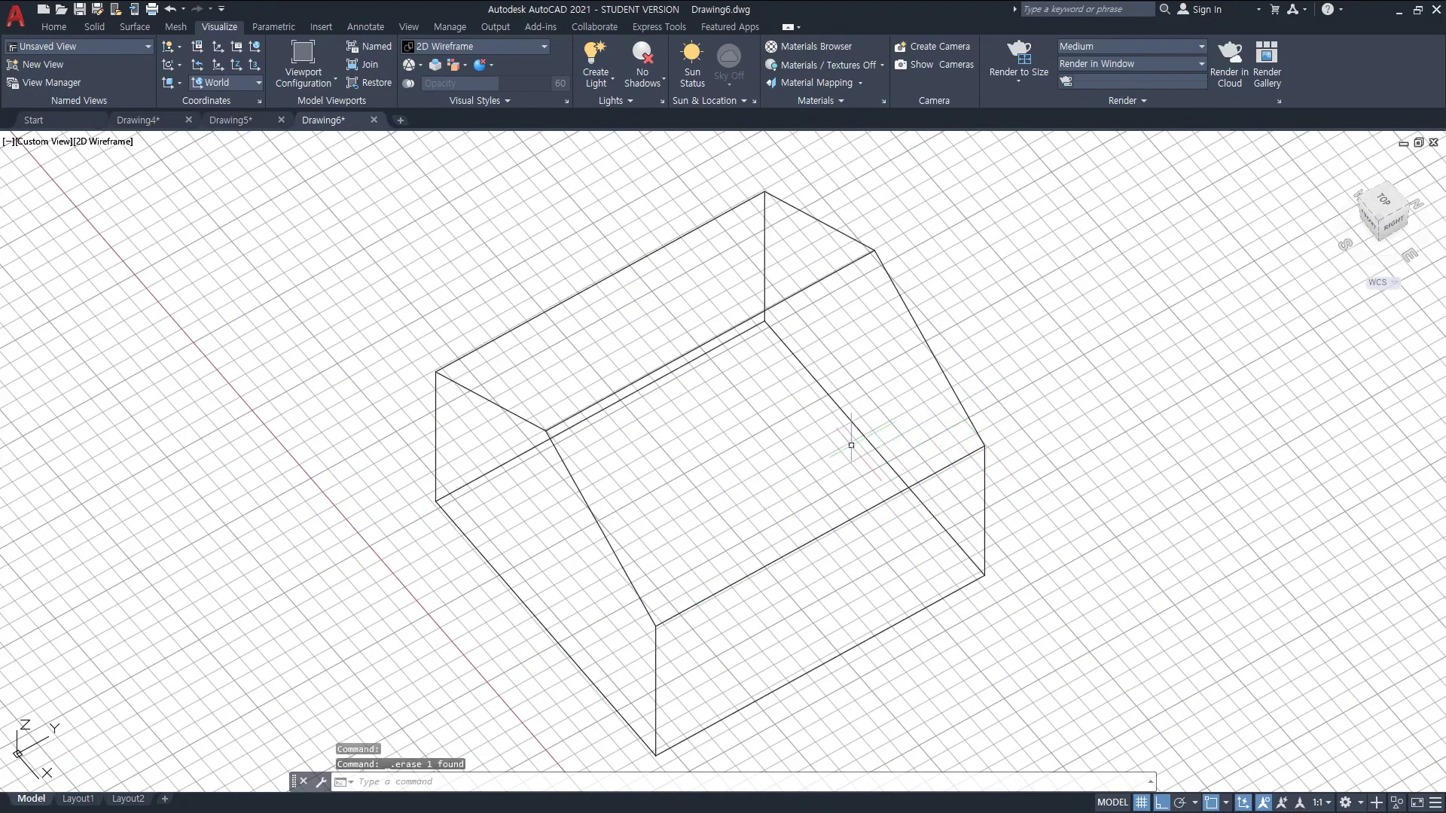
- Draw a circle freehand near the middle of the sloped roof face with Dynamic UCS and check its alignment
type("circl")
key("Return")
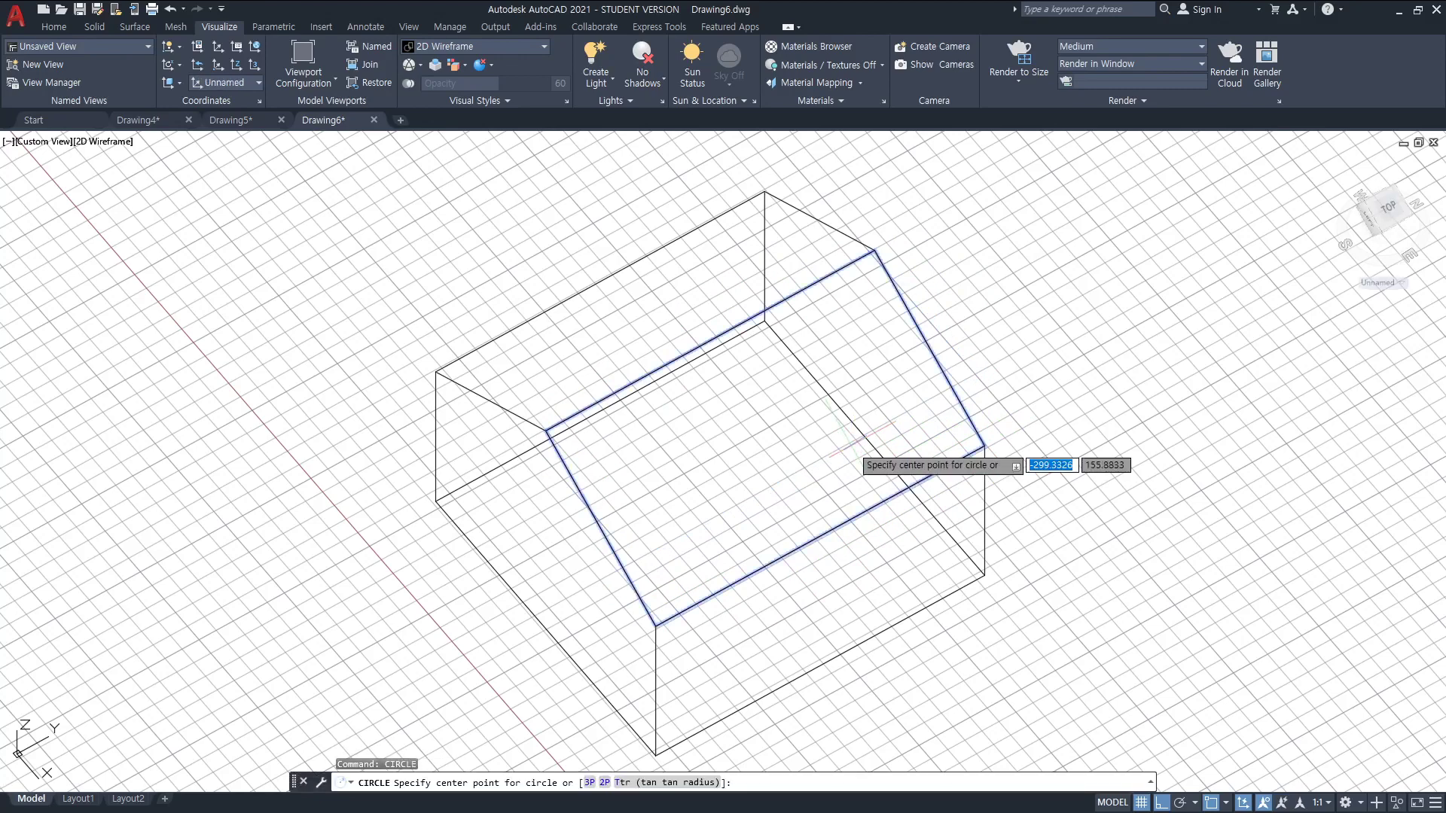
left_click(767, 452)
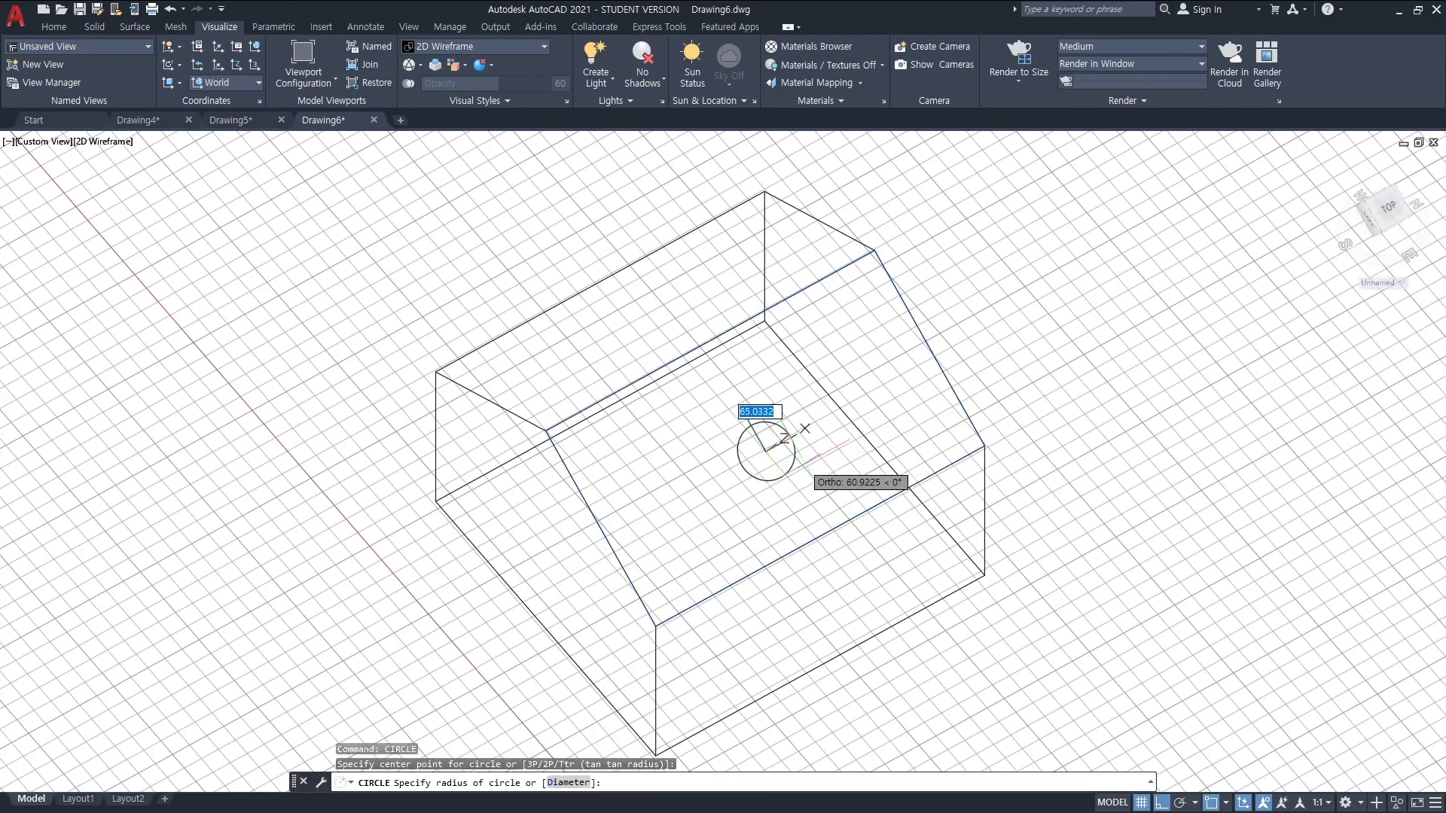
left_click(808, 452)
key("Escape")
type("ob")
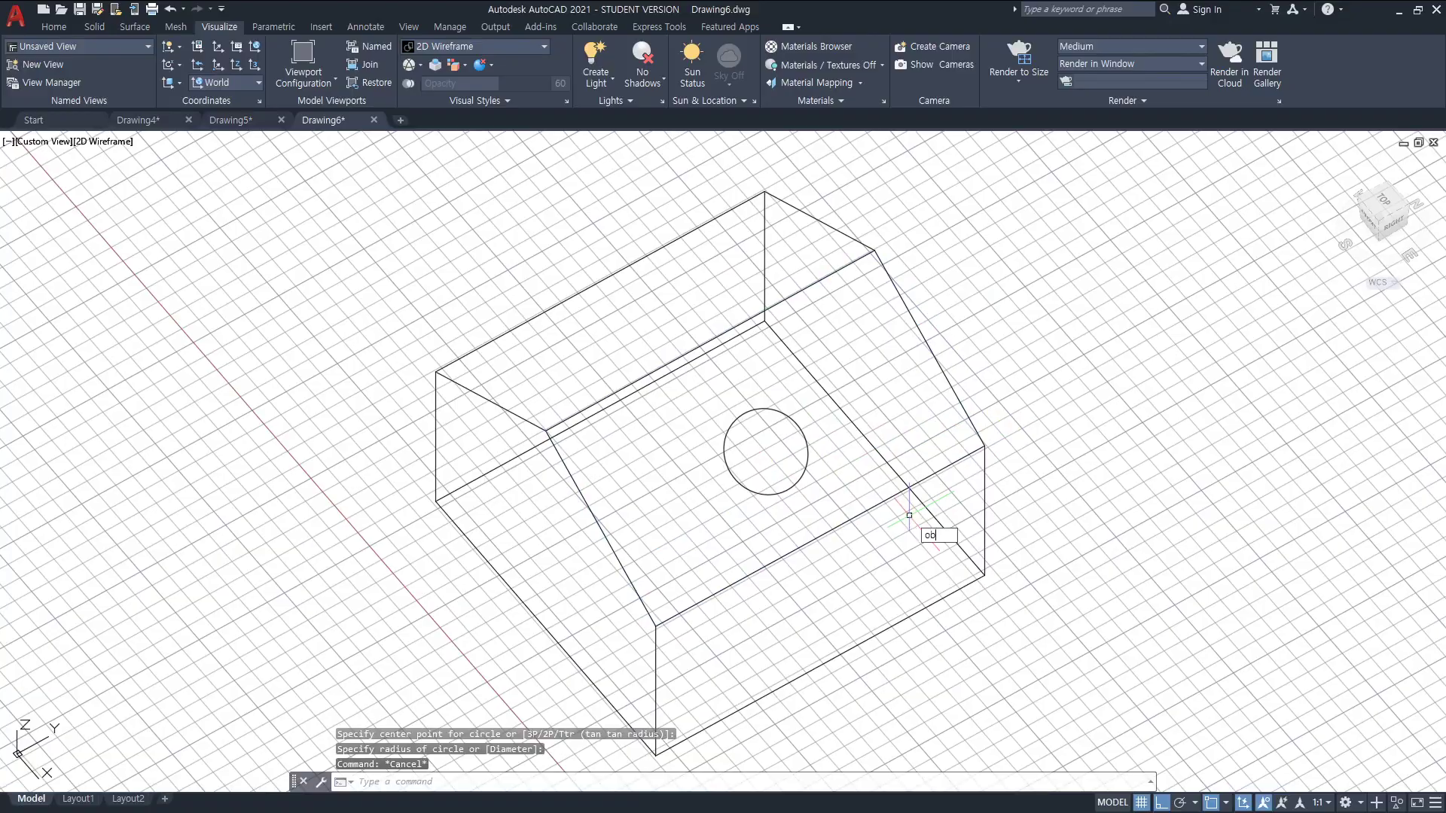
type("rit")
key("Return")
left_click_drag(910, 515, 1030, 422)
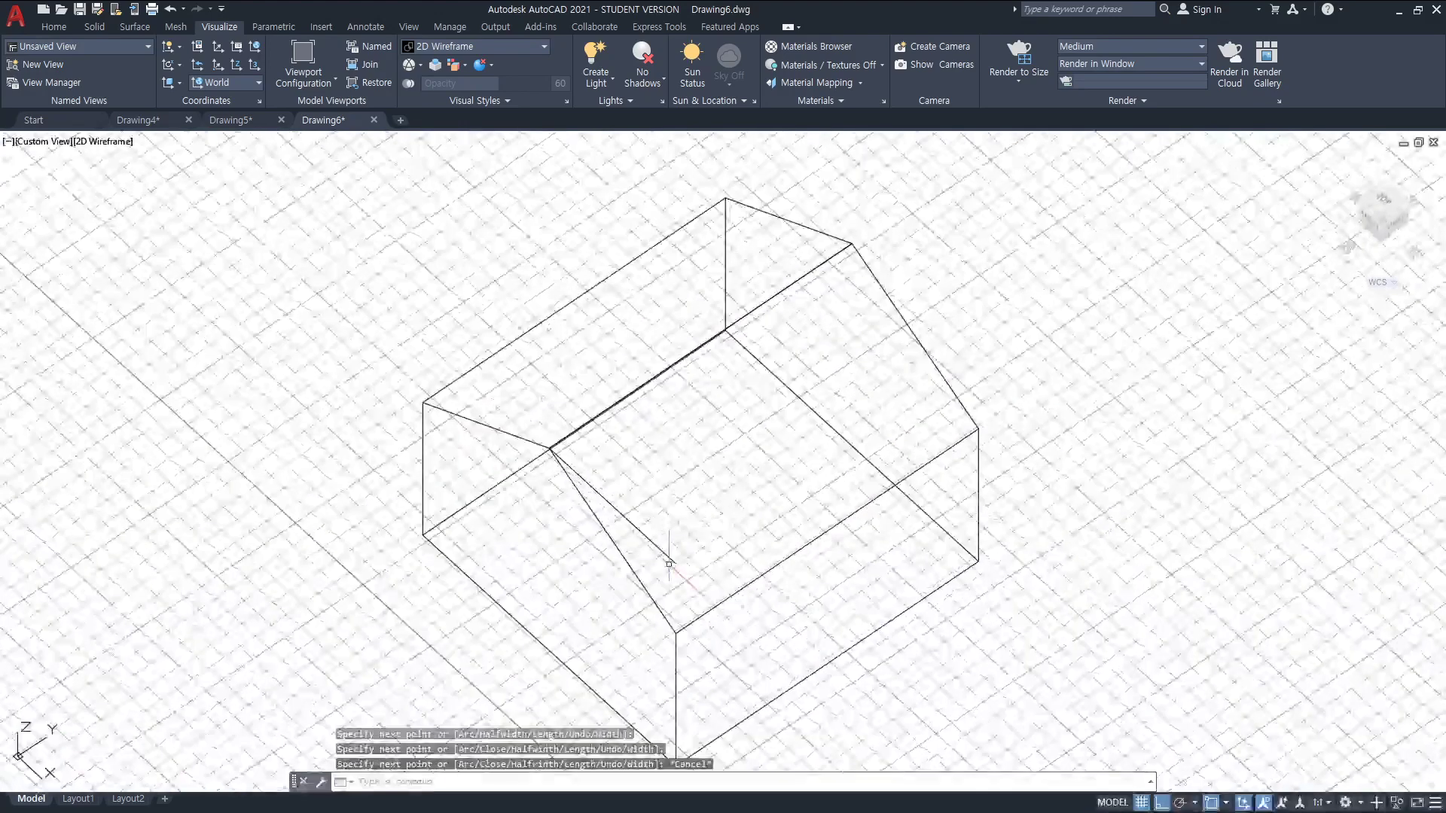
- Erase the polyline that runs along the roof ridge and off the front gable end
left_click(672, 562)
key("Escape")
left_click(671, 562)
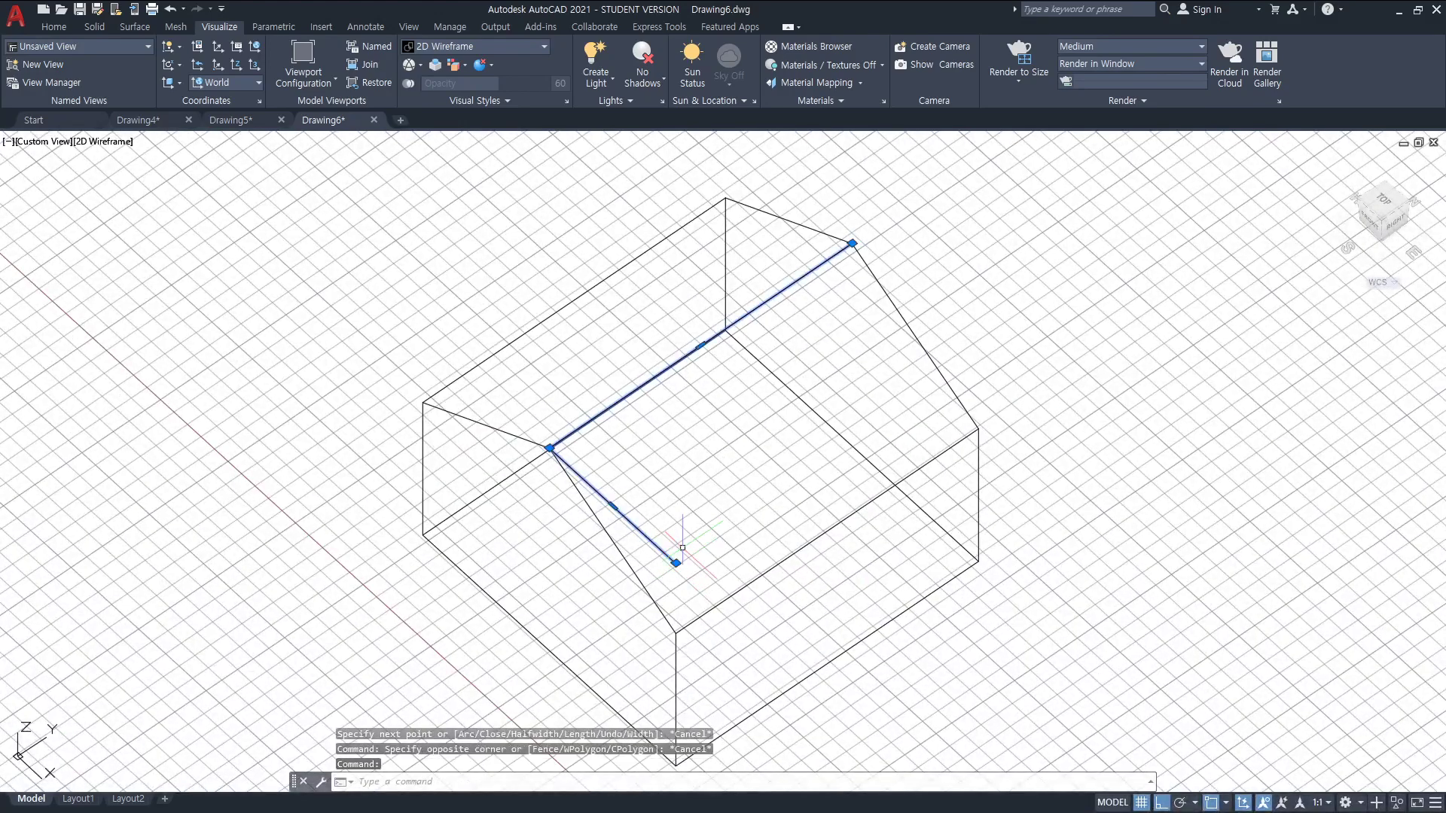
key("Delete")
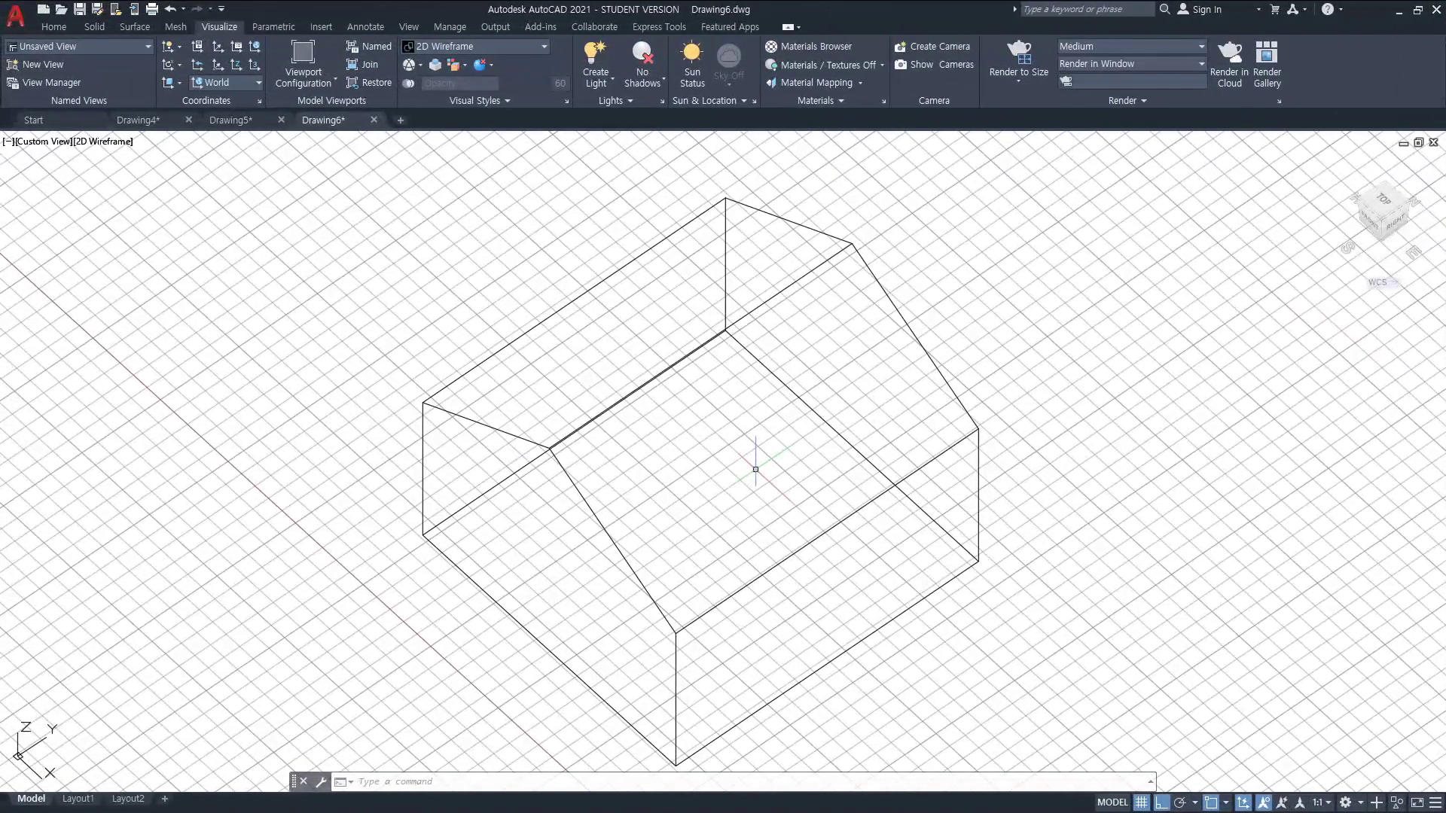
mouse_move(1135, 550)
left_mouse_down()
mouse_move(1185, 597)
mouse_move(1203, 554)
left_mouse_up()
mouse_move(1232, 556)
left_mouse_down()
mouse_move(1229, 587)
mouse_move(1256, 561)
mouse_move(1218, 593)
left_mouse_up()
mouse_move(1184, 548)
left_mouse_down()
mouse_move(1181, 474)
mouse_move(1196, 495)
left_mouse_up()
mouse_move(1060, 416)
left_mouse_down()
mouse_move(1068, 452)
mouse_move(1171, 416)
mouse_move(1220, 444)
left_mouse_up()
mouse_move(1050, 458)
left_mouse_down()
mouse_move(1244, 456)
mouse_move(1082, 456)
left_mouse_up()
mouse_move(1179, 457)
left_mouse_down()
mouse_move(1233, 455)
mouse_move(1137, 458)
mouse_move(1223, 449)
left_mouse_up()
left_click_drag(1294, 369, 1038, 482)
left_click_drag(1036, 393, 1294, 468)
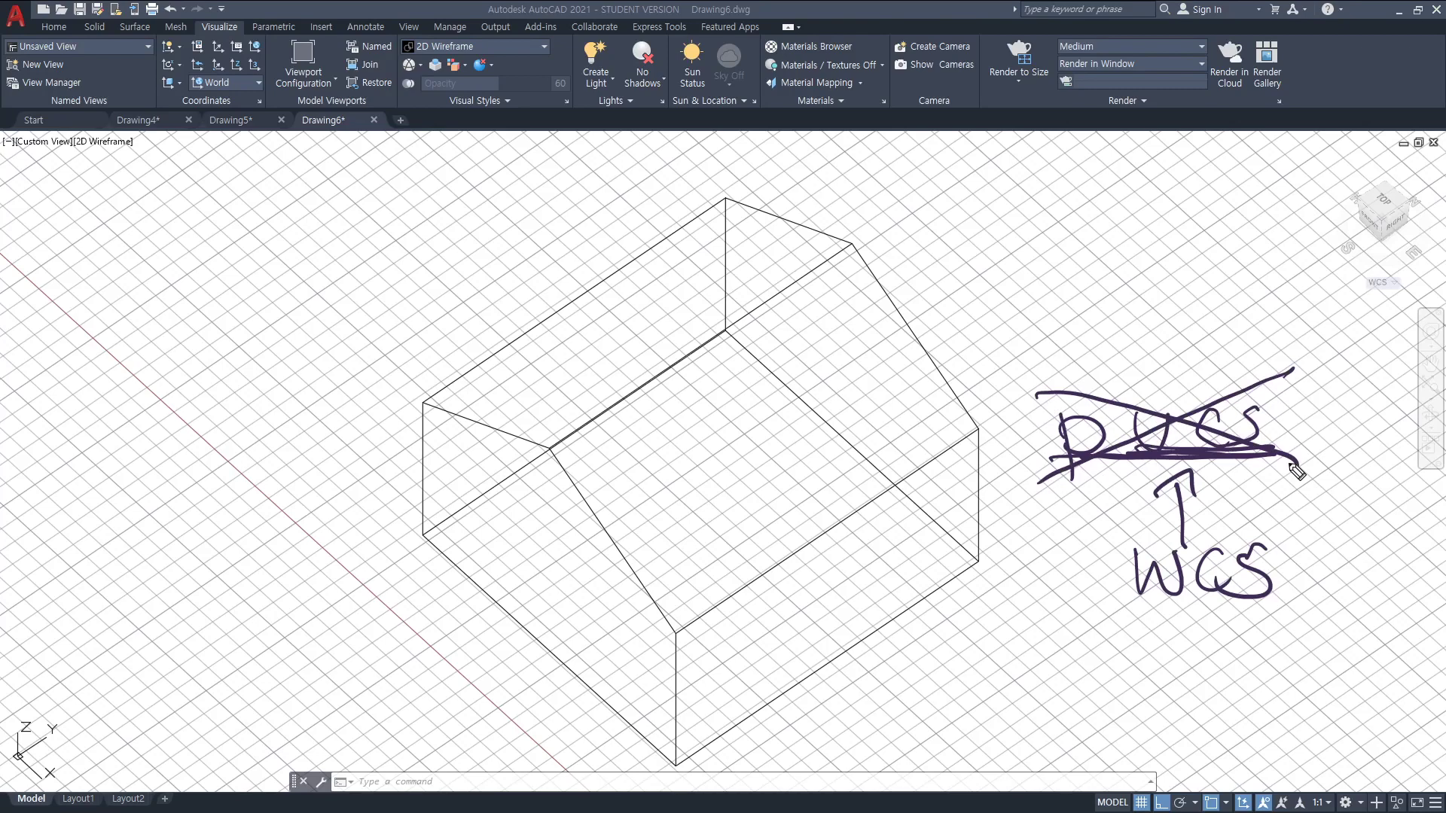
mouse_move(1173, 398)
left_mouse_down()
mouse_move(1170, 295)
mouse_move(1188, 310)
left_mouse_up()
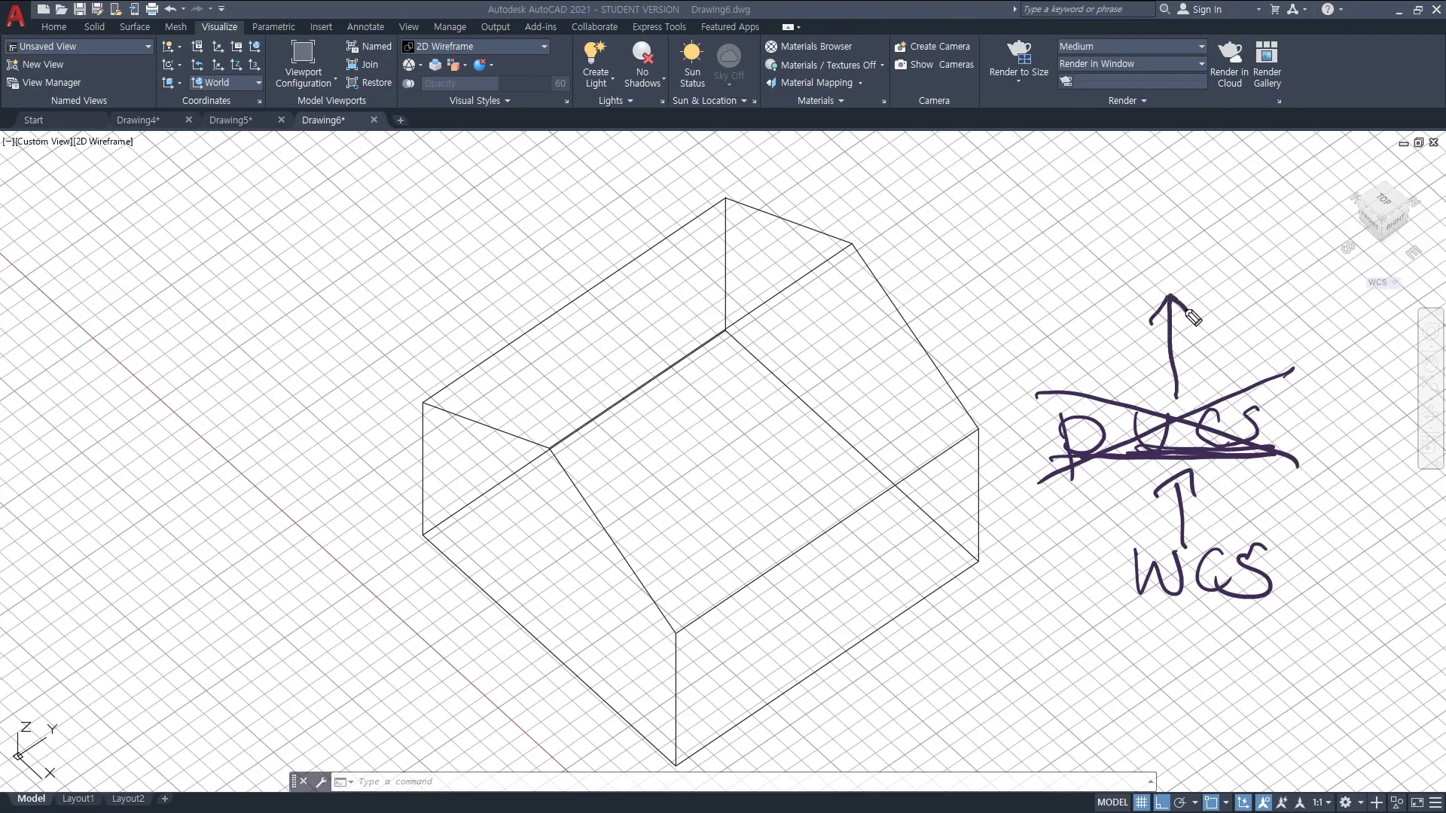
left_click_drag(1098, 225, 1199, 269)
left_click_drag(1084, 282, 1241, 282)
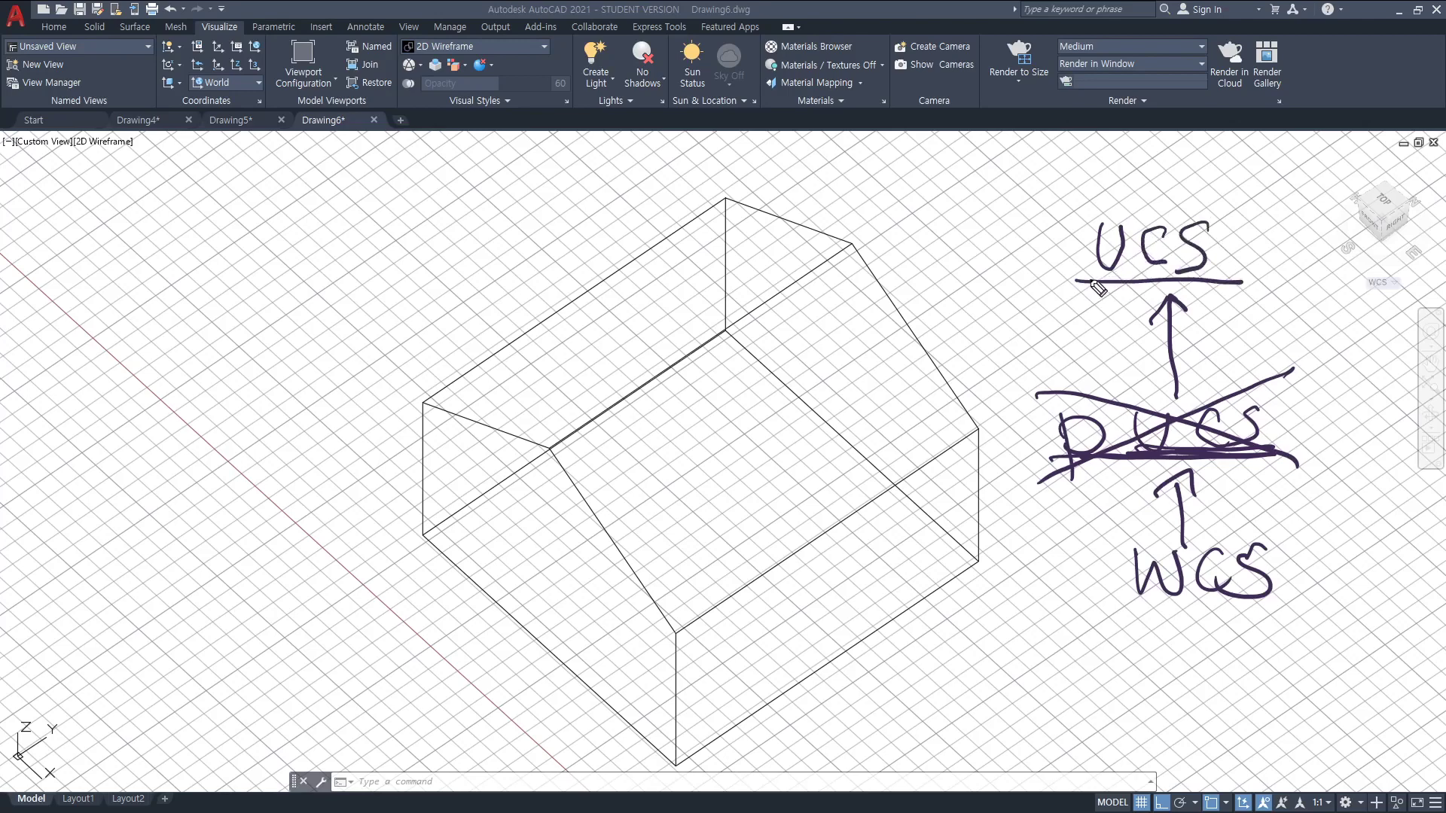
left_click_drag(1127, 291, 1206, 295)
left_click_drag(1227, 606, 1144, 625)
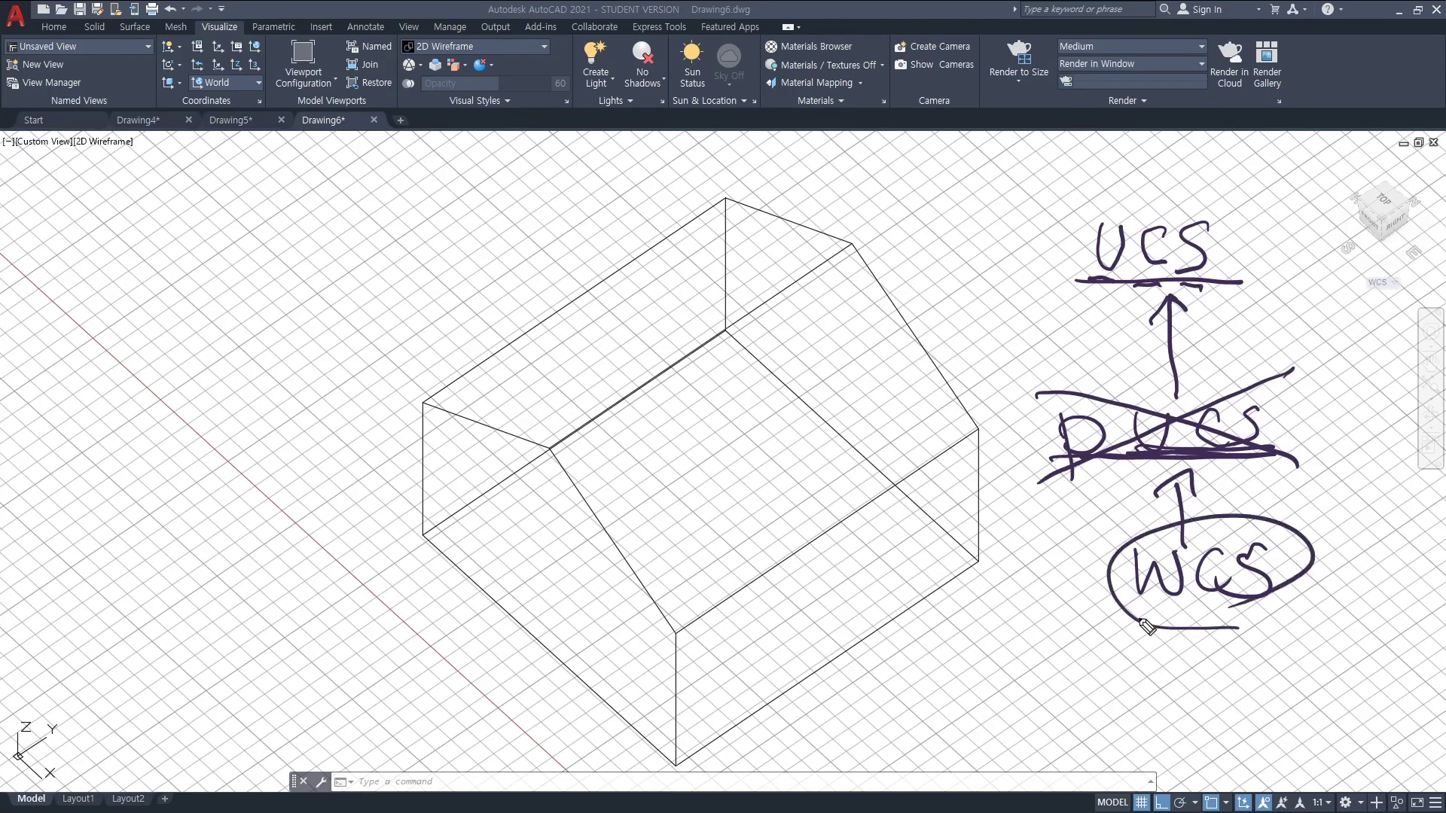
key("Delete")
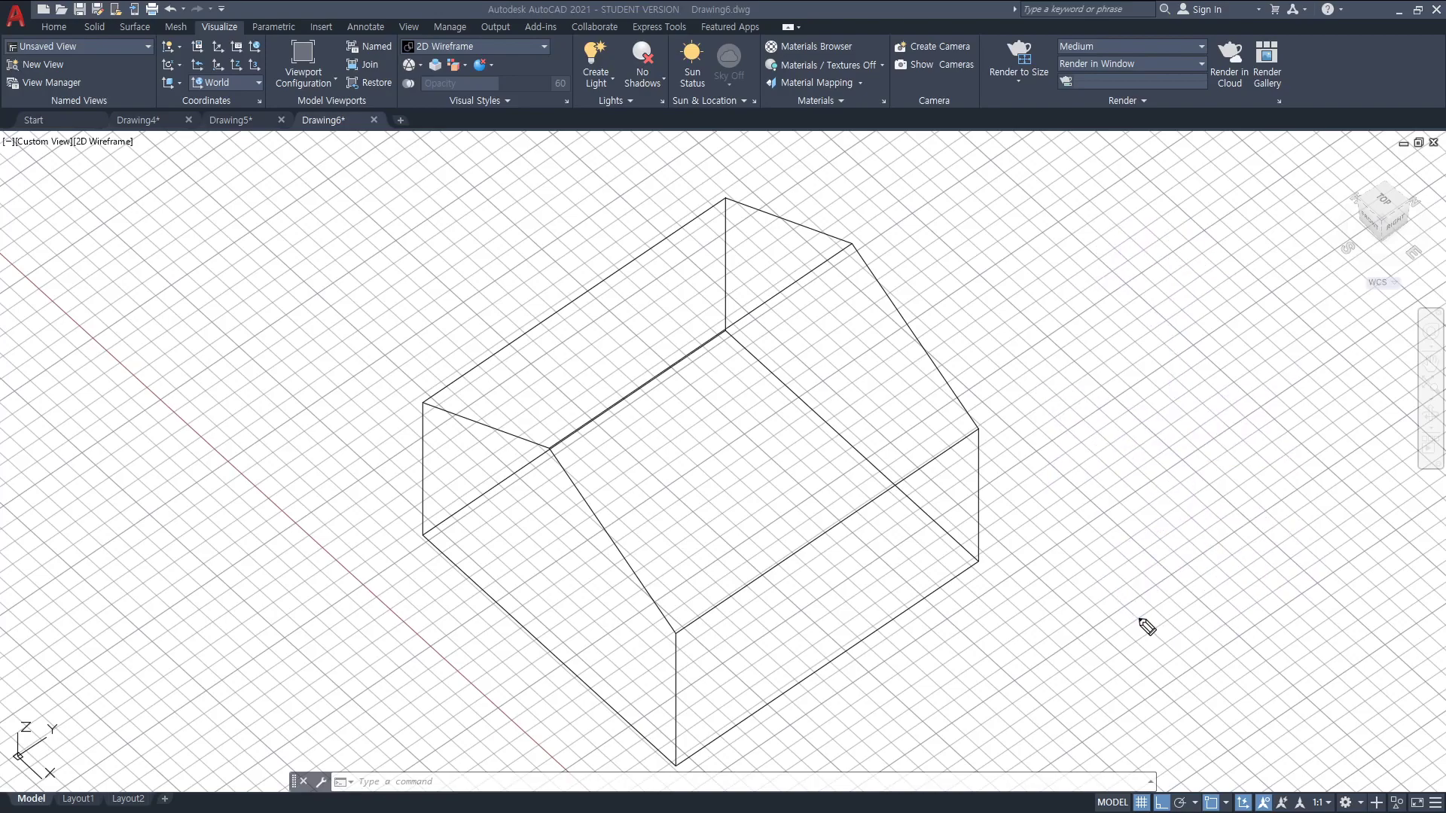
- Orbit the house to a slightly lower viewpoint and start defining a new UCS
scroll(900, 563, "down", 2)
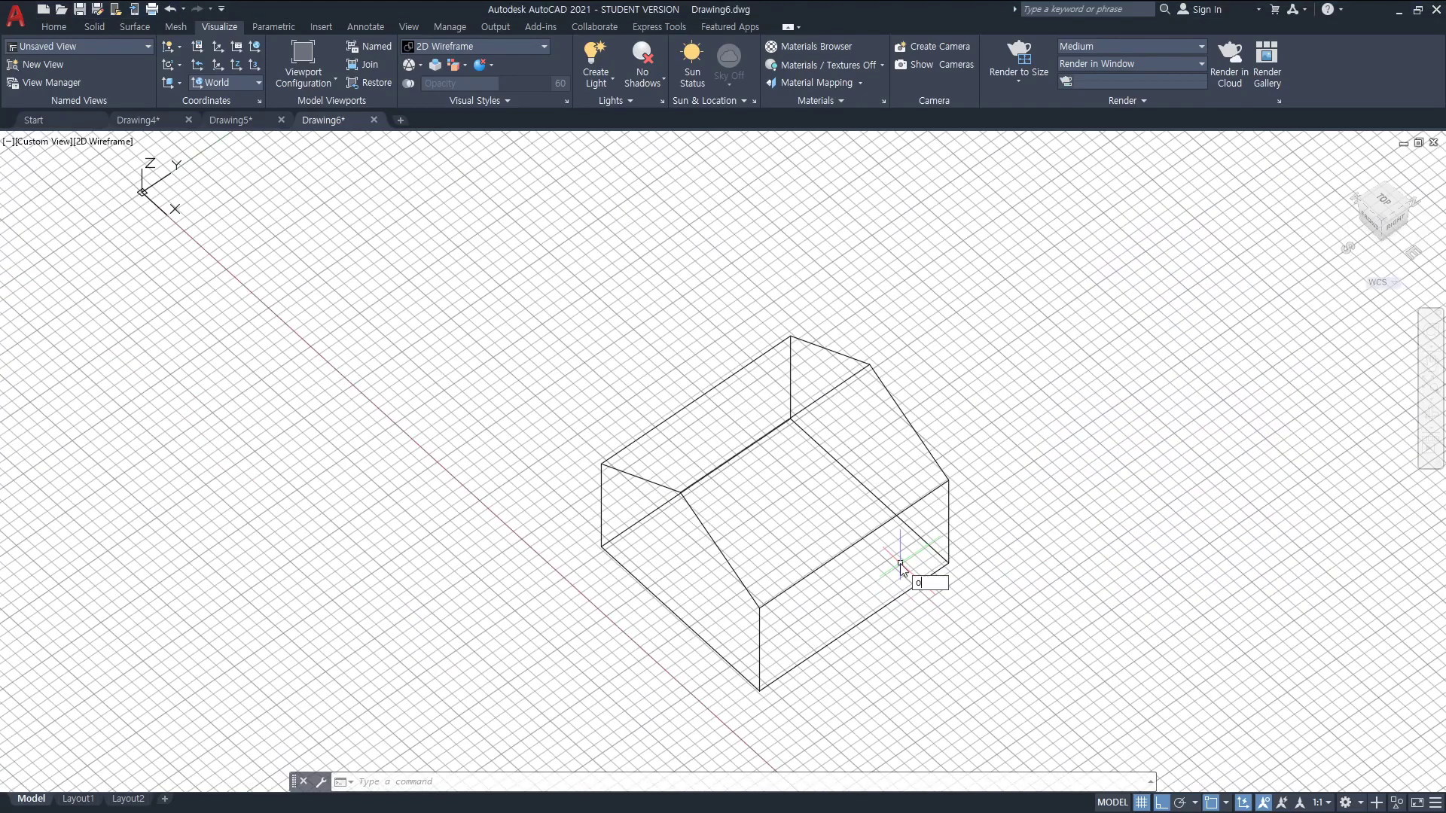
type("t")
key("Return")
left_click_drag(900, 562, 920, 455)
key("Escape")
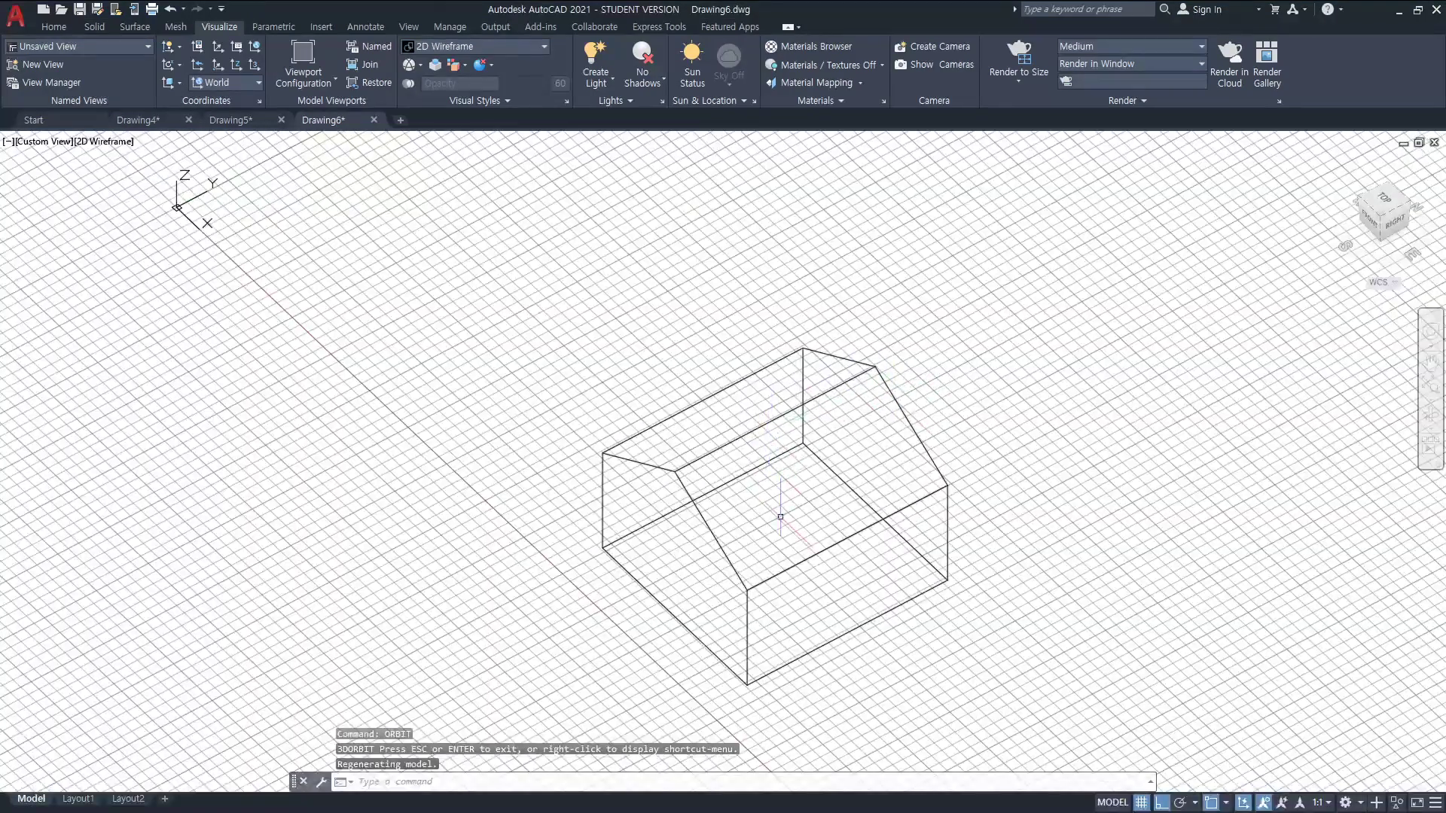
scroll(780, 519, "up", 2)
type("ucs")
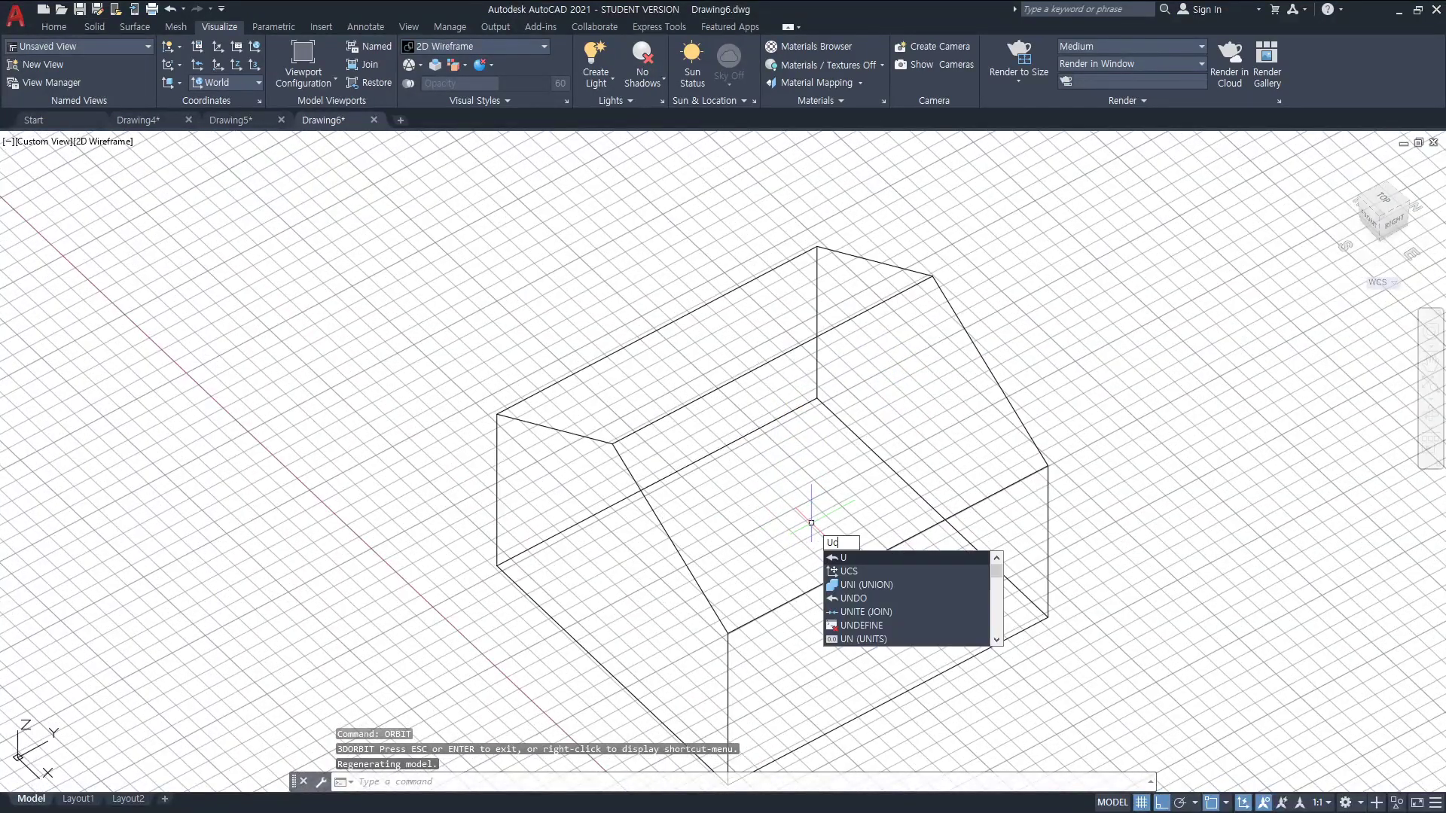
key("Return")
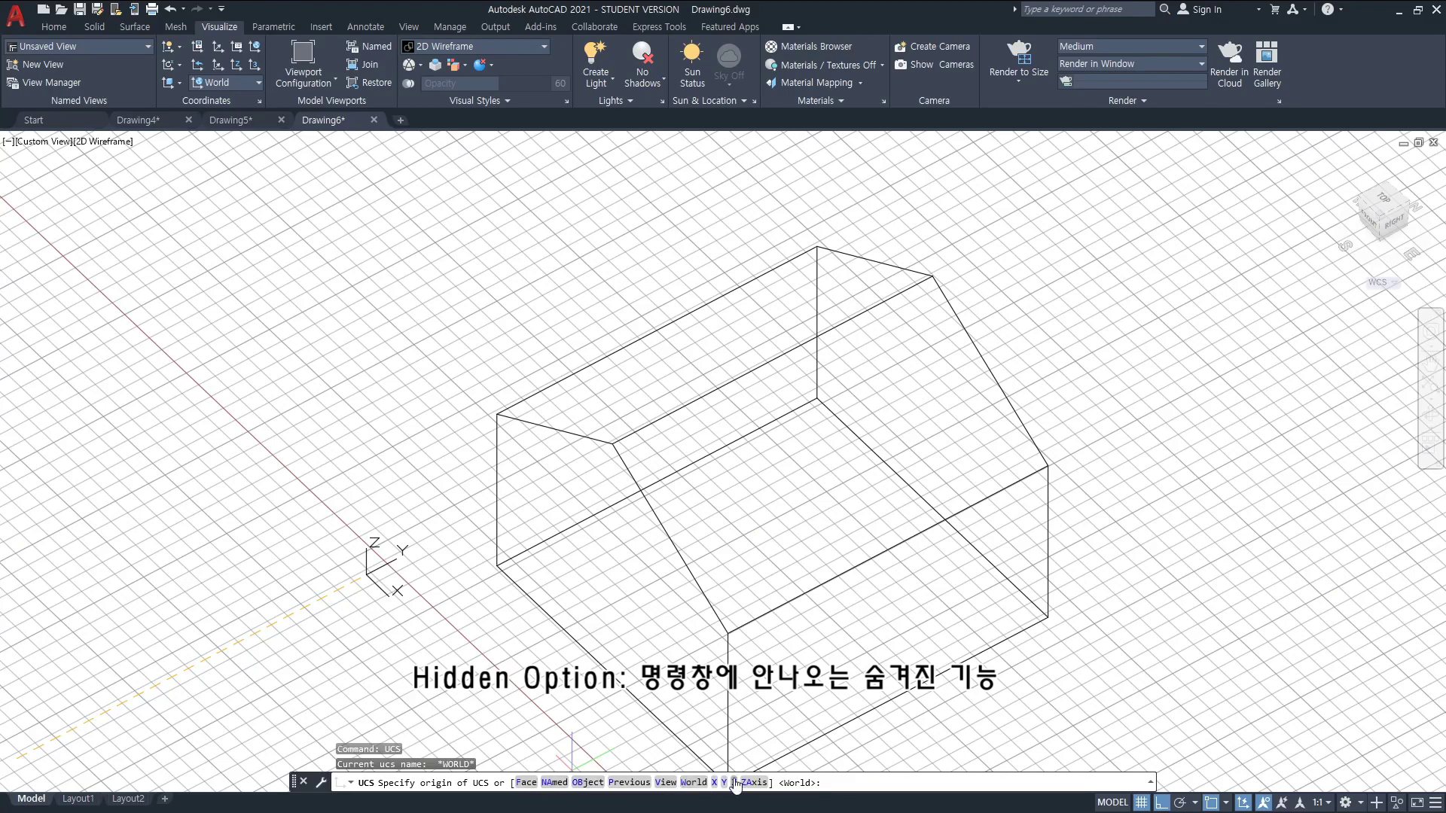
left_click_drag(1181, 403, 1180, 439)
mouse_move(1238, 397)
left_mouse_down()
mouse_move(1237, 468)
mouse_move(1222, 424)
left_mouse_up()
mouse_move(1192, 473)
left_mouse_down()
mouse_move(1310, 422)
mouse_move(1148, 419)
mouse_move(1180, 464)
left_mouse_up()
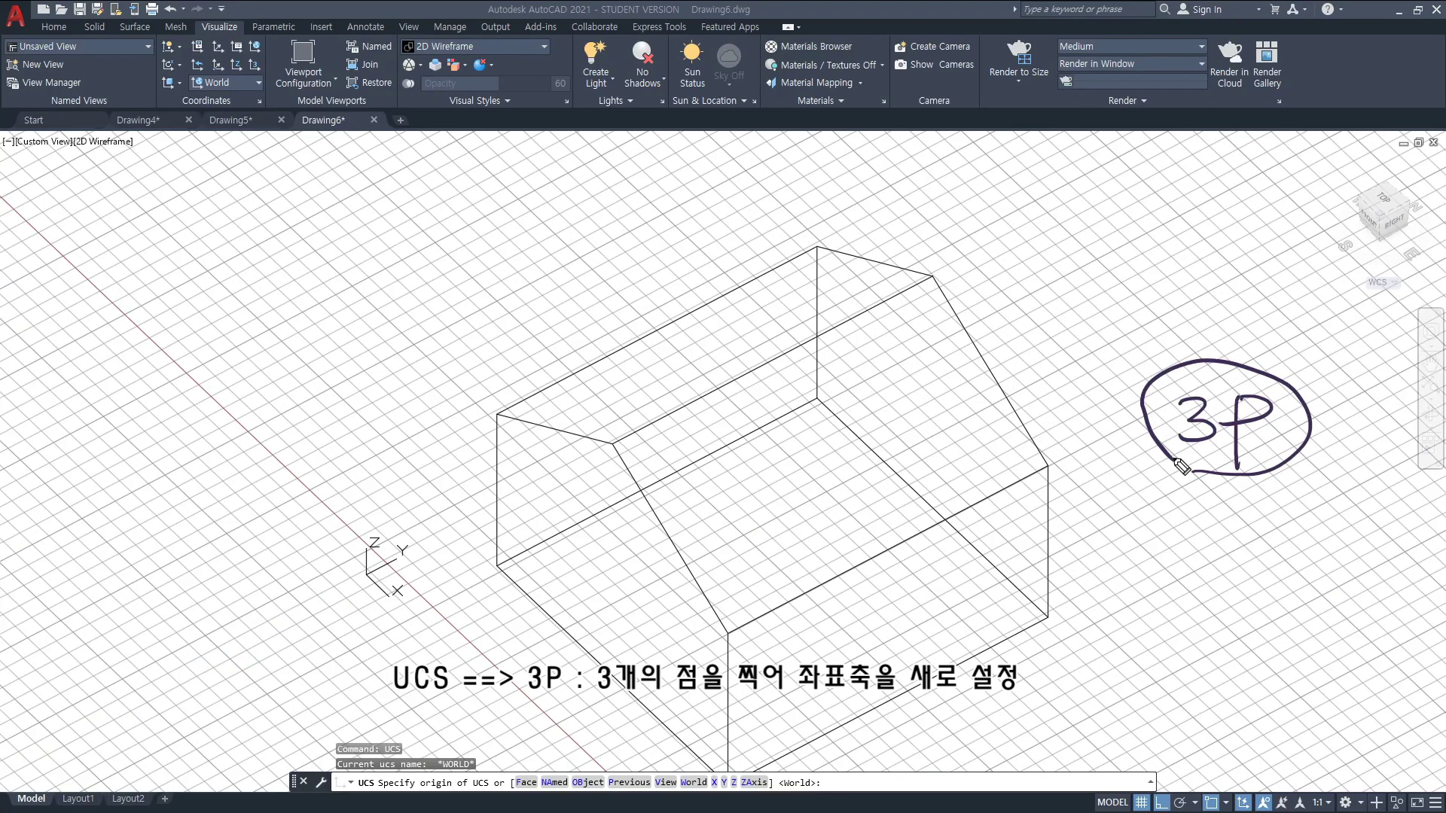
left_click_drag(1179, 662, 1187, 689)
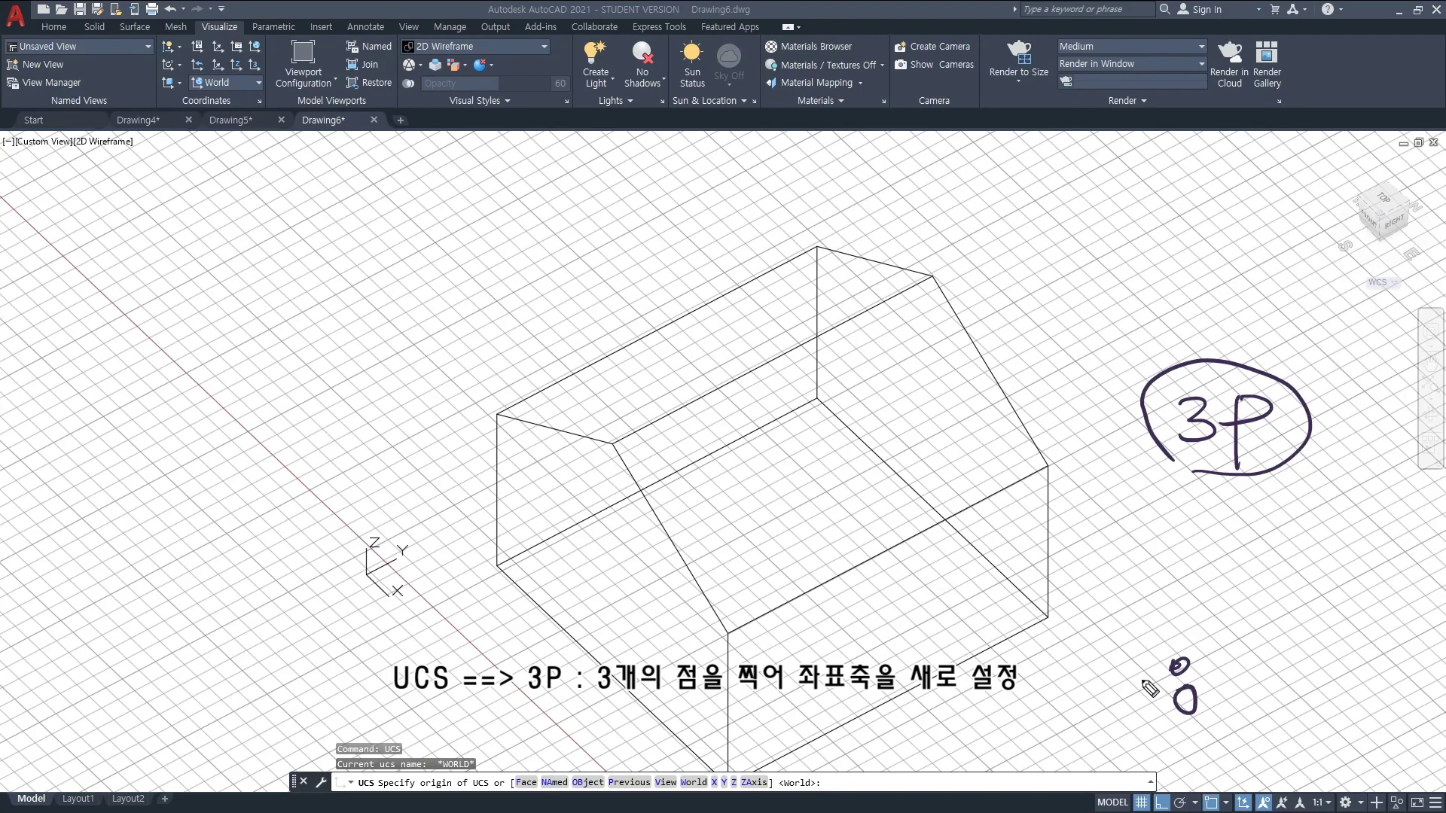
mouse_move(1302, 701)
left_mouse_down()
mouse_move(1283, 723)
mouse_move(1303, 725)
left_mouse_up()
left_click_drag(1180, 664, 1387, 753)
left_click_drag(1387, 737, 1369, 752)
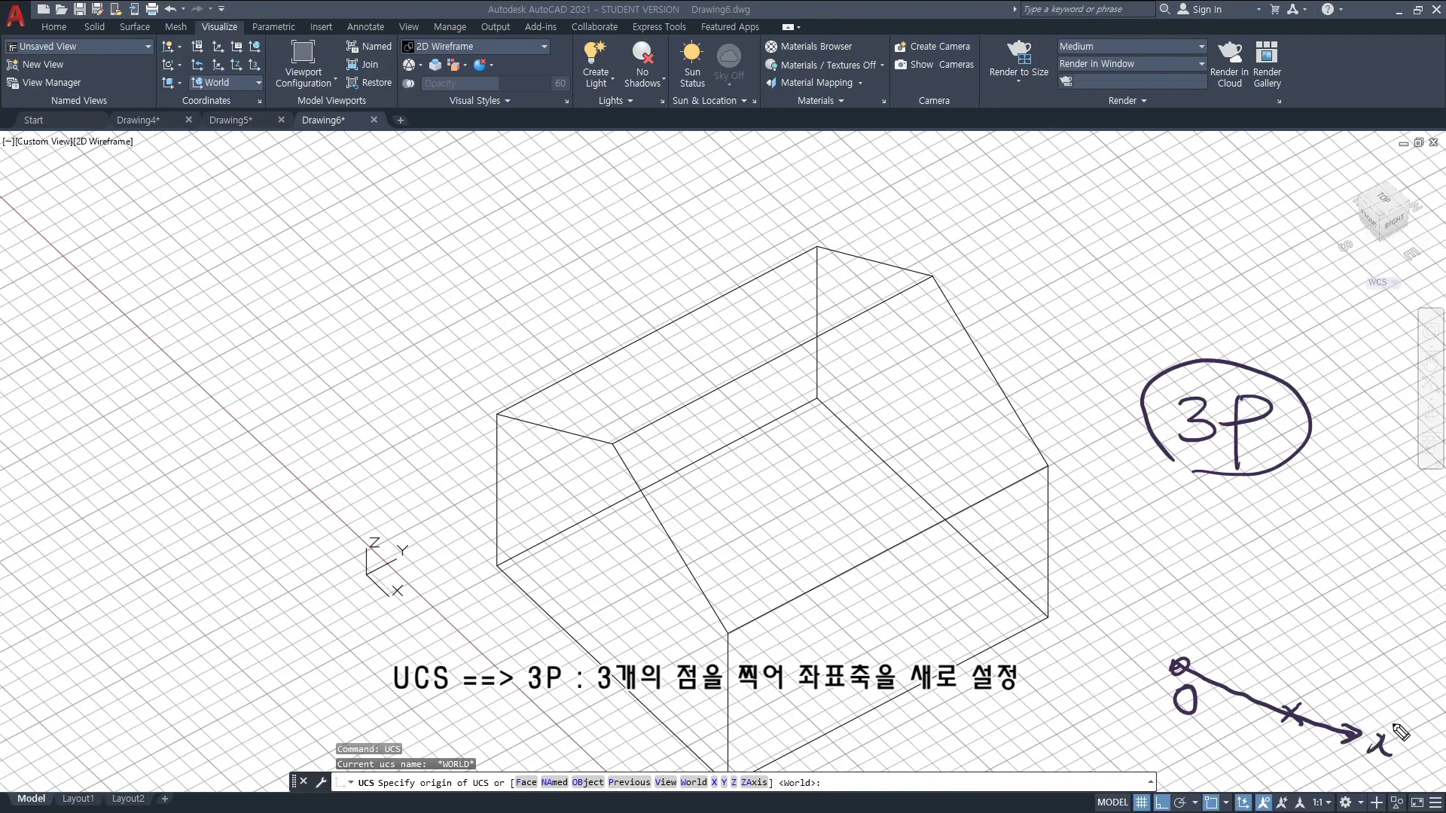
left_click_drag(1313, 576, 1291, 601)
left_click_drag(1289, 583, 1314, 601)
mouse_move(1179, 664)
left_mouse_down()
mouse_move(1384, 551)
mouse_move(1381, 572)
mouse_move(1398, 521)
left_mouse_up()
left_click_drag(1399, 521, 1385, 557)
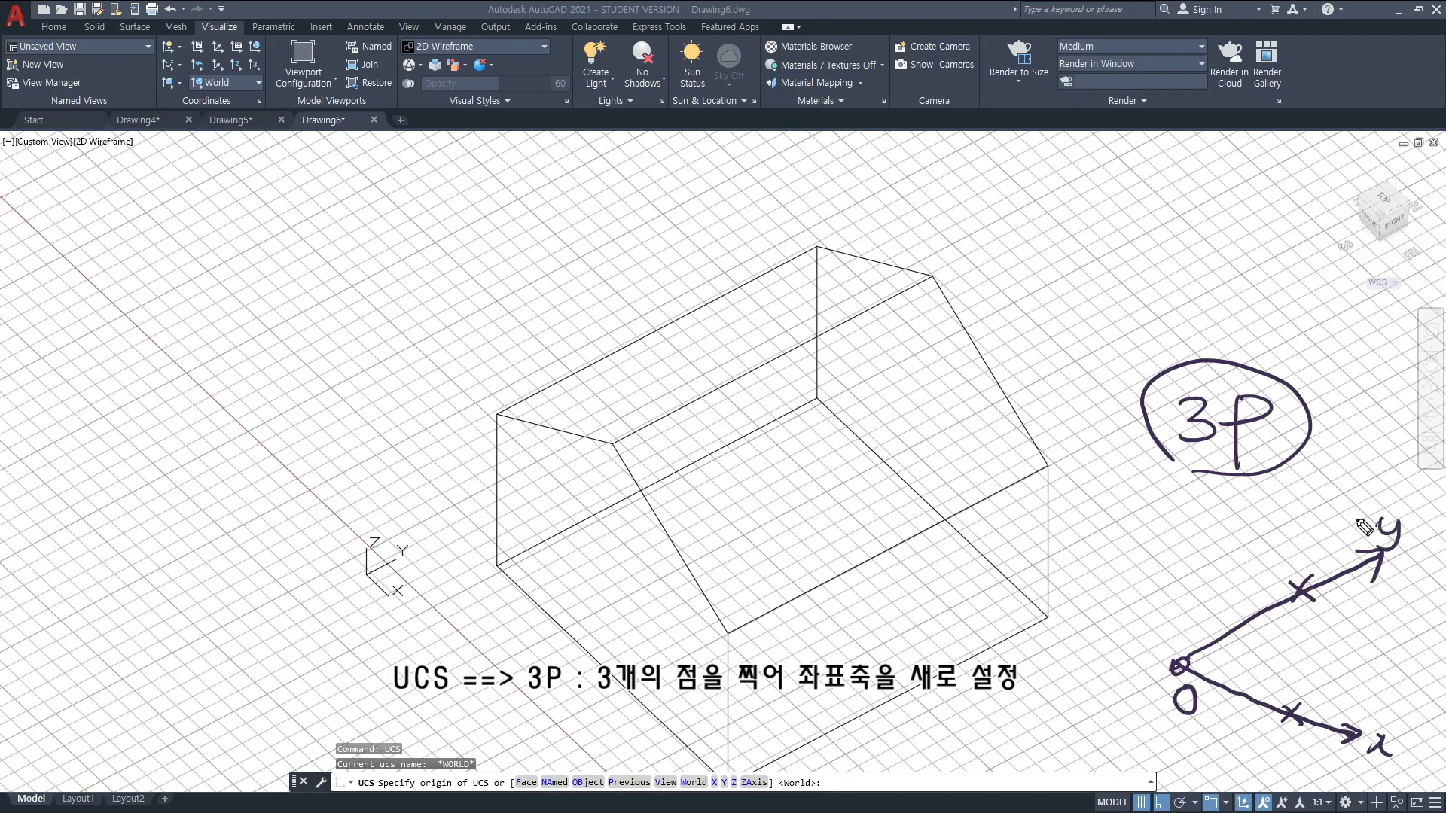
mouse_move(1180, 665)
left_mouse_down()
mouse_move(1169, 540)
mouse_move(1187, 556)
mouse_move(1222, 552)
left_mouse_up()
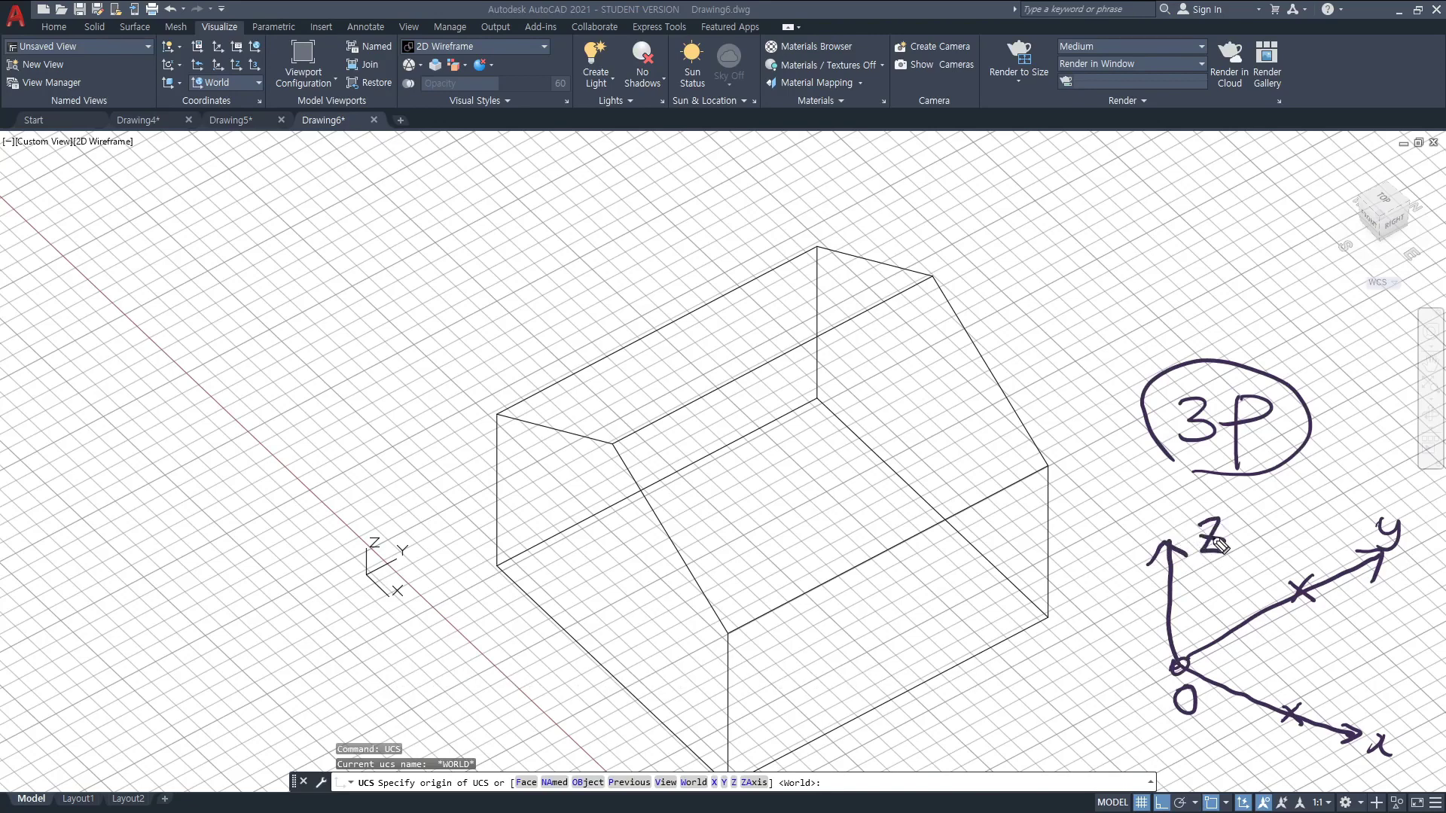
left_click_drag(1178, 668, 1184, 663)
left_click_drag(1291, 717, 1289, 713)
left_click_drag(1310, 595, 1295, 576)
mouse_move(1184, 469)
left_mouse_down()
mouse_move(1265, 456)
mouse_move(1213, 474)
left_mouse_up()
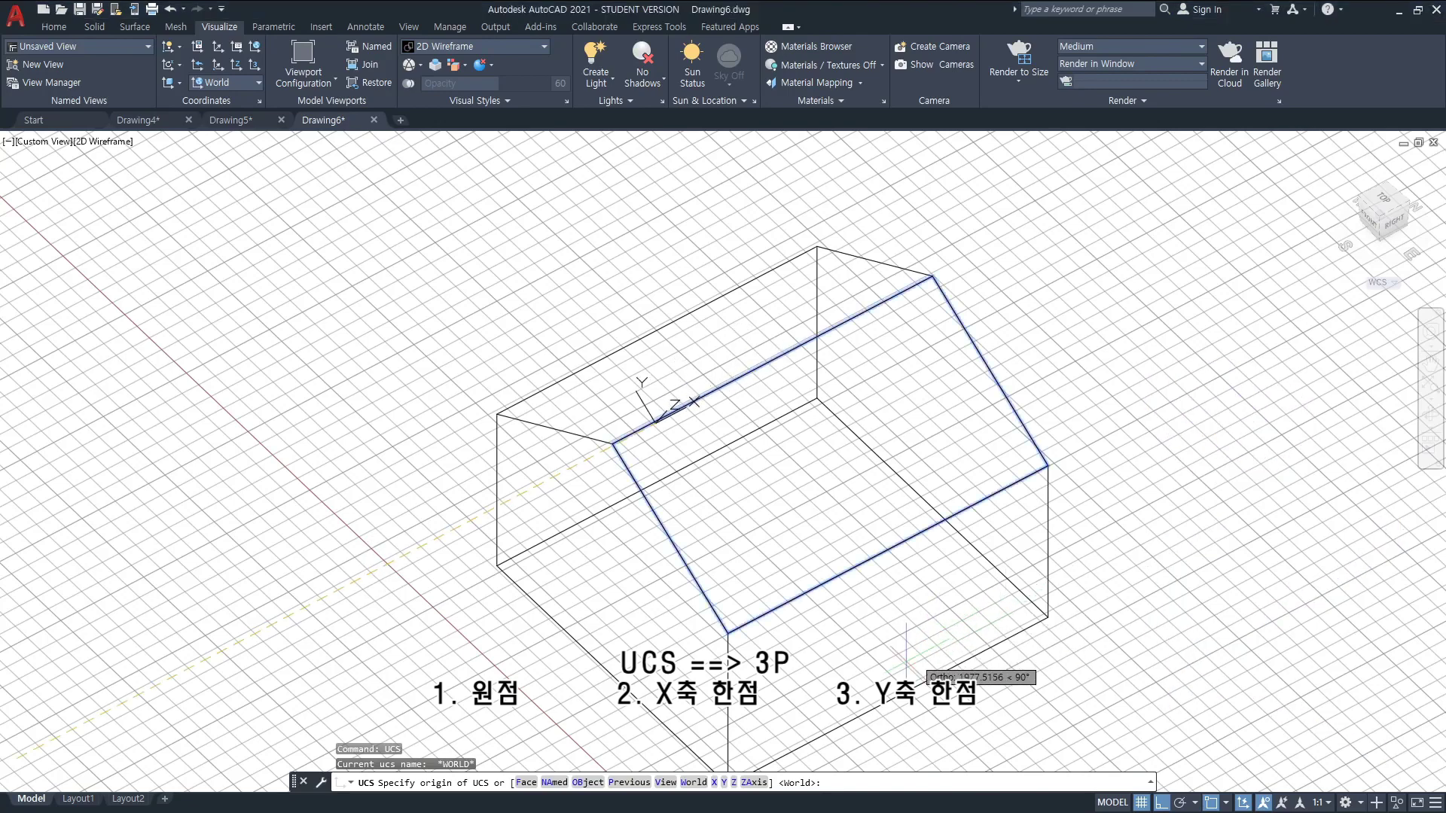
- Define a three-point UCS on the sloped roof: origin at the front eave corner, X toward the rear eave corner, Y toward the front ridge end
type("3p")
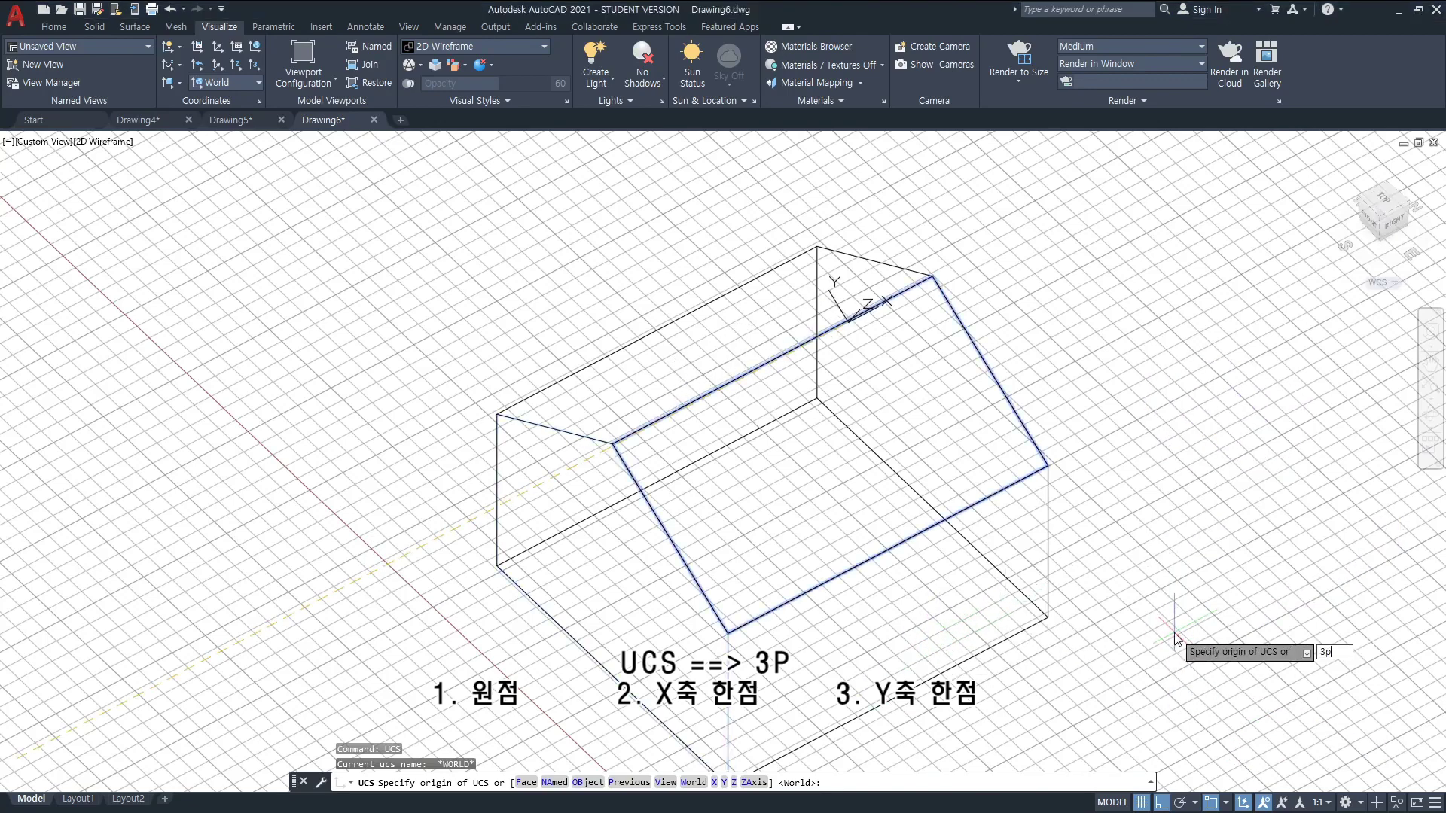
key("Return")
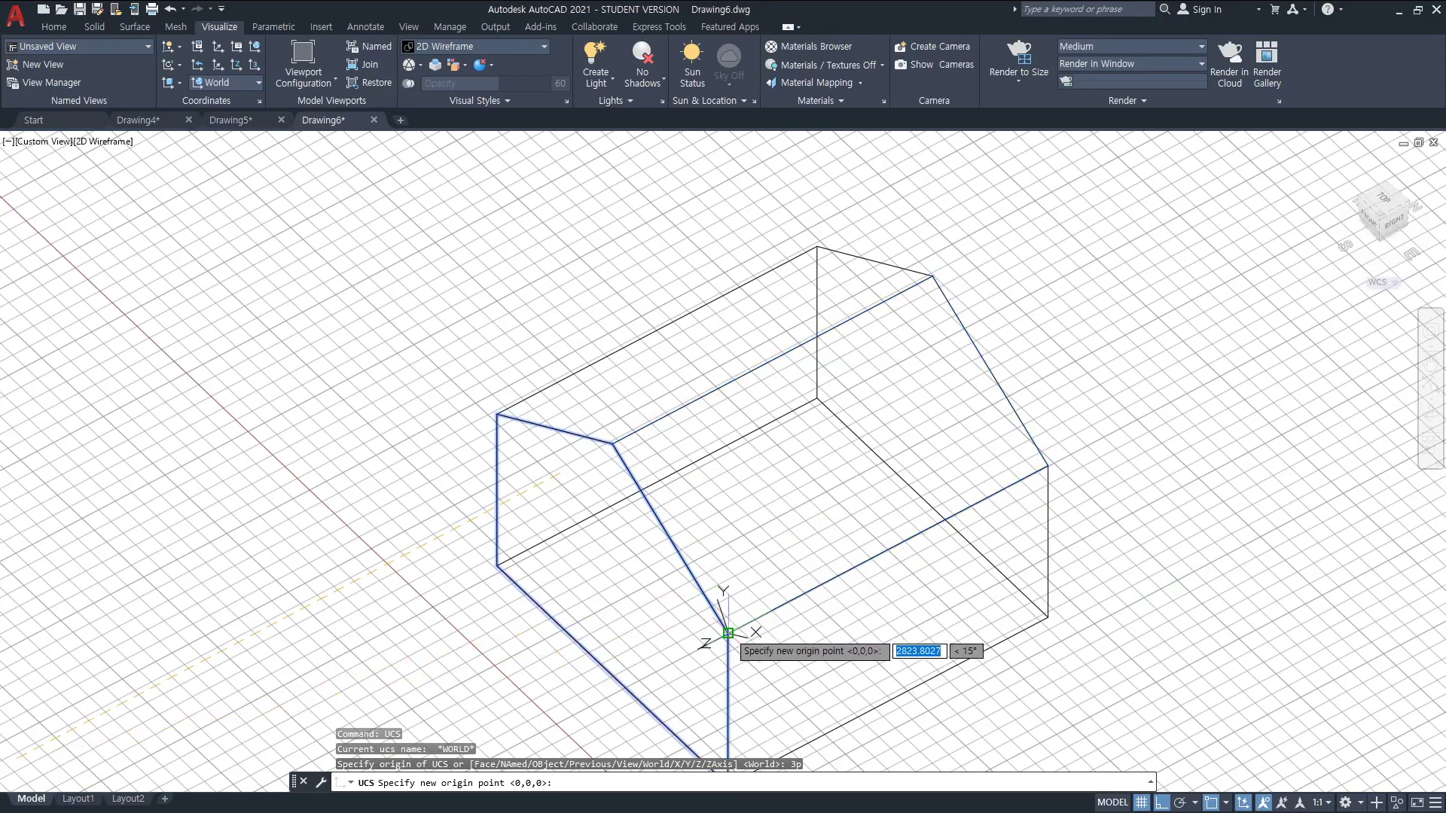
left_click(728, 634)
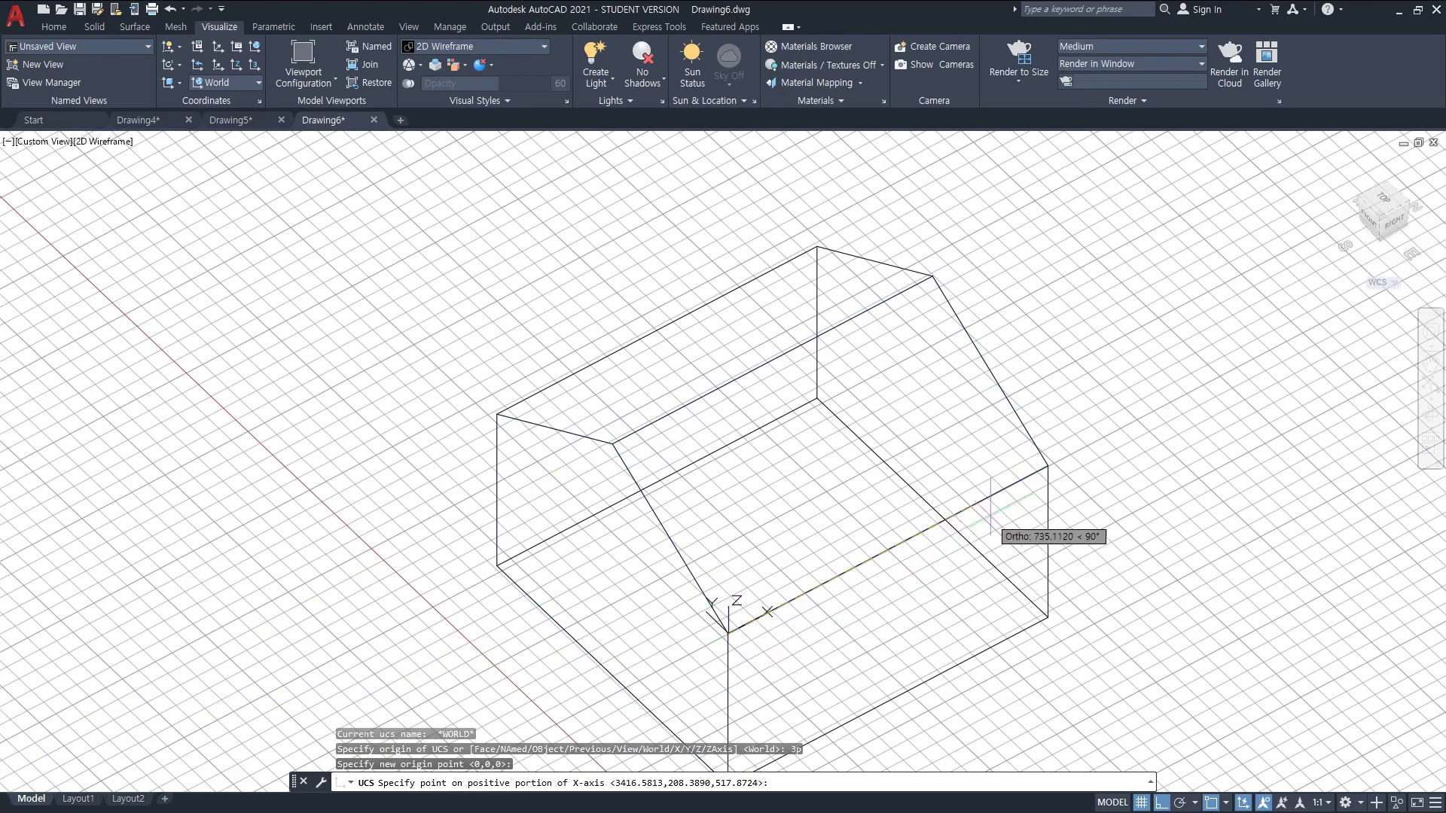
left_click(1047, 467)
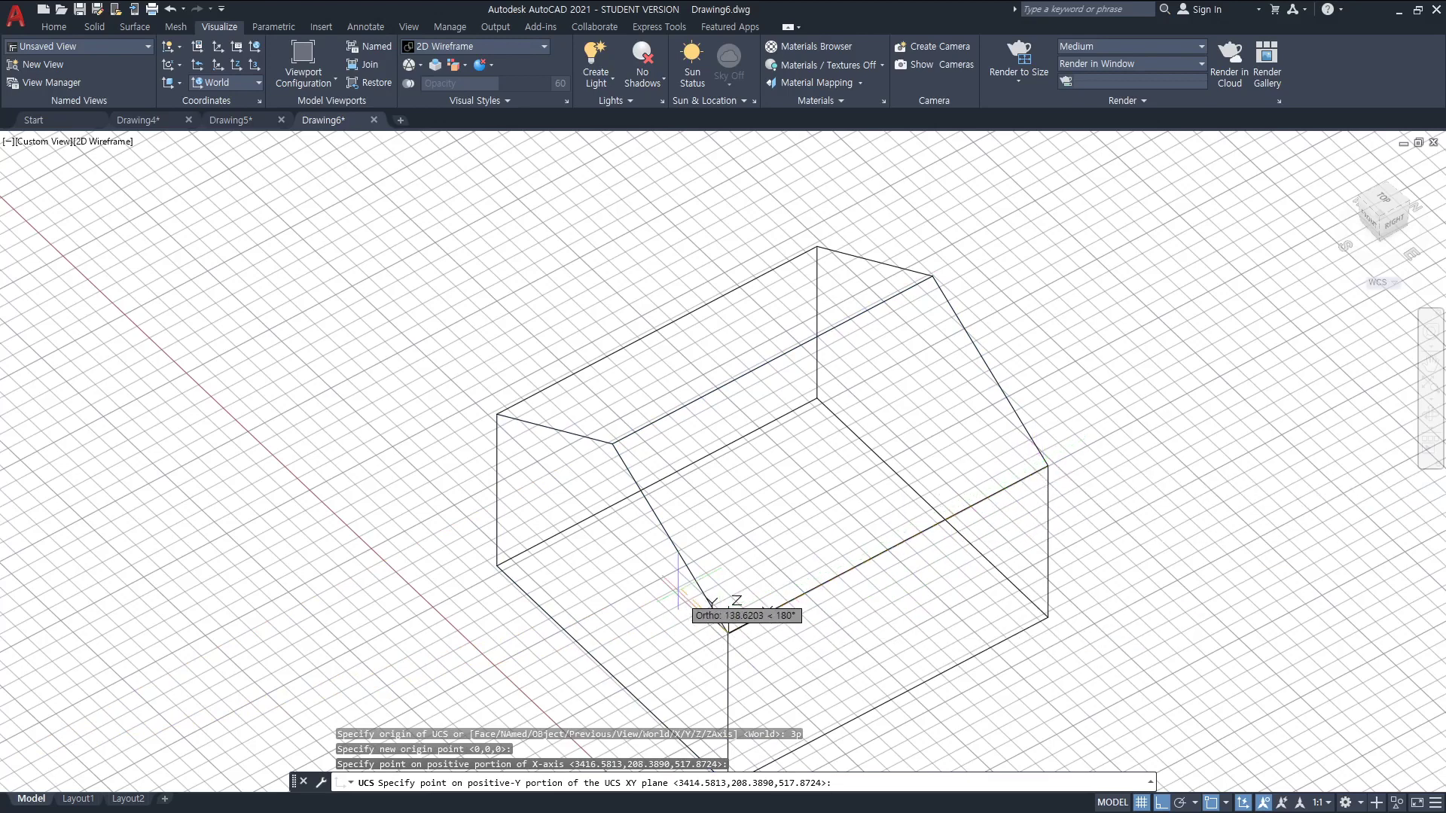
left_click(613, 444)
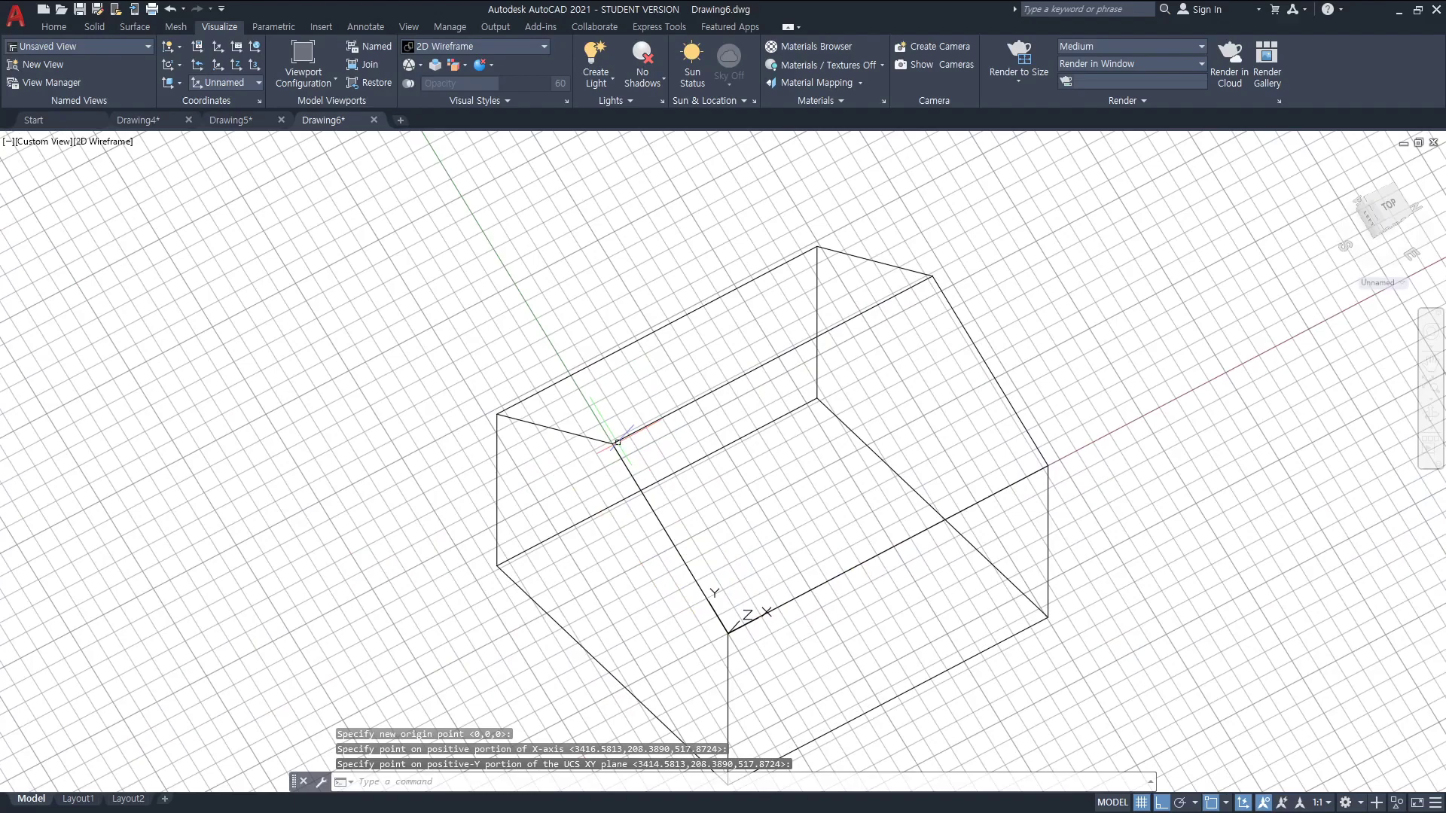
- Examine the new UCS axes and grid alignment against the sloped roof from several angles
scroll(820, 548, "up", 5)
scroll(821, 548, "down", 8)
mouse_move(818, 543)
middle_mouse_down()
mouse_move(813, 569)
mouse_move(783, 518)
mouse_move(840, 528)
middle_mouse_up()
scroll(839, 526, "up", 4)
scroll(838, 527, "down", 4)
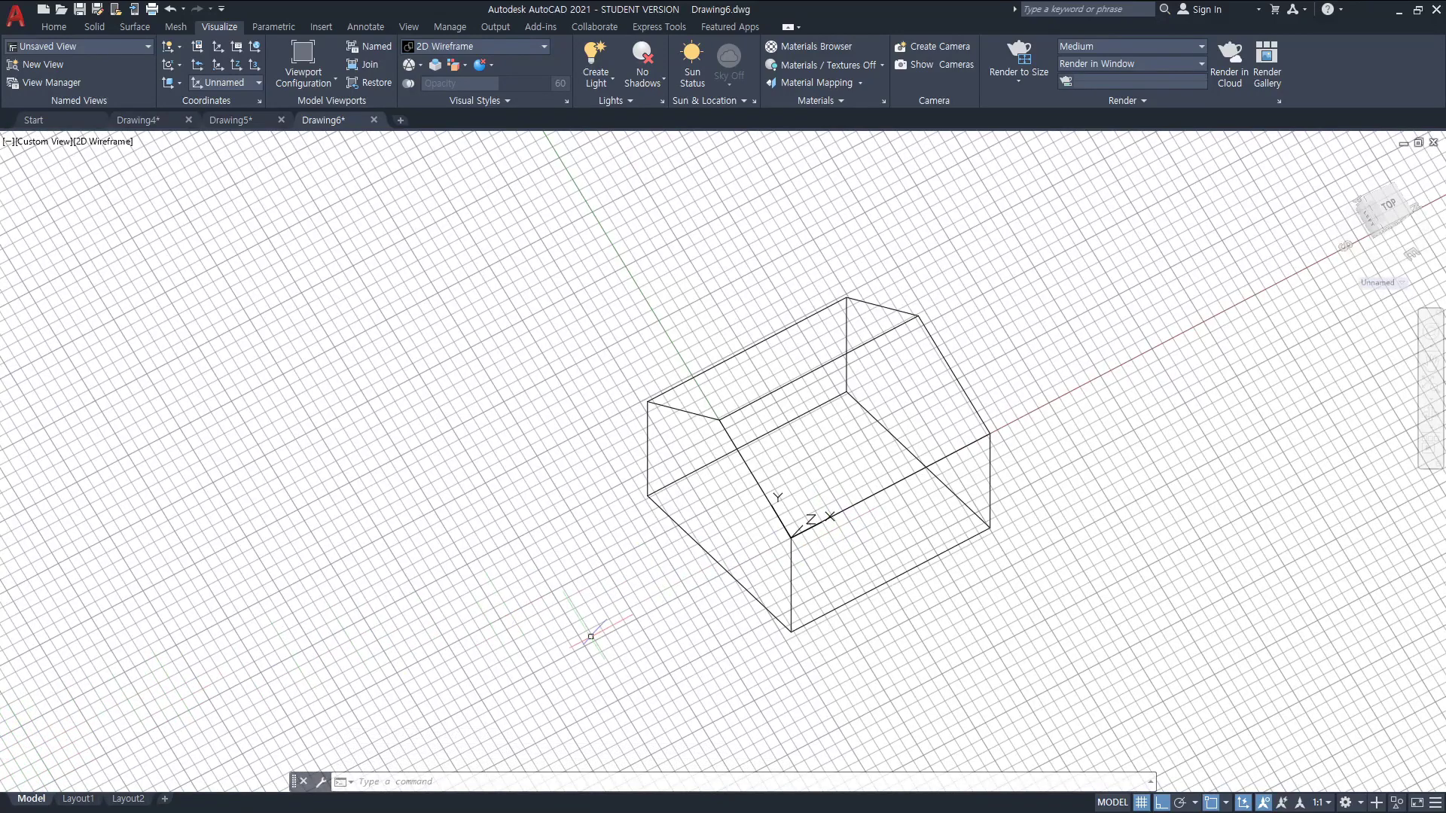
scroll(804, 568, "up", 4)
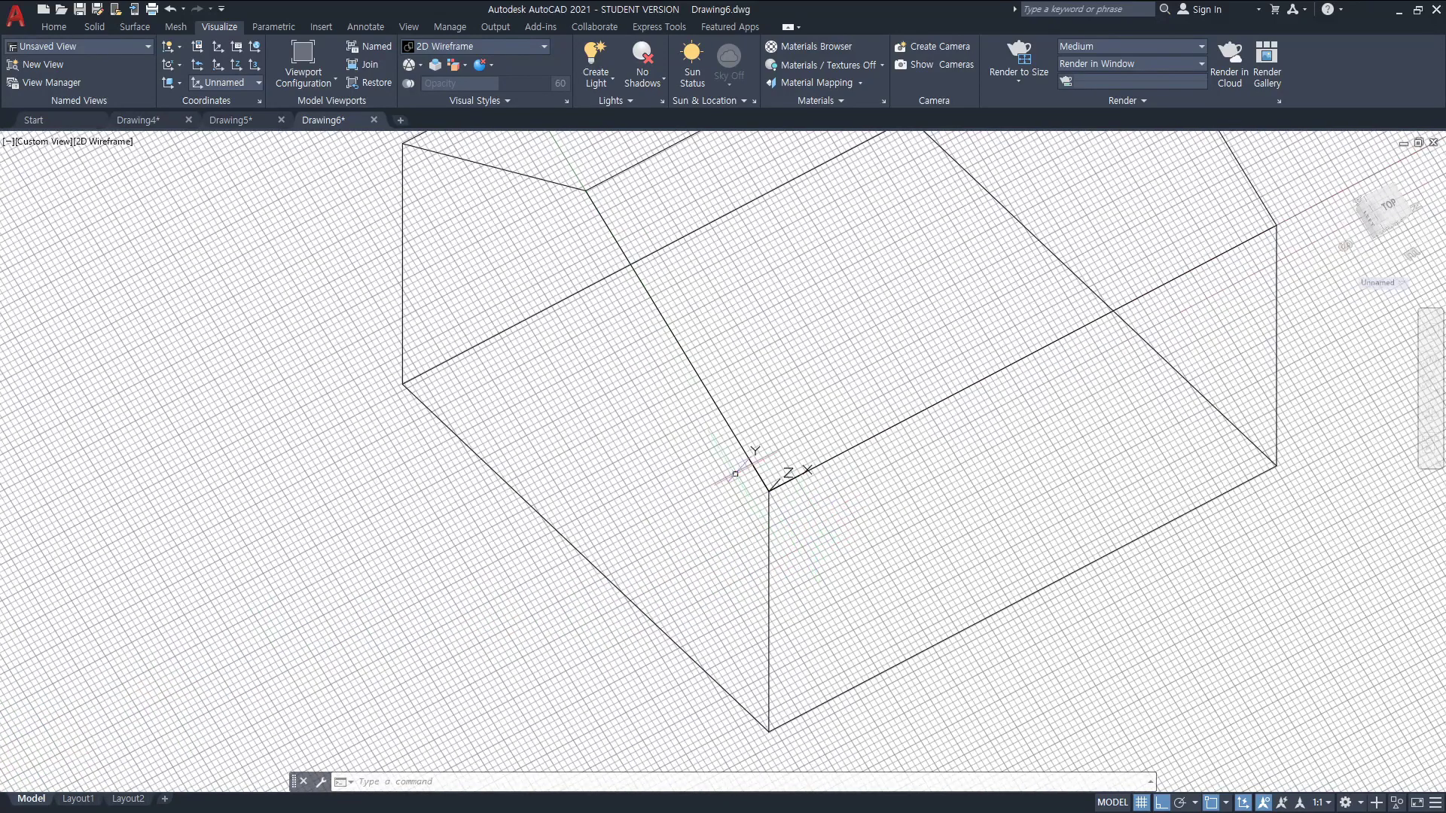
scroll(836, 558, "down", 4)
type("orbi")
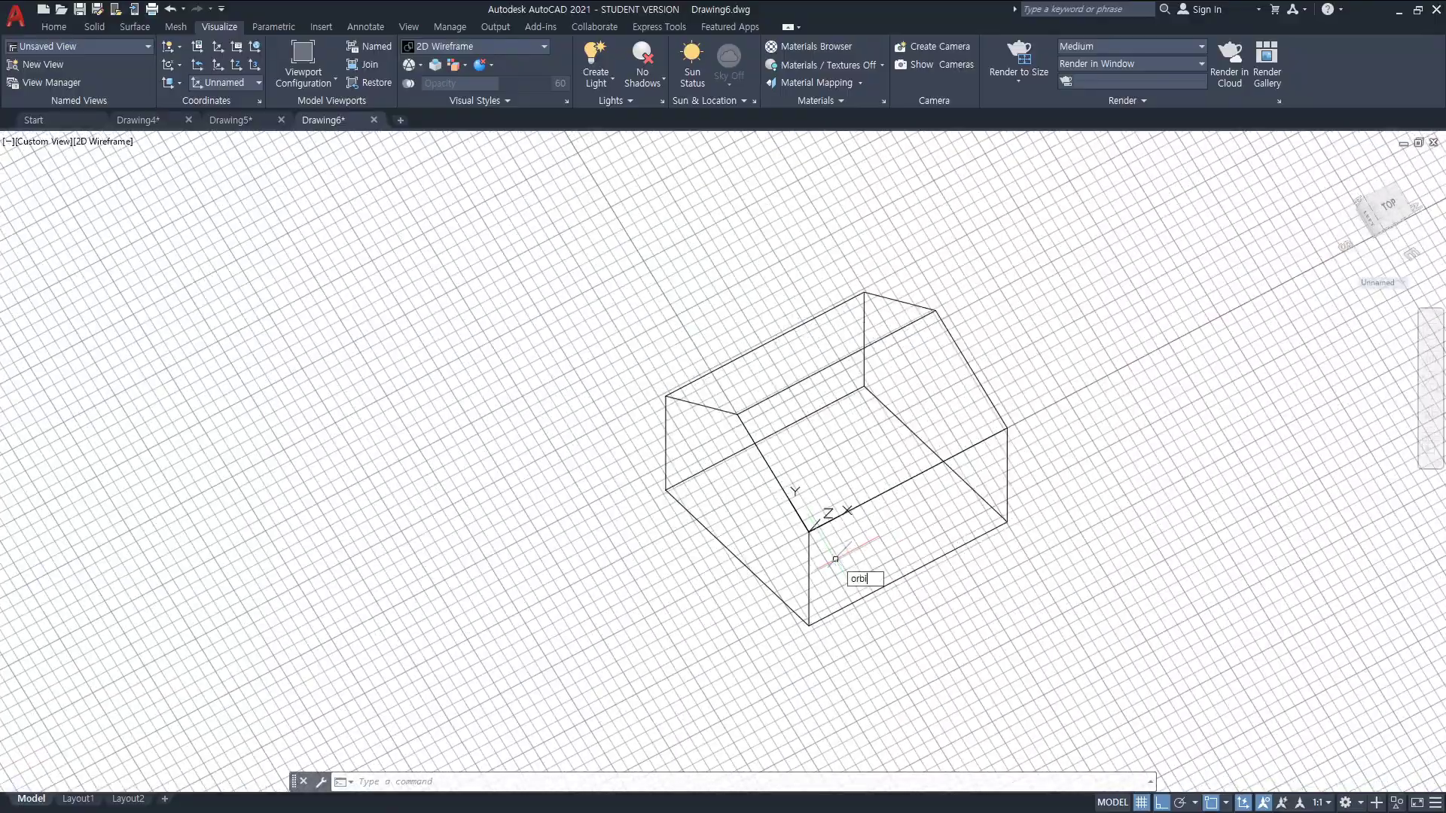
type("t")
key("Return")
left_click_drag(833, 571, 859, 479)
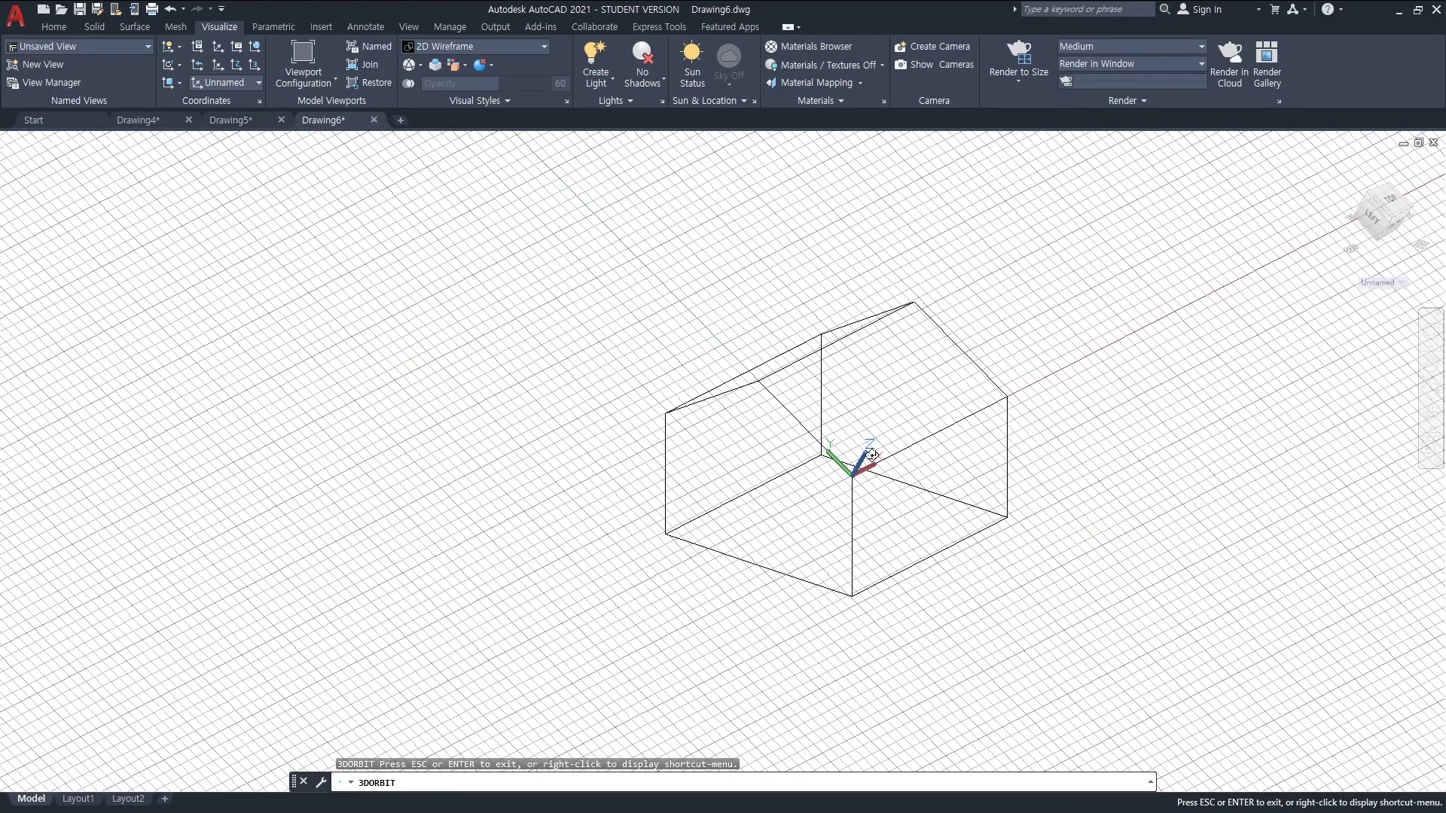
left_click_drag(813, 494, 836, 535)
key("Escape")
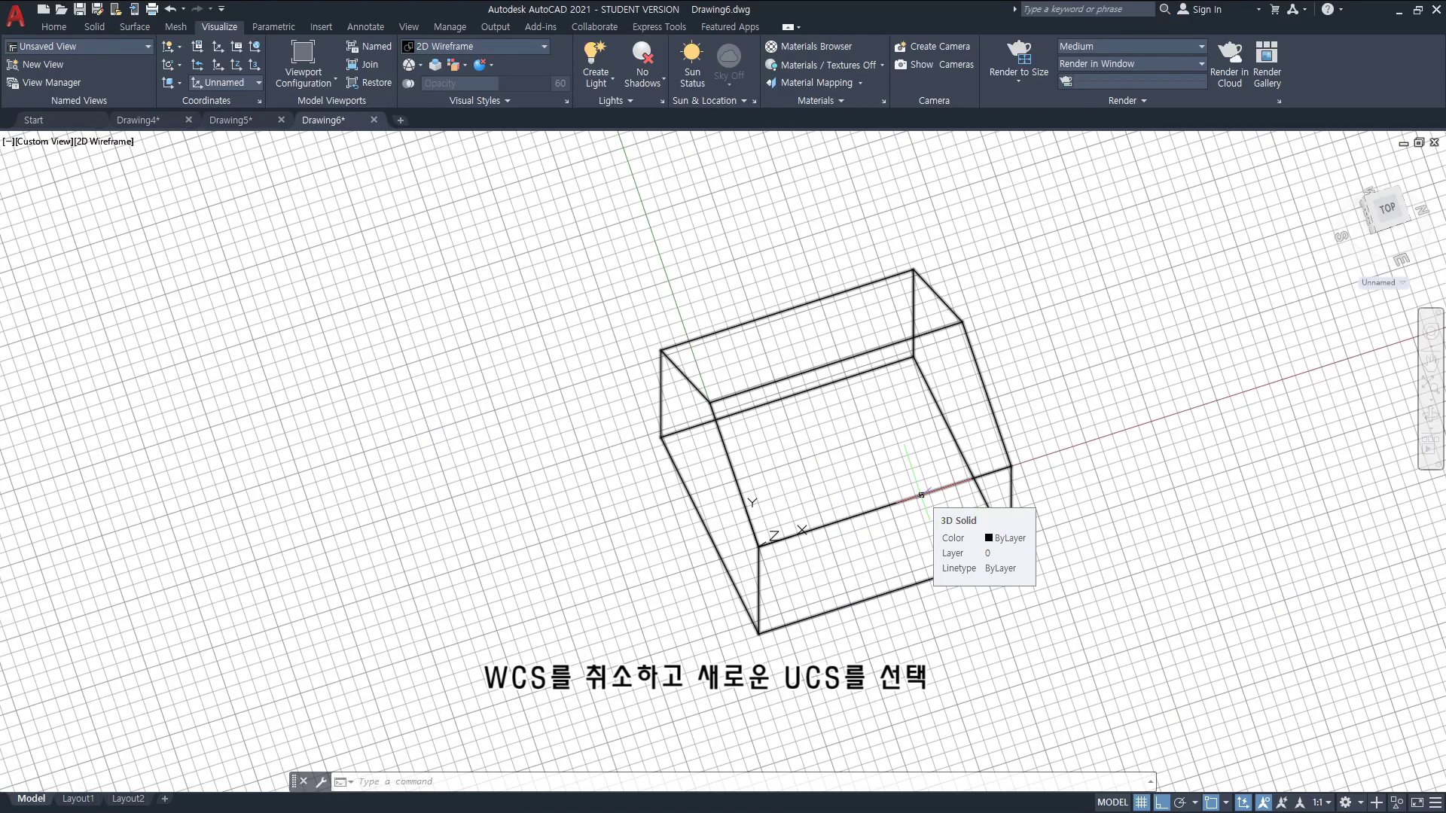
- Trace the sloped roof face with a closed polyline from the front ridge end through both eave corners and the rear ridge end, and select it
scroll(953, 426, "up", 3)
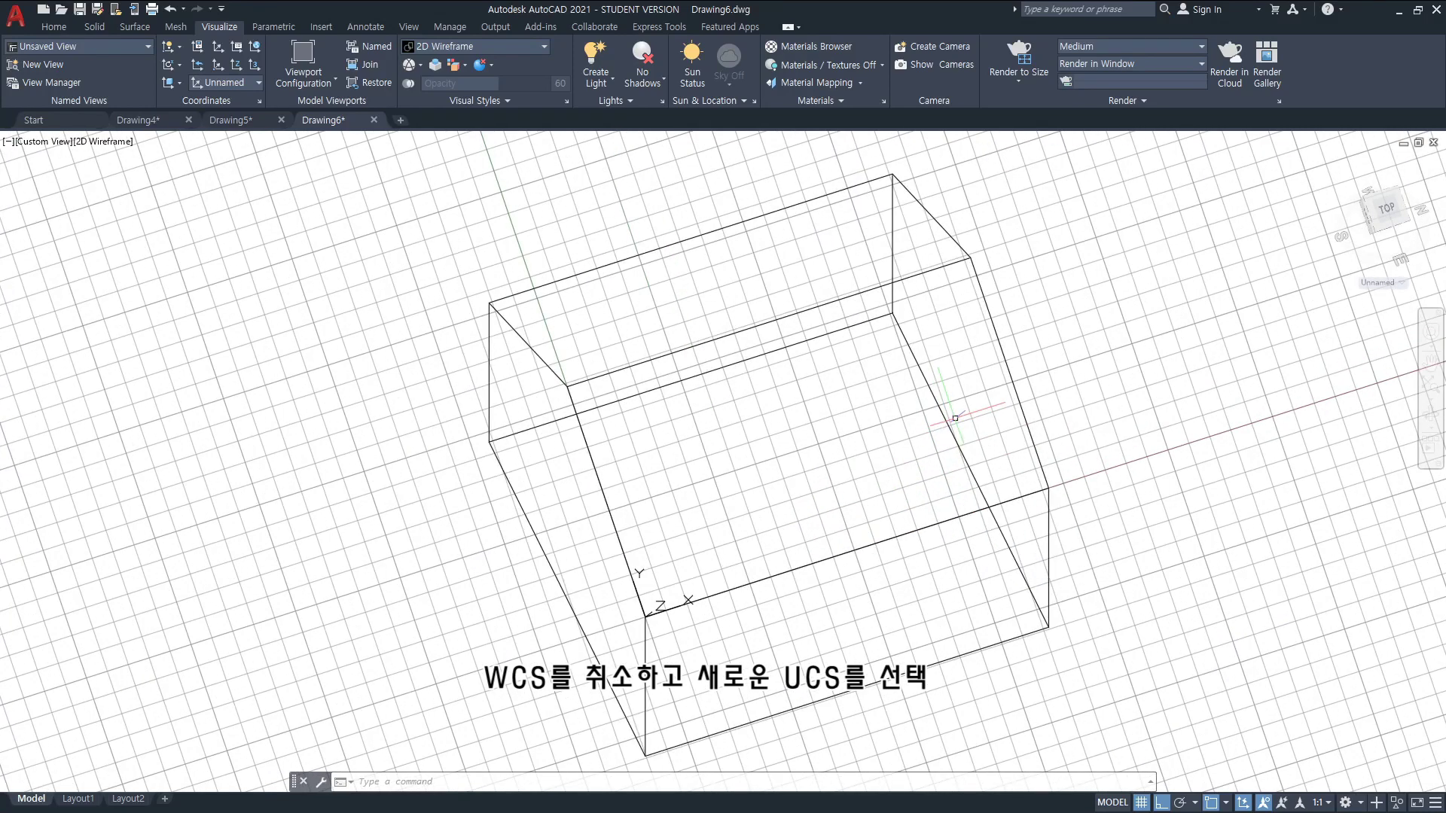
key("Escape")
type("pl")
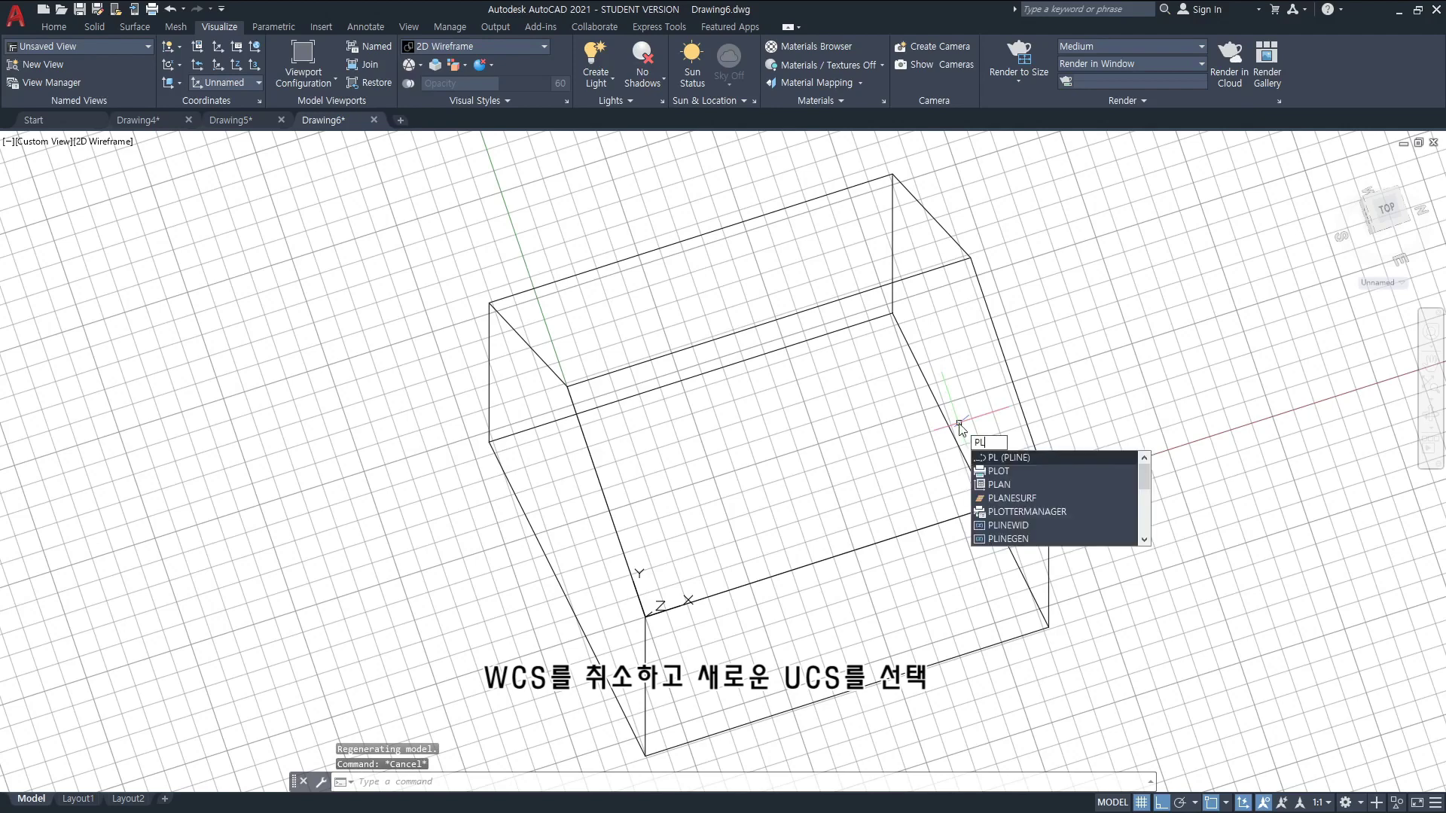
key("Return")
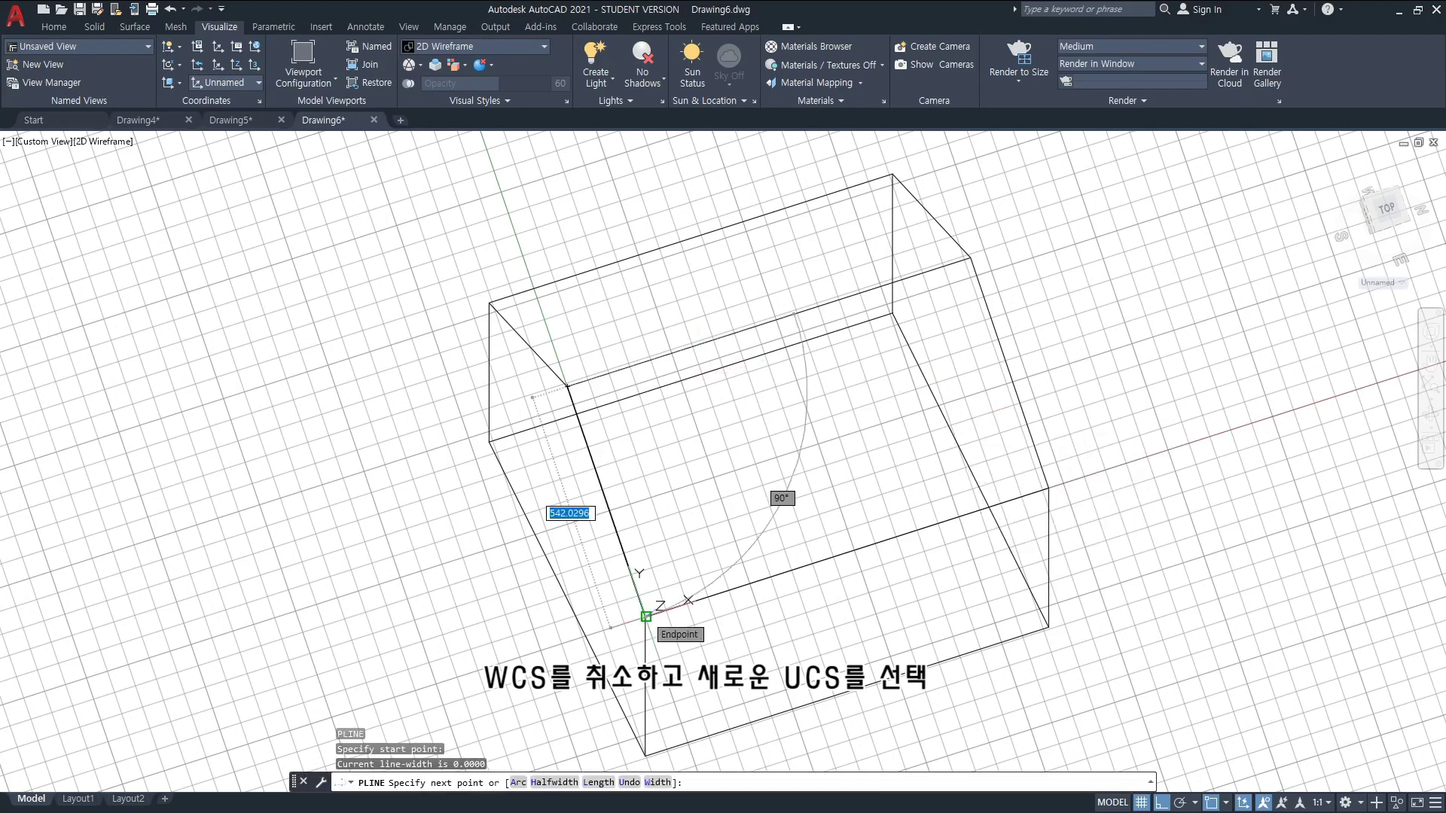
left_click(646, 616)
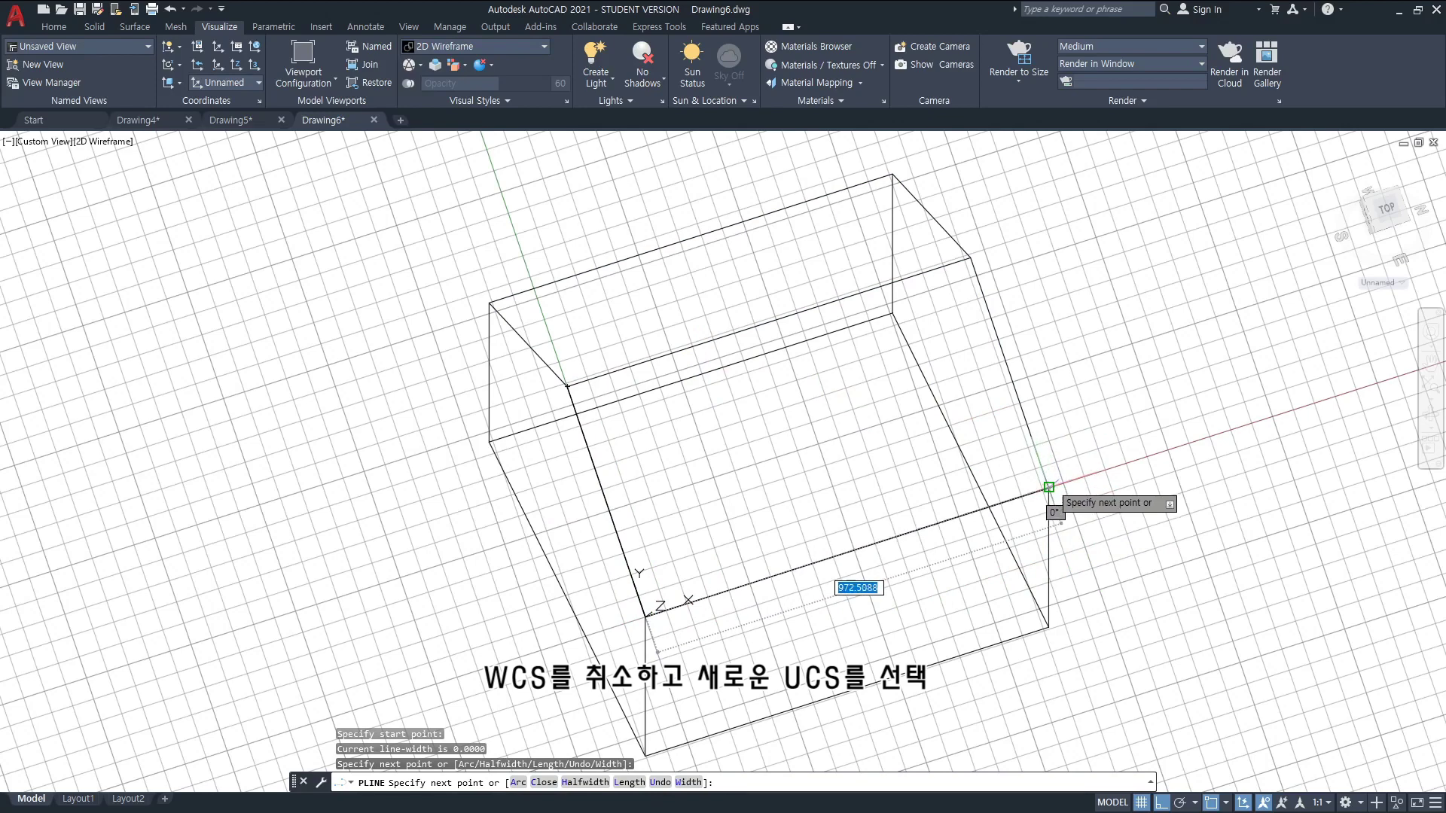
left_click(1049, 488)
left_click(971, 258)
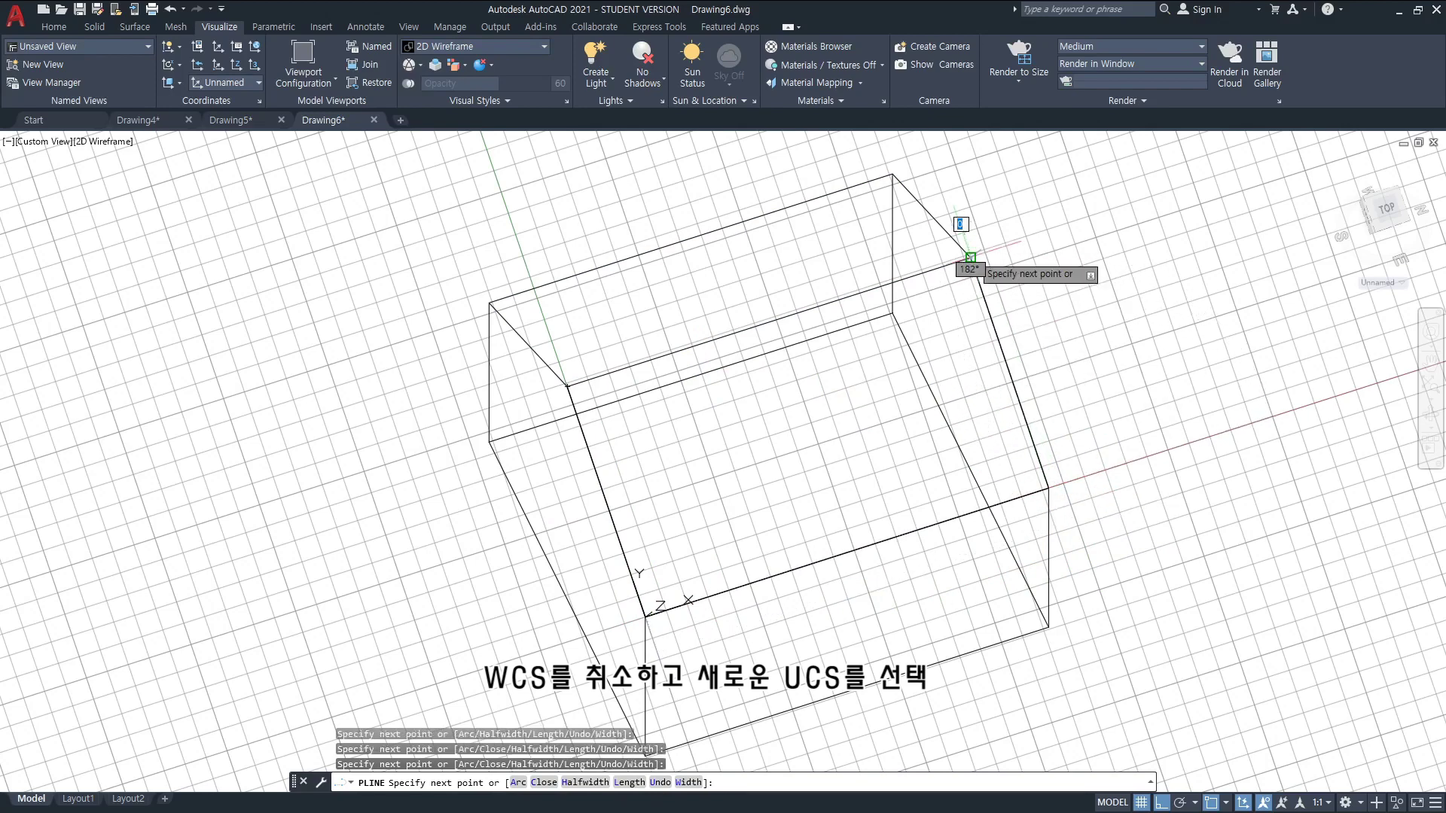
type("c")
key("Return")
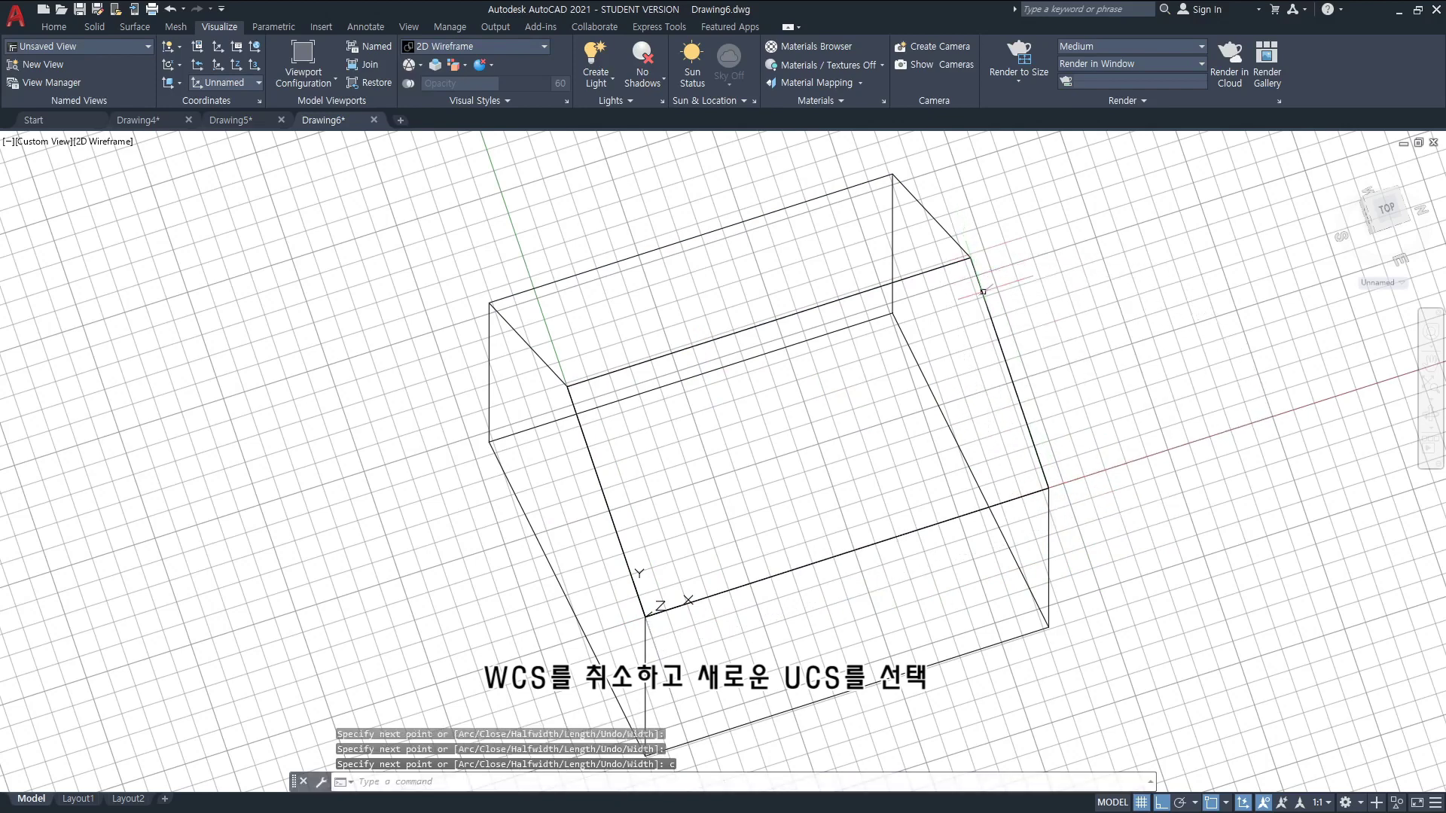
left_click(988, 307)
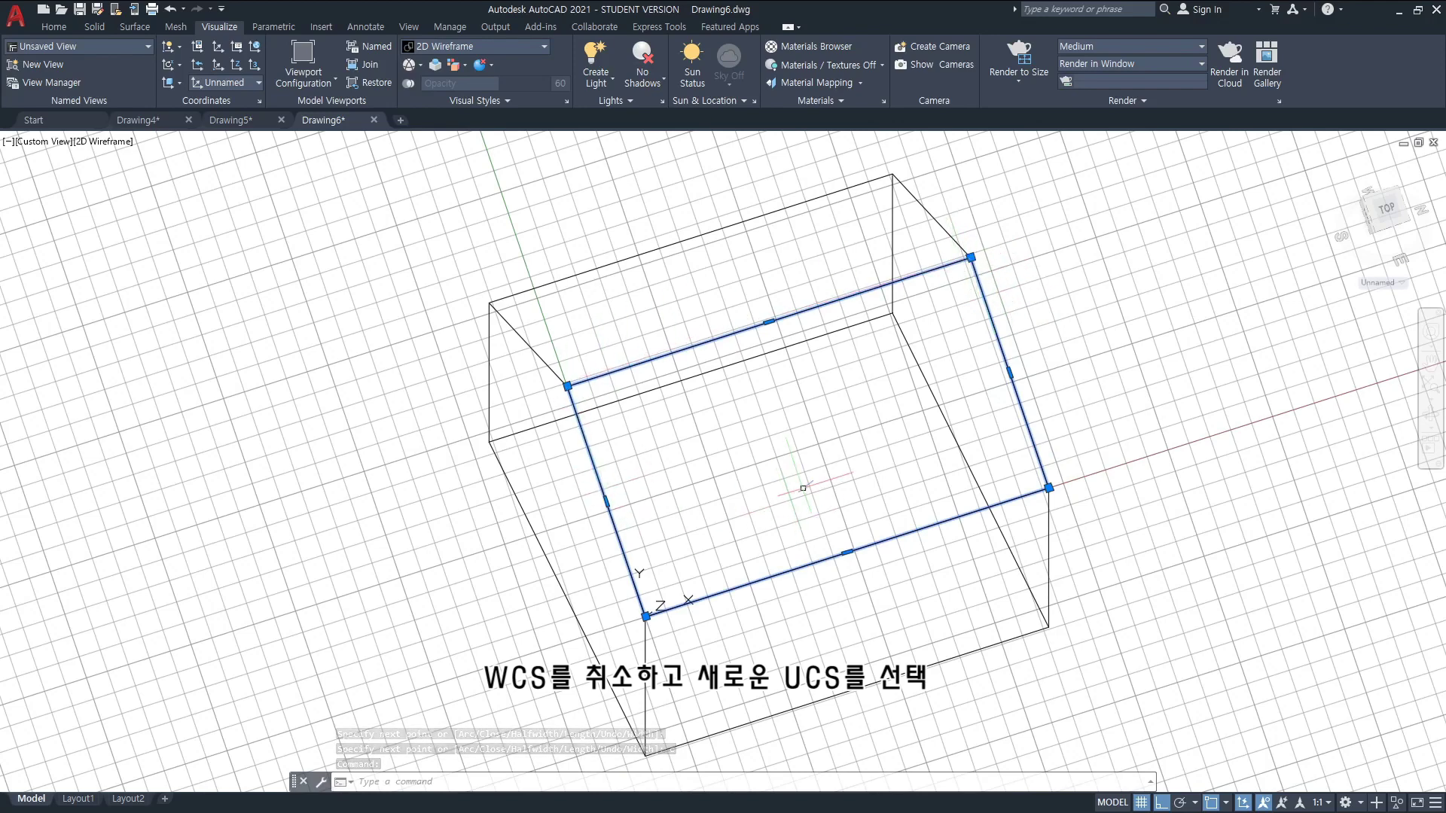
- Hatch the sloped roof face with the ANGLE pattern, using the closed polyline as the boundary object
type("h")
key("Return")
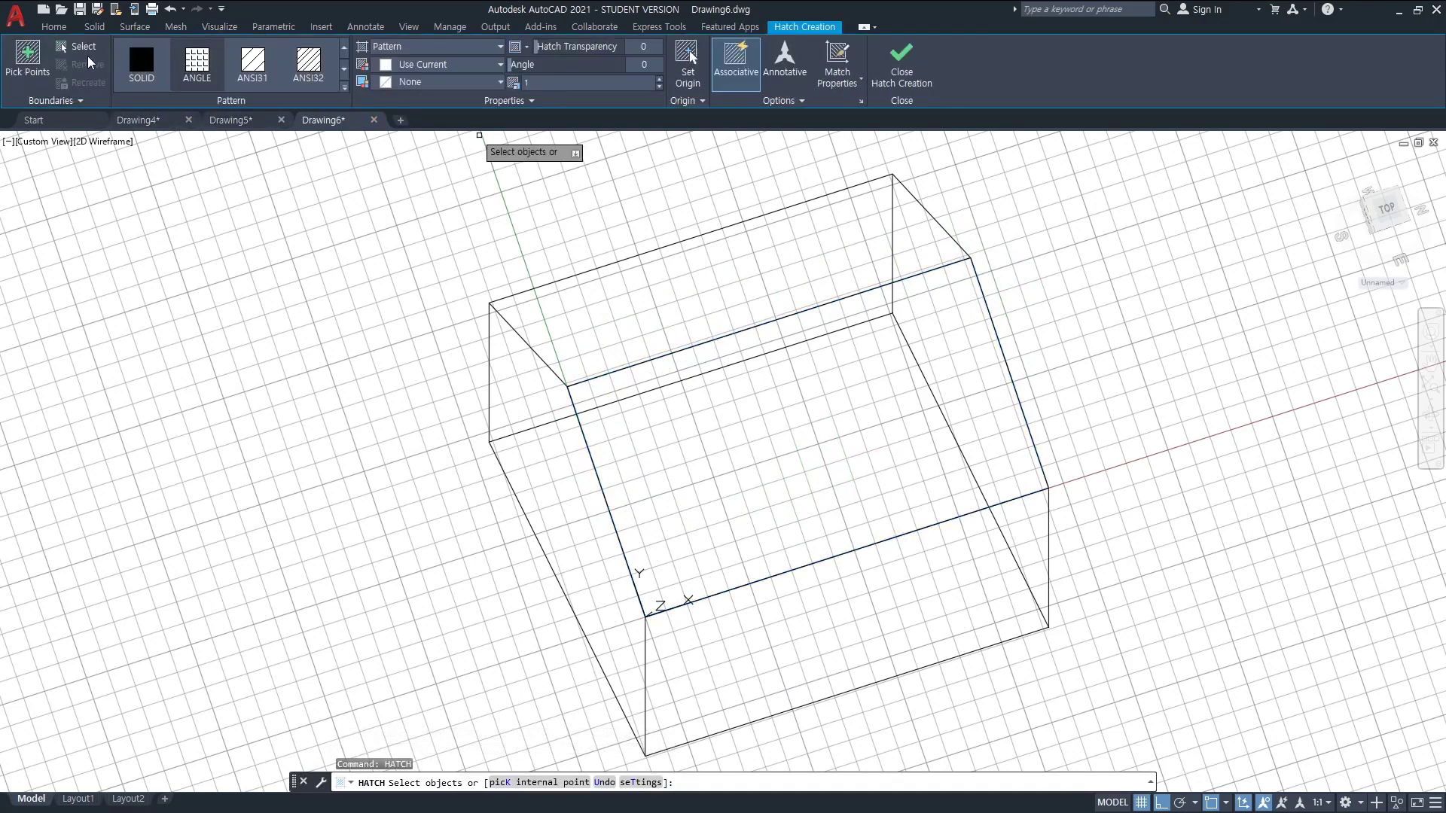
left_click(86, 53)
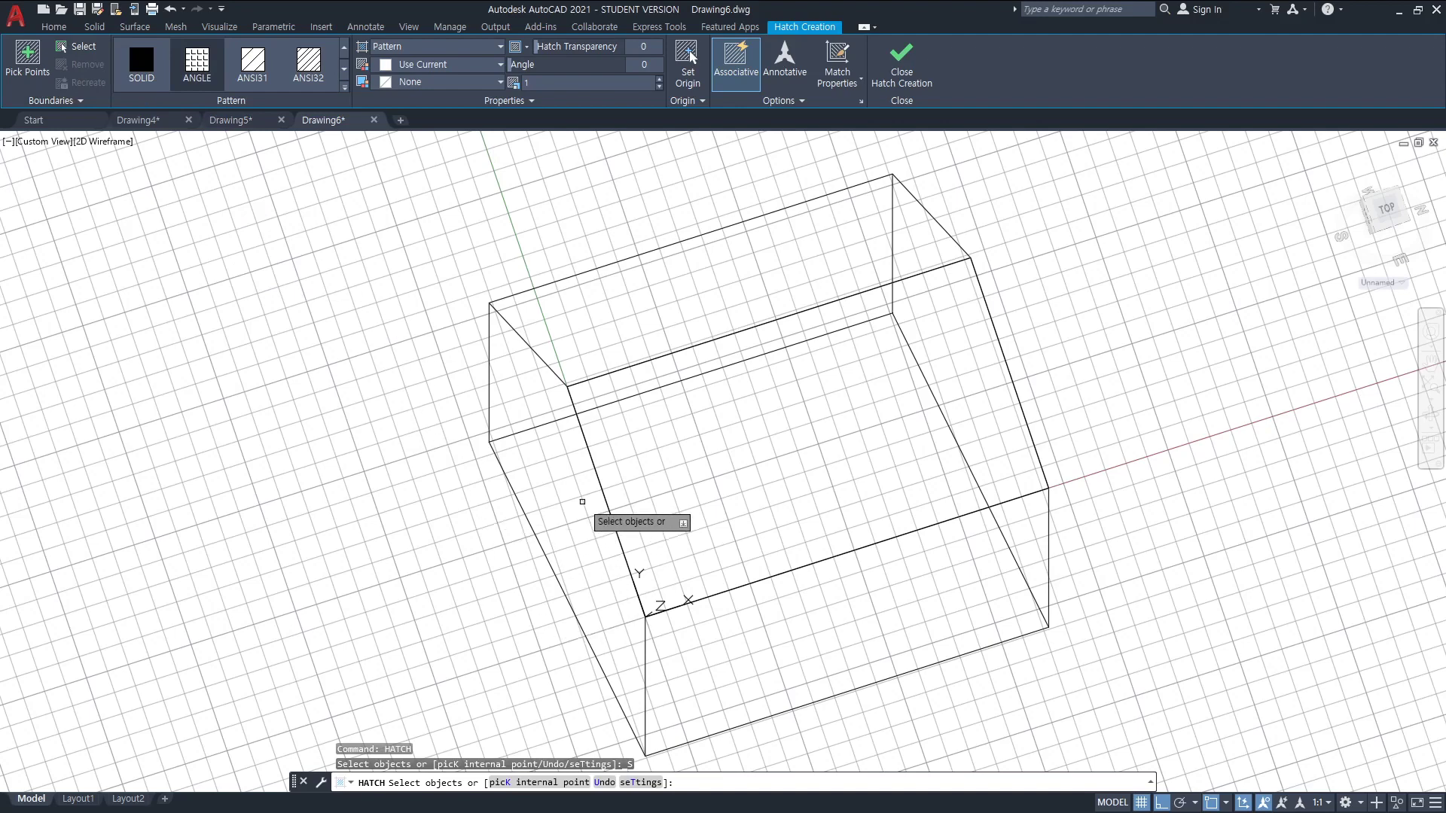
left_click(609, 510)
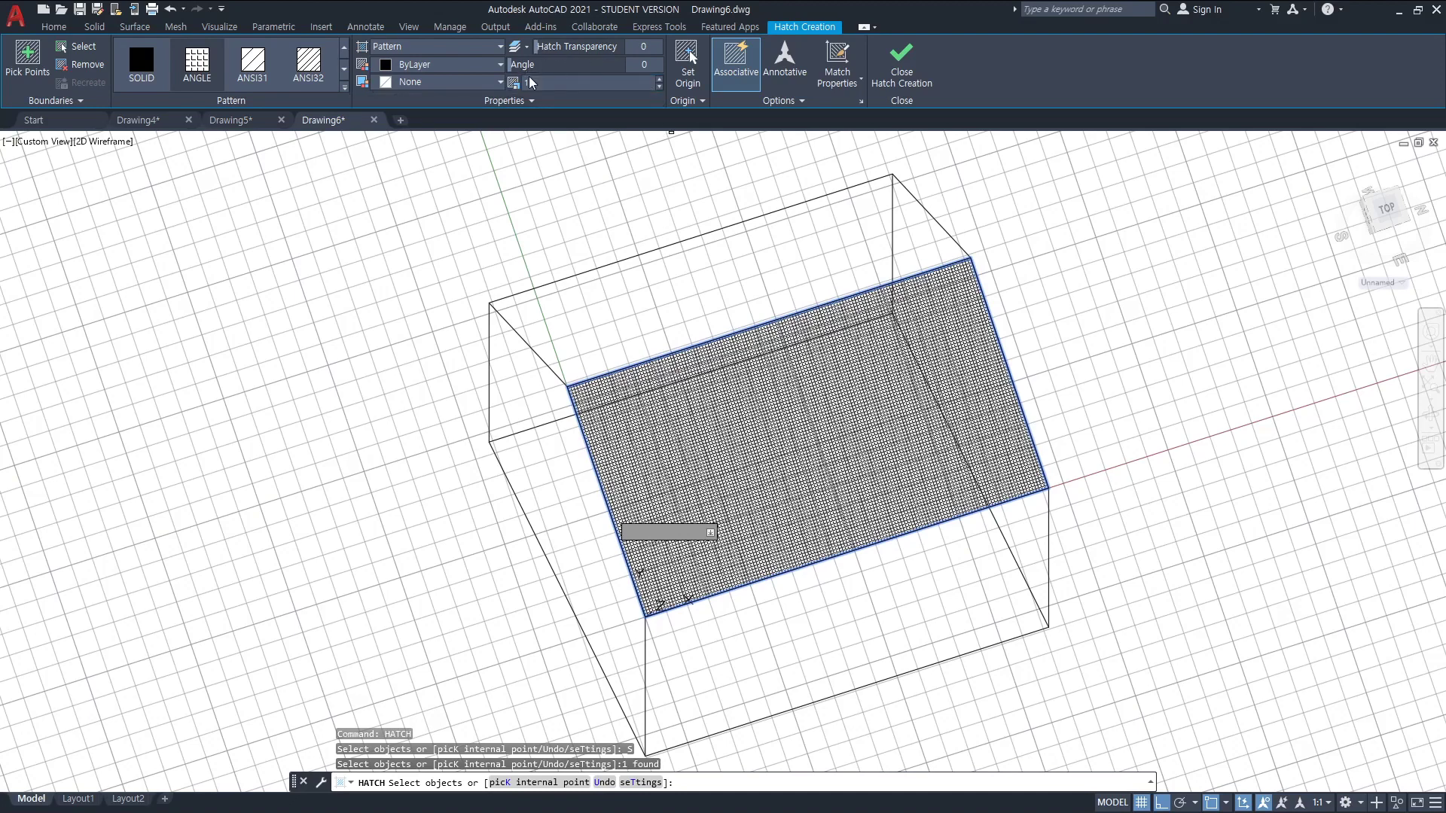
- Set the roof hatch's pattern scale to 6 and finish the hatch
left_click(661, 78)
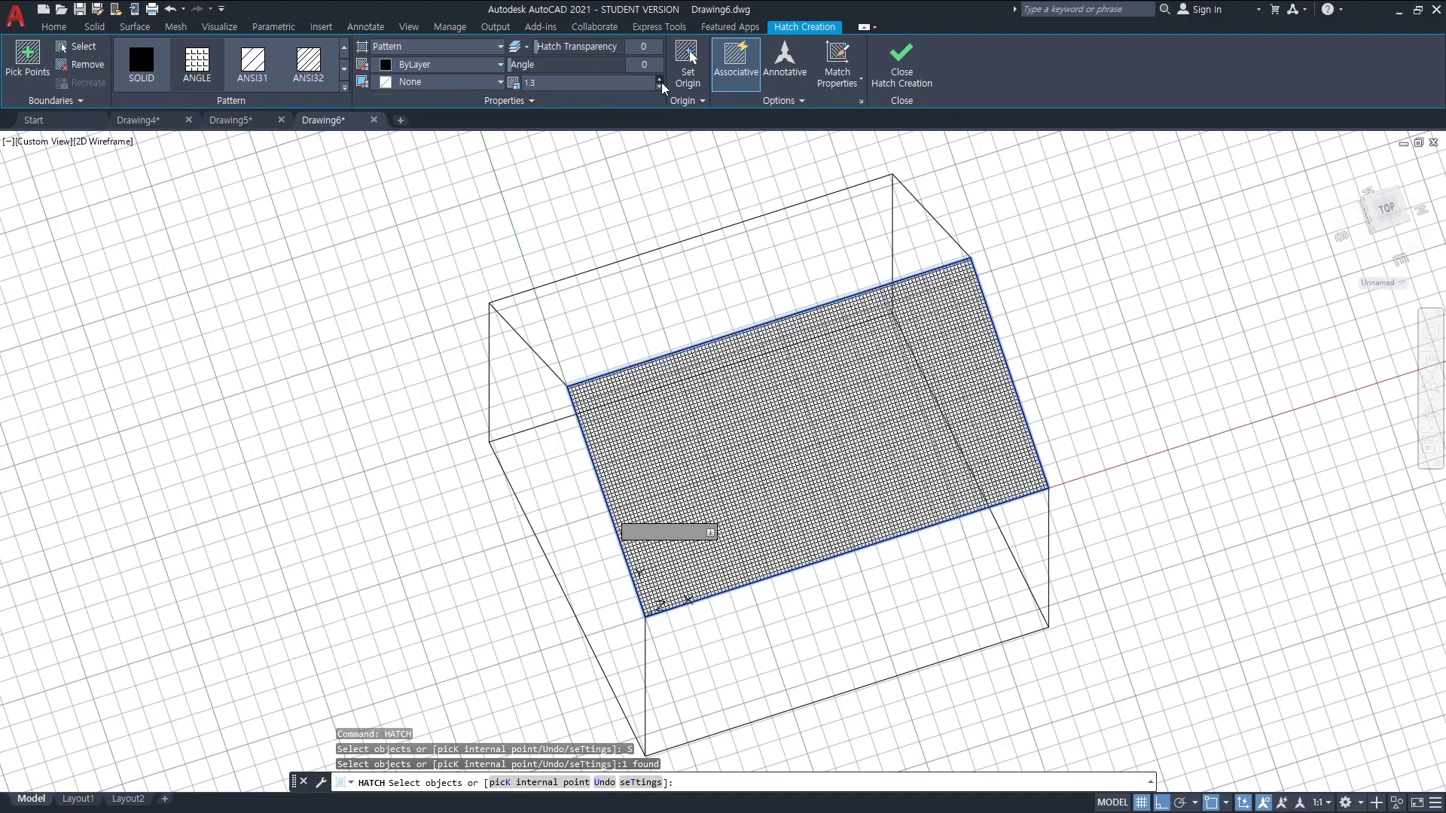
left_click(661, 81)
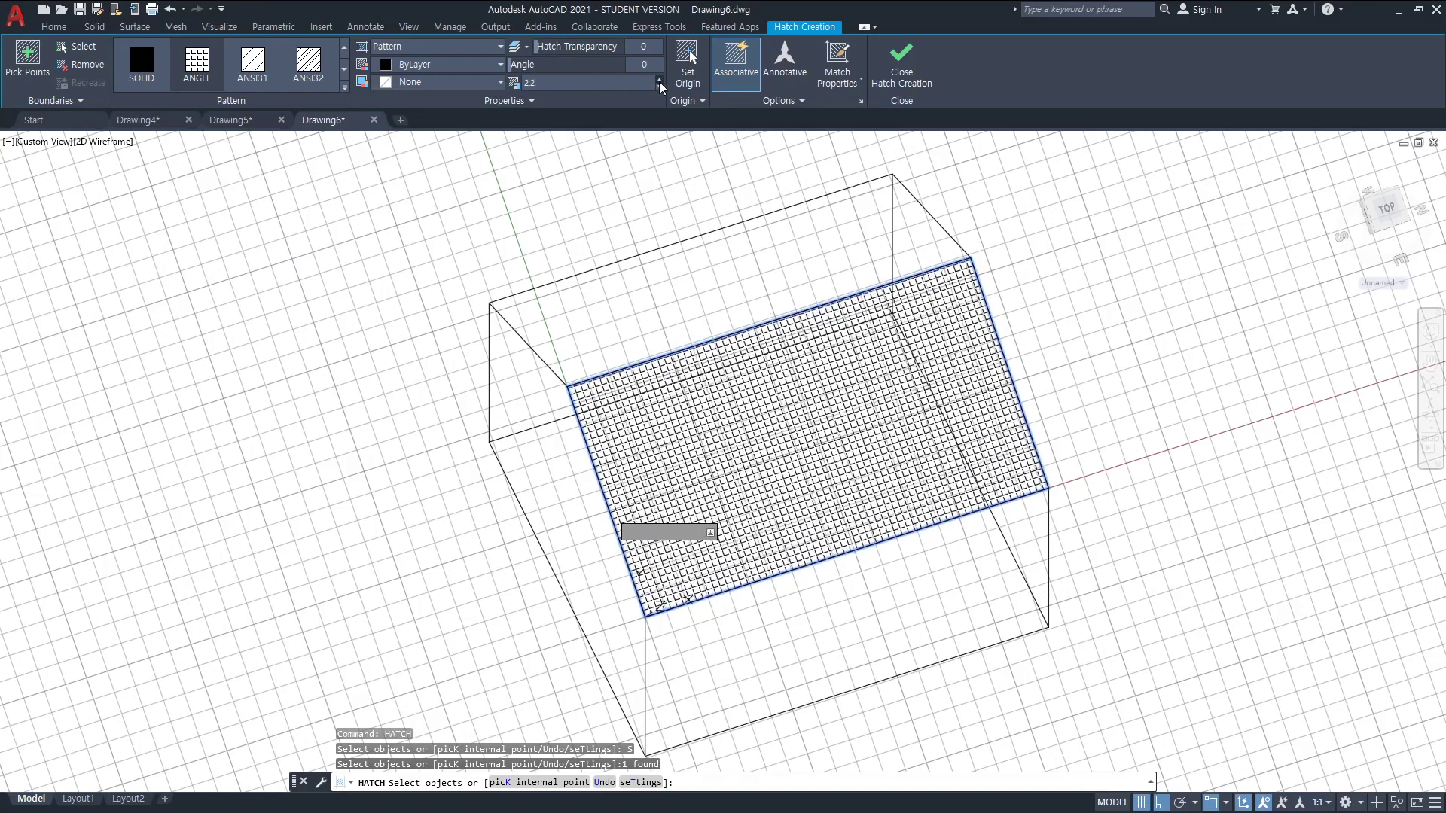
left_click(660, 81)
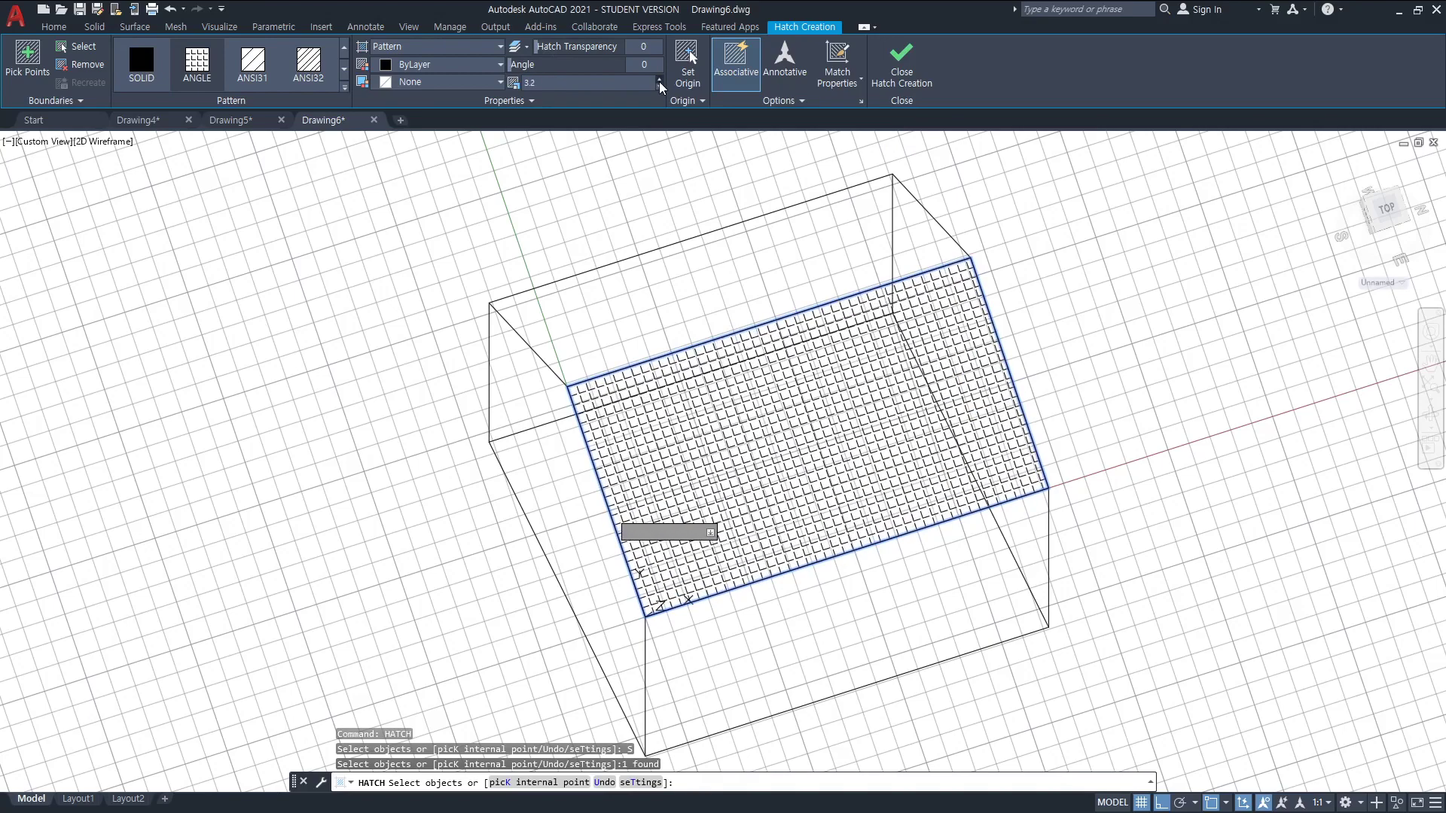
left_click(660, 82)
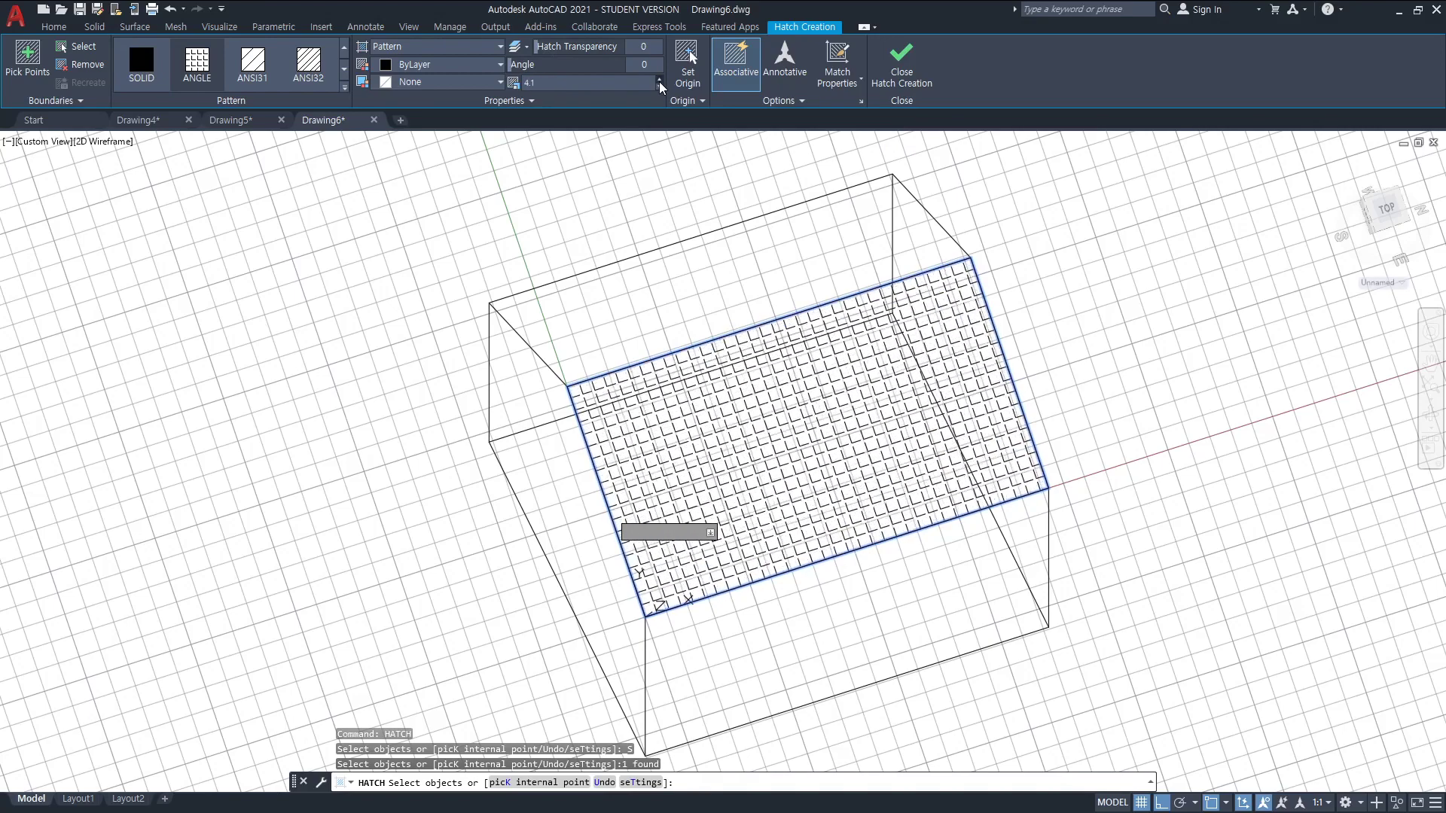
left_click(660, 81)
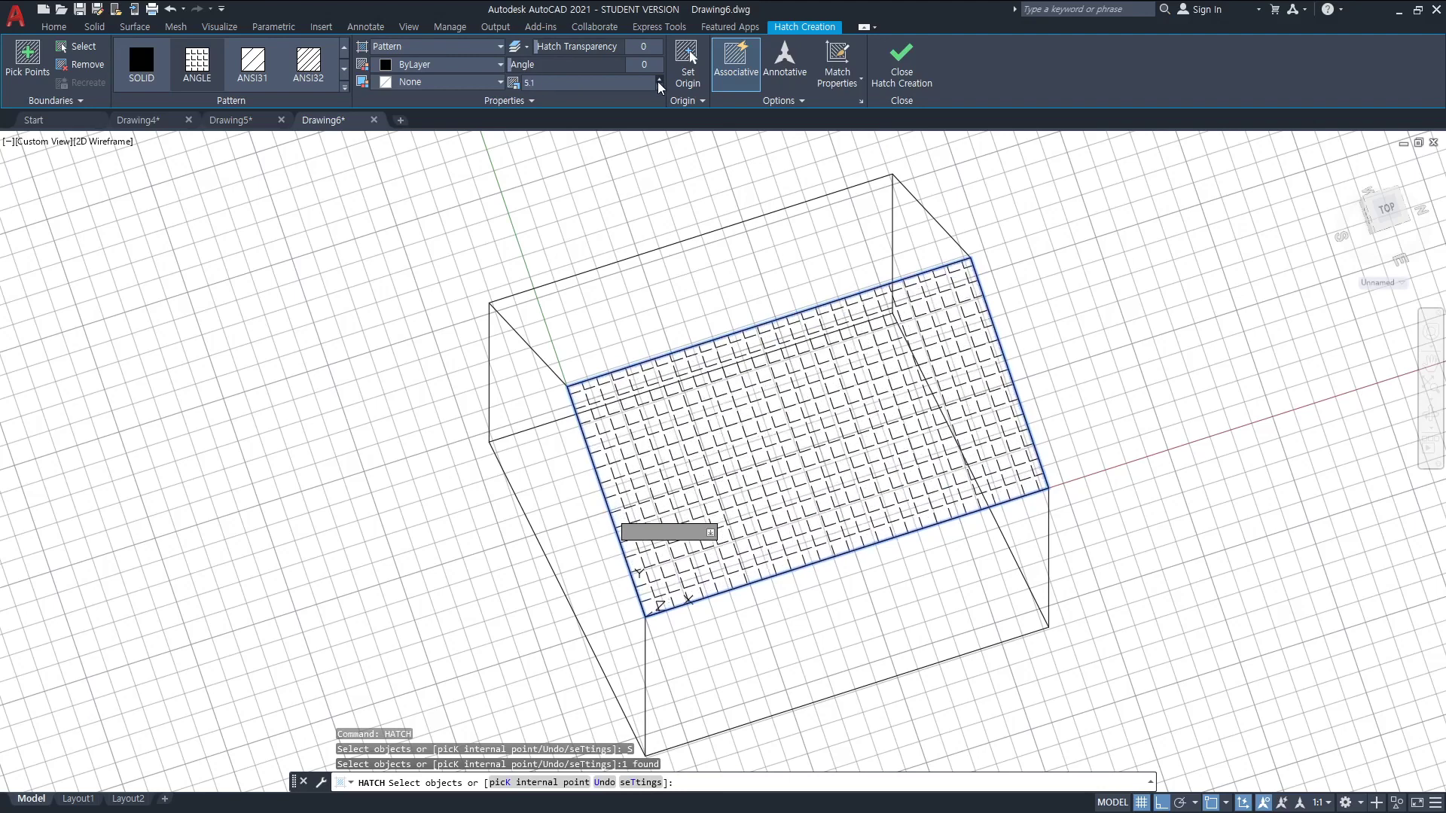
left_click(660, 81)
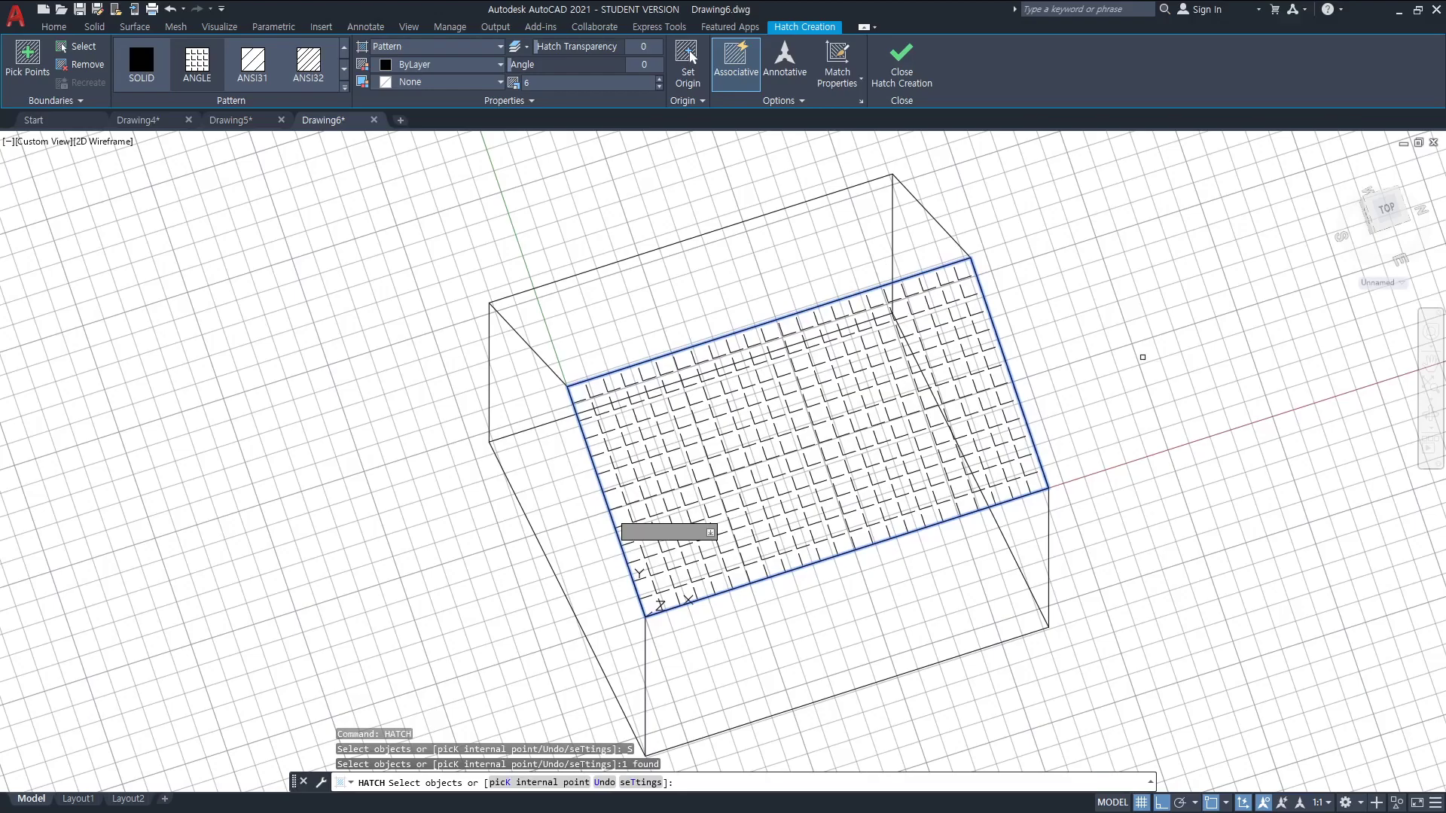
left_click(1143, 357)
key("Escape")
key("Escape")
key("Return")
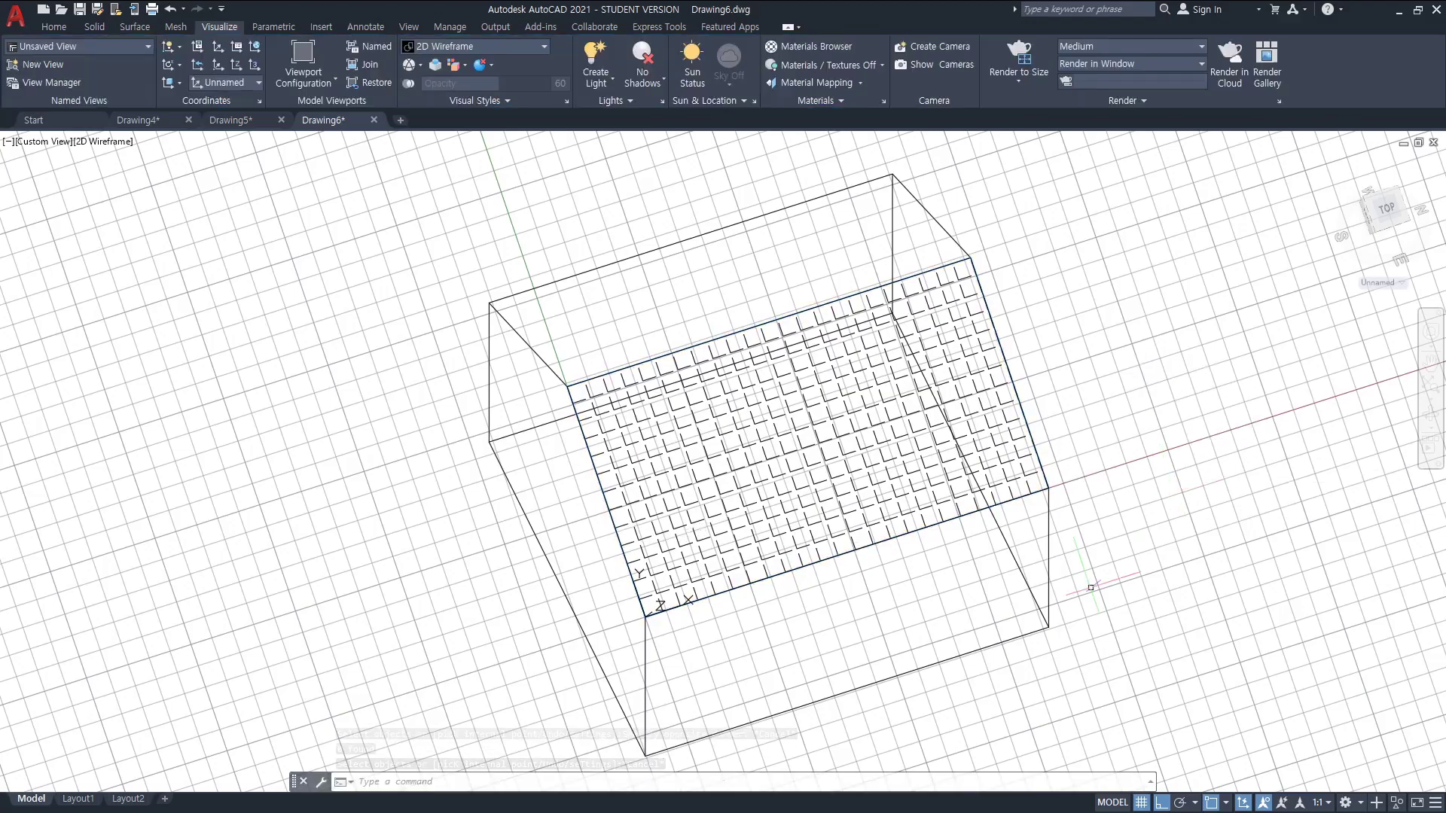
- Orbit to the unhatched side of the house and restore the World coordinate system
type("3dorbit")
key("Return")
left_click_drag(994, 630, 1075, 575)
key("Escape")
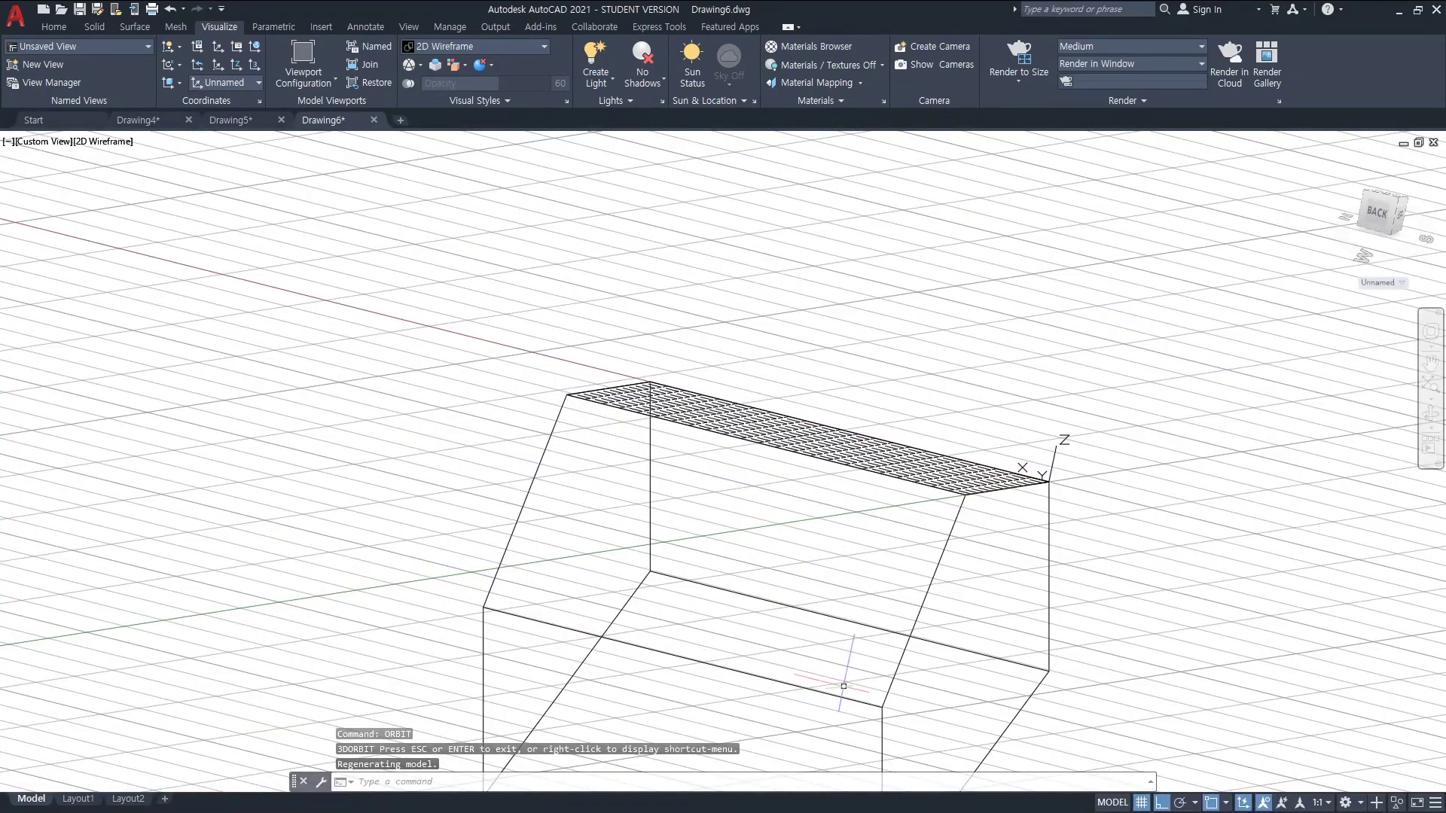
middle_click_drag(882, 682, 973, 586)
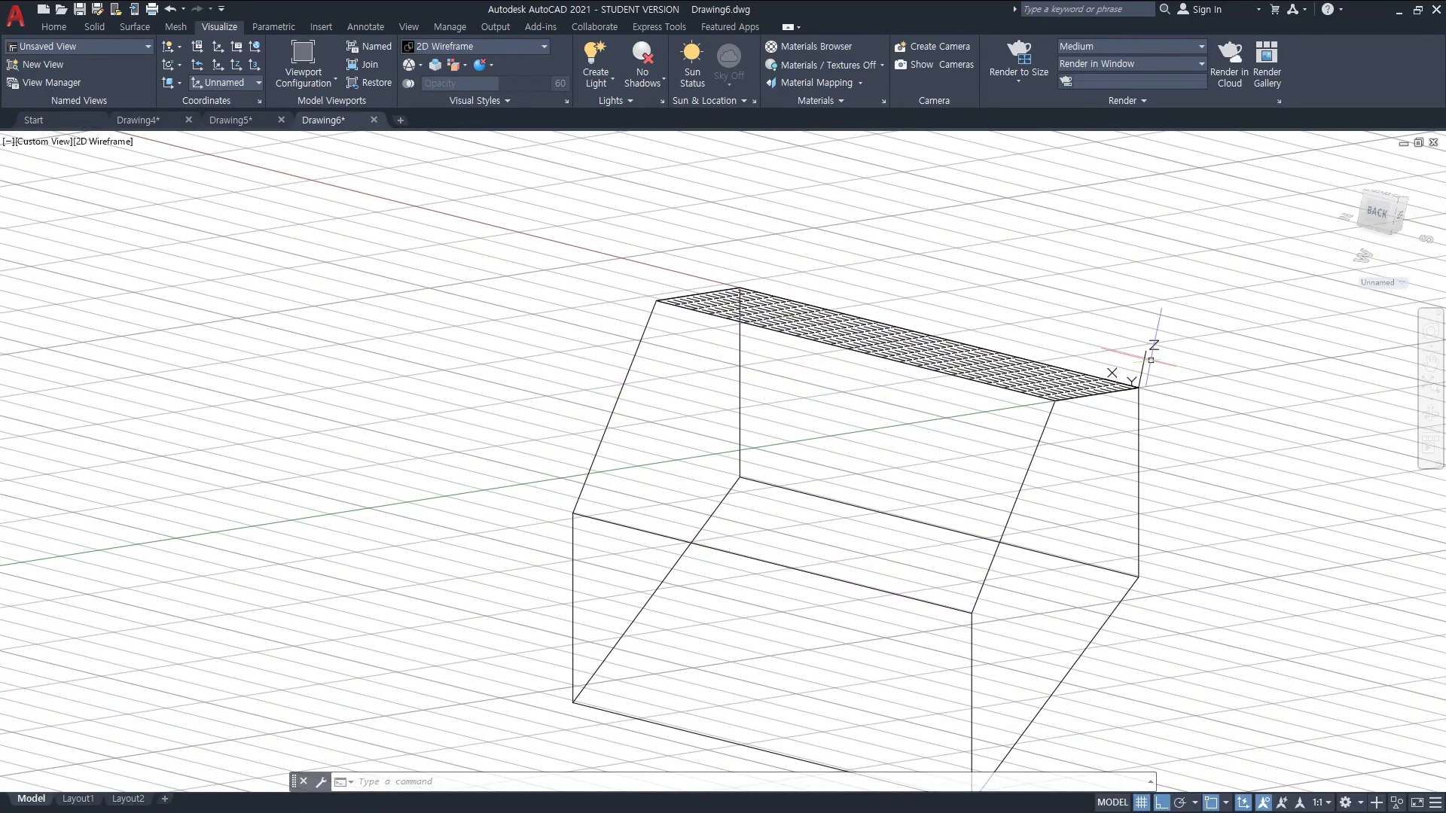
type("ucs")
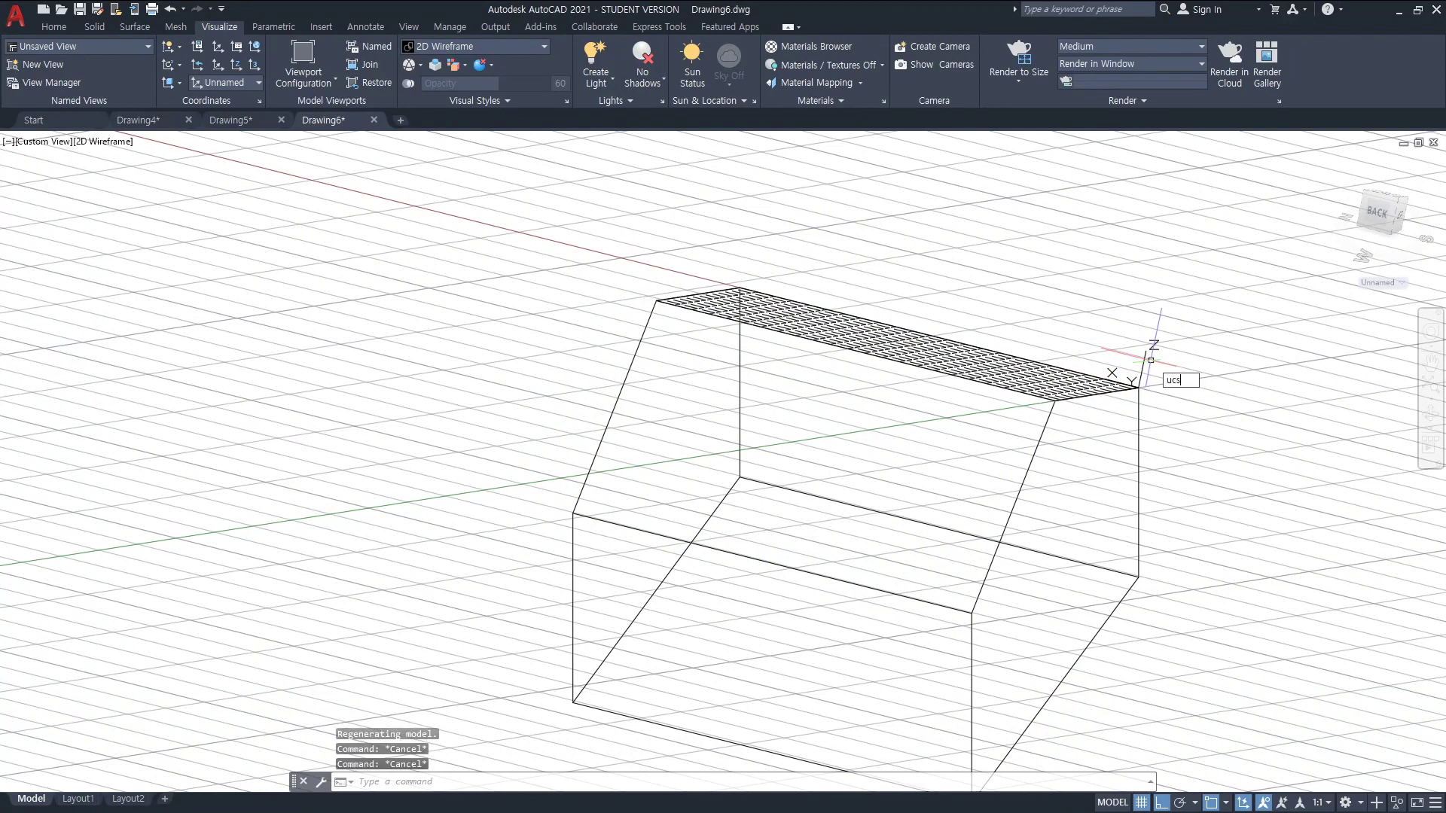
key("Return")
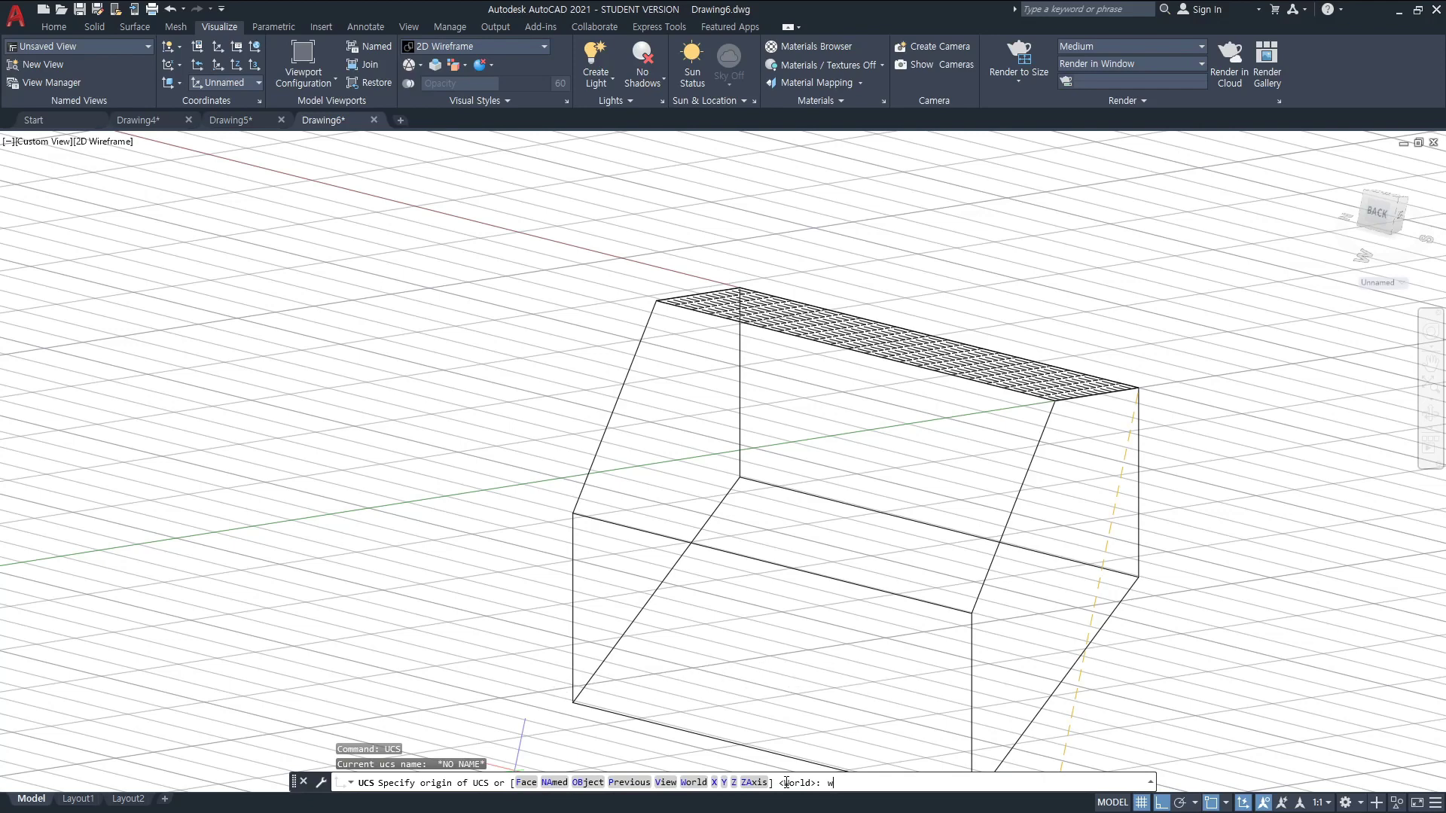
key("Return")
- Define a three-point UCS on the unhatched roof slope: origin at one eave corner, X toward the other eave corner, Y toward the ridge end above the origin
scroll(783, 561, "down", 8)
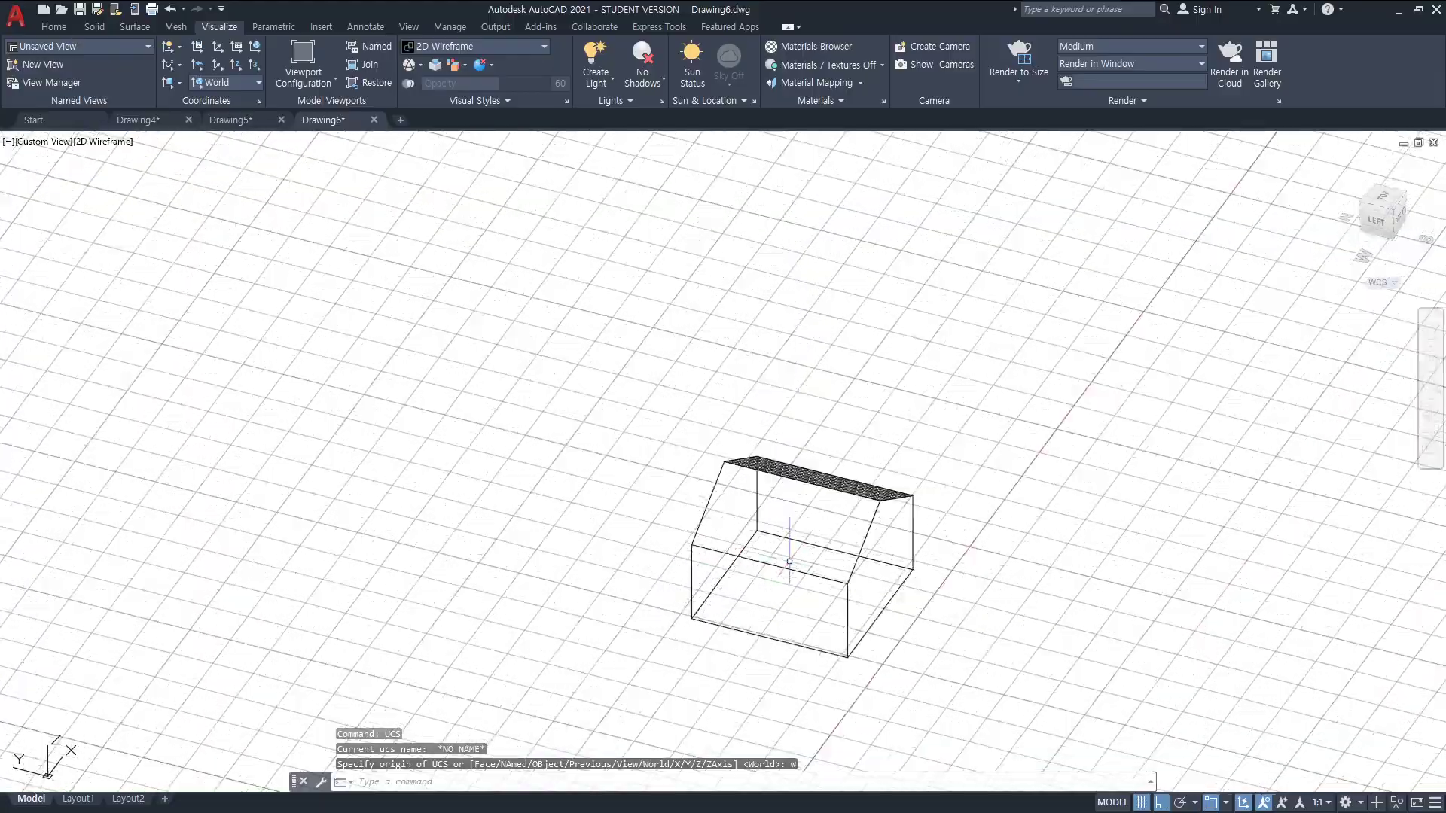
mouse_move(788, 561)
middle_mouse_down("shift")
mouse_move(736, 549)
mouse_move(597, 442)
mouse_move(500, 510)
mouse_move(513, 591)
mouse_move(707, 623)
mouse_move(787, 580)
middle_mouse_up("shift")
scroll(806, 546, "up", 10)
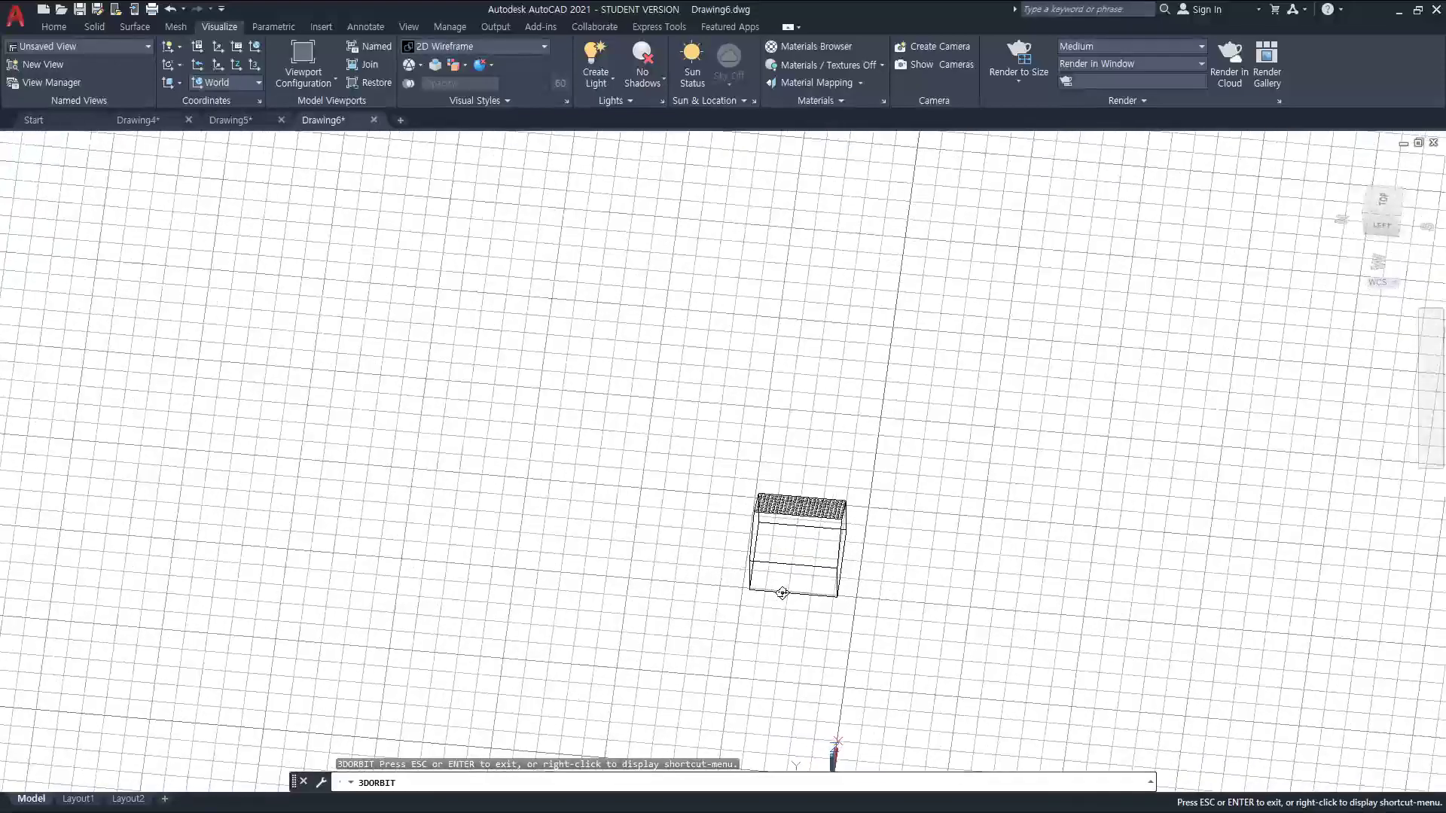
type("ucs")
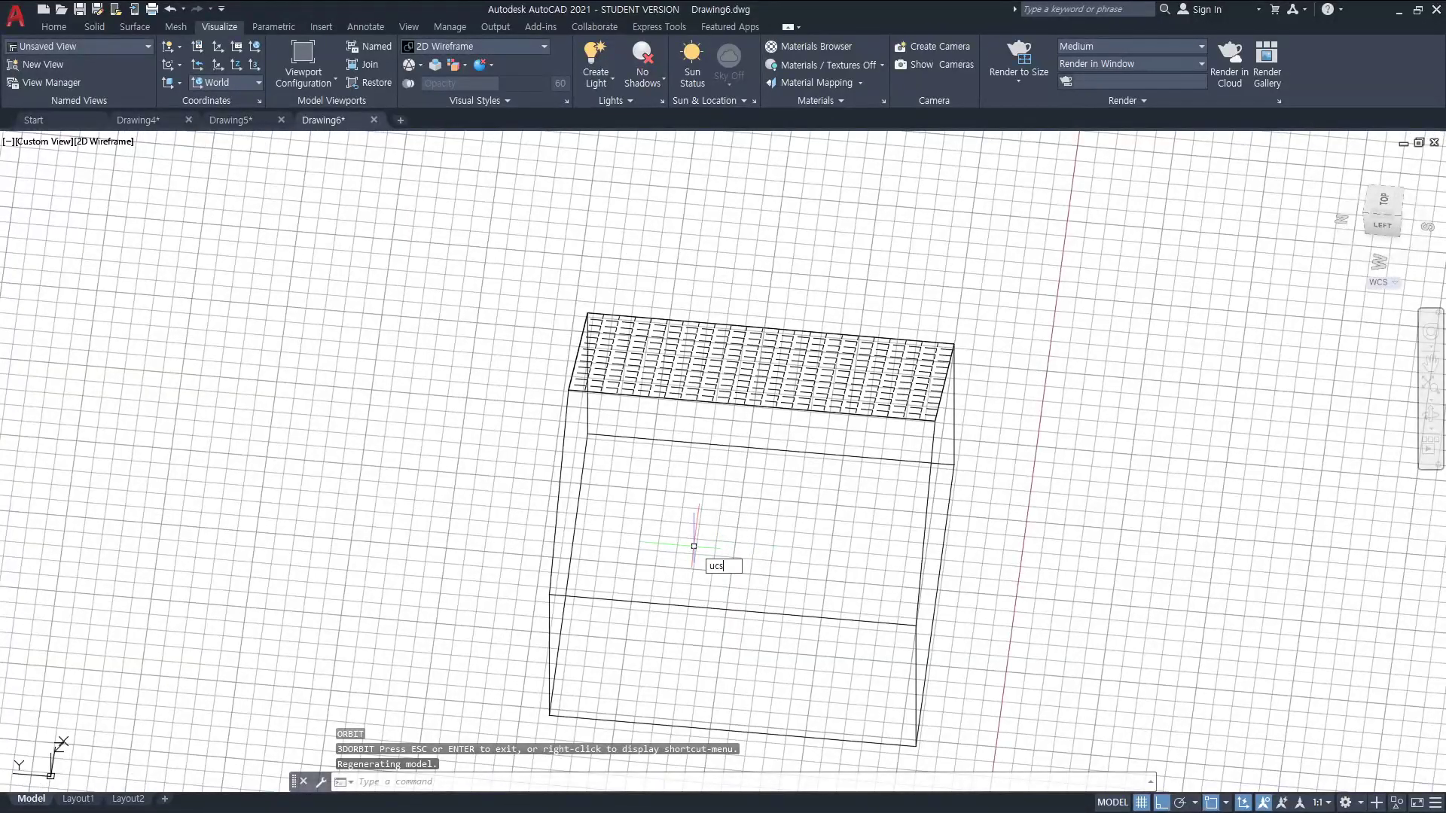
key("Return")
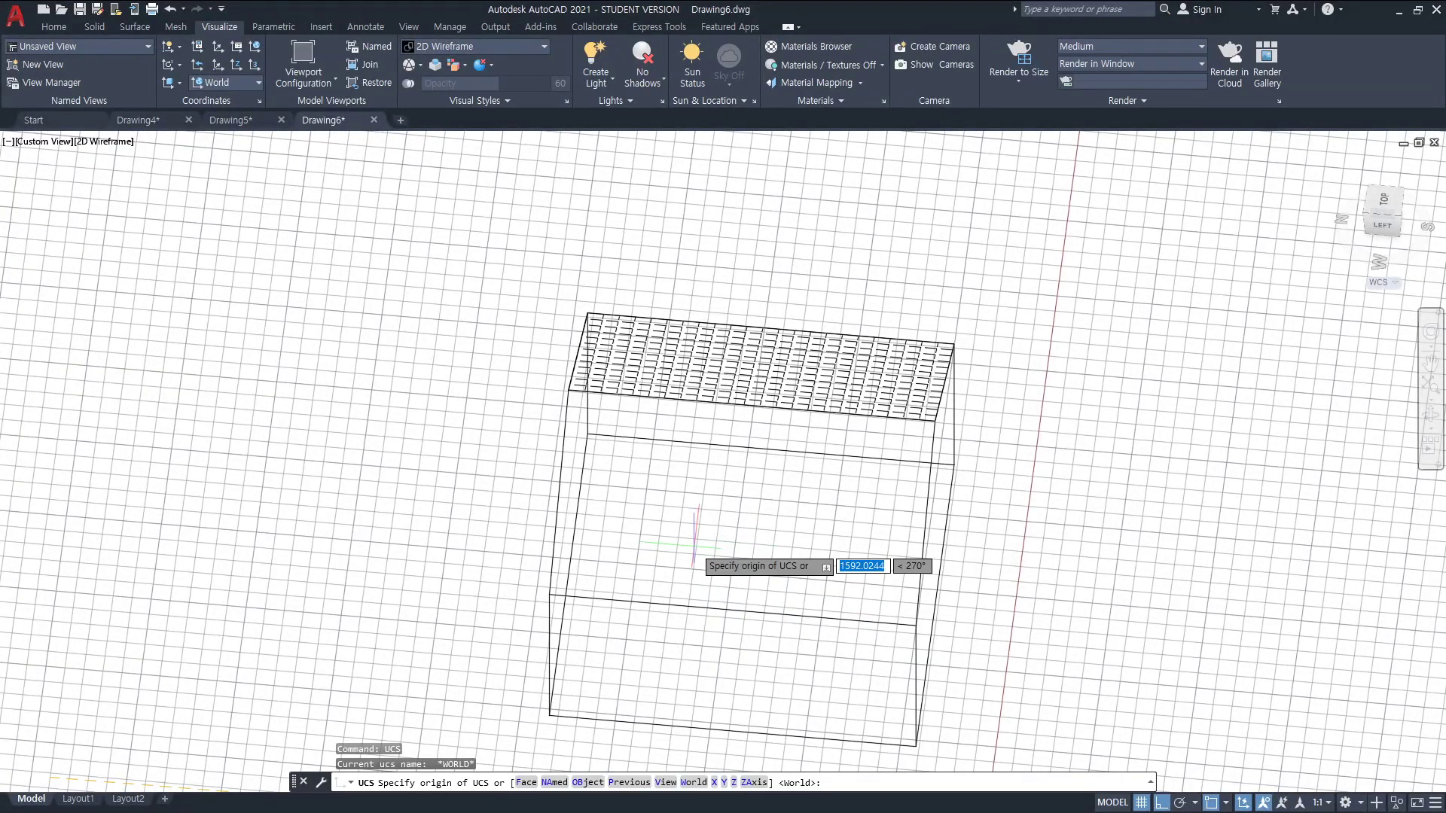
type("3p")
key("Return")
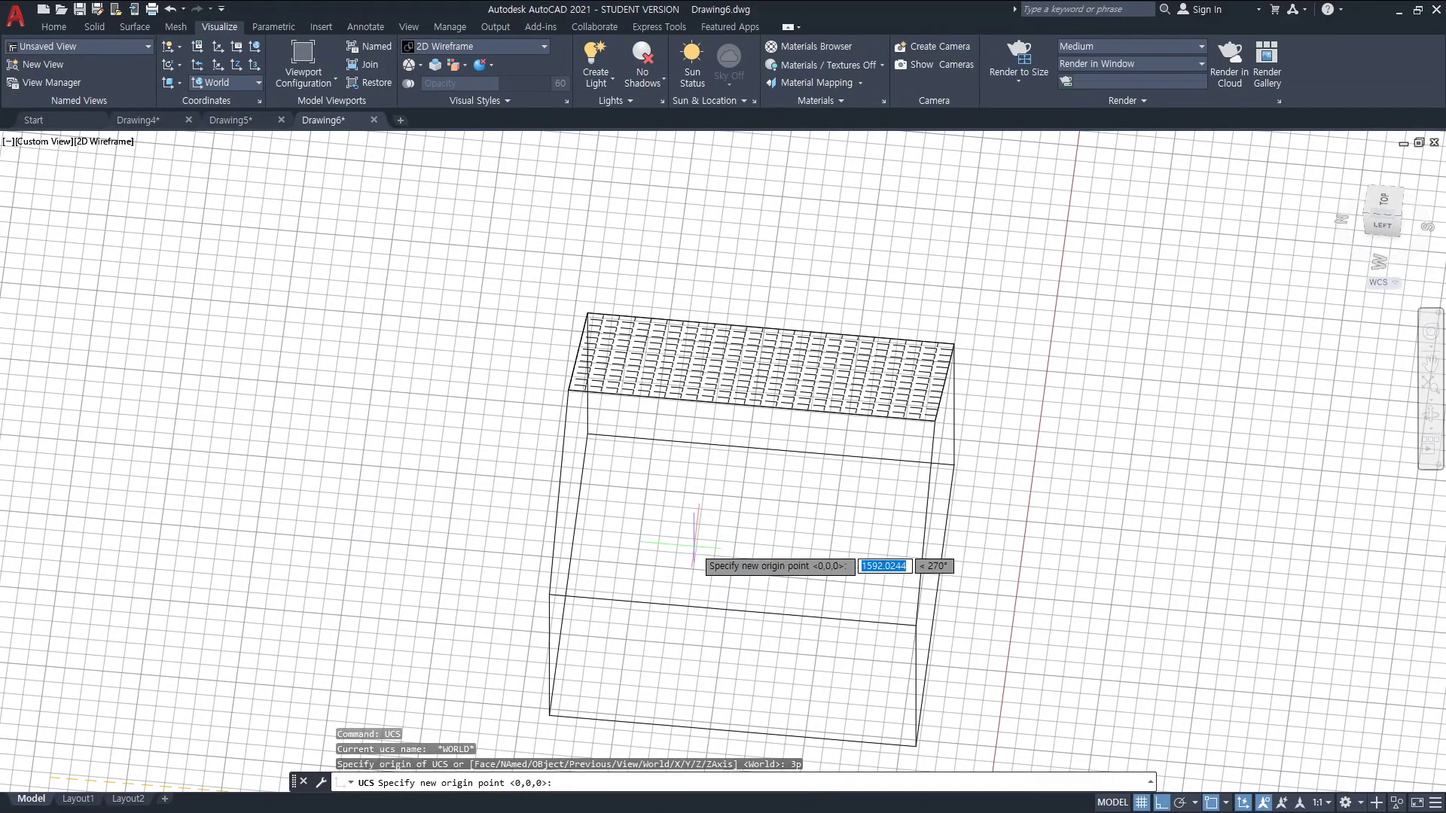
scroll(563, 568, "up", 5)
left_click(502, 644)
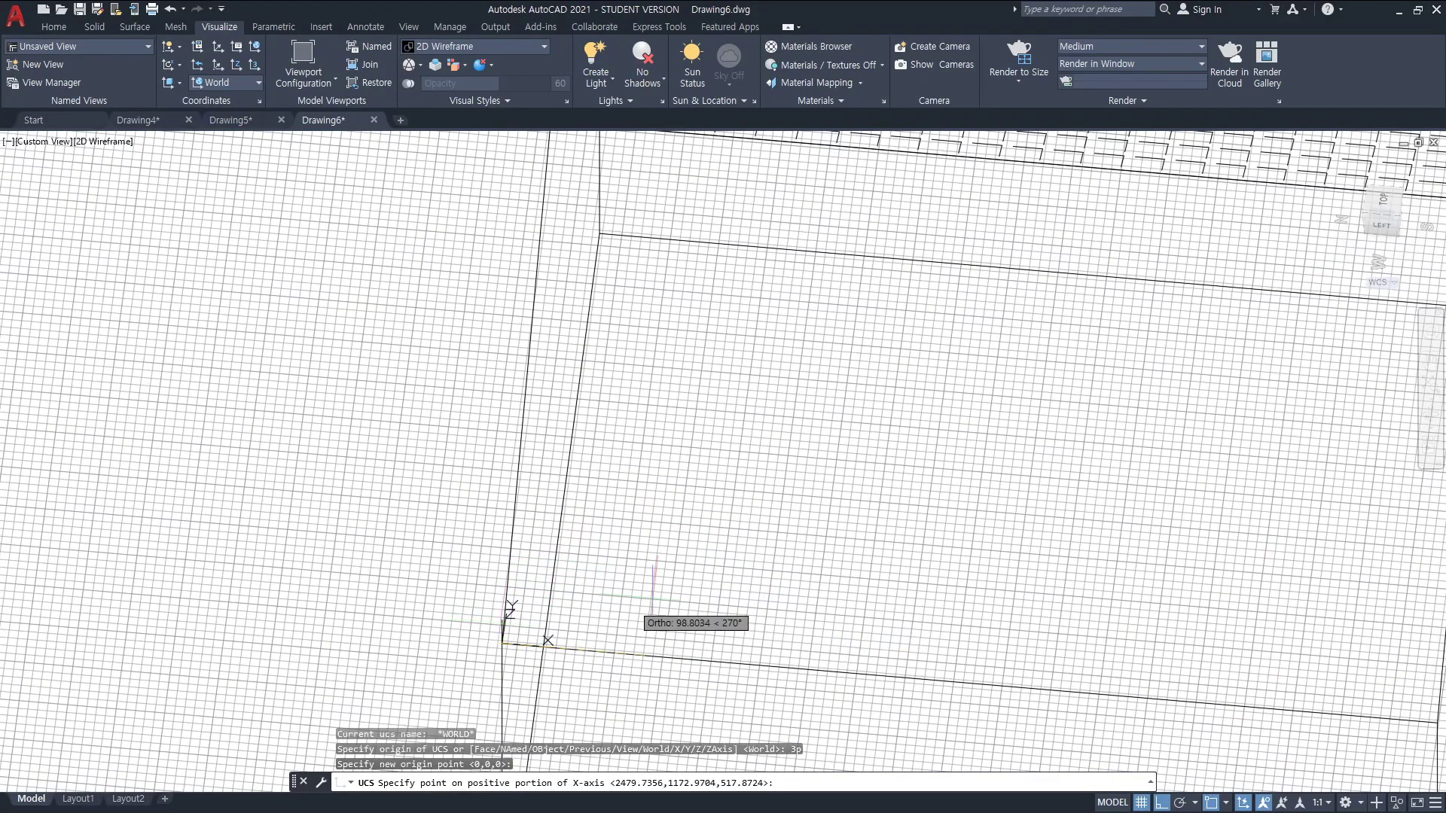
scroll(520, 626, "down", 5)
scroll(952, 612, "up", 5)
left_click(953, 613)
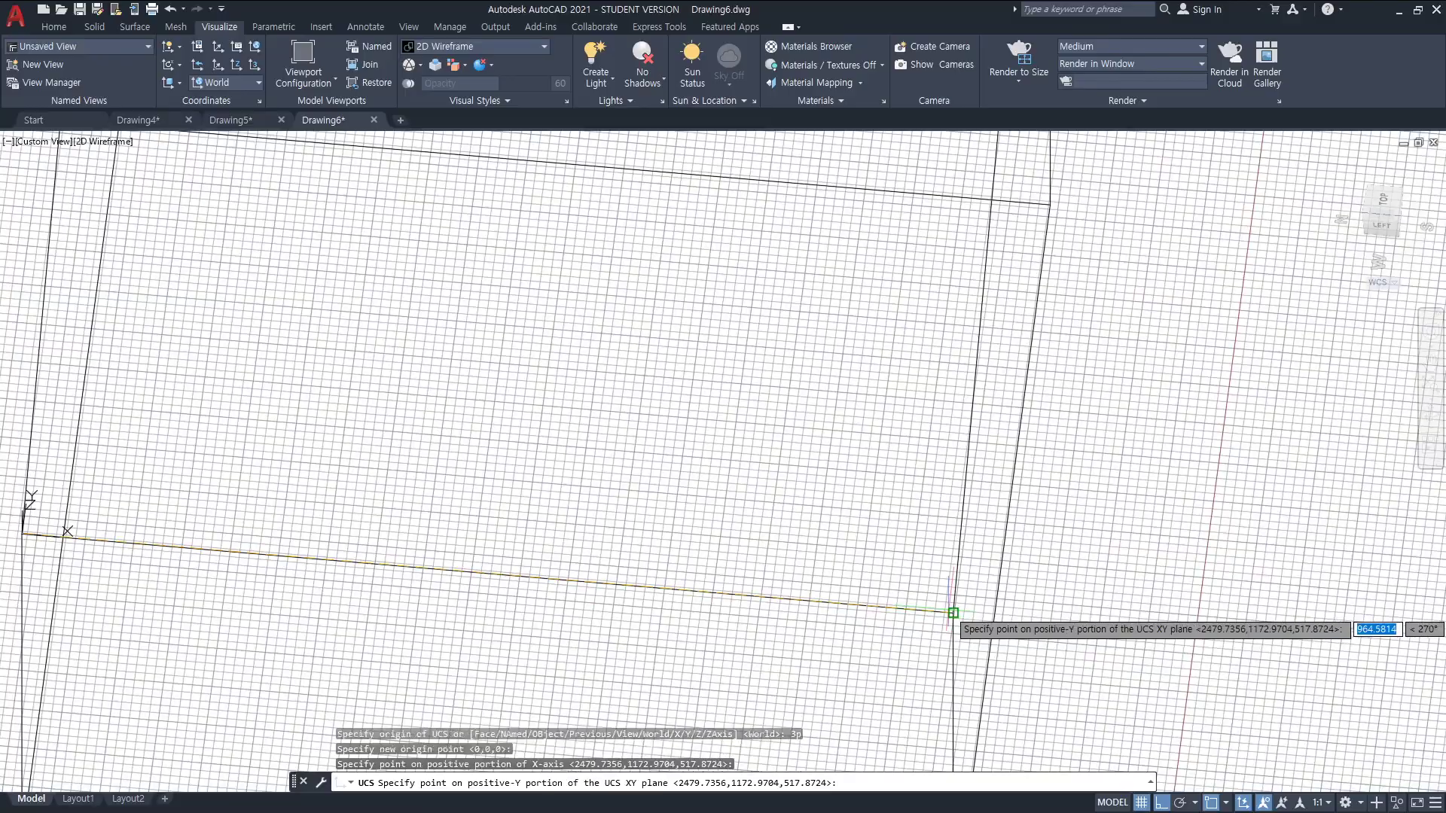
scroll(580, 474, "down", 5)
scroll(468, 420, "up", 5)
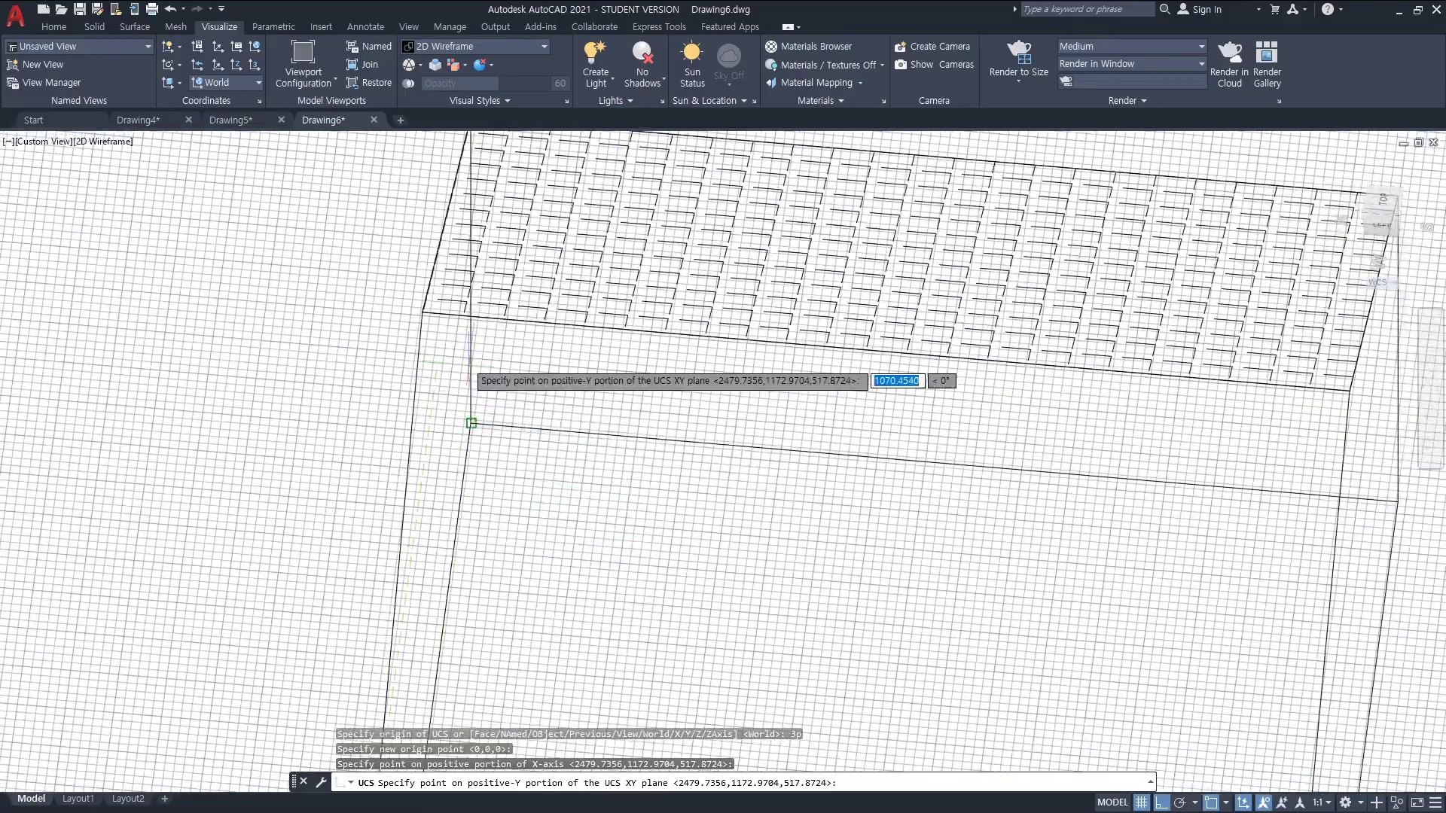
left_click(419, 313)
- Trace the unhatched roof slope with a closed polyline from one ridge end through both eave corners to the other ridge end
scroll(670, 483, "down", 5)
middle_click_drag(670, 483, 772, 551, "shift")
scroll(743, 521, "up", 3)
type("pl")
key("Return")
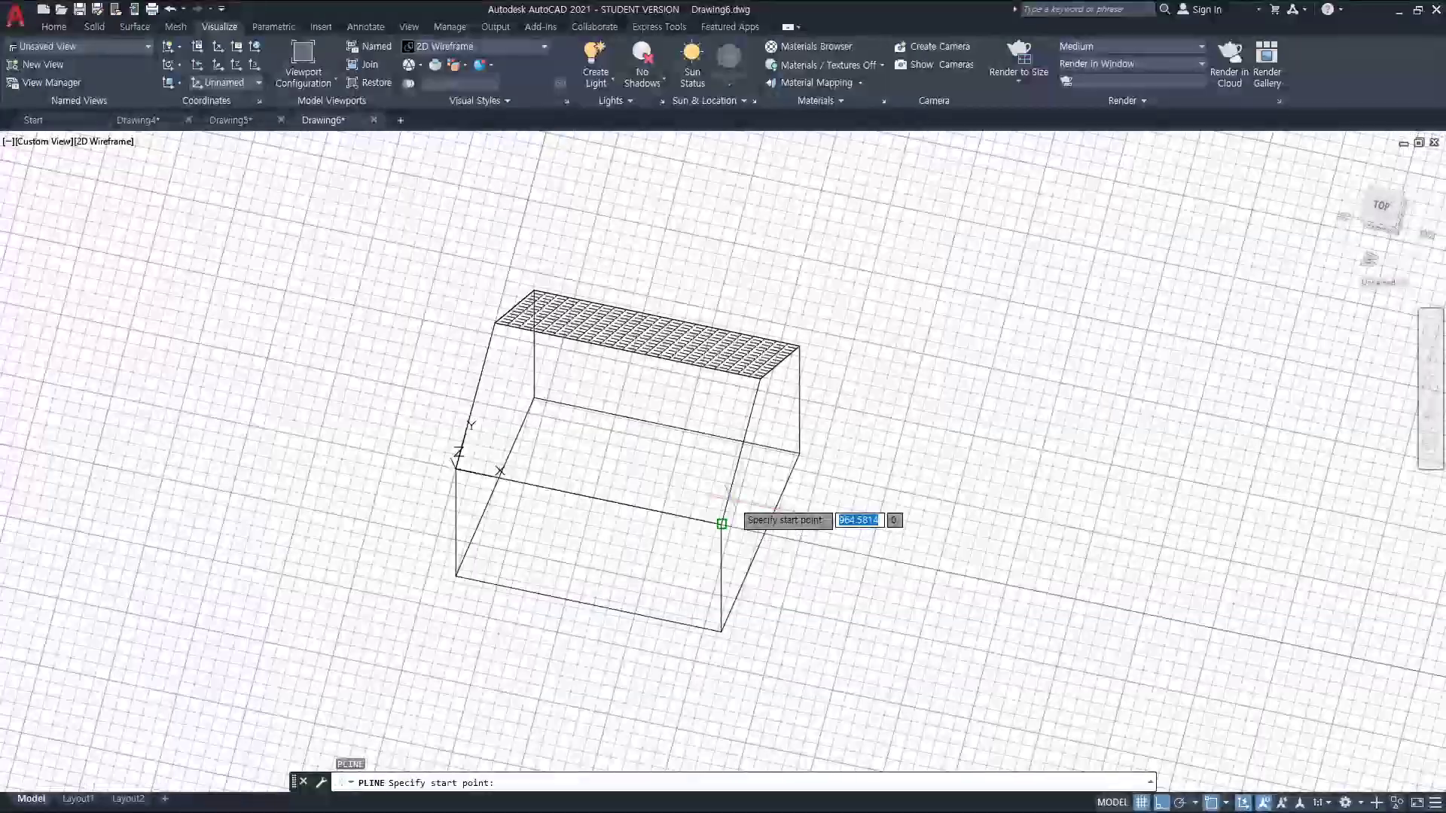
left_click(759, 376)
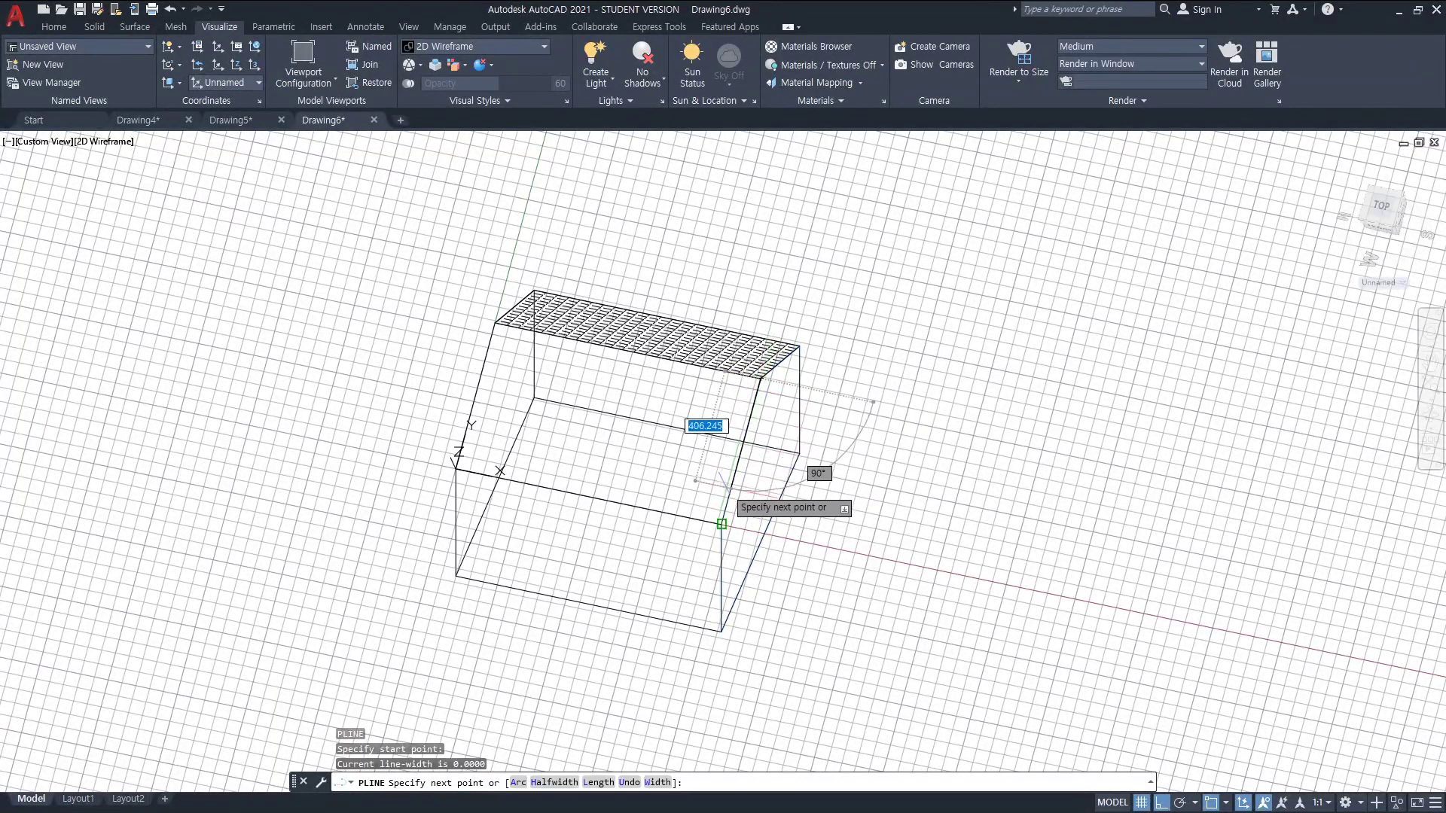
left_click(722, 524)
left_click(457, 468)
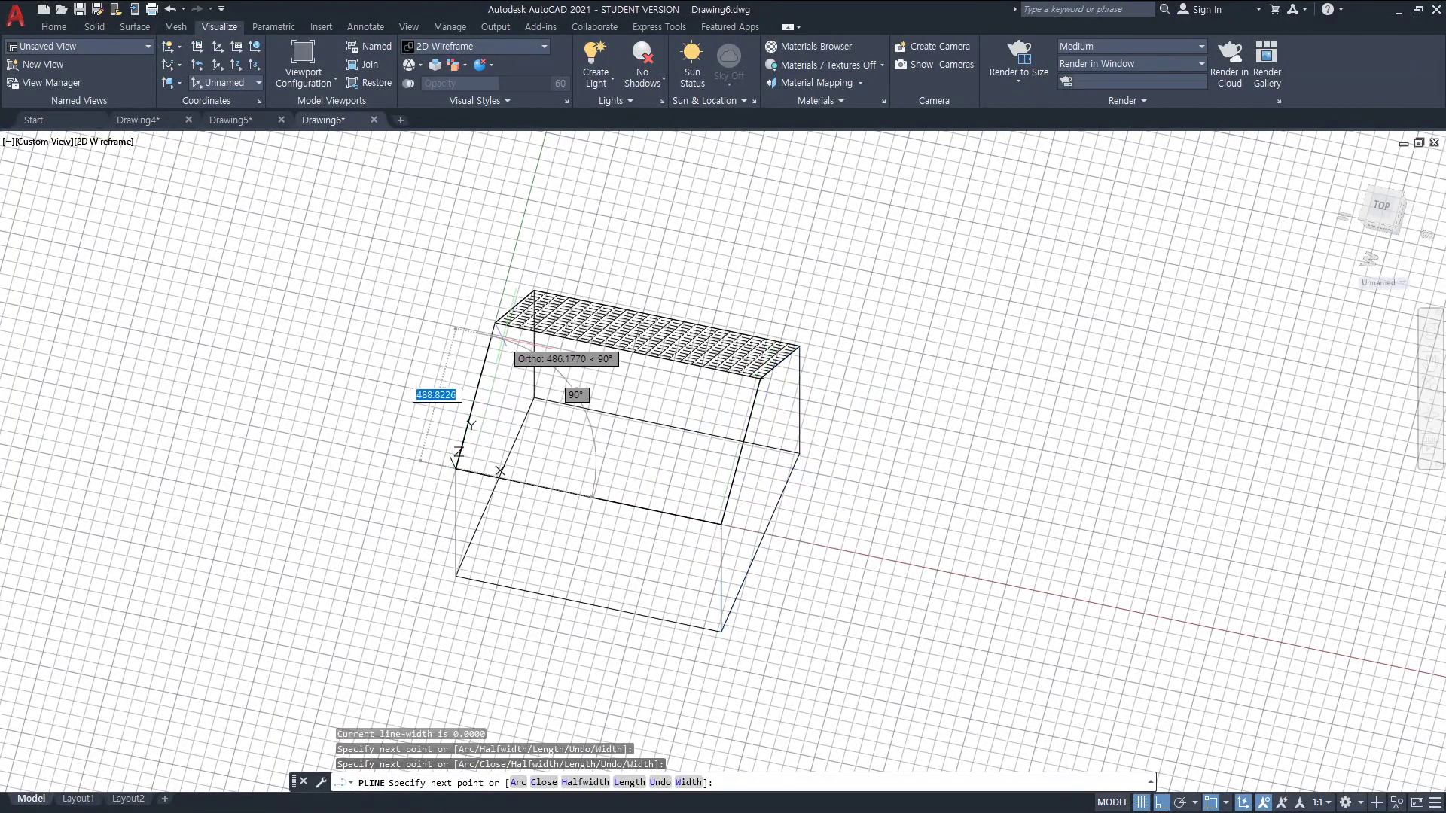
left_click(496, 323)
type("c")
key("Return")
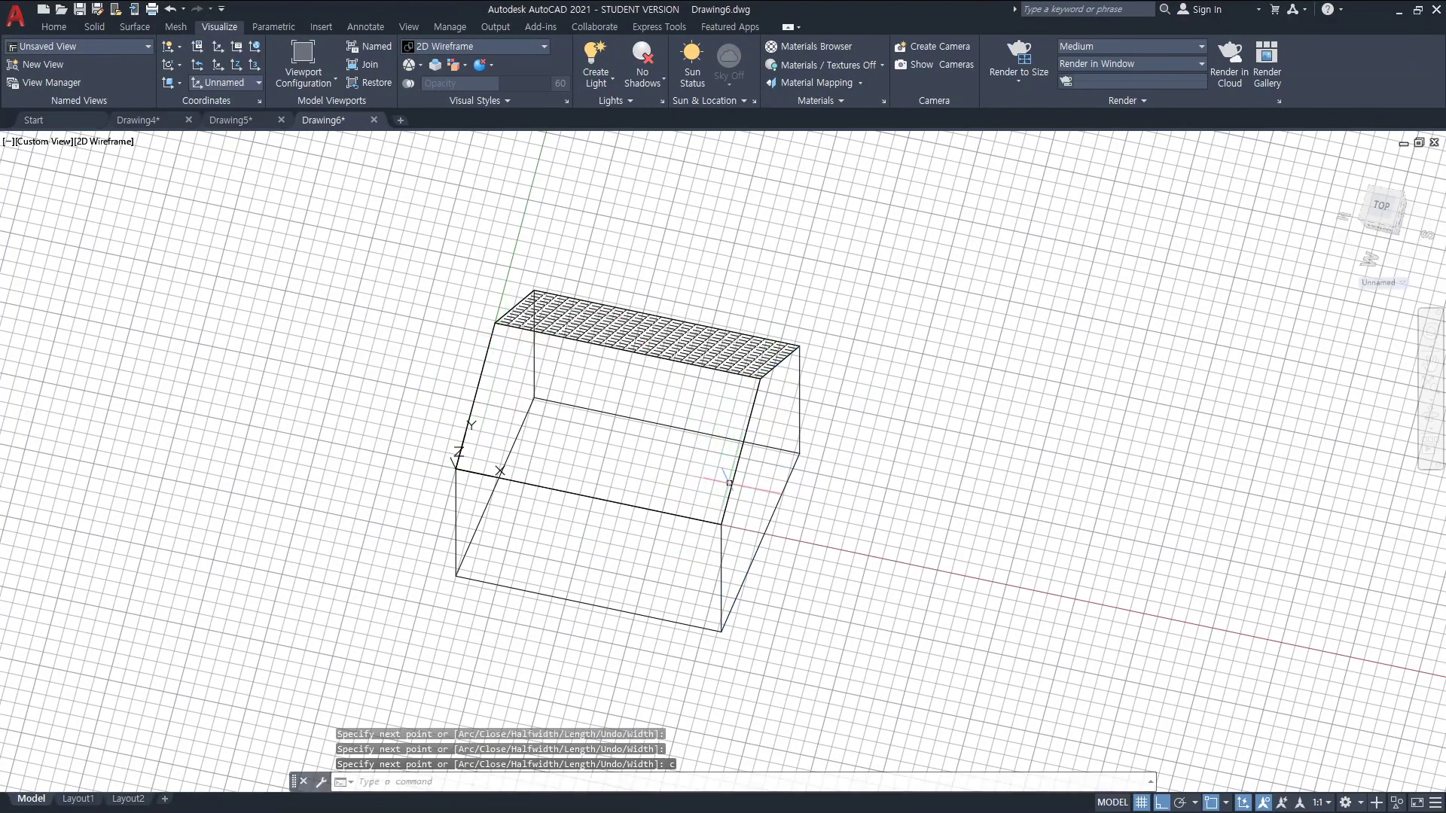
- Hatch the newly traced roof slope with the same angle pattern as the first slope
left_click(729, 483)
key("Escape")
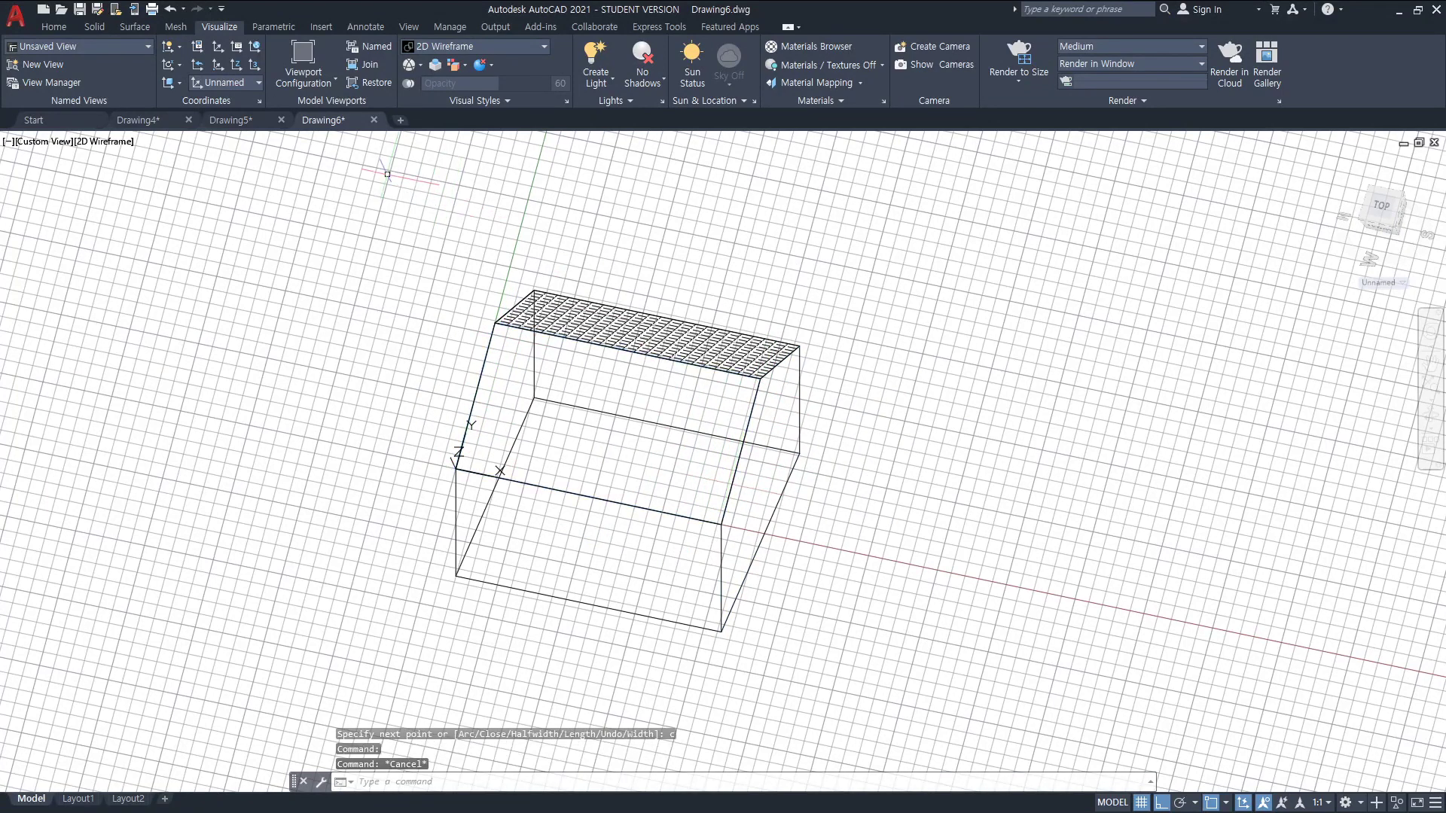
mouse_move(292, 119)
type("hatc")
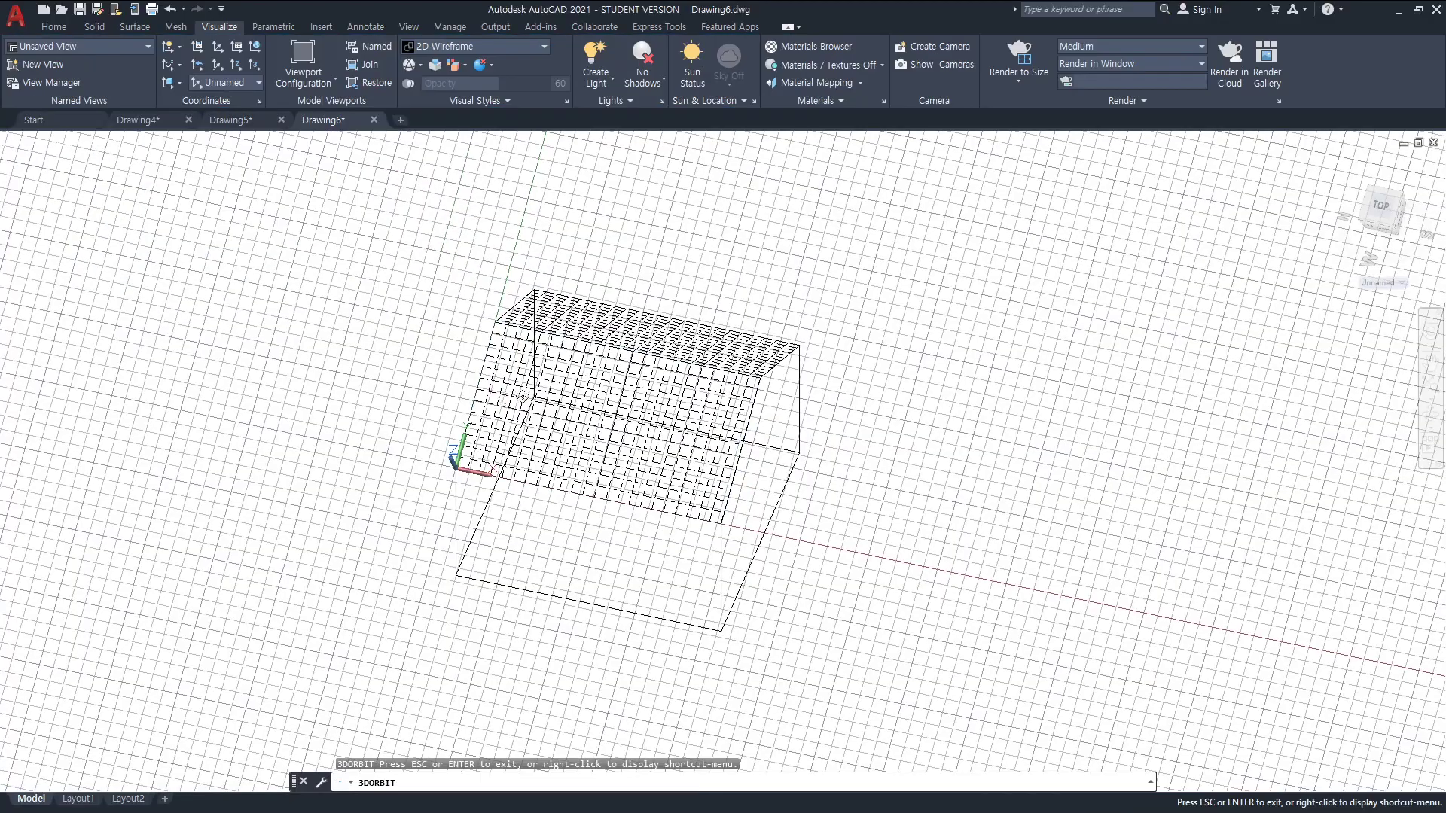
- Set the UCS back to World and orbit around the house to inspect both hatched roof slopes
middle_click_drag(633, 488, 713, 482, "shift")
middle_click_drag(788, 510, 726, 490, "shift")
type("ucs")
key("Return")
type("w")
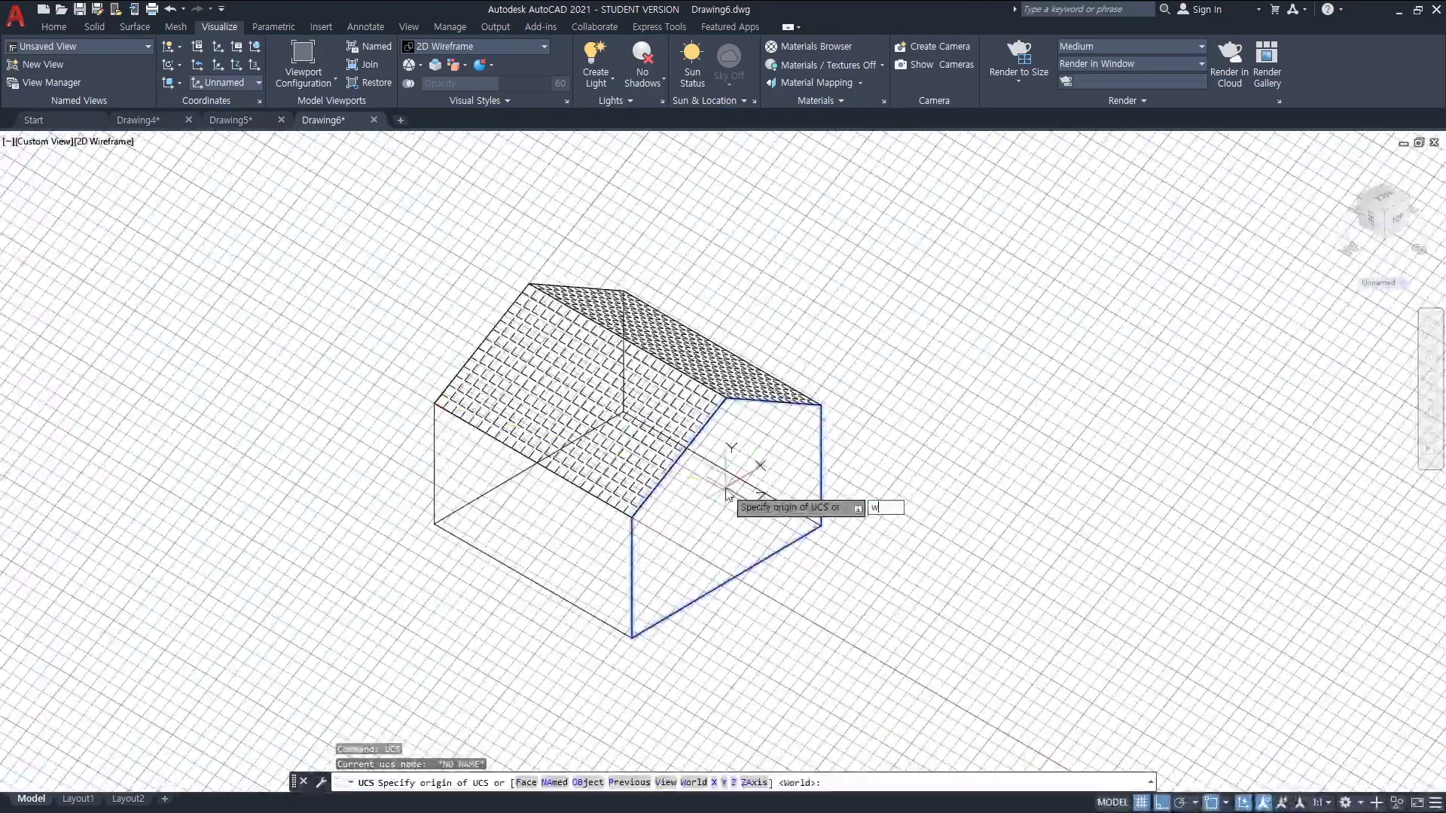
key("Return")
middle_click_drag(725, 488, 641, 464, "shift")
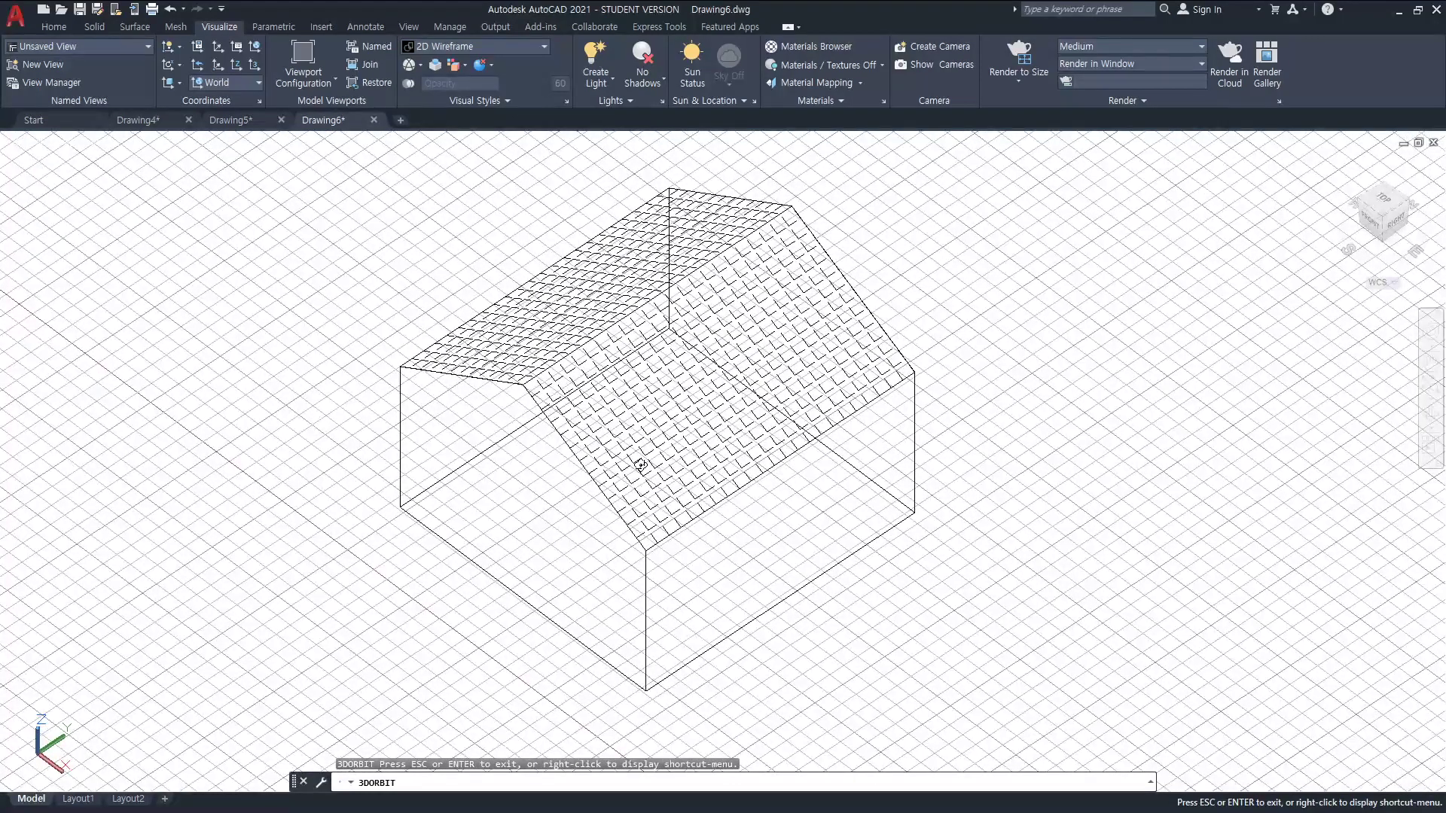